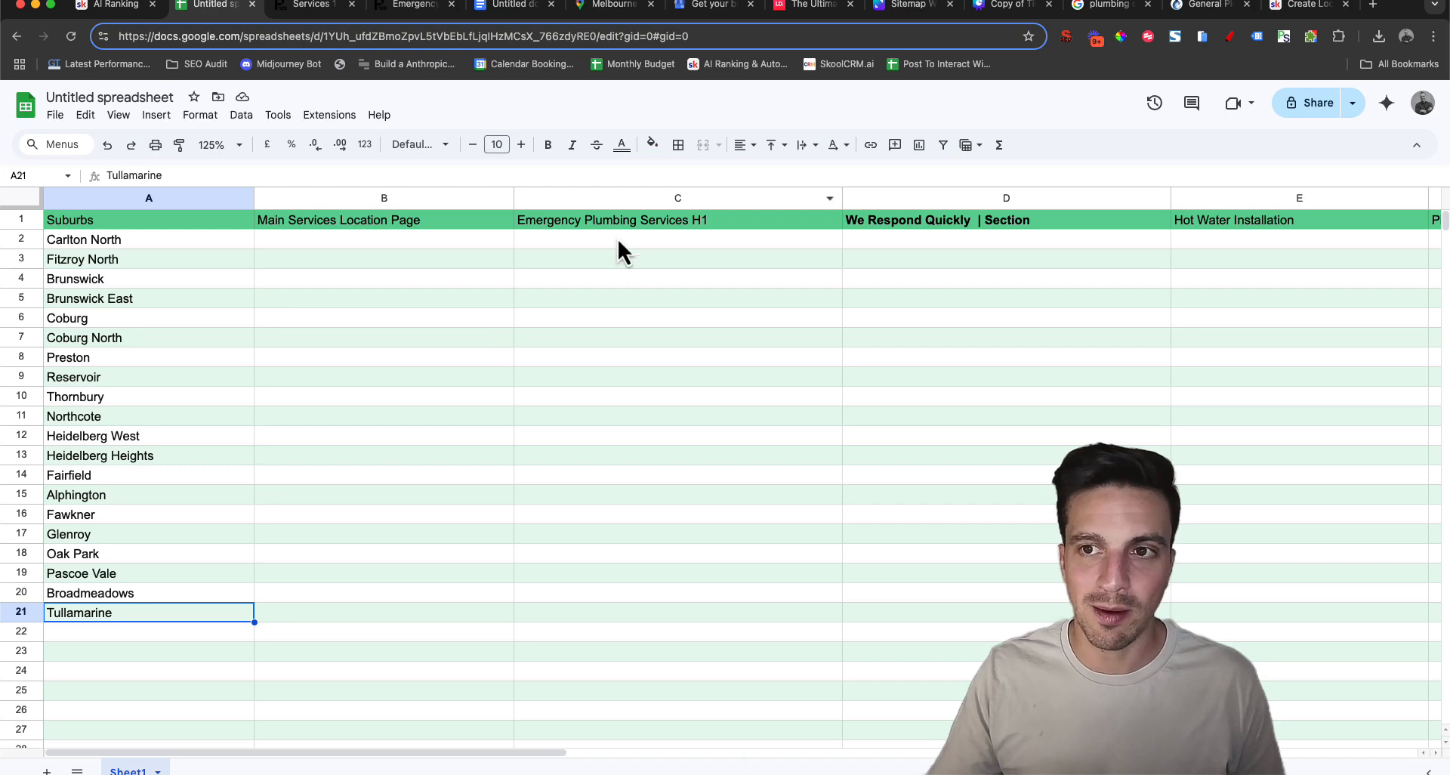
pyautogui.click(468, 397)
pyautogui.click(411, 247)
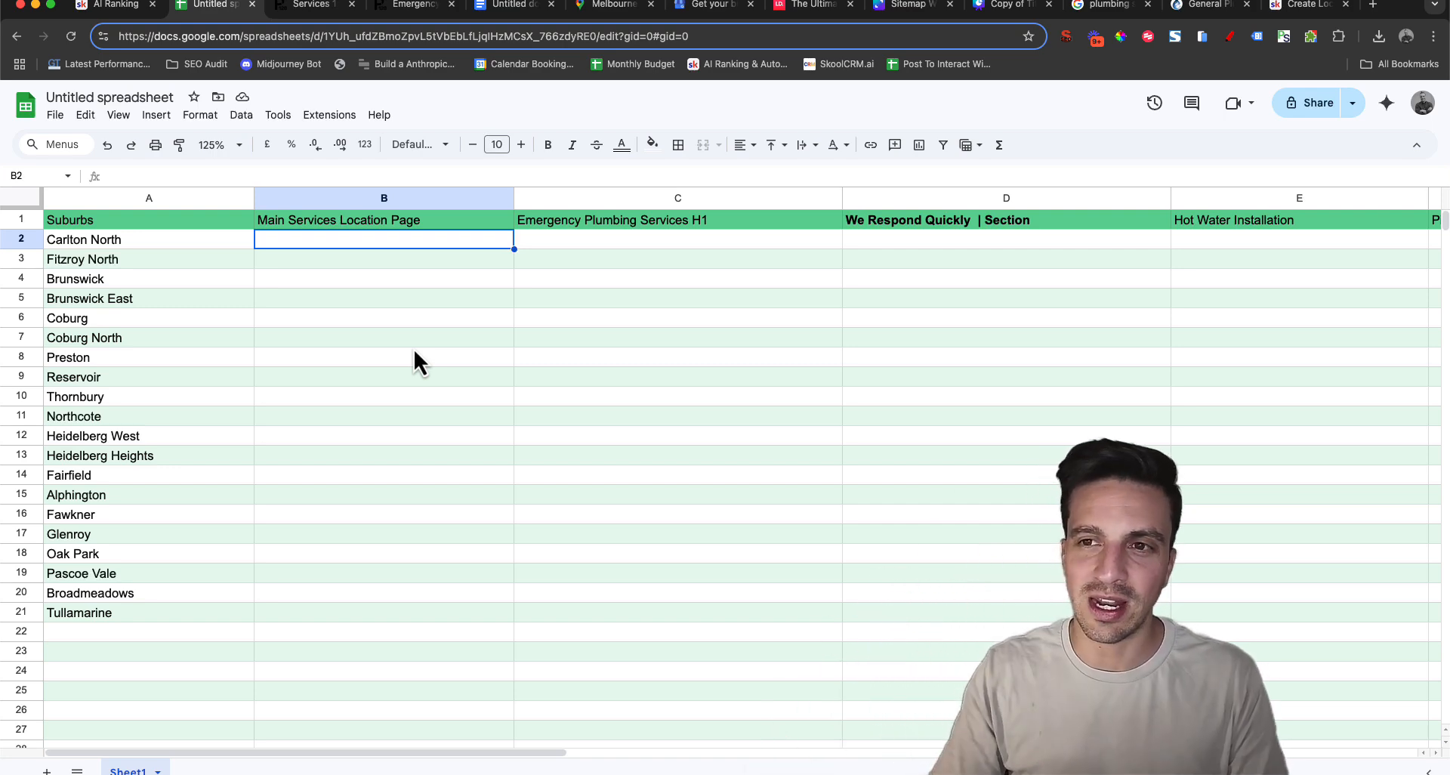
pyautogui.press('Up')
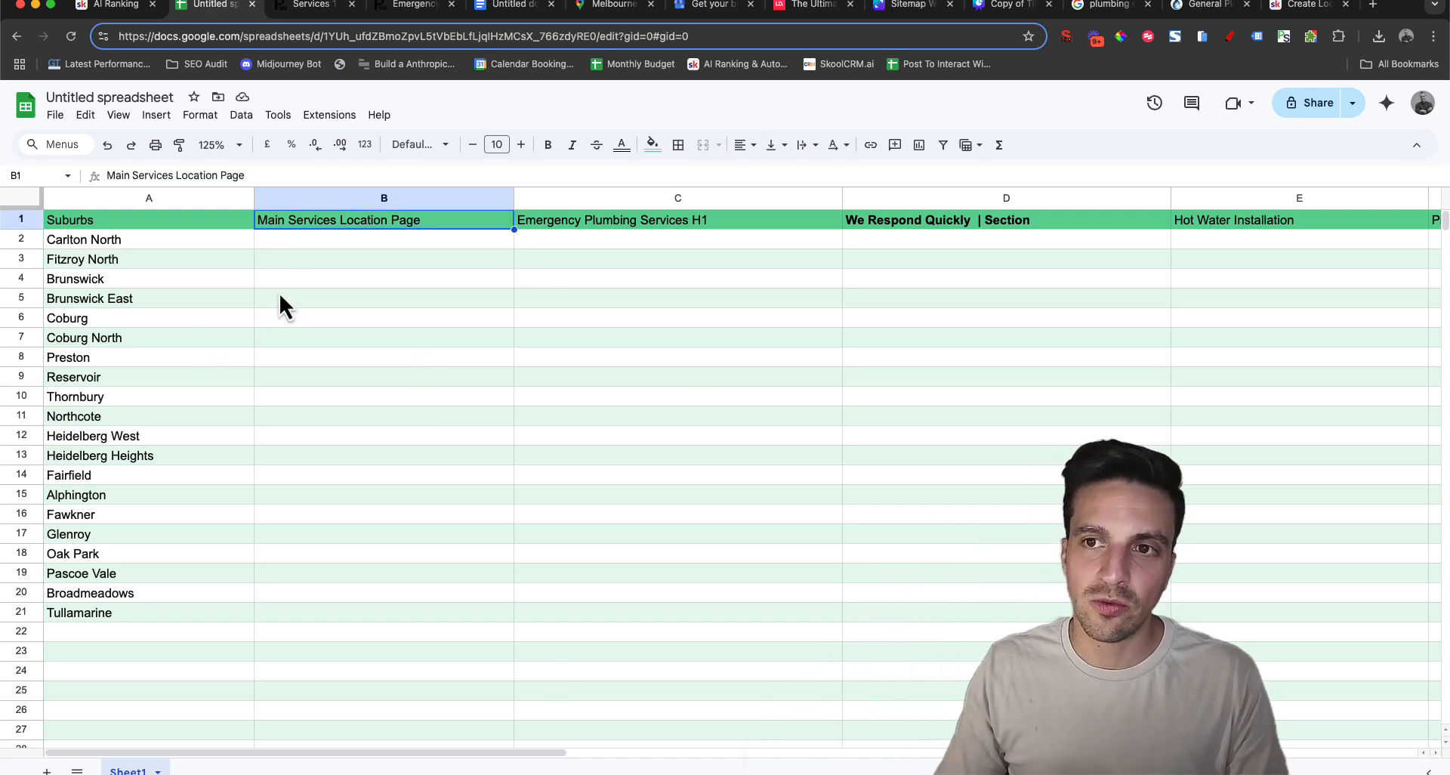
pyautogui.moveTo(346, 240); pyautogui.dragTo(365, 609)
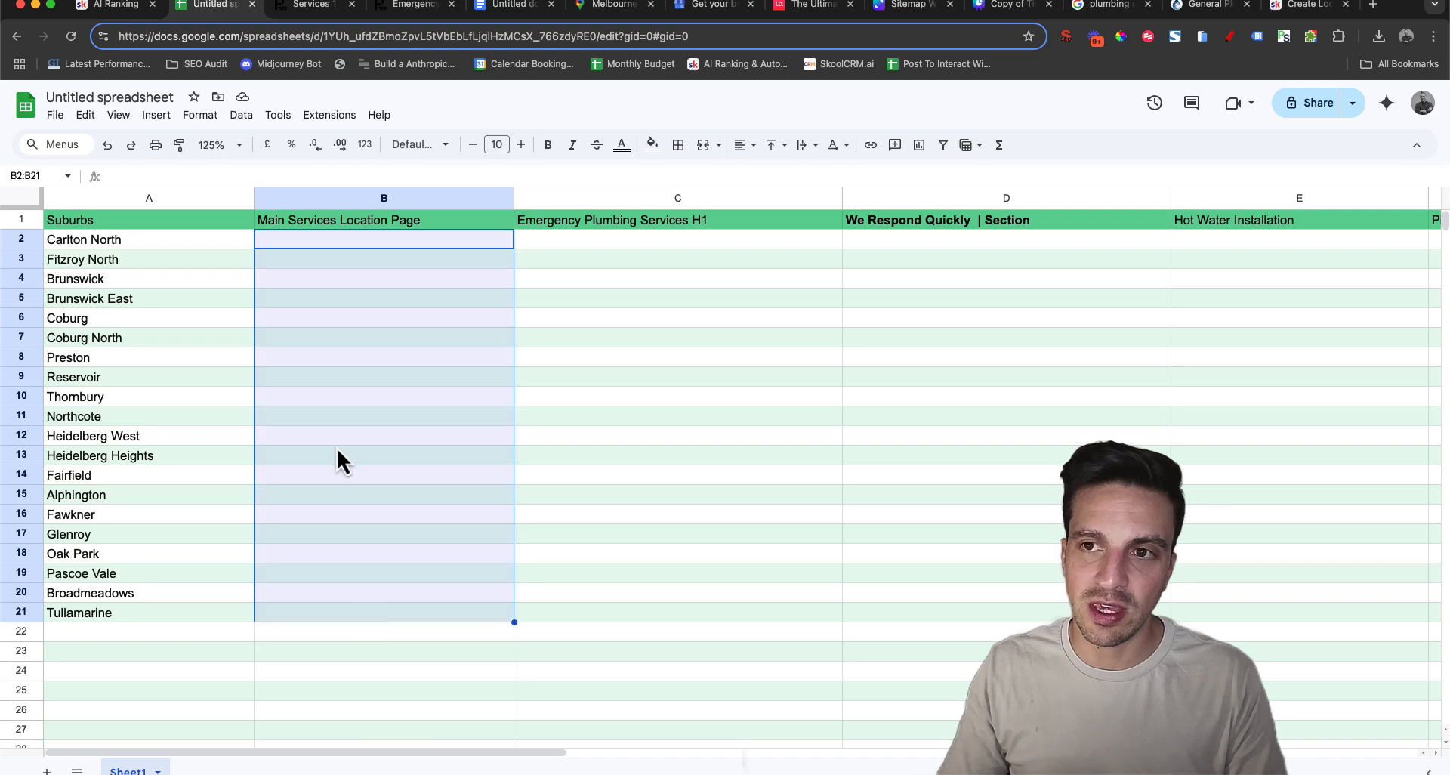
pyautogui.click(324, 325)
pyautogui.click(400, 241)
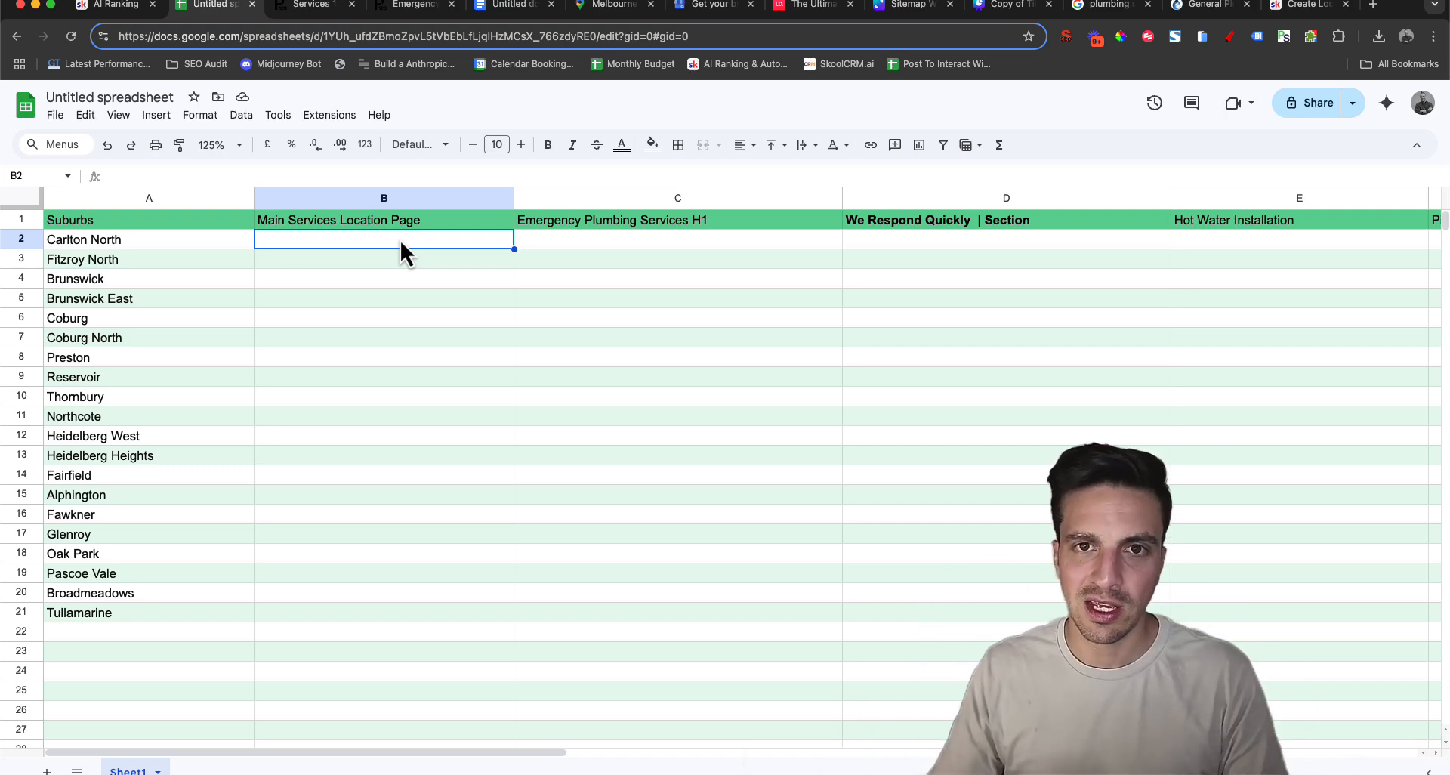
pyautogui.click(134, 234)
pyautogui.click(346, 244)
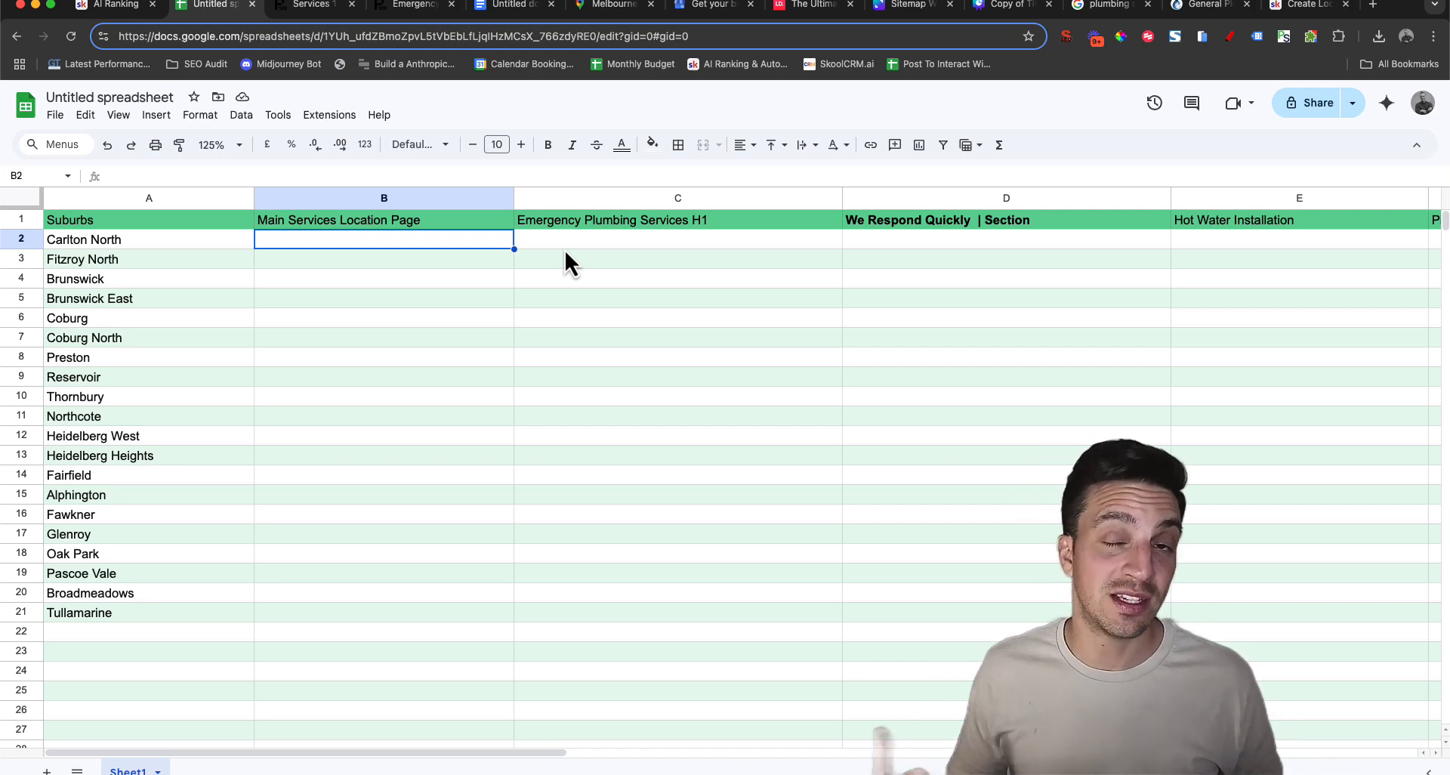
# Switch to the Skool lesson on ChatGPT 4o Mini in Google Sheets and download its AppScript Code resource
pyautogui.click(113, 4)
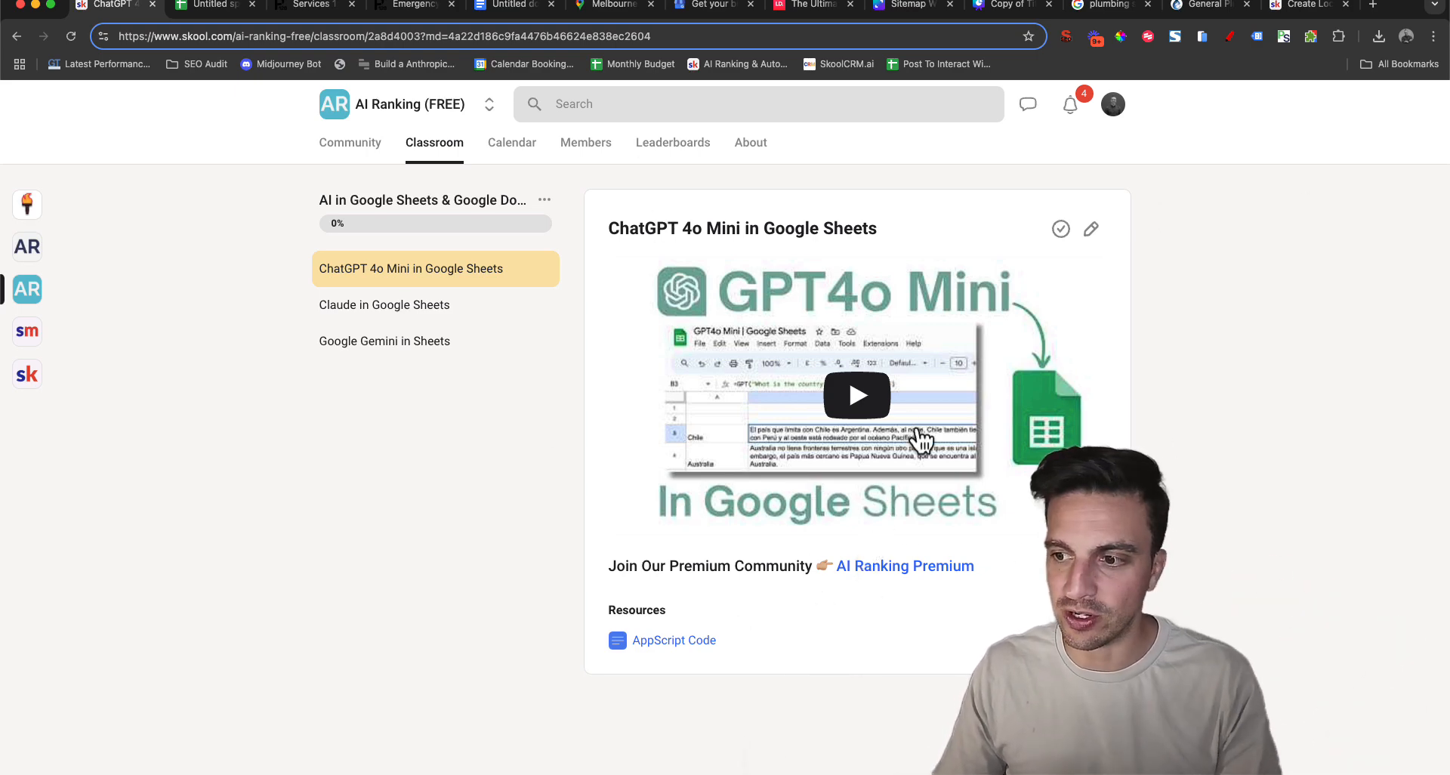
pyautogui.click(684, 640)
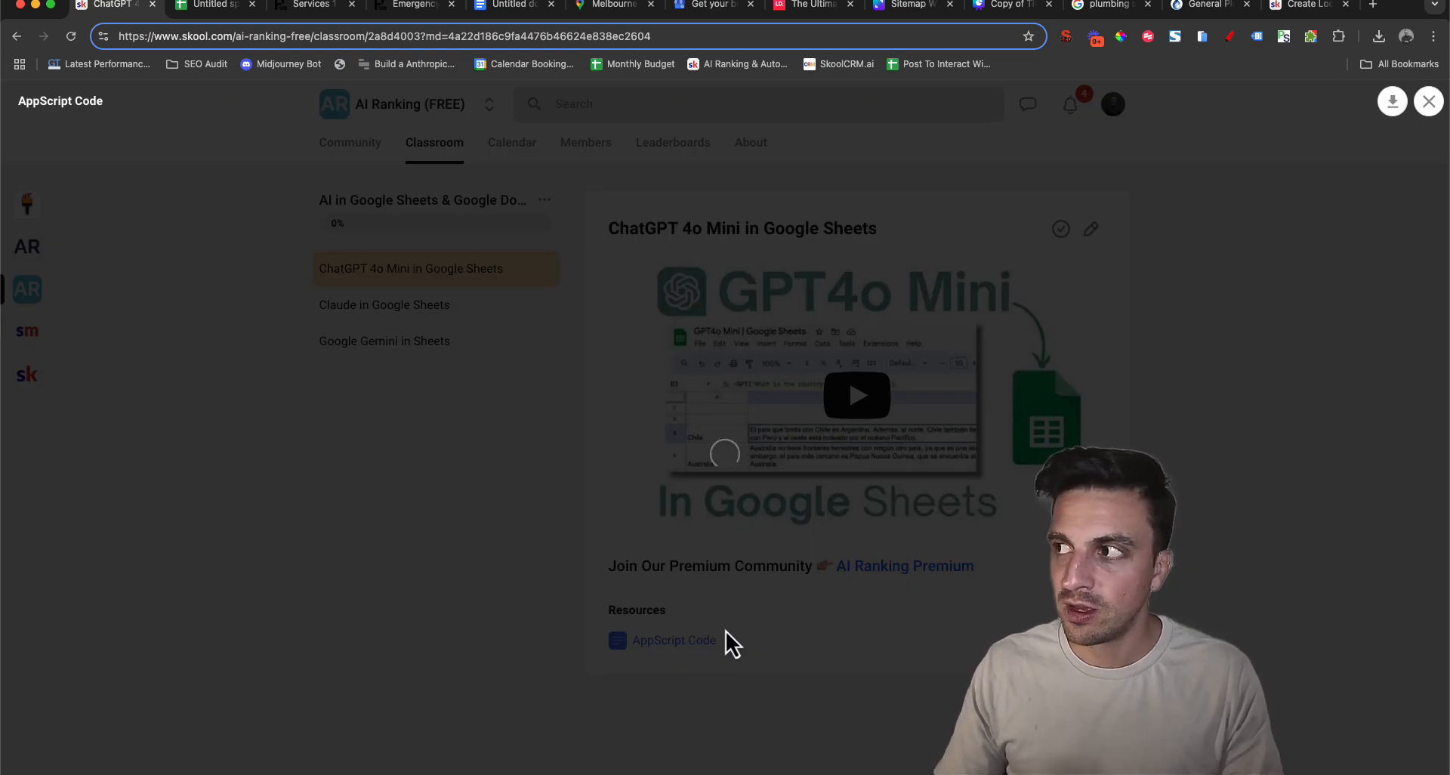
pyautogui.scroll(-2, 937, 514)
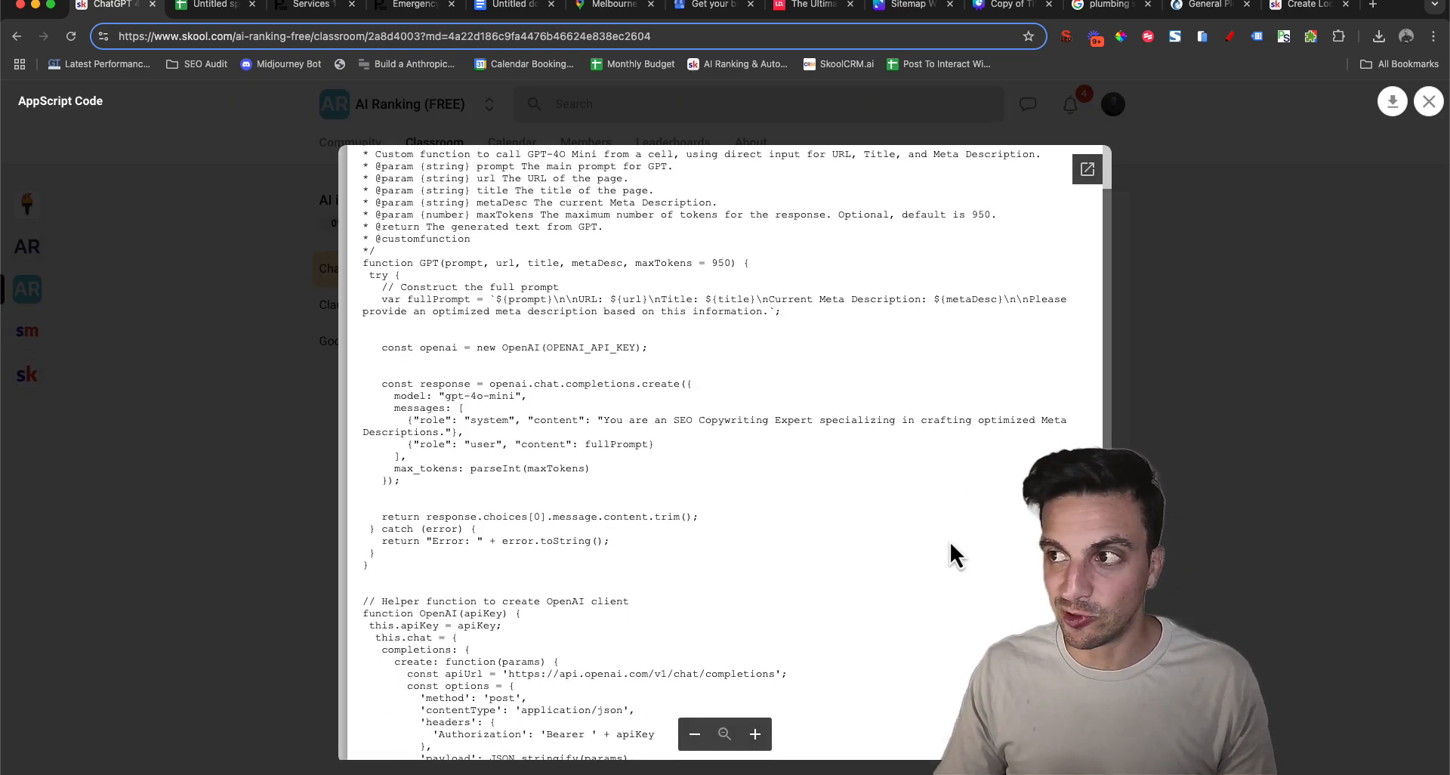
pyautogui.scroll(-1, 954, 537)
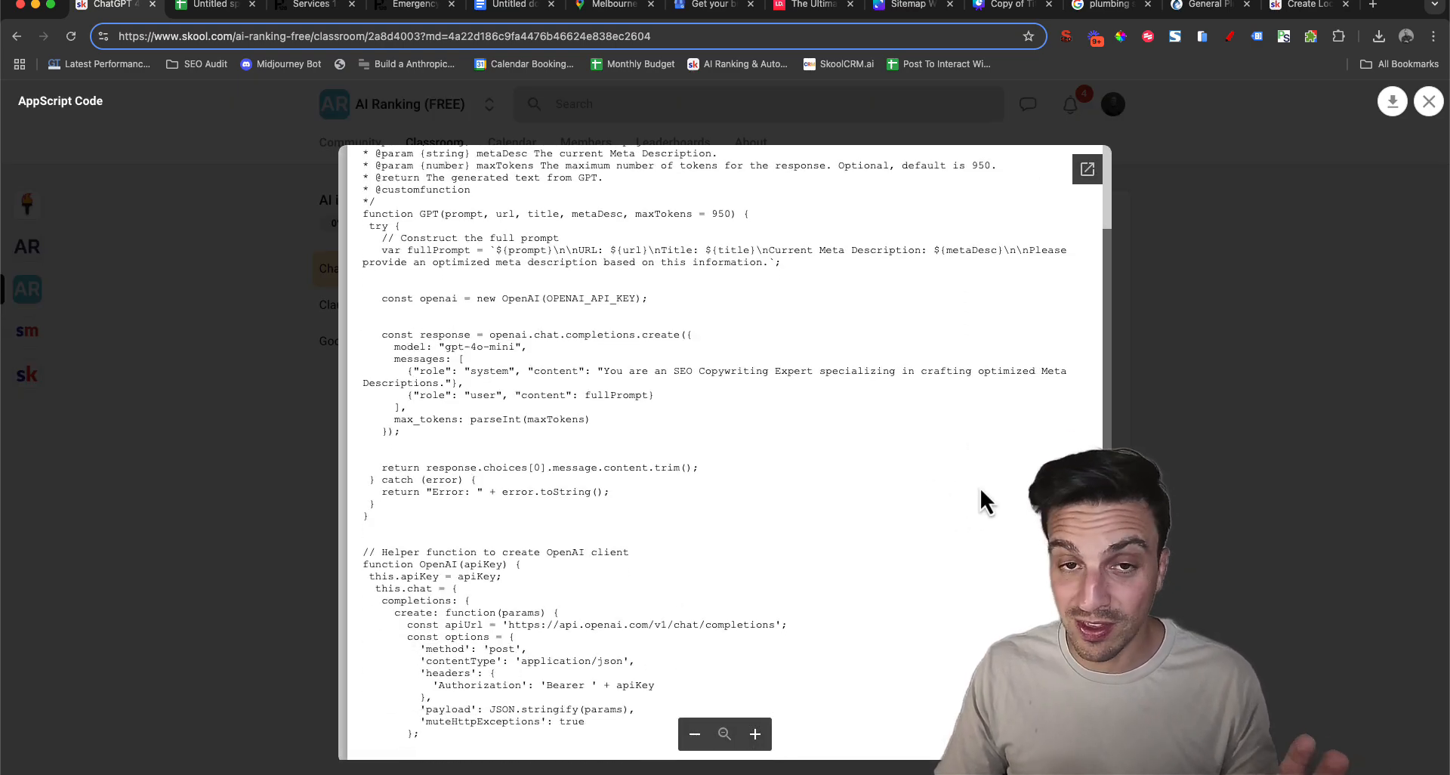
pyautogui.click(1391, 113)
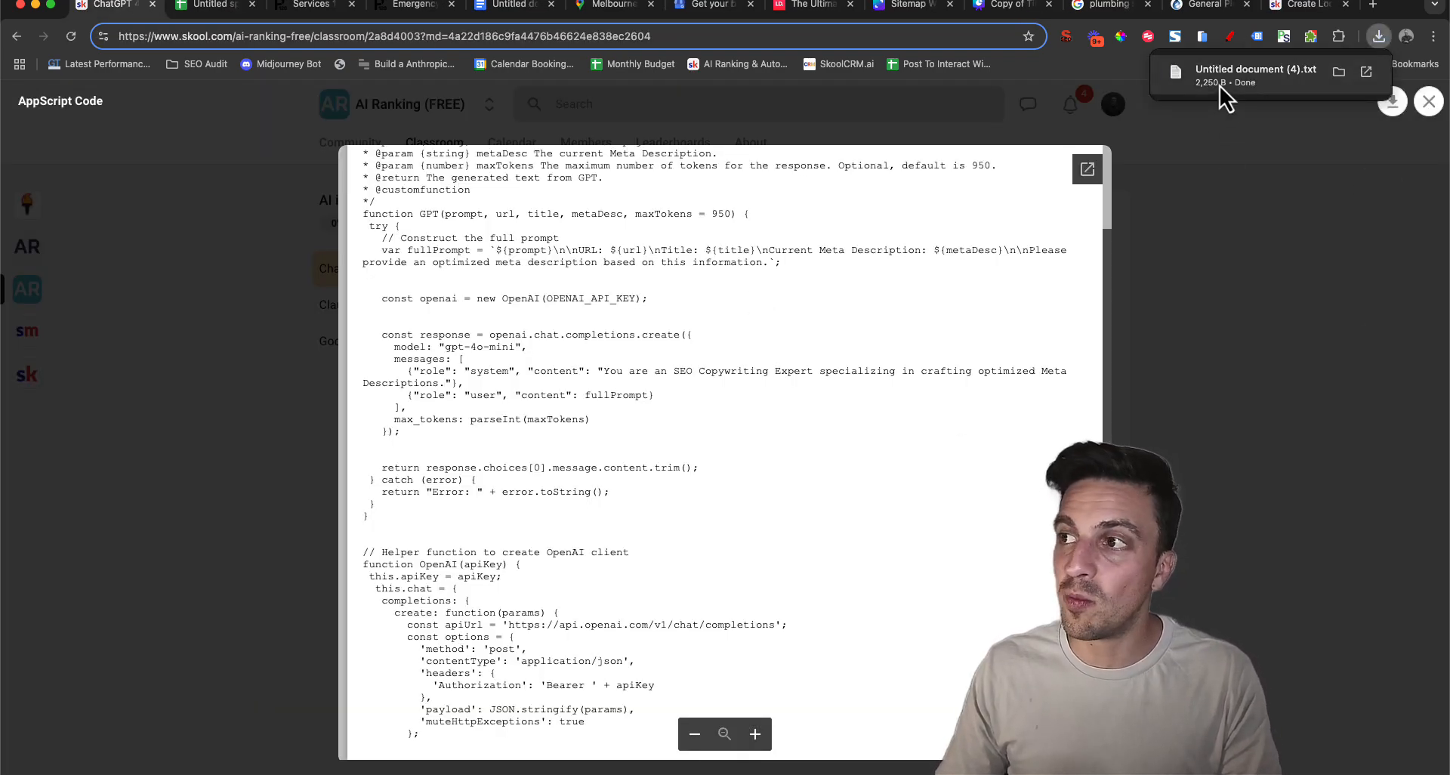
# Copy the entire script from the downloaded text file and return to the suburbs spreadsheet
pyautogui.click(1221, 85)
pyautogui.scroll(-5, 340, 294)
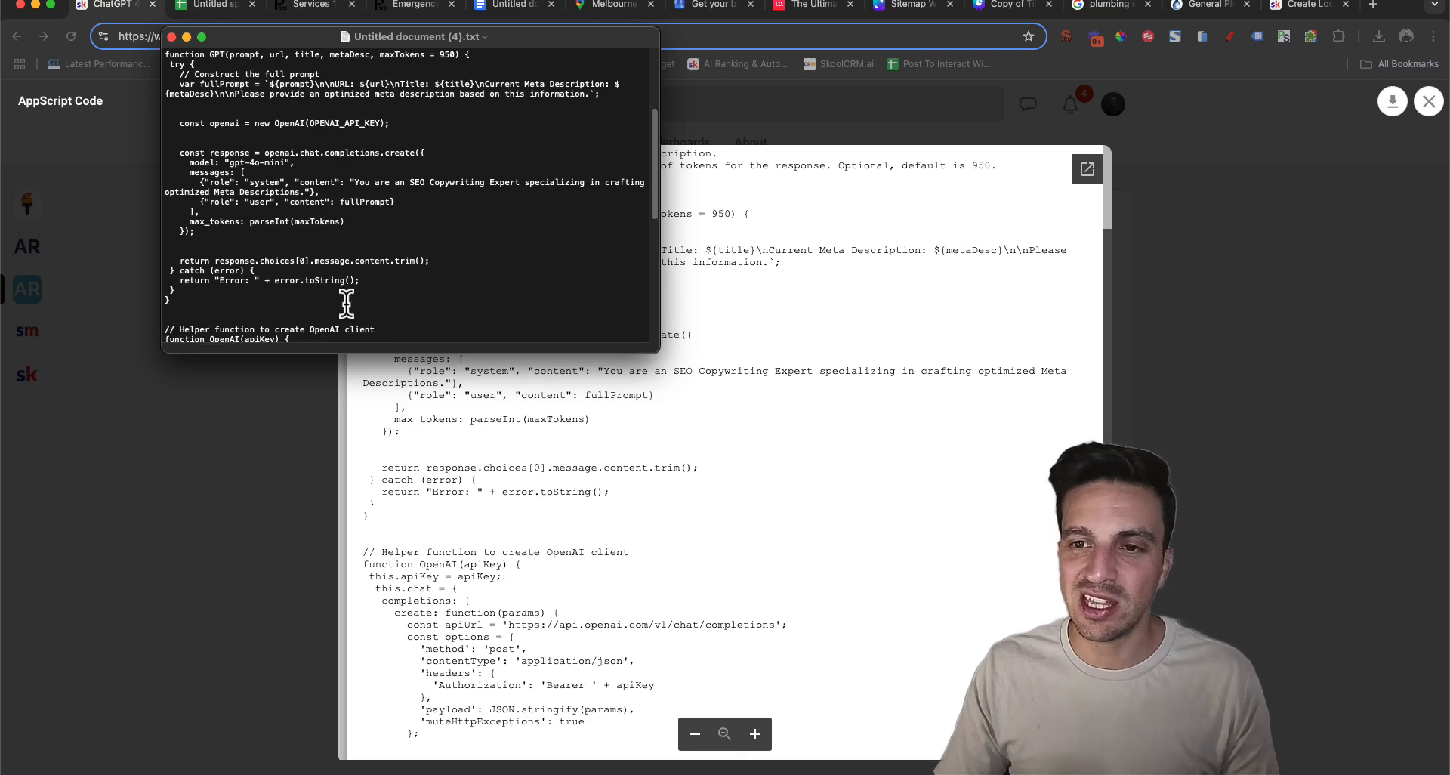
pyautogui.scroll(-5, 346, 303)
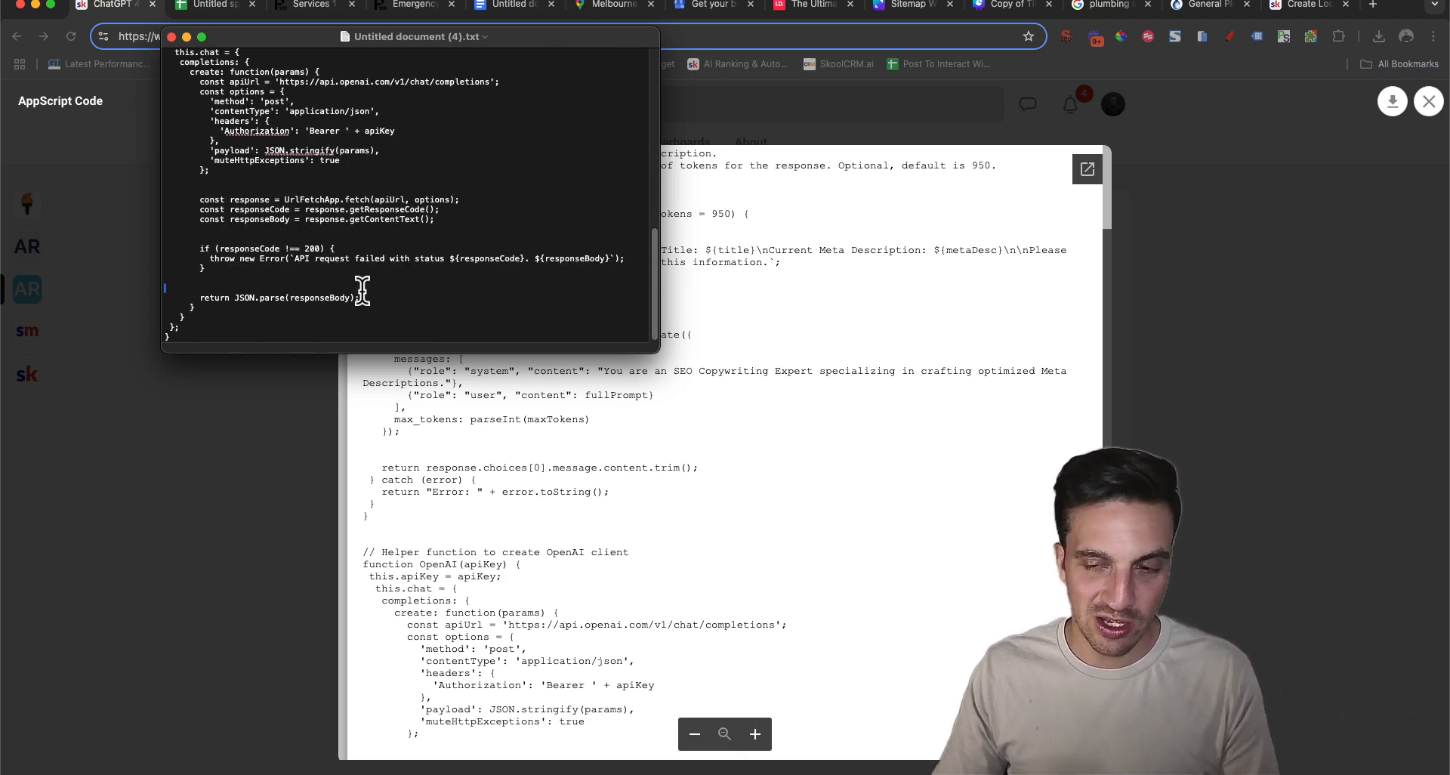
pyautogui.press('super+a')
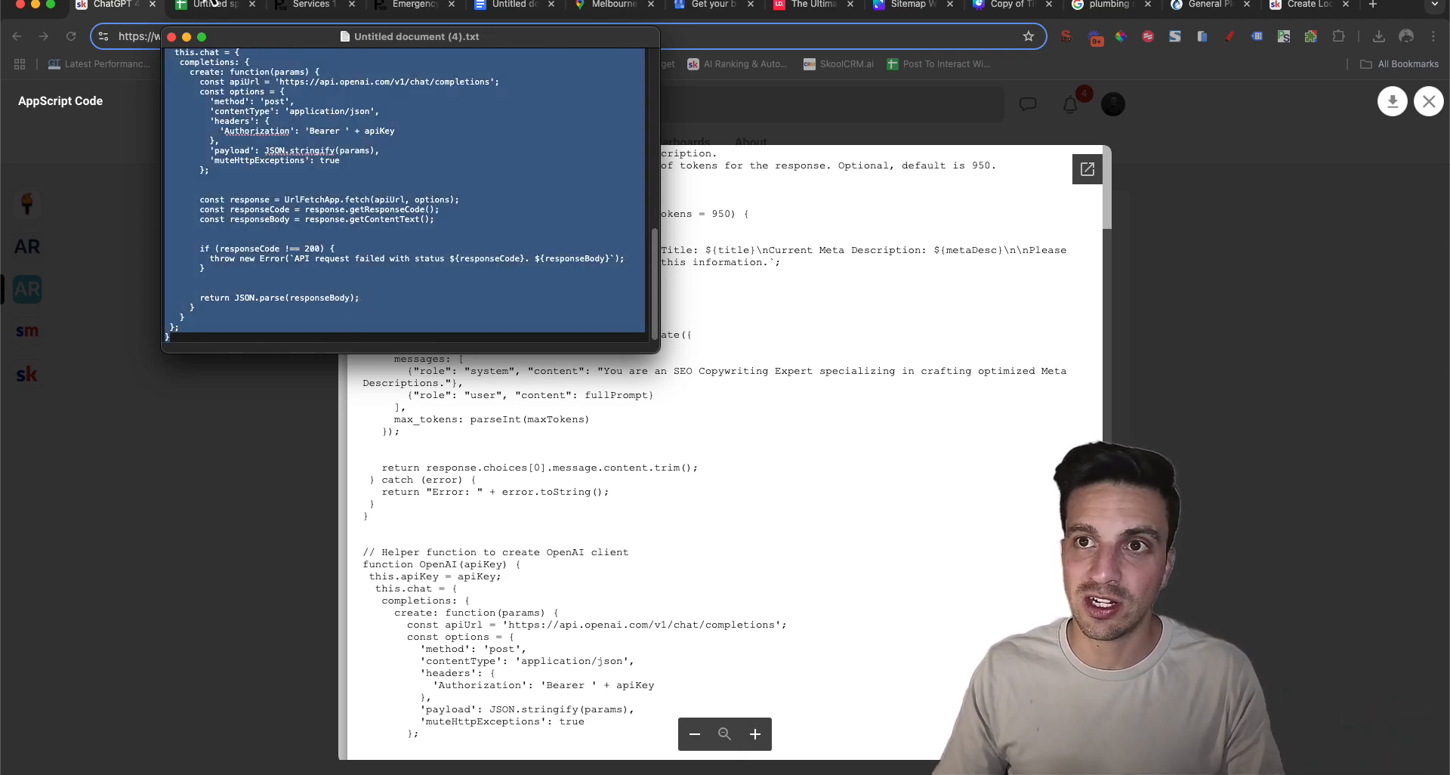
pyautogui.click(210, 6)
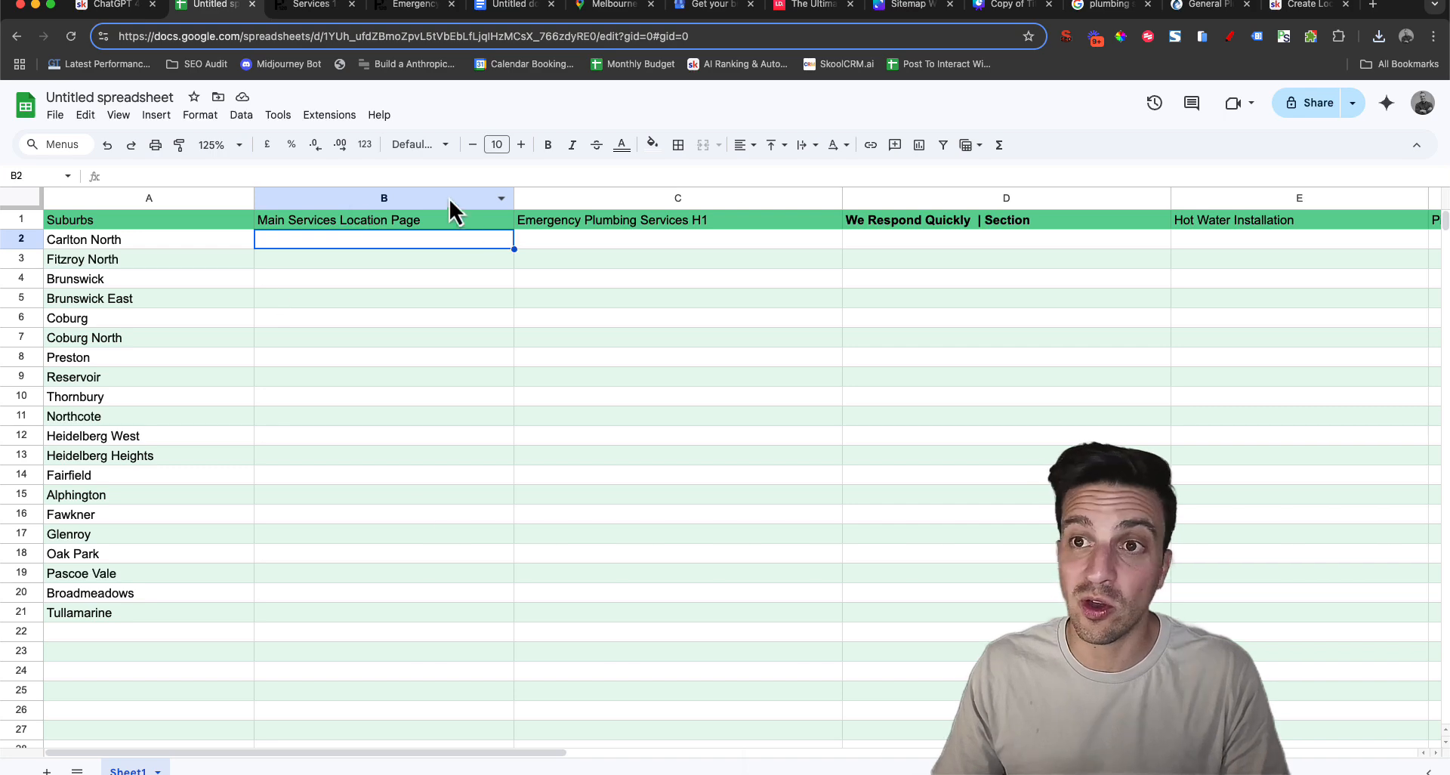
pyautogui.scroll(-2, 447, 318)
pyautogui.scroll(2, 447, 318)
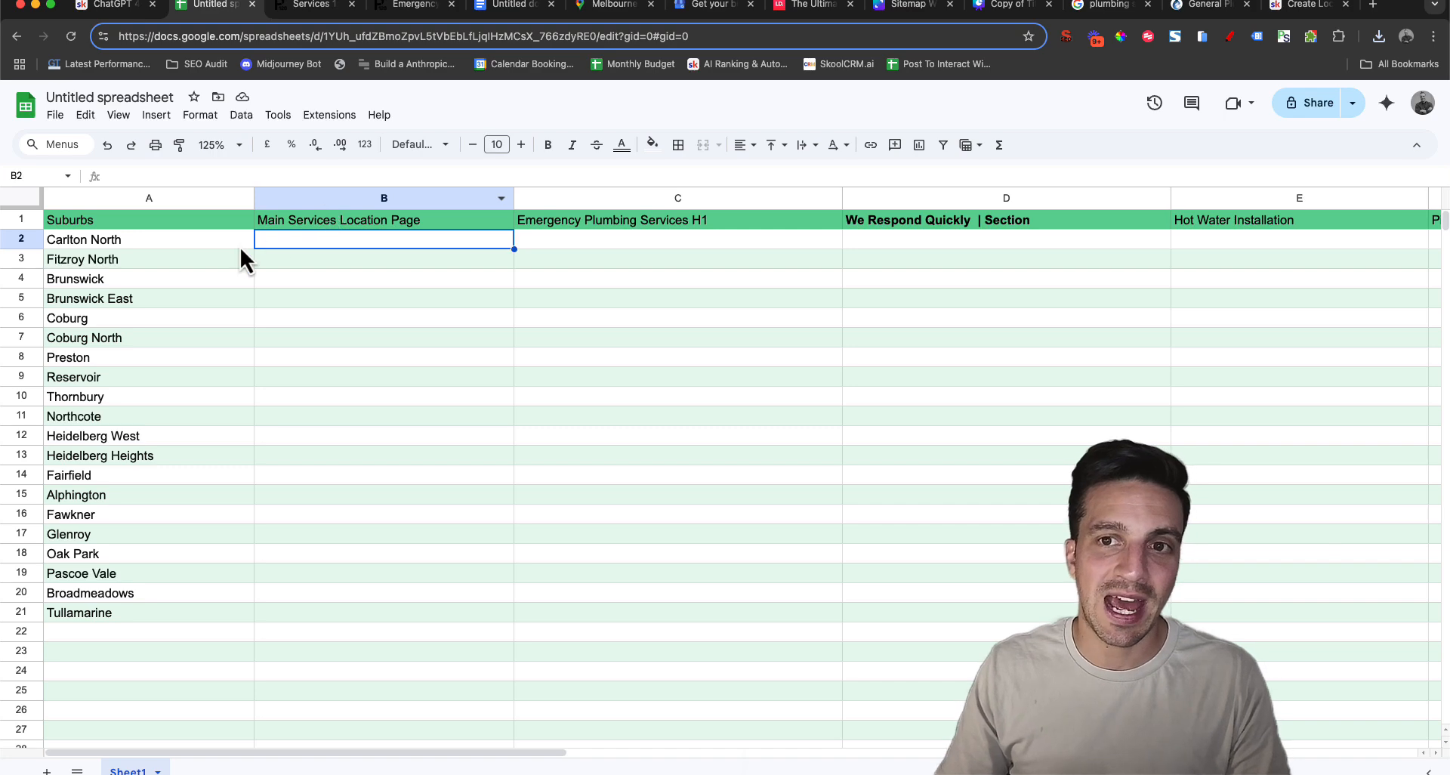
pyautogui.moveTo(240, 247); pyautogui.dragTo(178, 638)
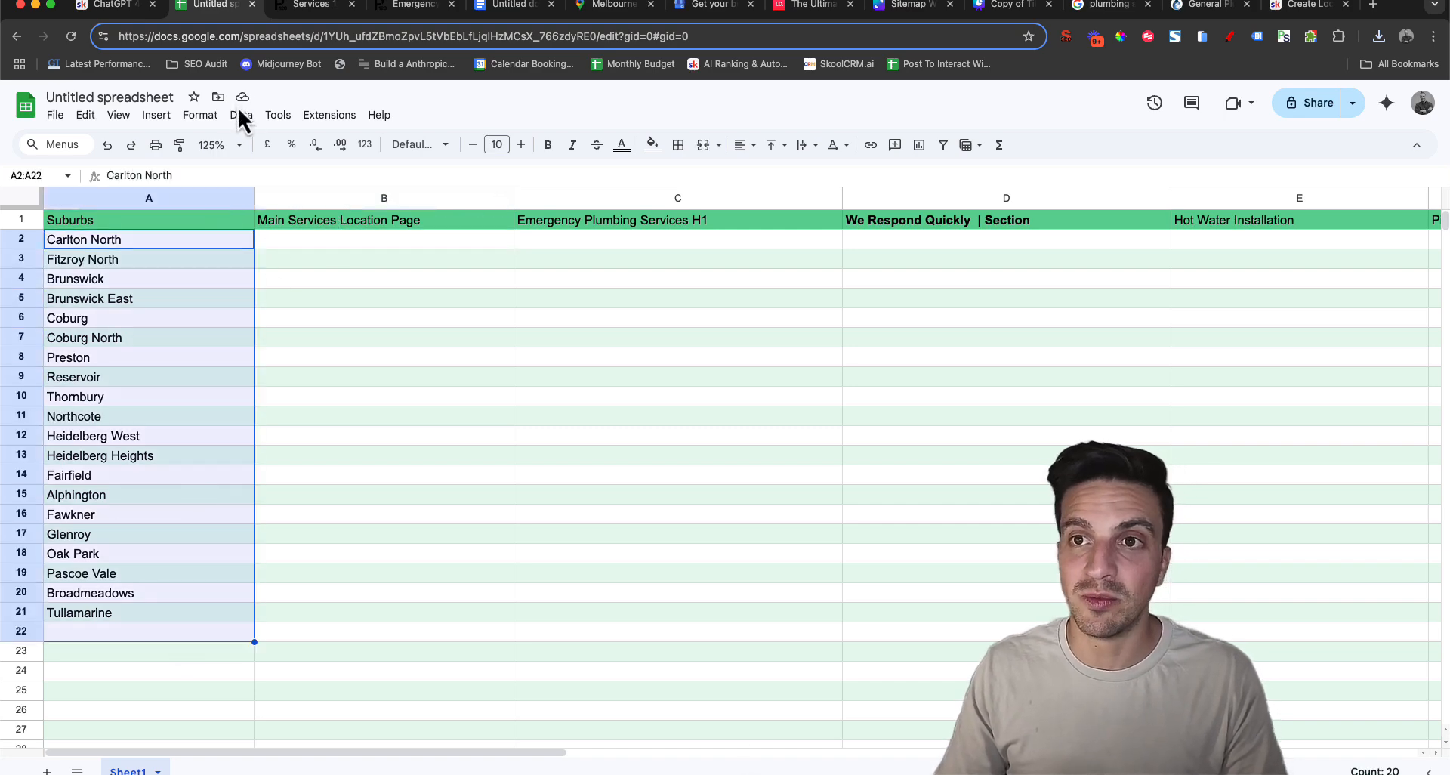
pyautogui.click(339, 417)
pyautogui.click(184, 244)
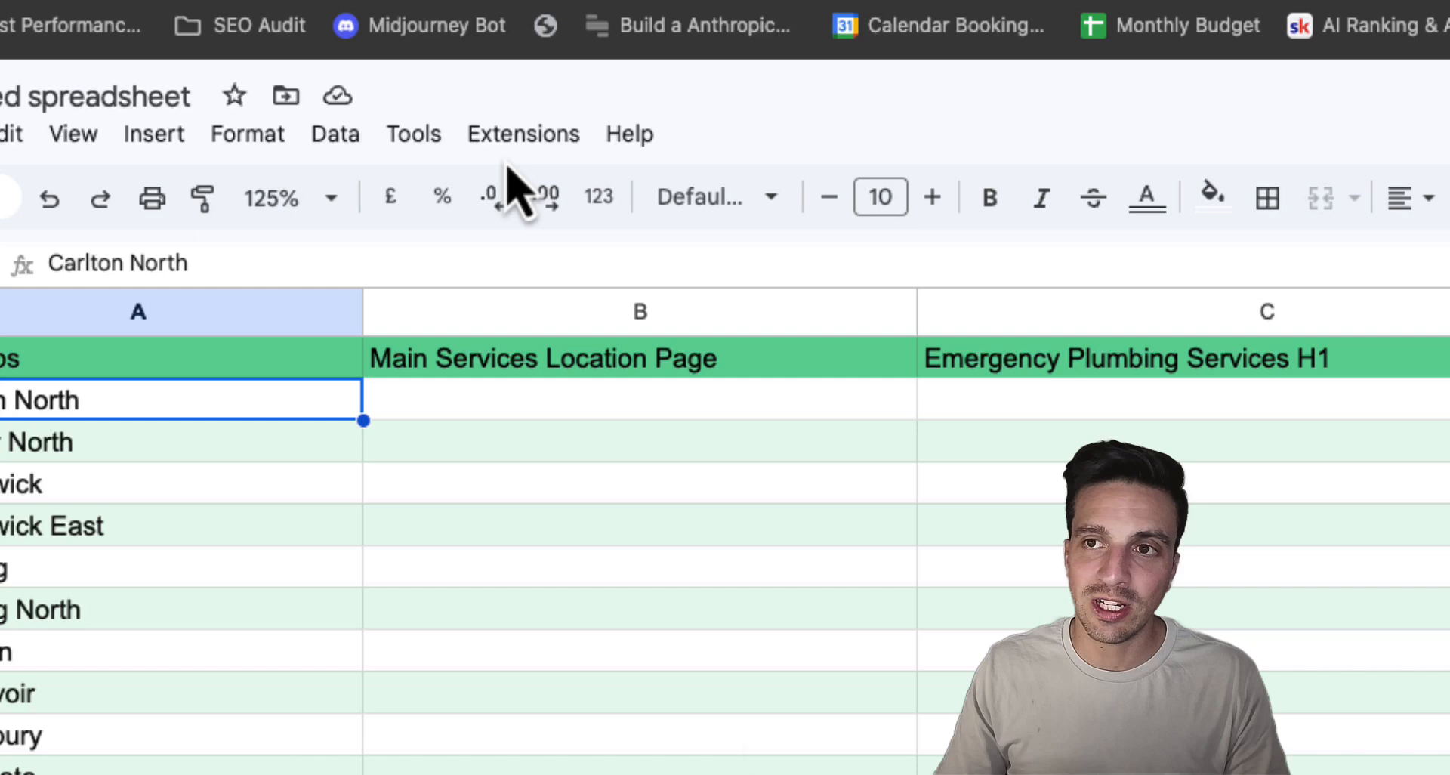
# Open the spreadsheet's Apps Script editor and paste the copied GPT script into Code.gs
pyautogui.click(402, 124)
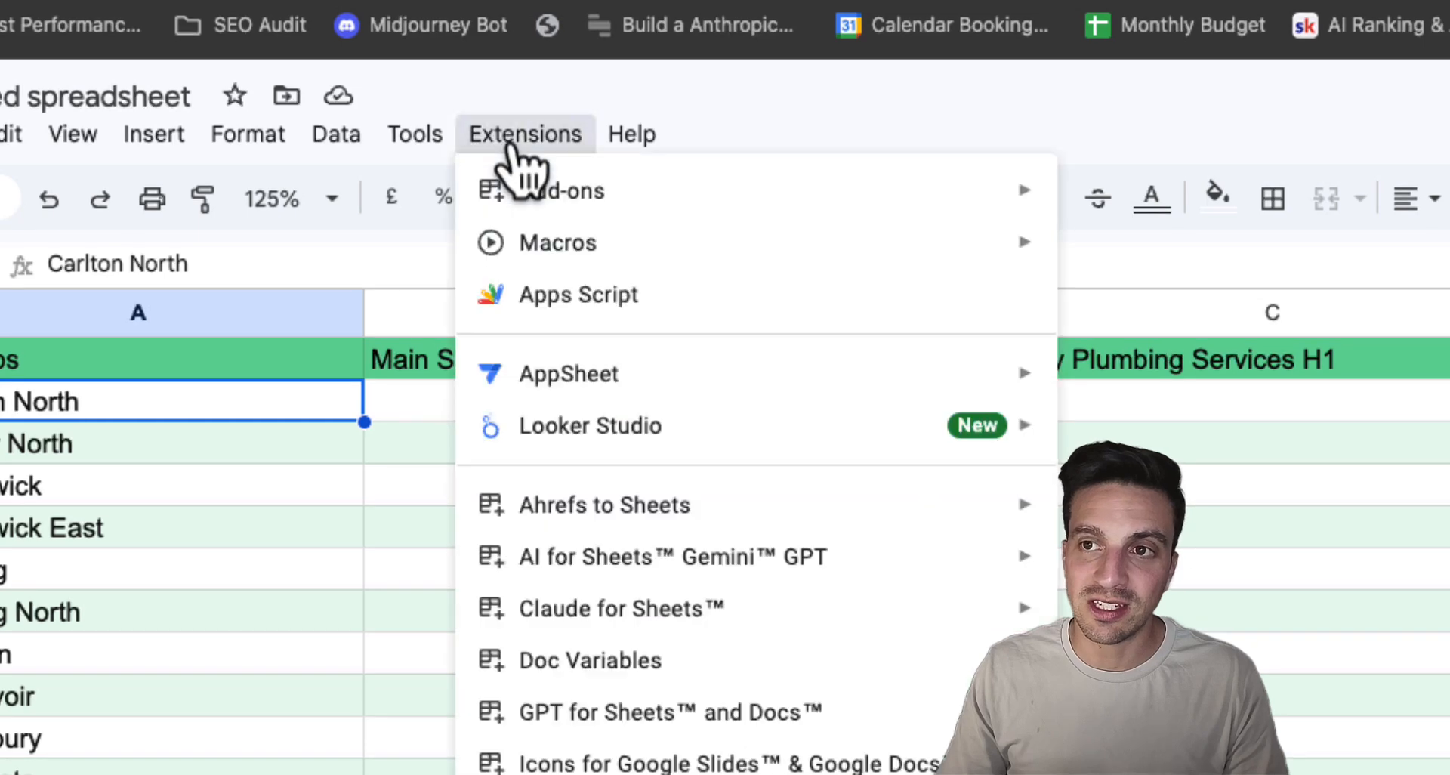
pyautogui.click(563, 296)
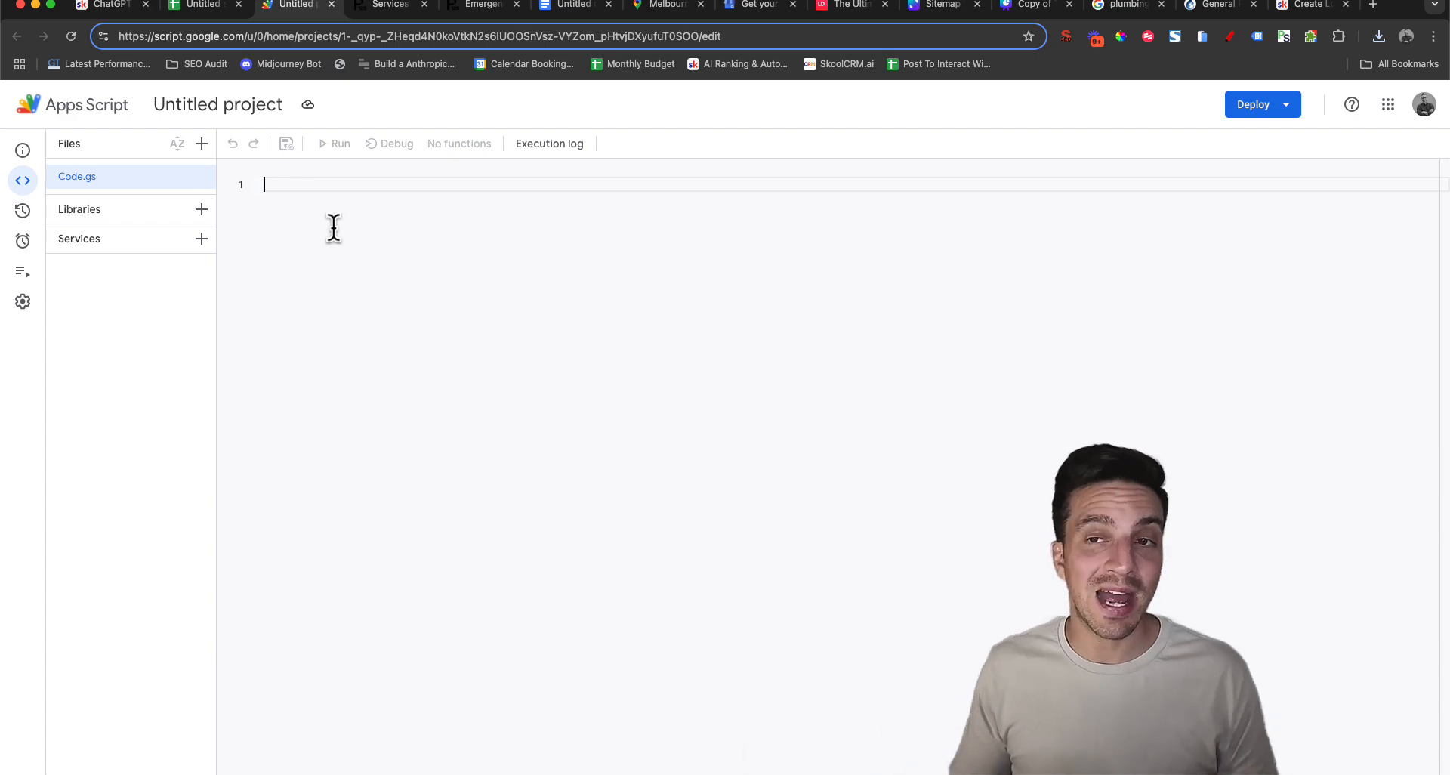
pyautogui.press('super+v')
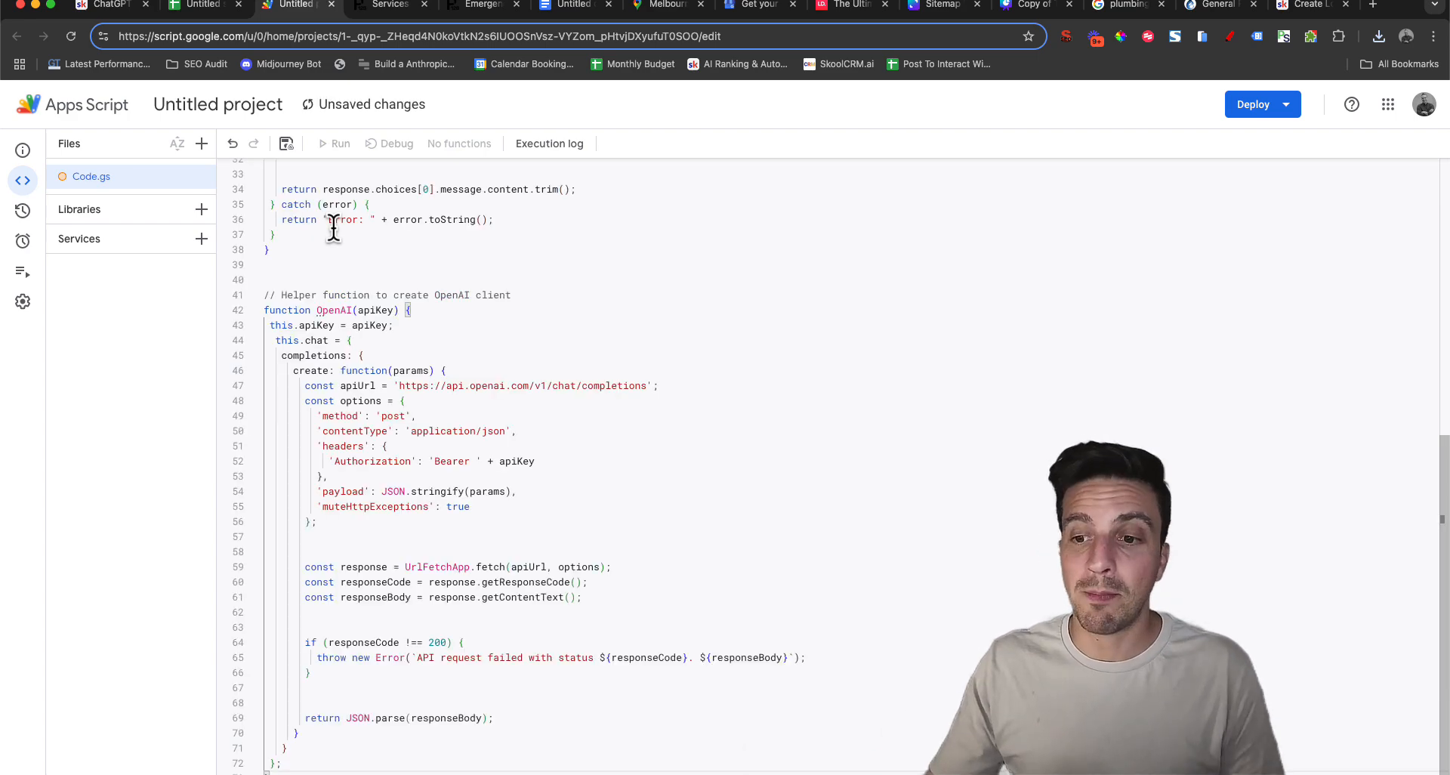
# Replace the YOUR_API_KEY placeholder in the script with the OpenAI API key and save the project
pyautogui.scroll(10, 330, 227)
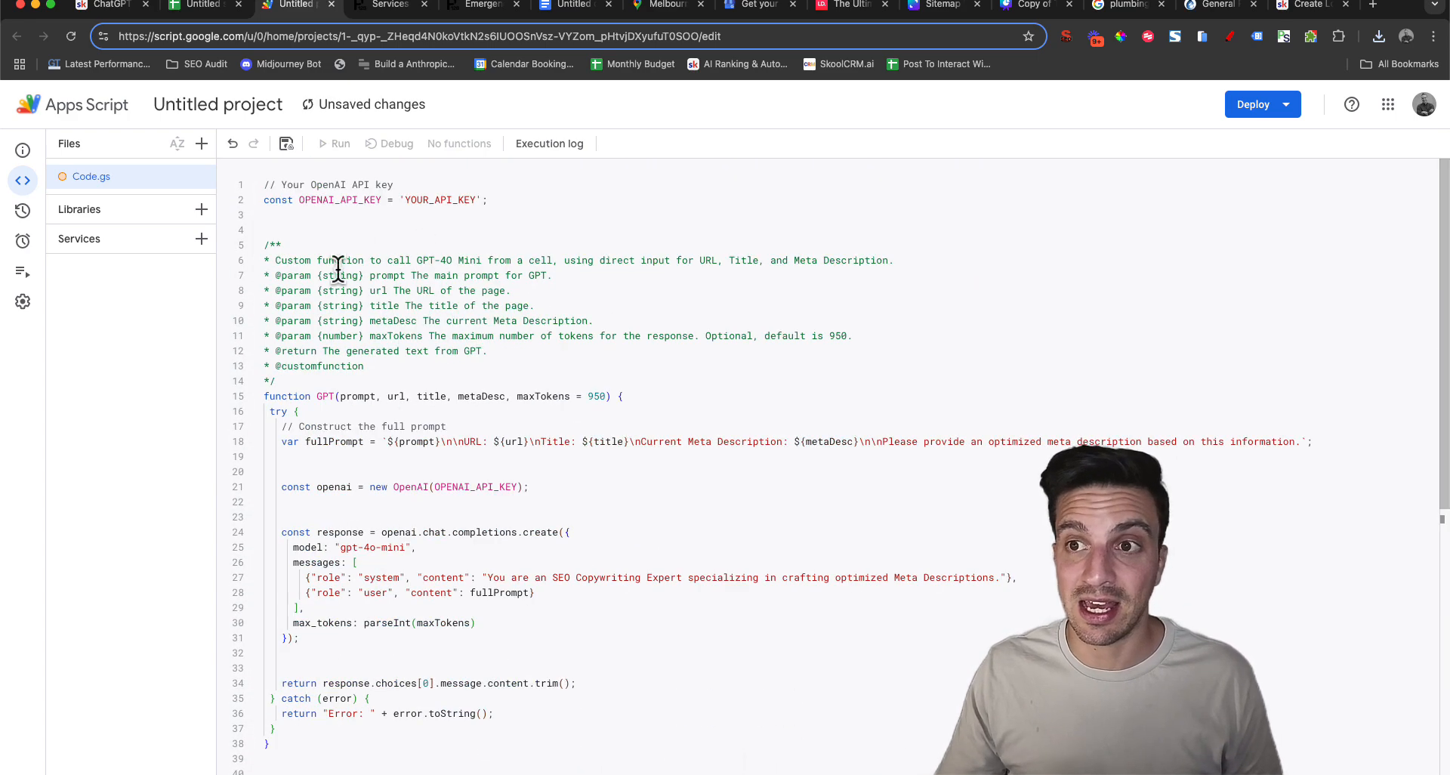
pyautogui.scroll(-10, 454, 509)
pyautogui.scroll(10, 487, 589)
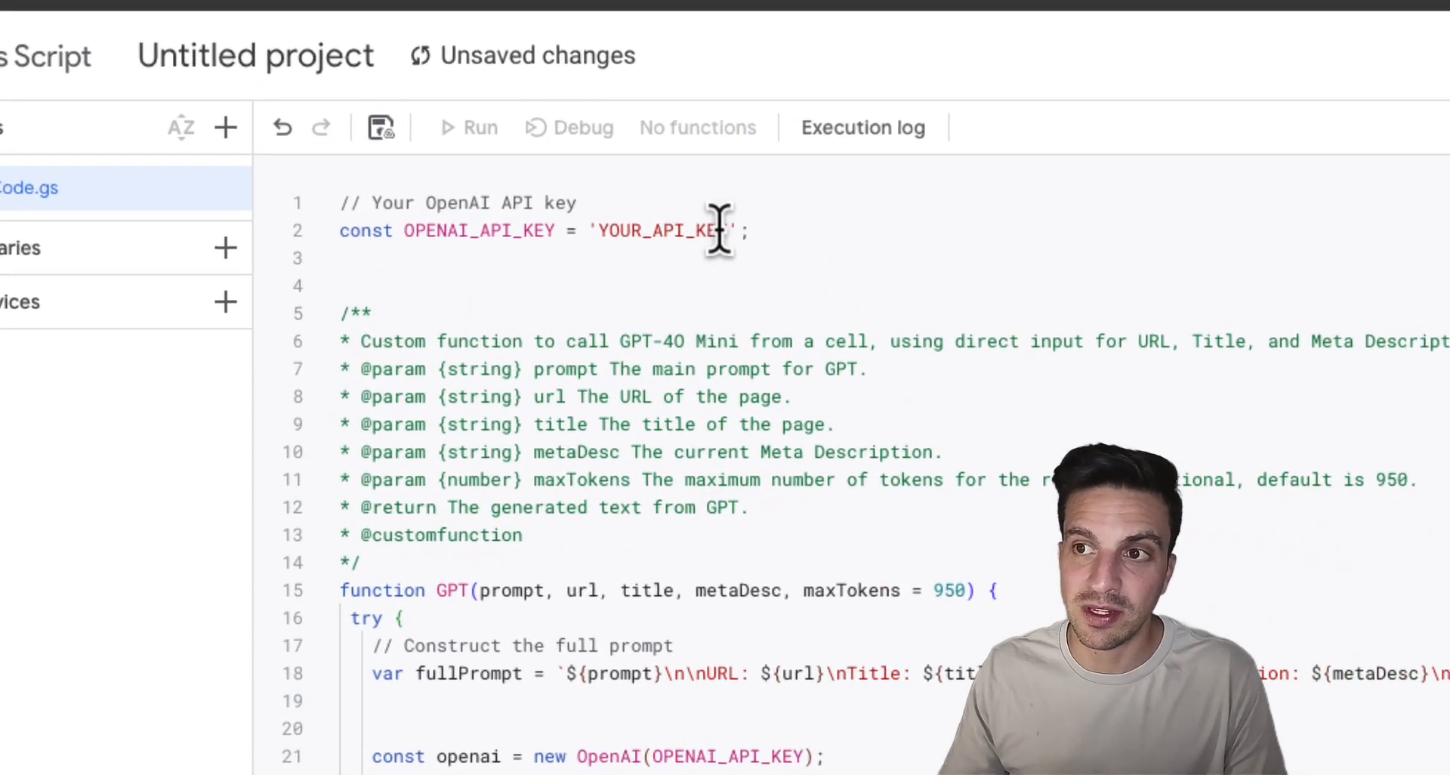
pyautogui.moveTo(730, 230); pyautogui.dragTo(602, 232)
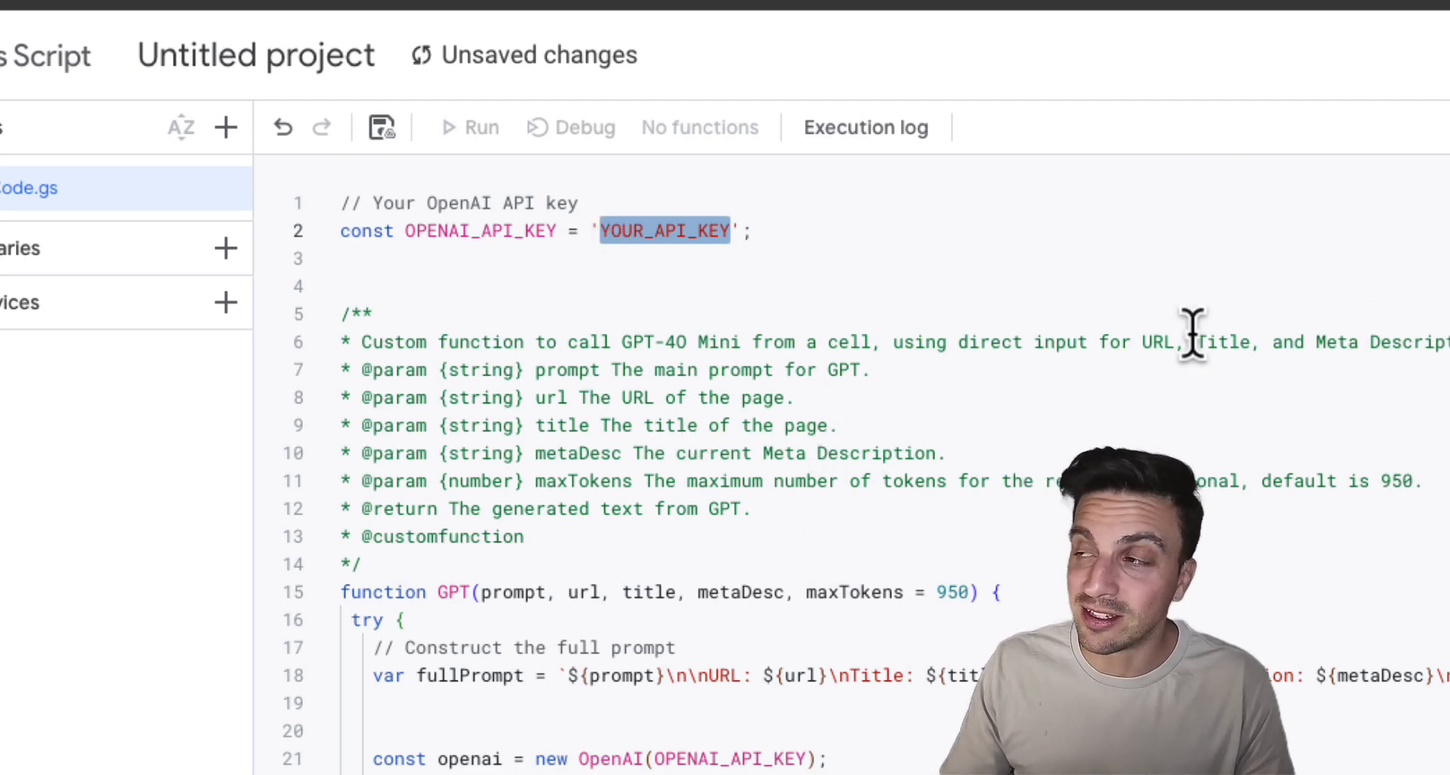
pyautogui.press('super+v')
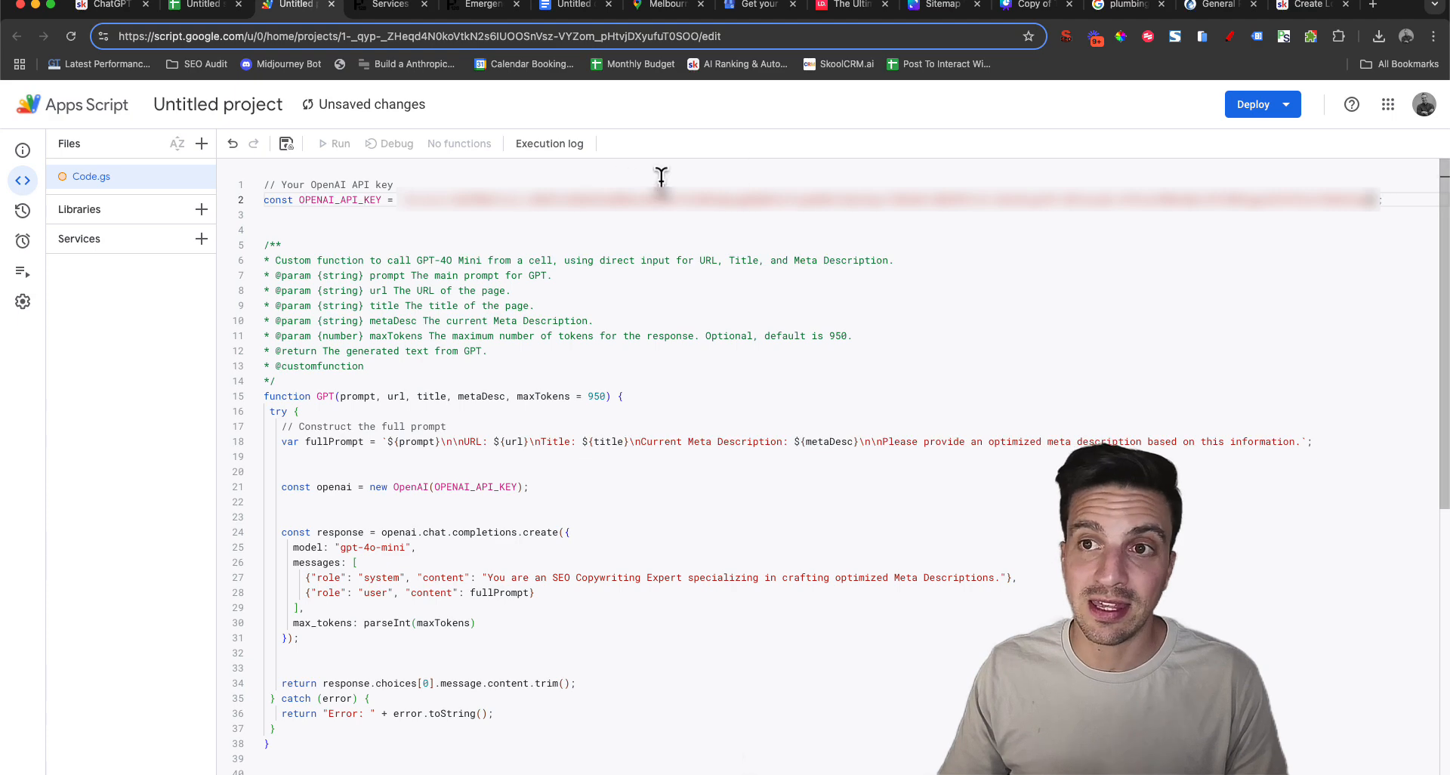
pyautogui.click(286, 143)
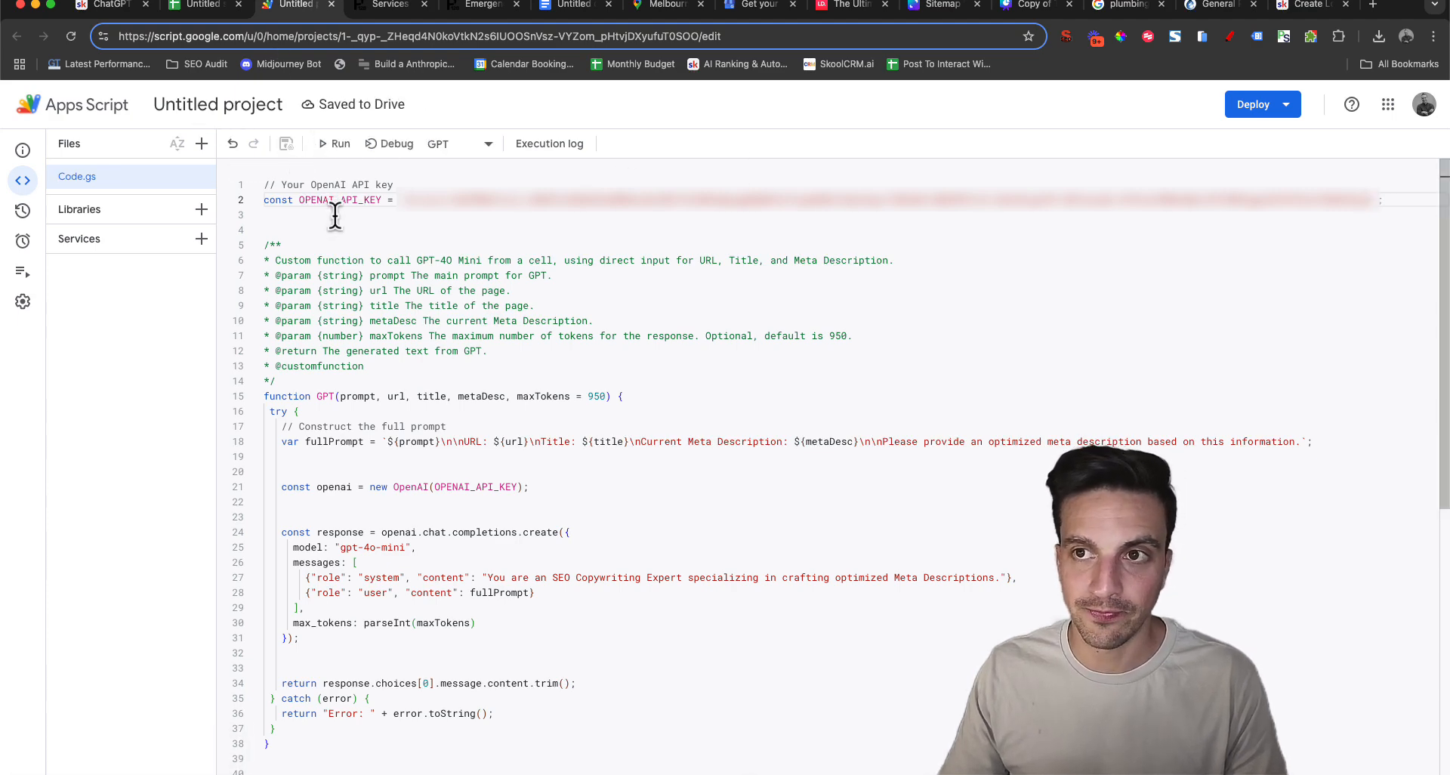
# Return to the suburbs spreadsheet, reload it and start a GPT function in B2 under Main Services Location Page
pyautogui.click(204, 9)
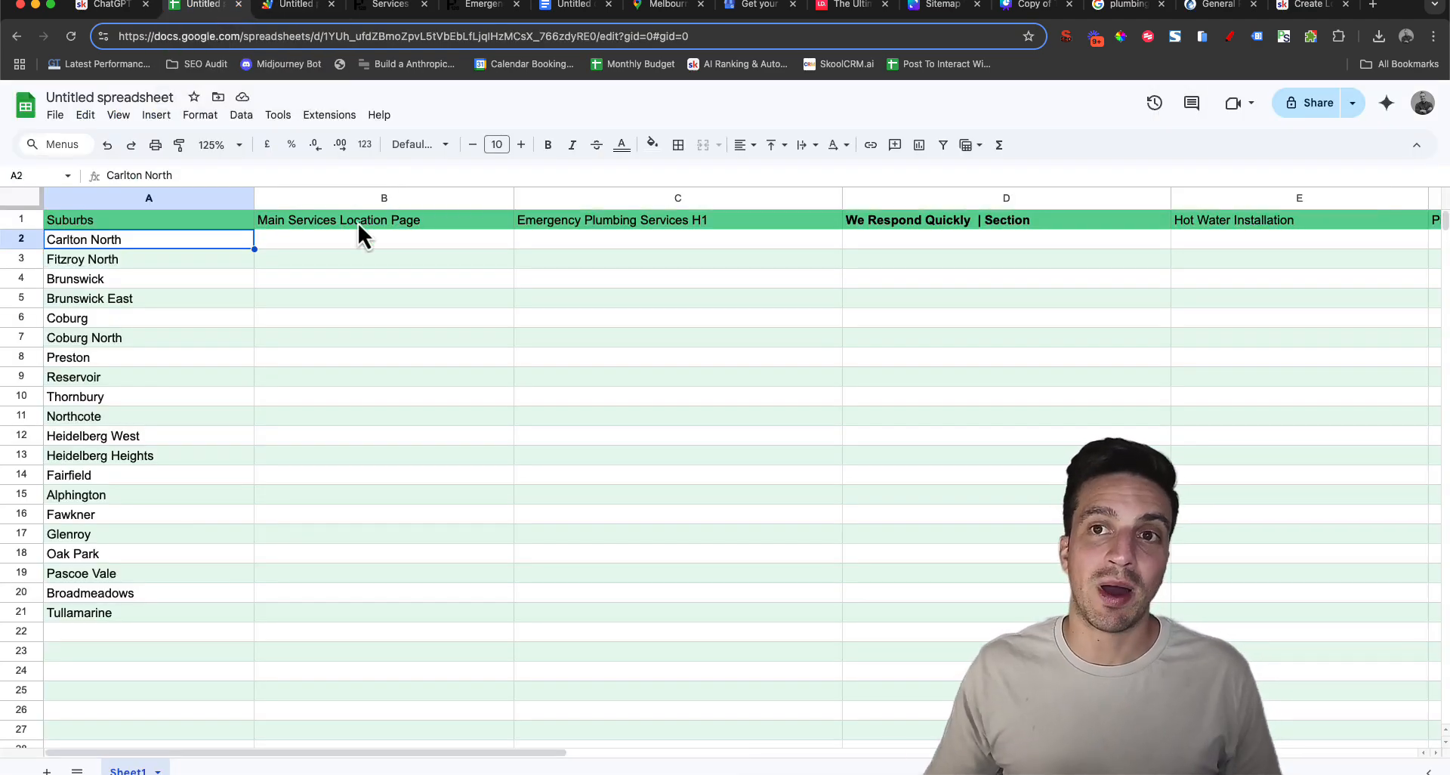
pyautogui.click(72, 38)
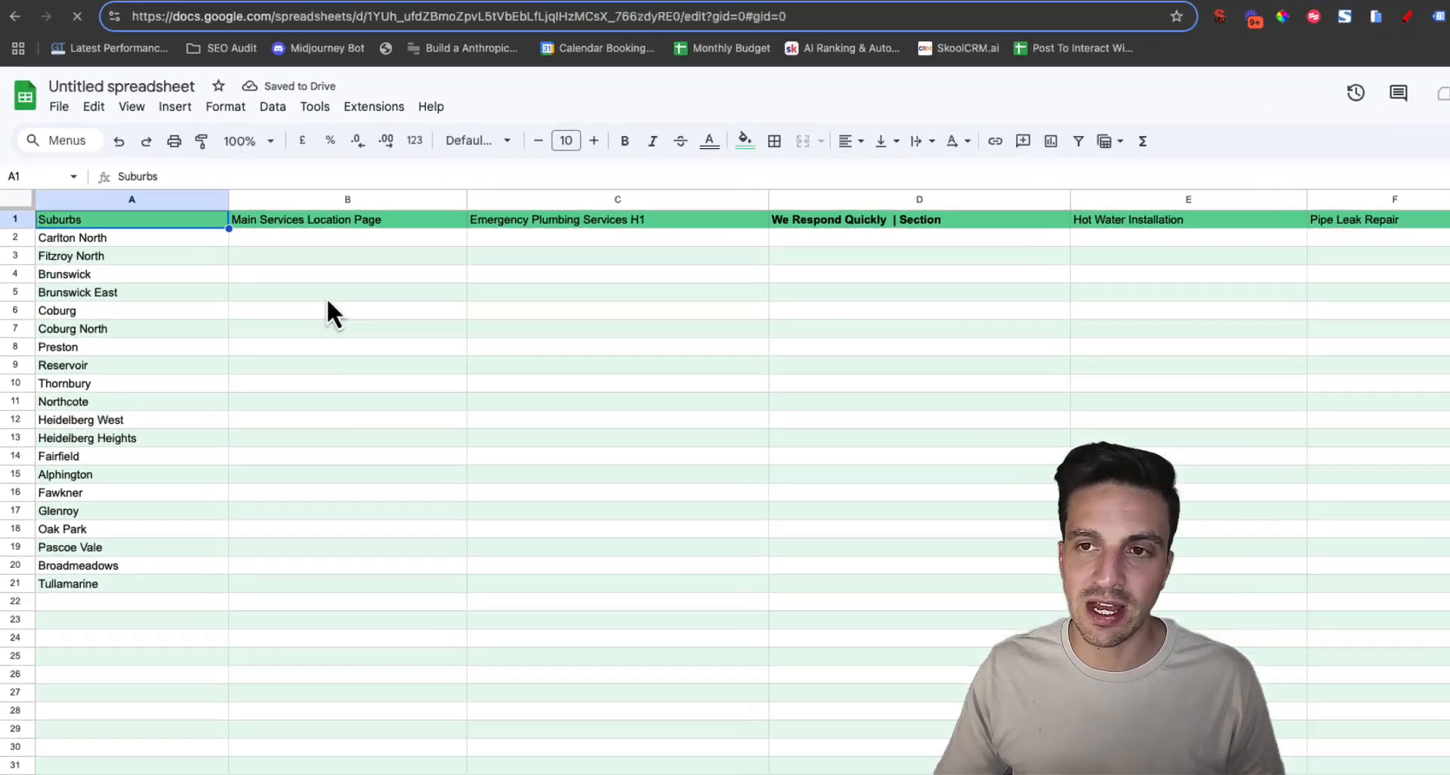
pyautogui.click(295, 231)
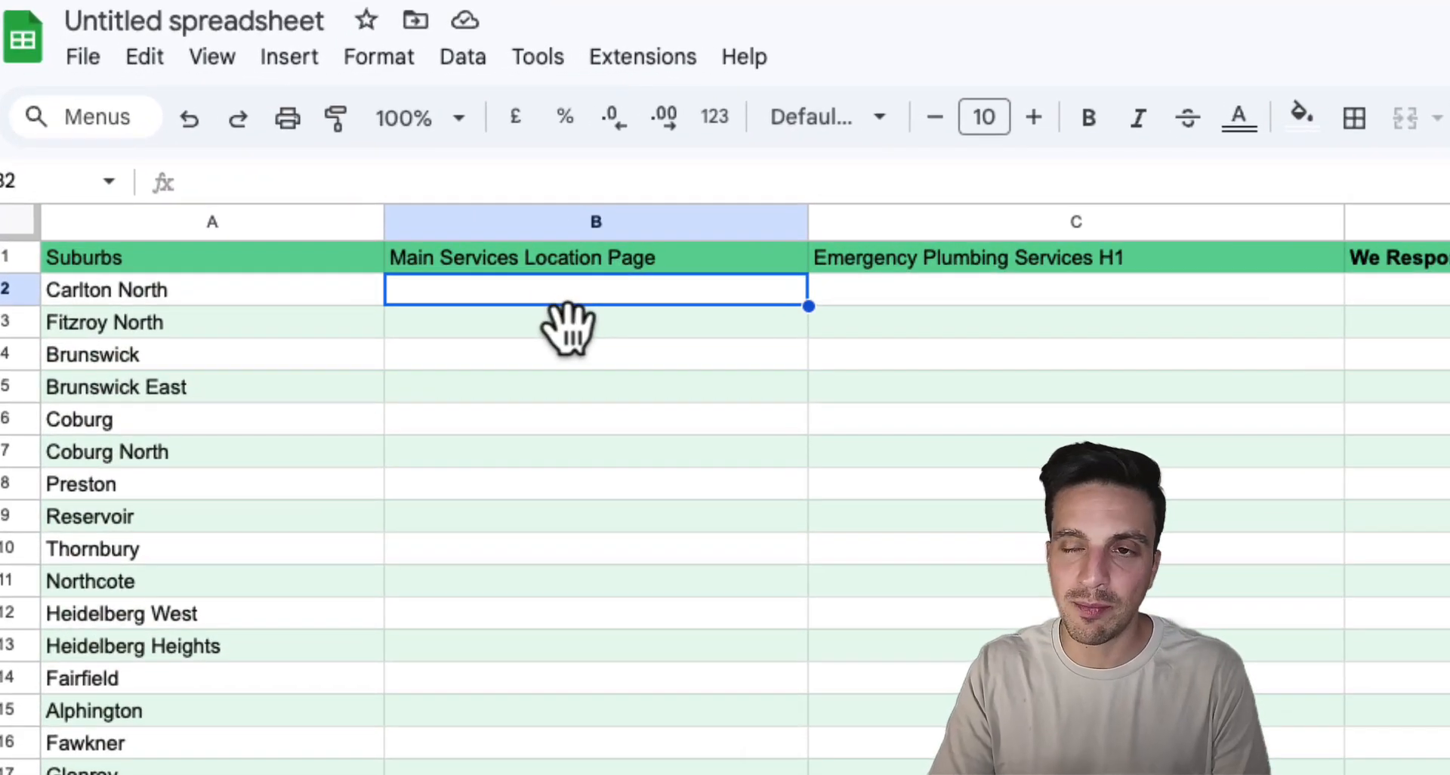
pyautogui.write('=gpt')
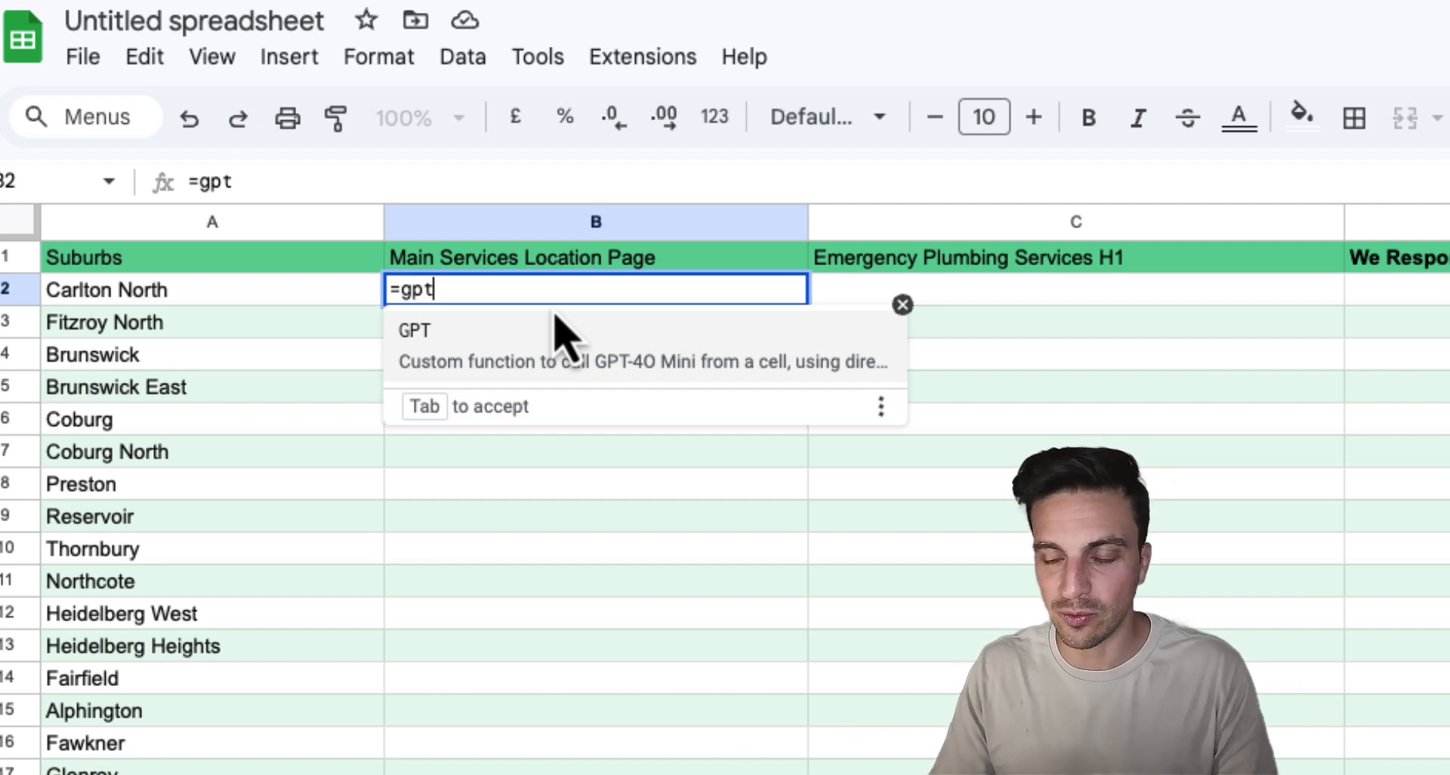
pyautogui.press('Tab')
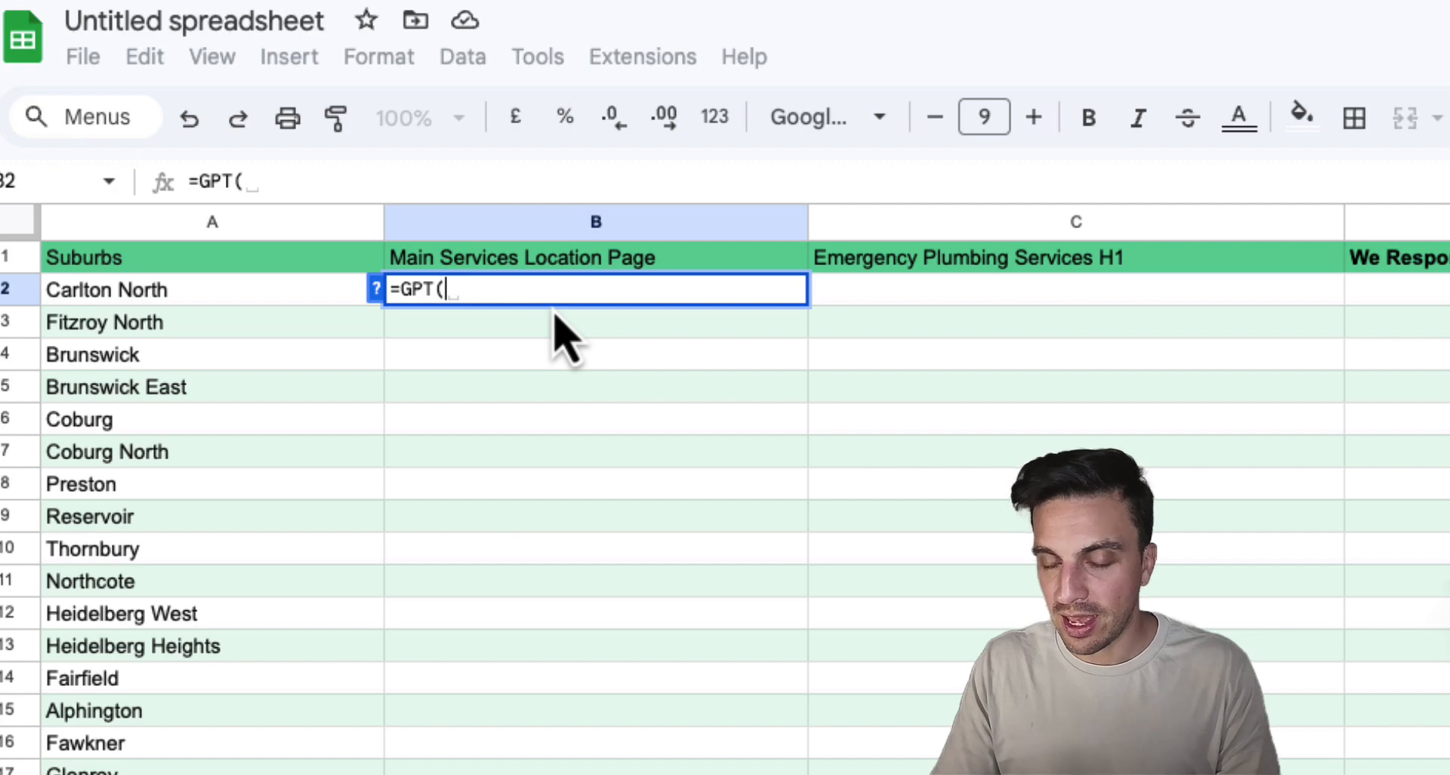
# Complete B2's GPT formula with the prompt to add 'Plumbing Services' to the location and return nothing else, referencing A2
pyautogui.write('"')
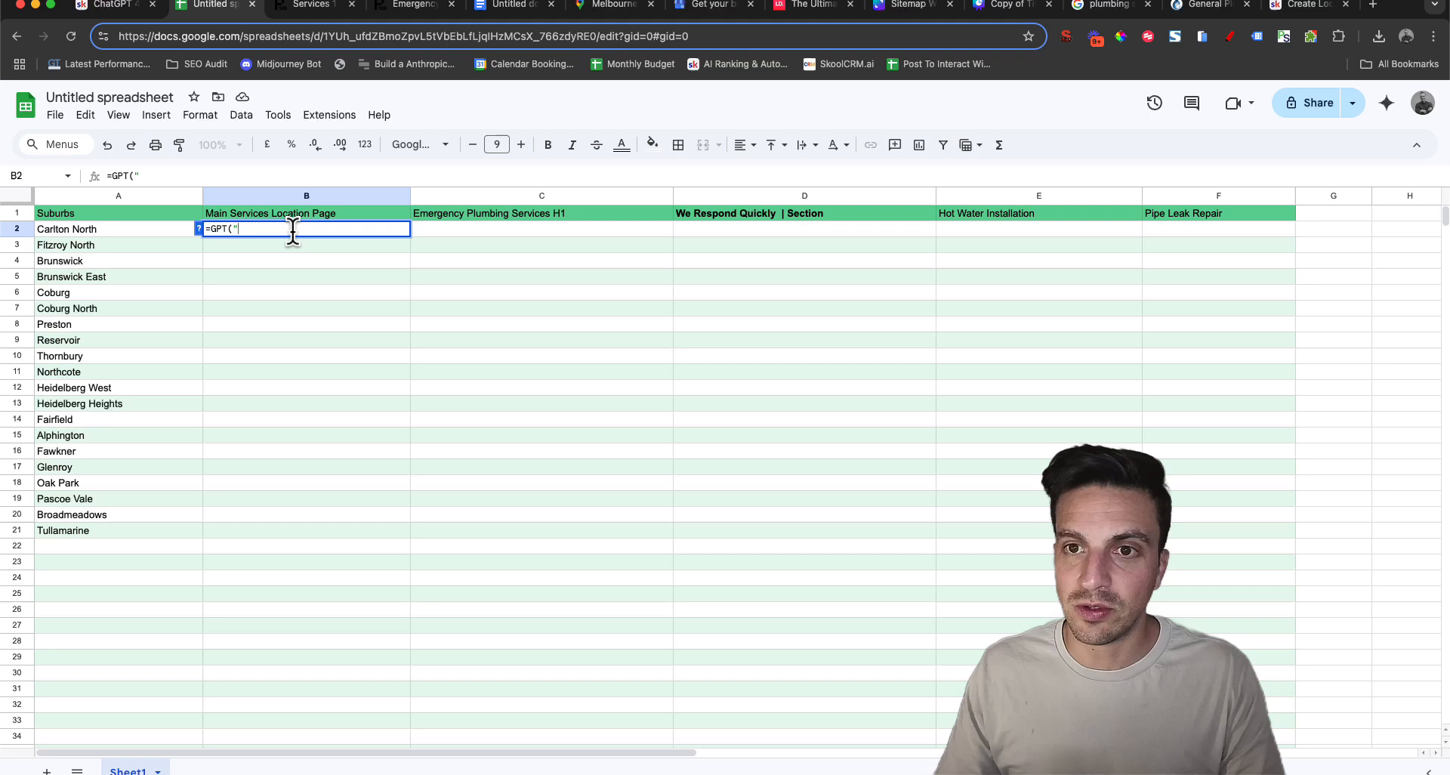
pyautogui.write("Take the following location and add the words 'Plumbing Services'. Only respond with the joint location and the added services as instructed, nothing else")
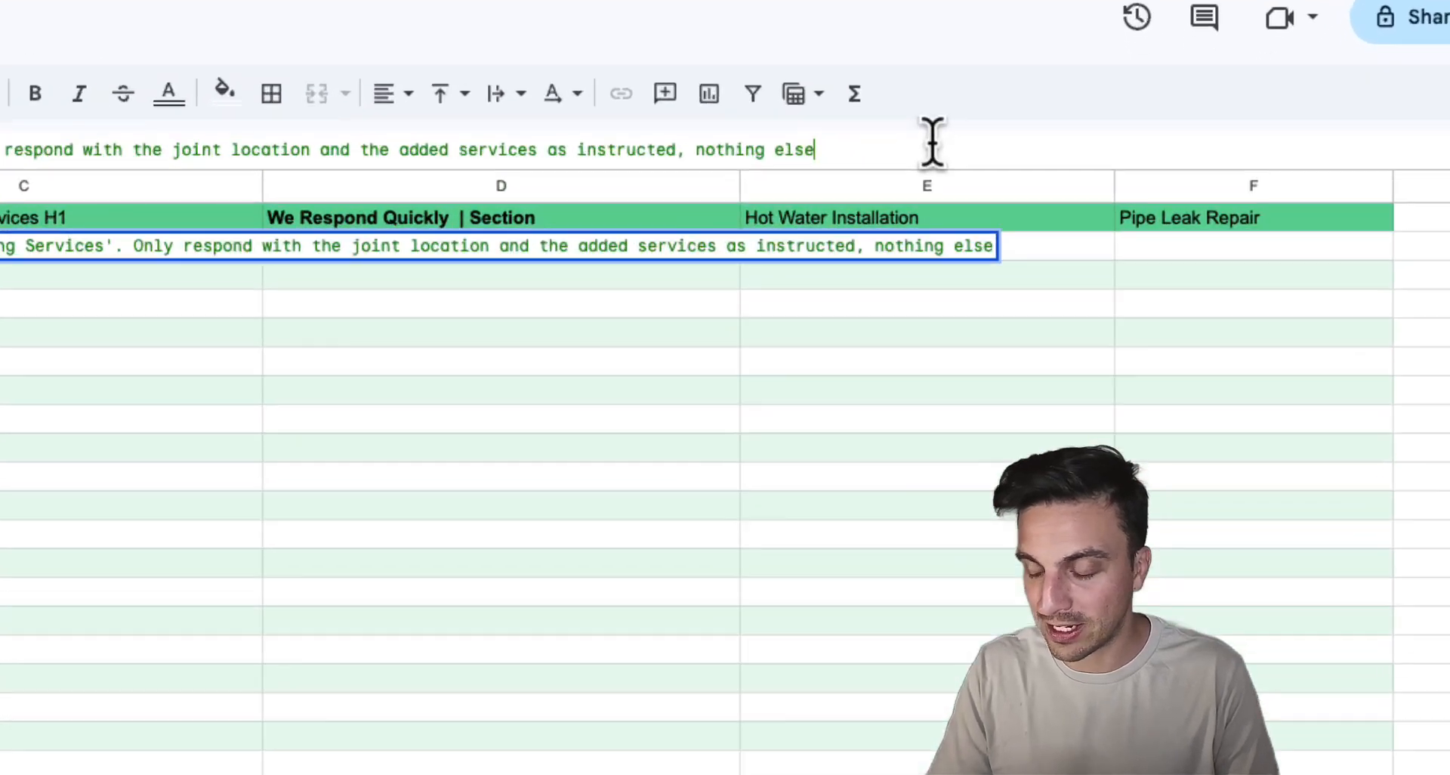
pyautogui.write('"')
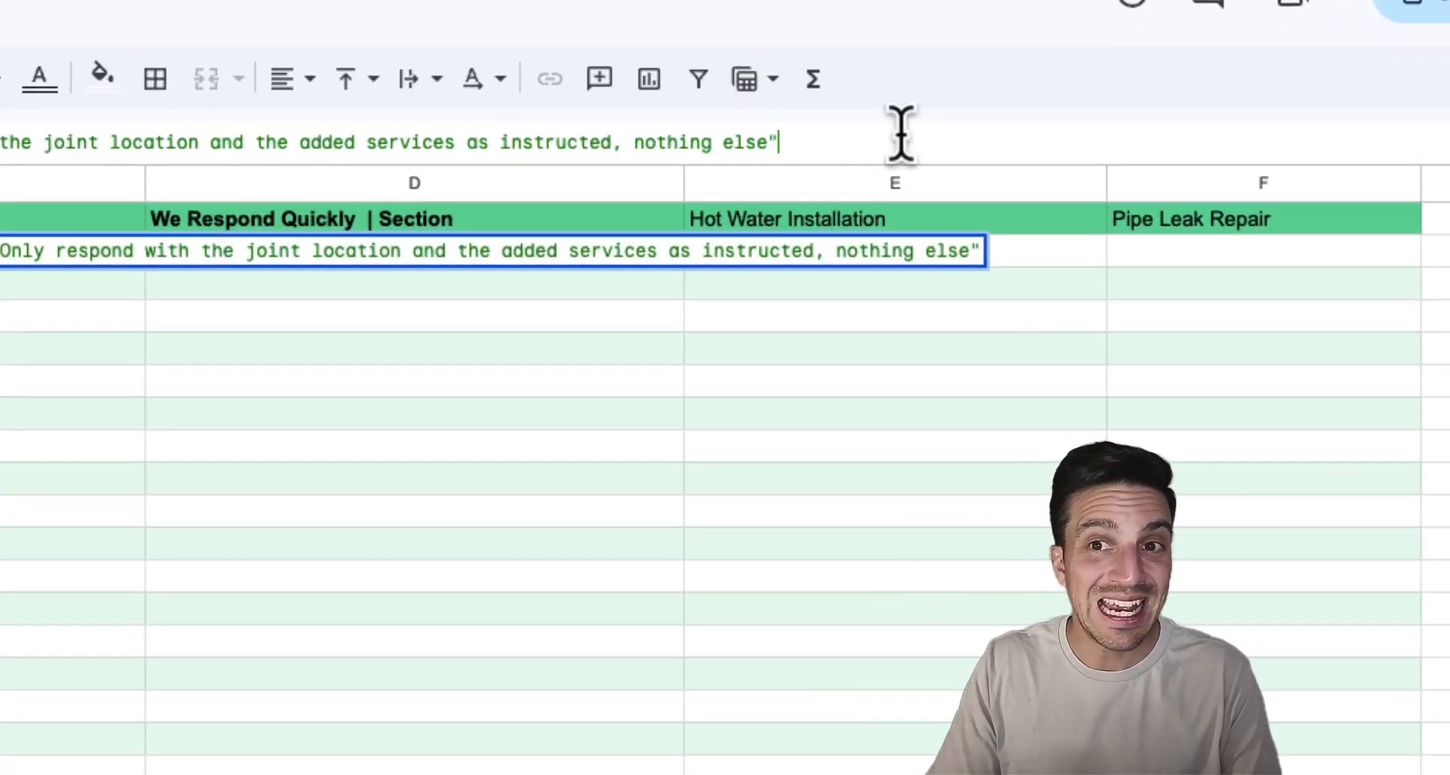
pyautogui.write(',')
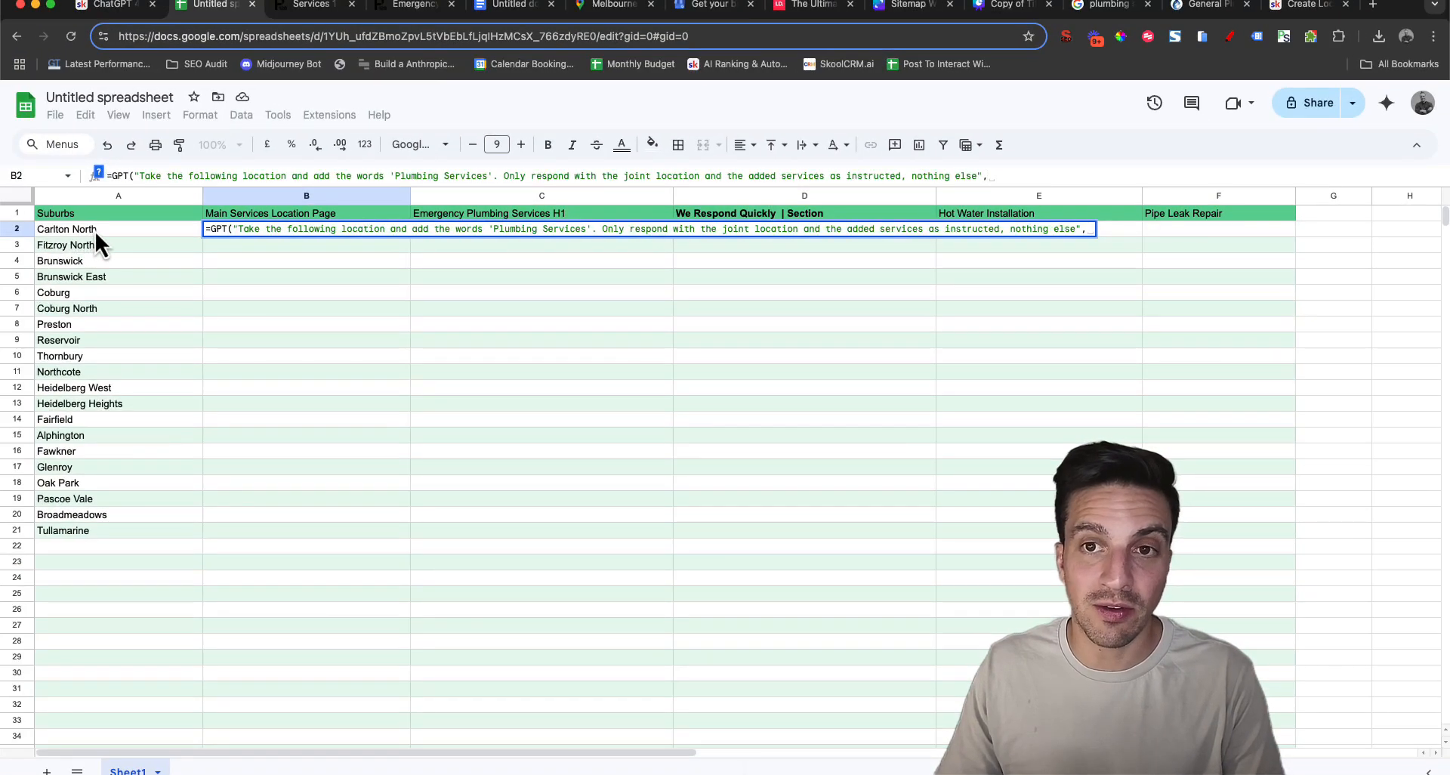
pyautogui.click(95, 231)
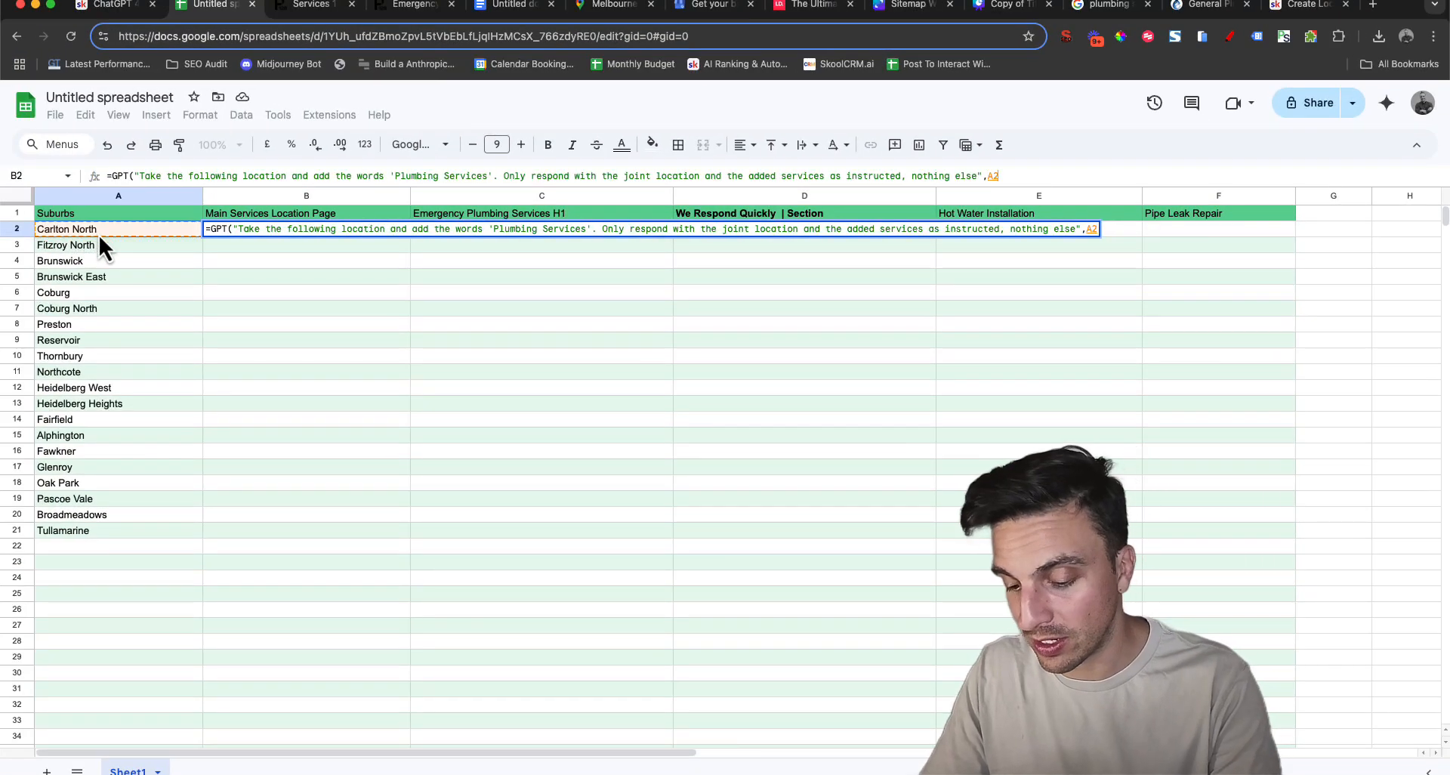
pyautogui.write(')')
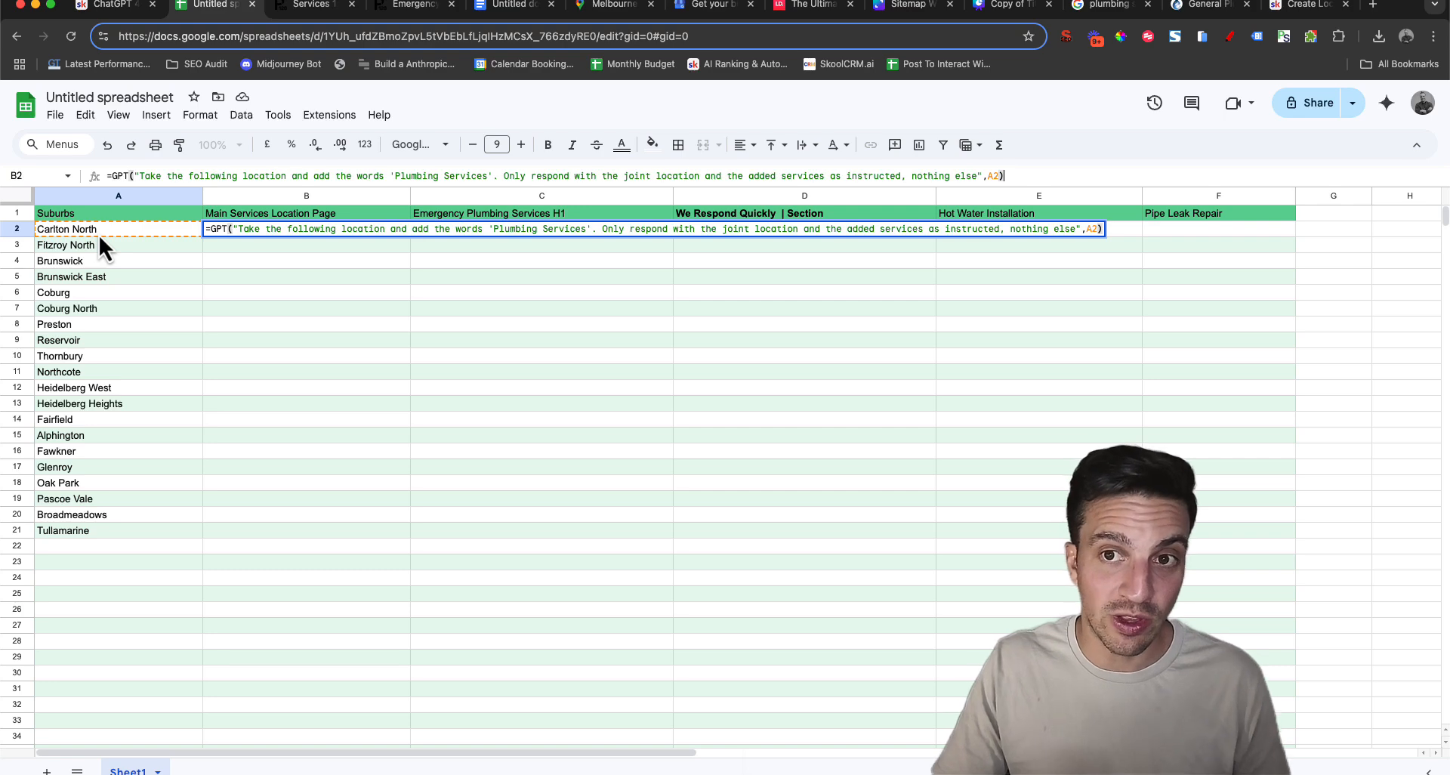
pyautogui.press('Return')
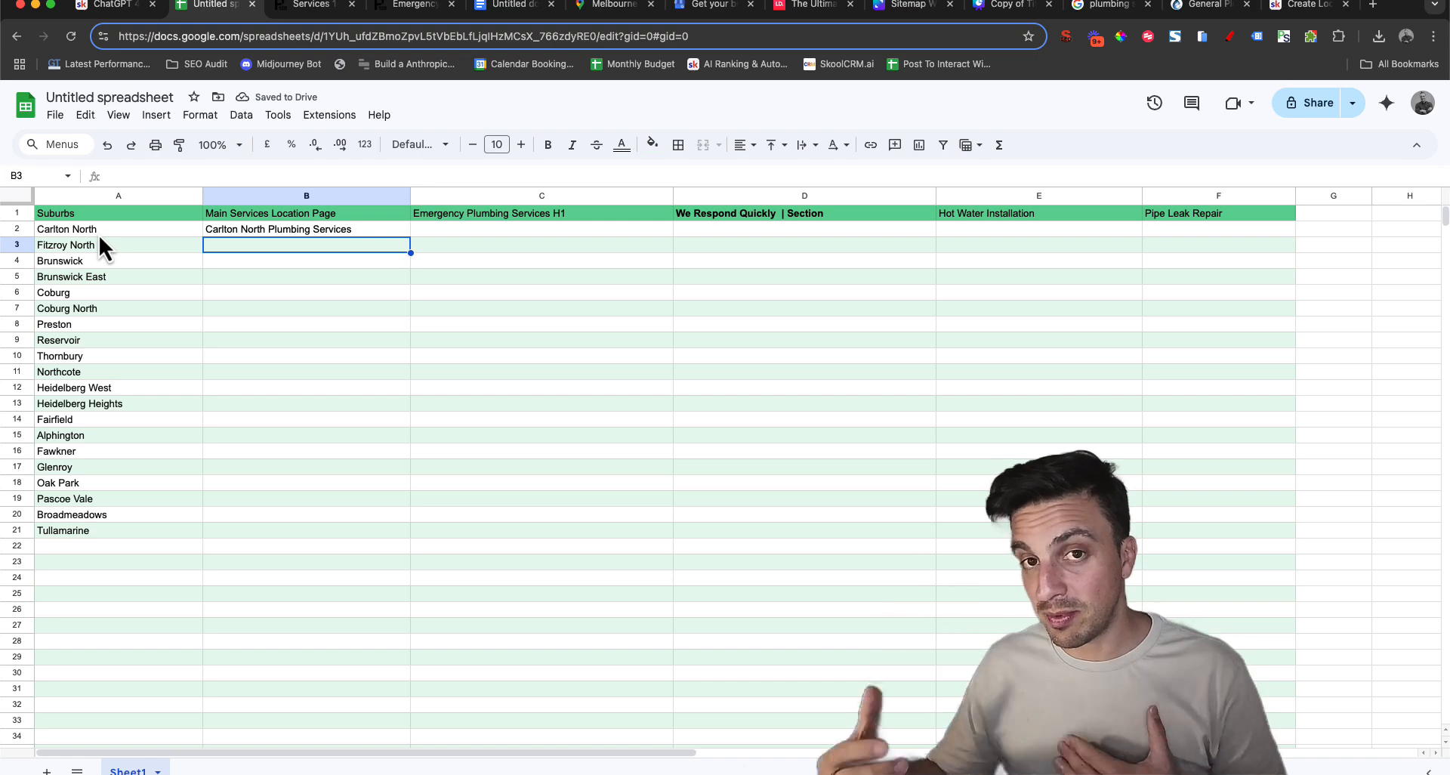
# Fill the B2 GPT formula down through B21 for all the suburbs
pyautogui.click(241, 234)
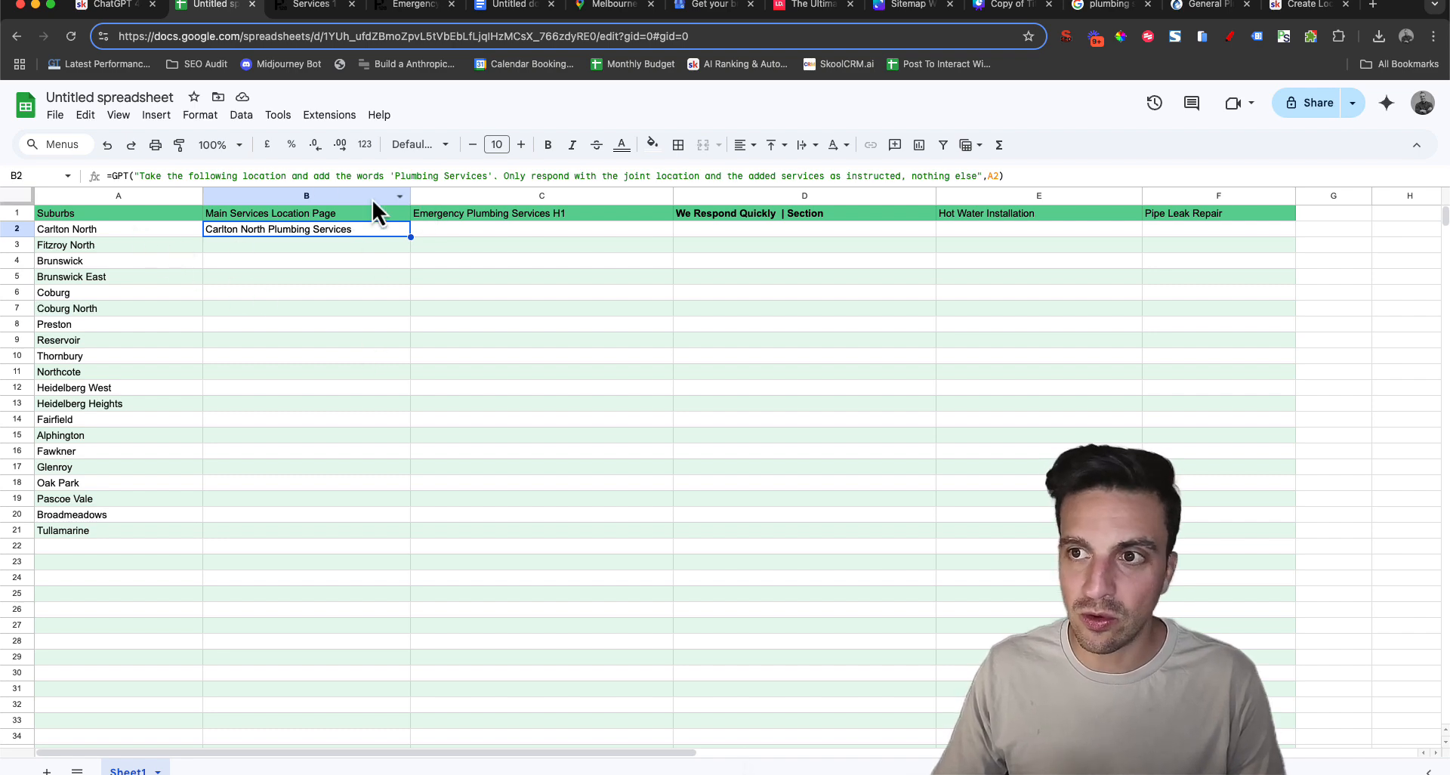
pyautogui.moveTo(409, 237); pyautogui.dragTo(376, 532)
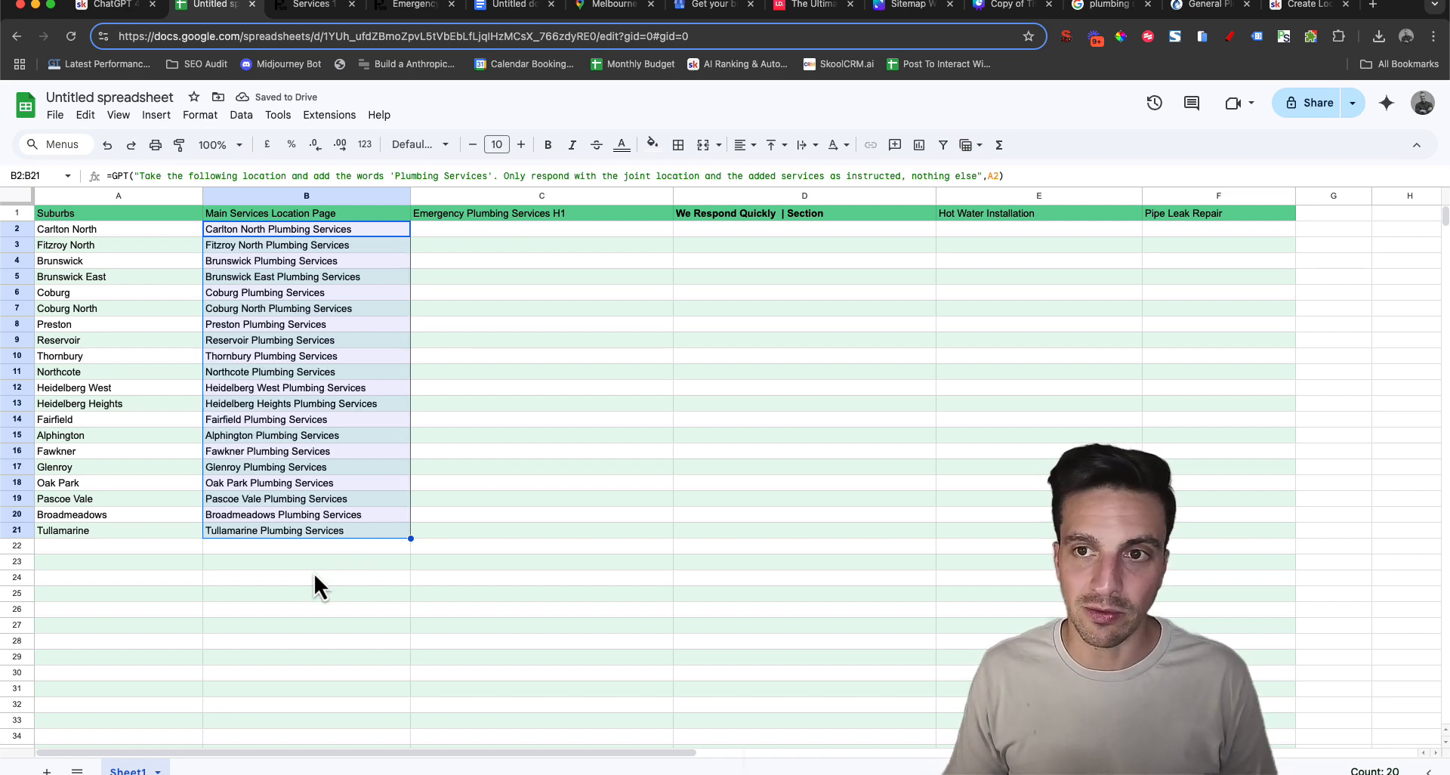
pyautogui.click(397, 657)
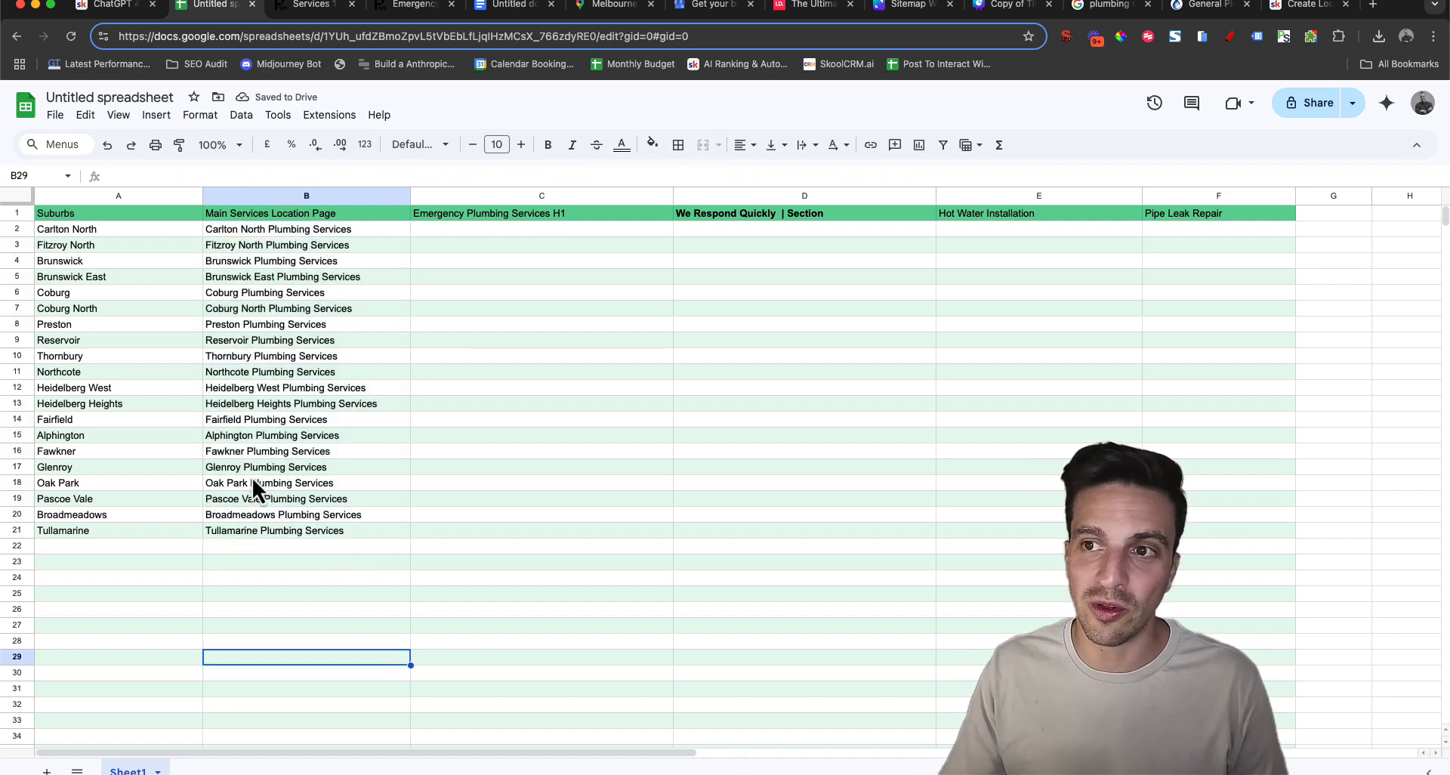
pyautogui.click(271, 323)
pyautogui.click(275, 231)
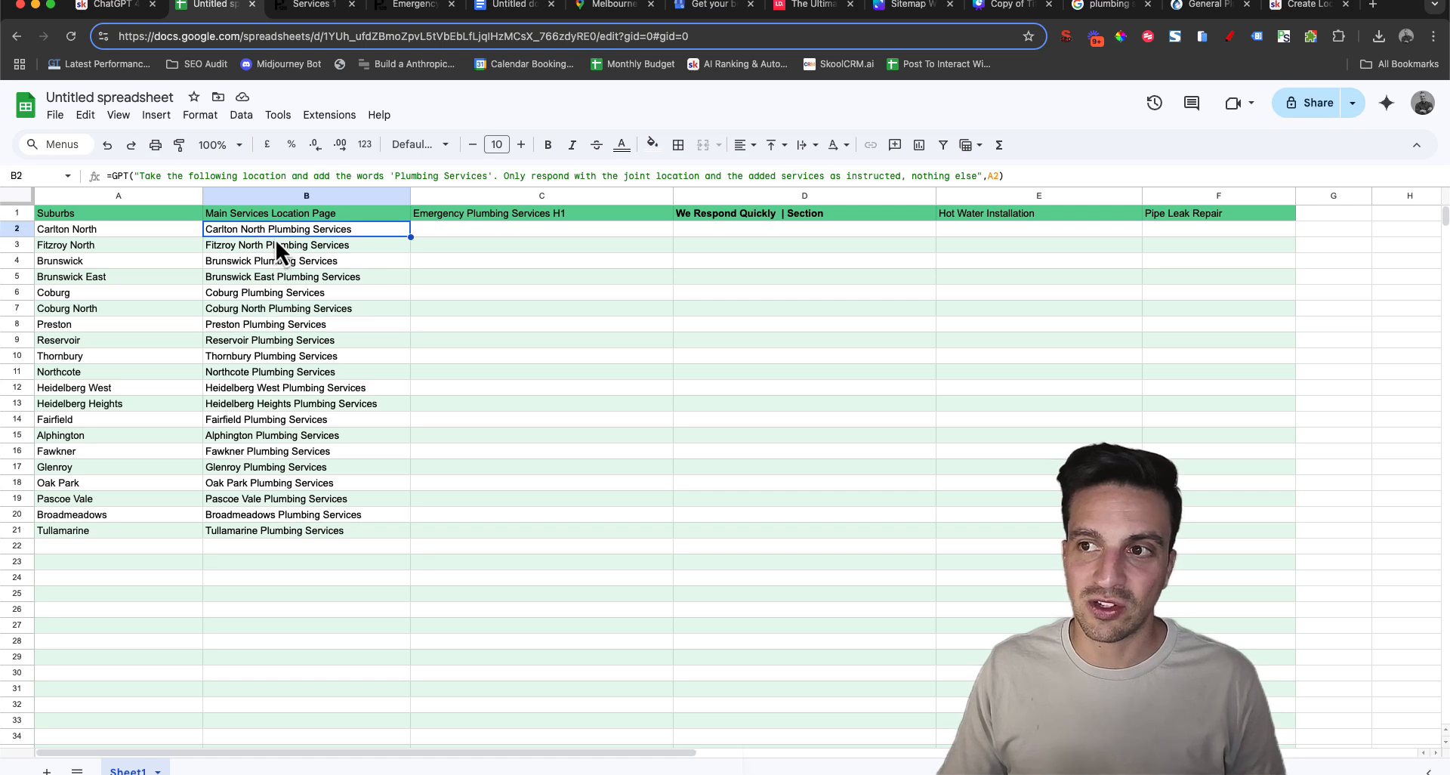
pyautogui.click(282, 260)
# Shorten the C1 heading to "Emergency Plumbing Services" and select C2
pyautogui.click(499, 309)
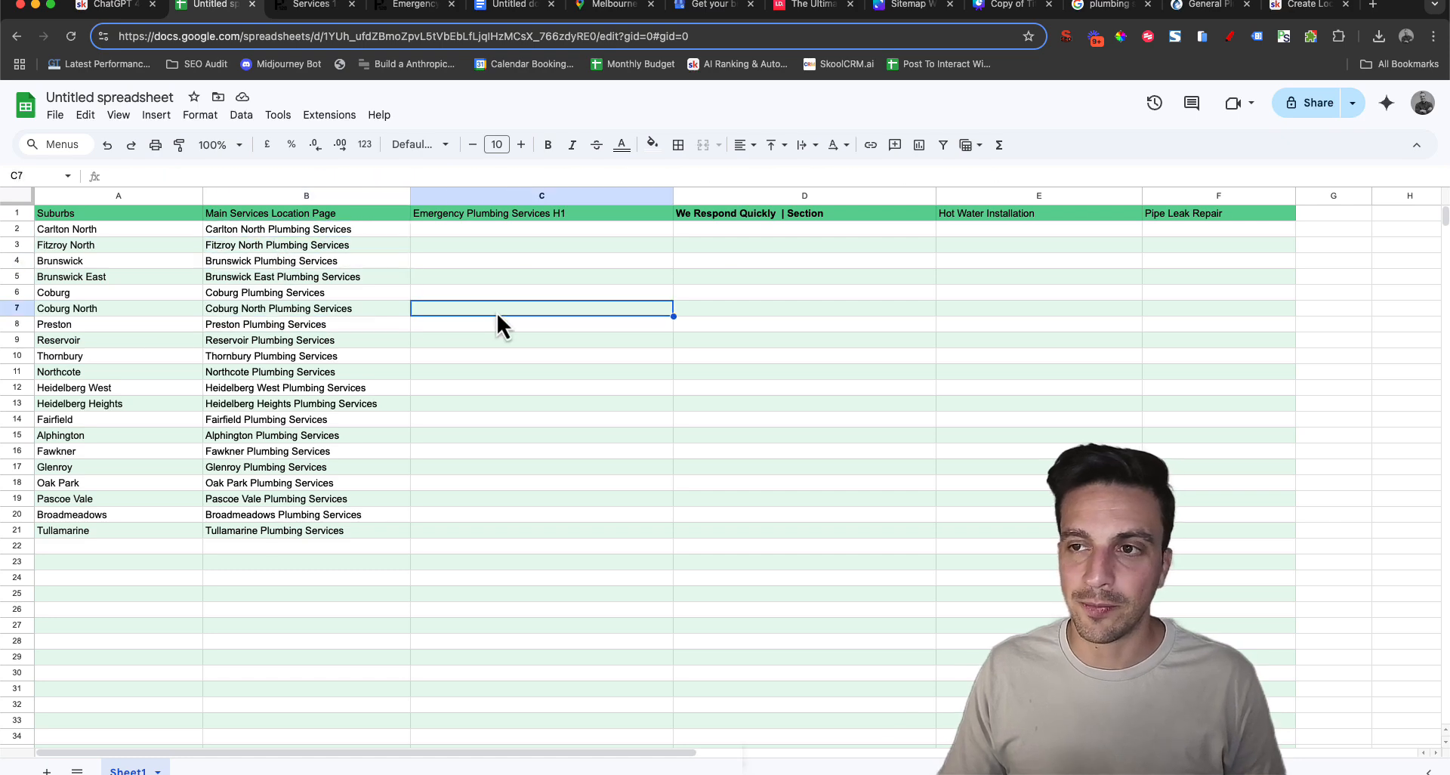
pyautogui.click(492, 230)
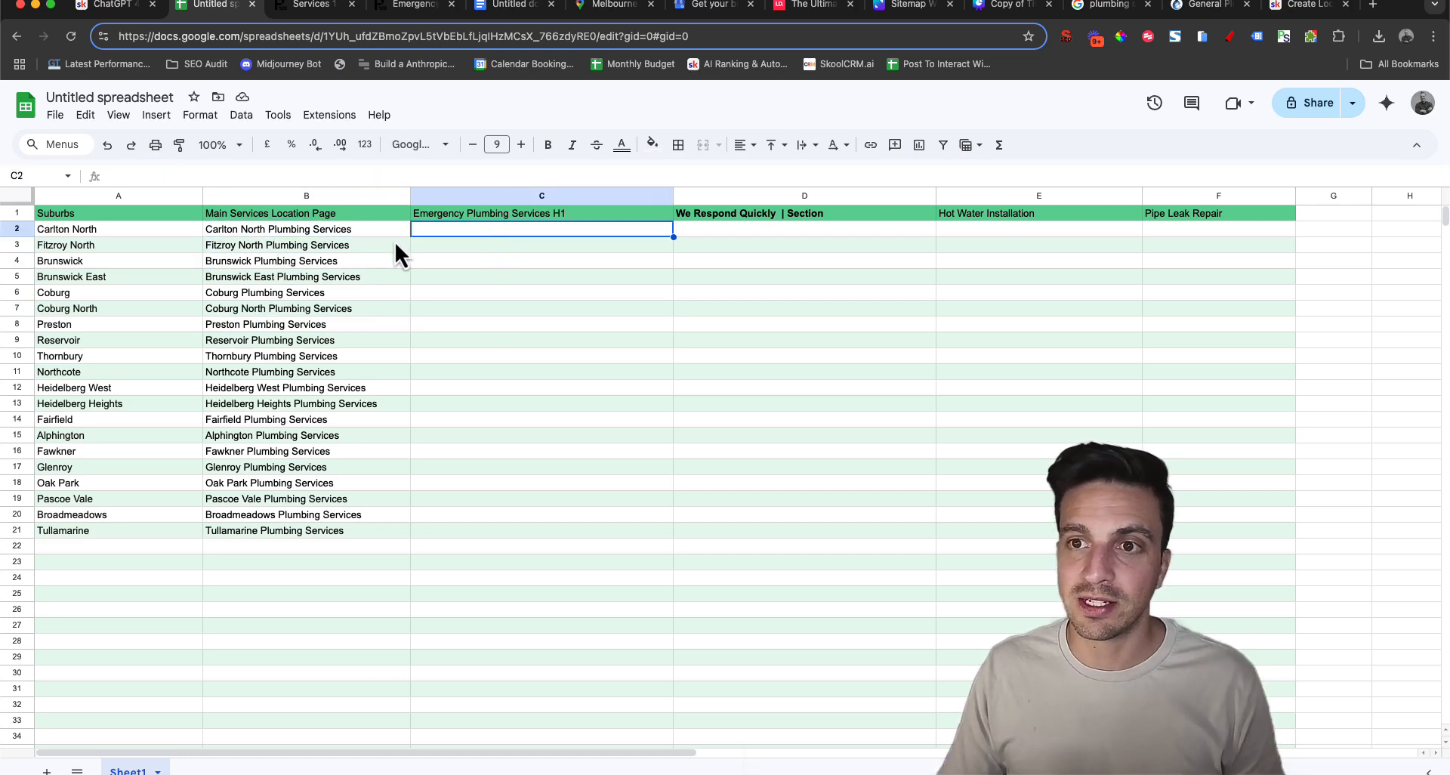
pyautogui.press('Left')
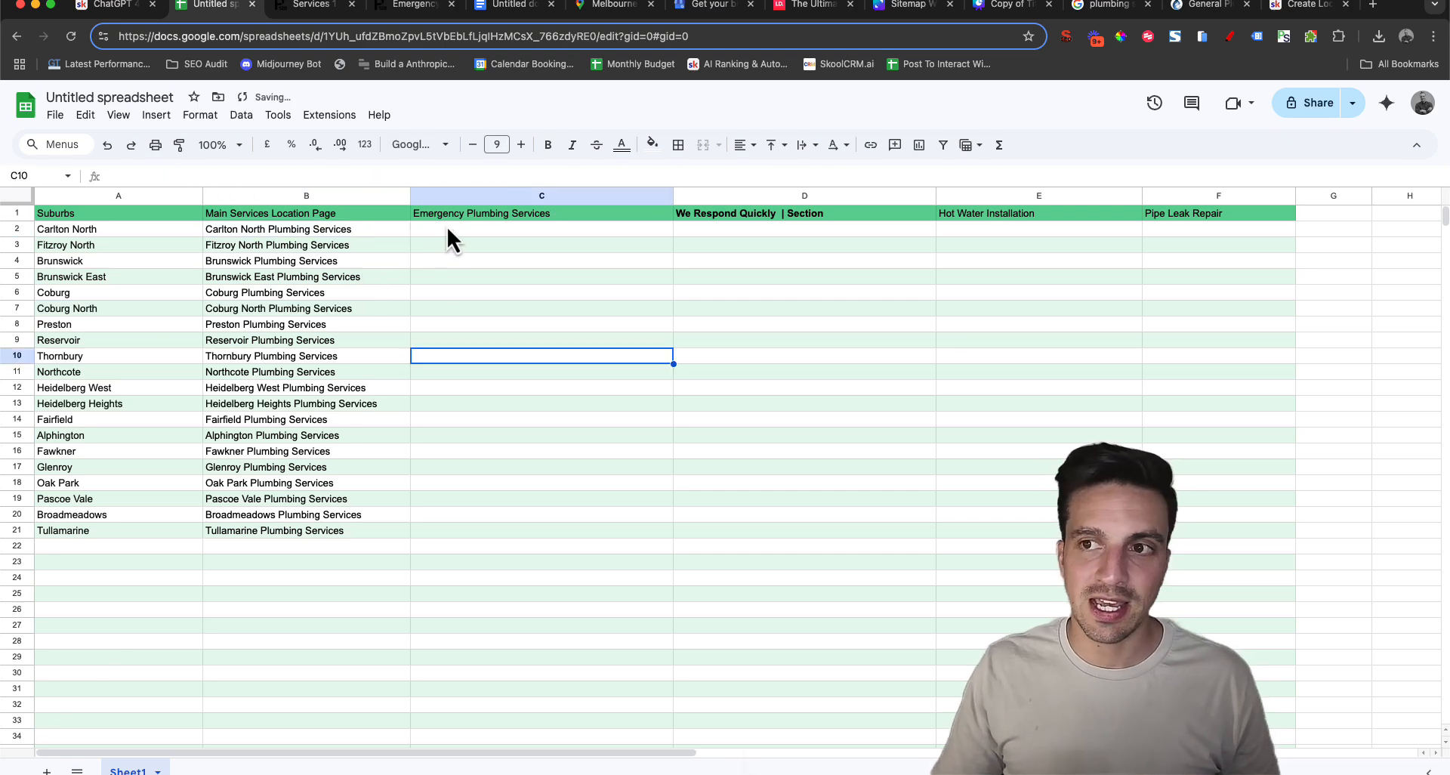
pyautogui.click(447, 228)
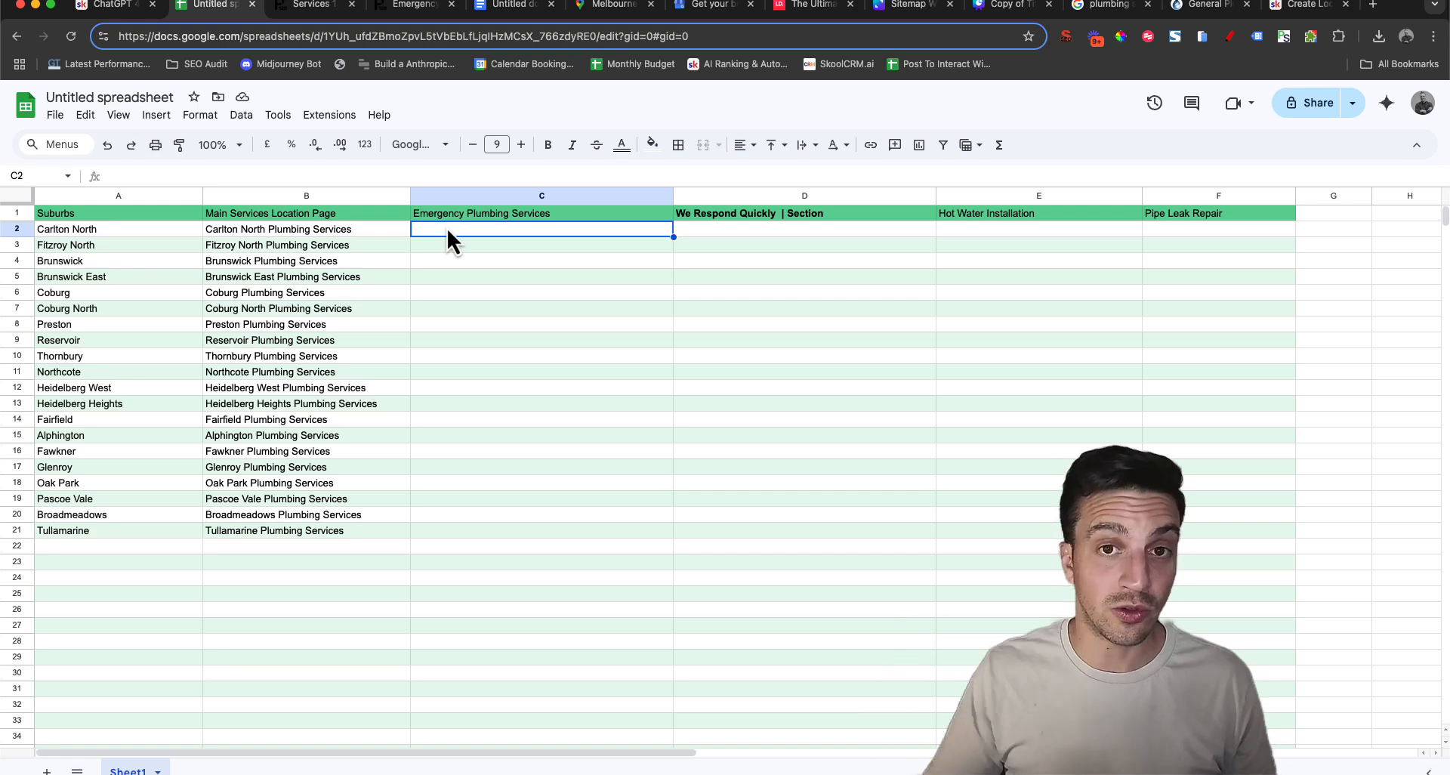
# Try to copy the B2 cell into C2 and clear the pasted content
pyautogui.click(364, 228)
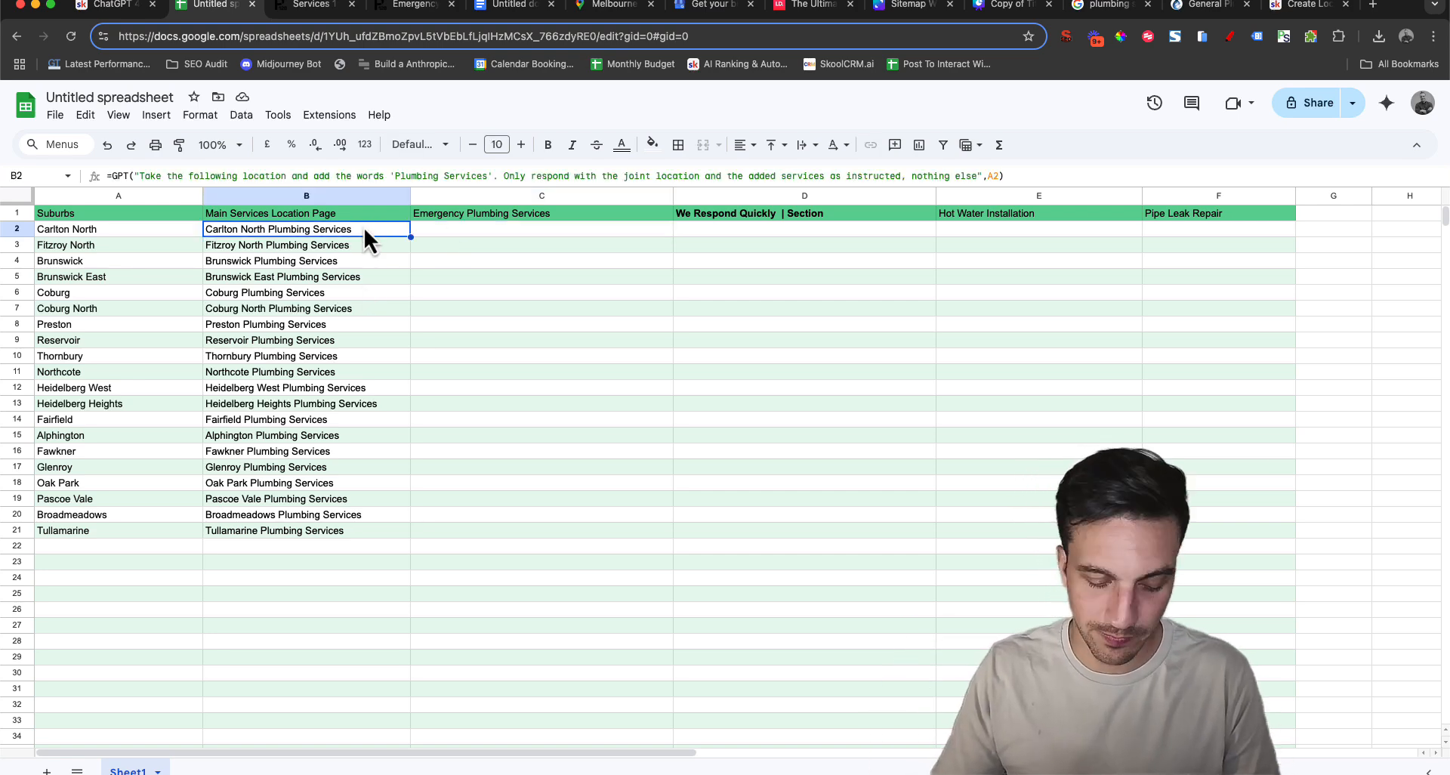
pyautogui.press('cmd+c')
pyautogui.click(436, 231)
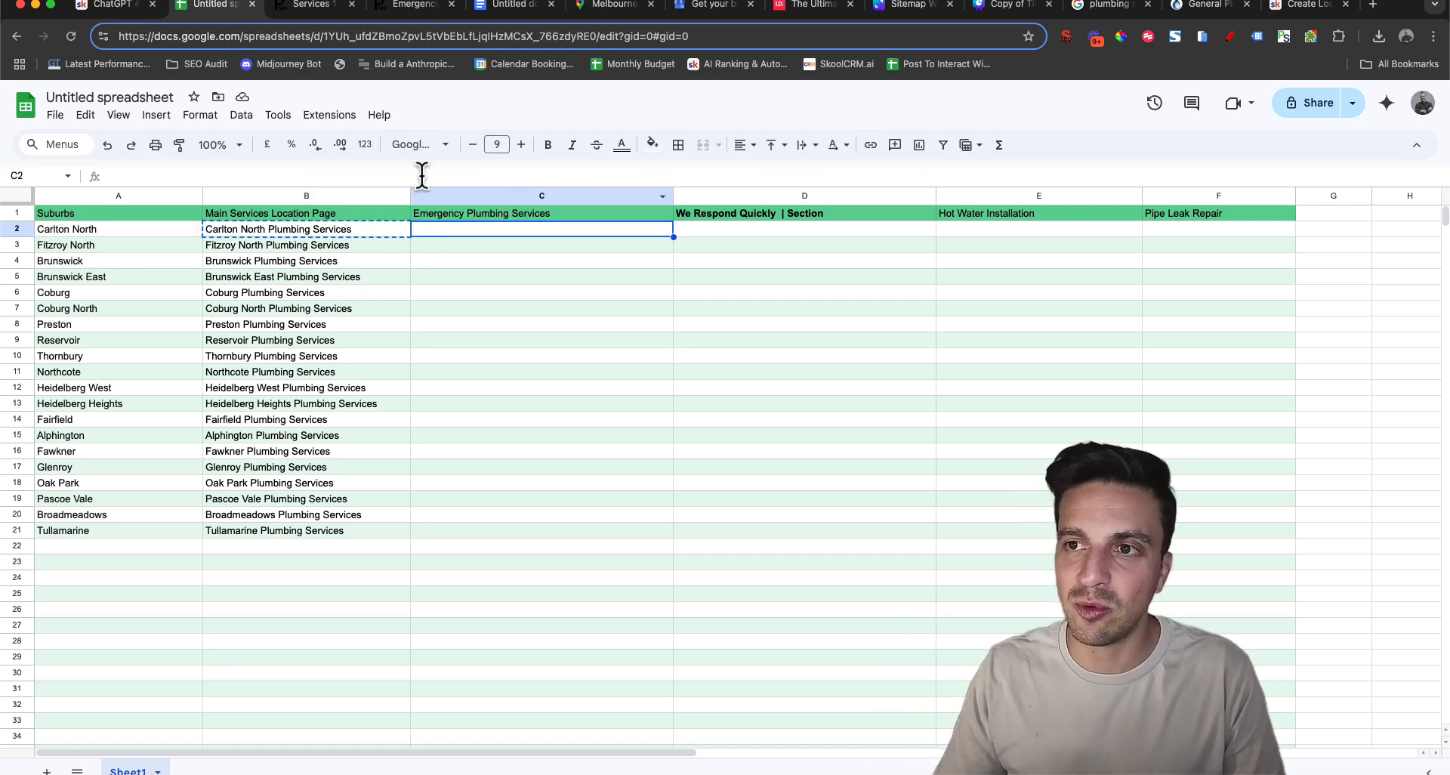
pyautogui.click(420, 175)
pyautogui.press('super+v')
pyautogui.click(460, 259)
pyautogui.click(462, 229)
pyautogui.press('Delete')
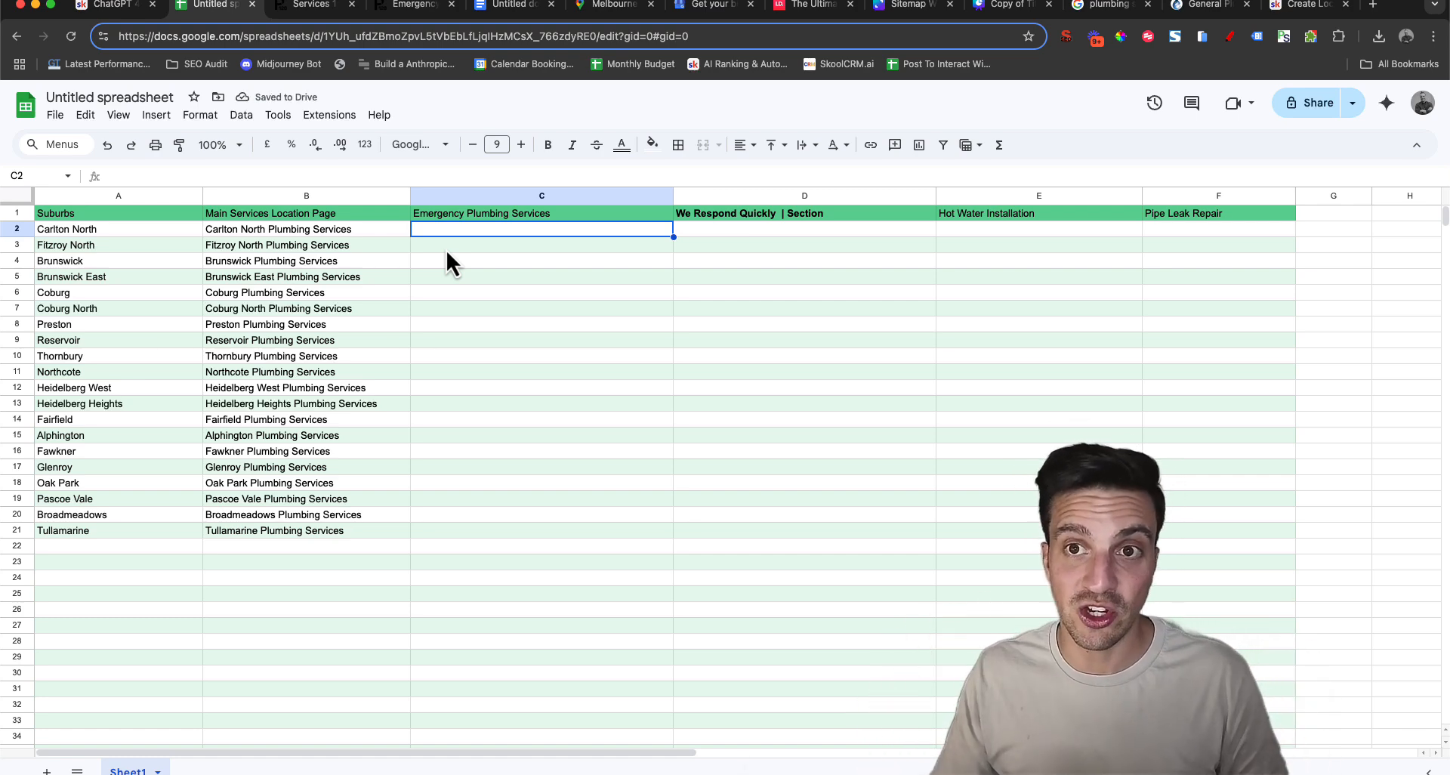
# Paste the B2 GPT formula into C2 and change its quoted words to 'Emergency Plumbing Services'
pyautogui.click(346, 174)
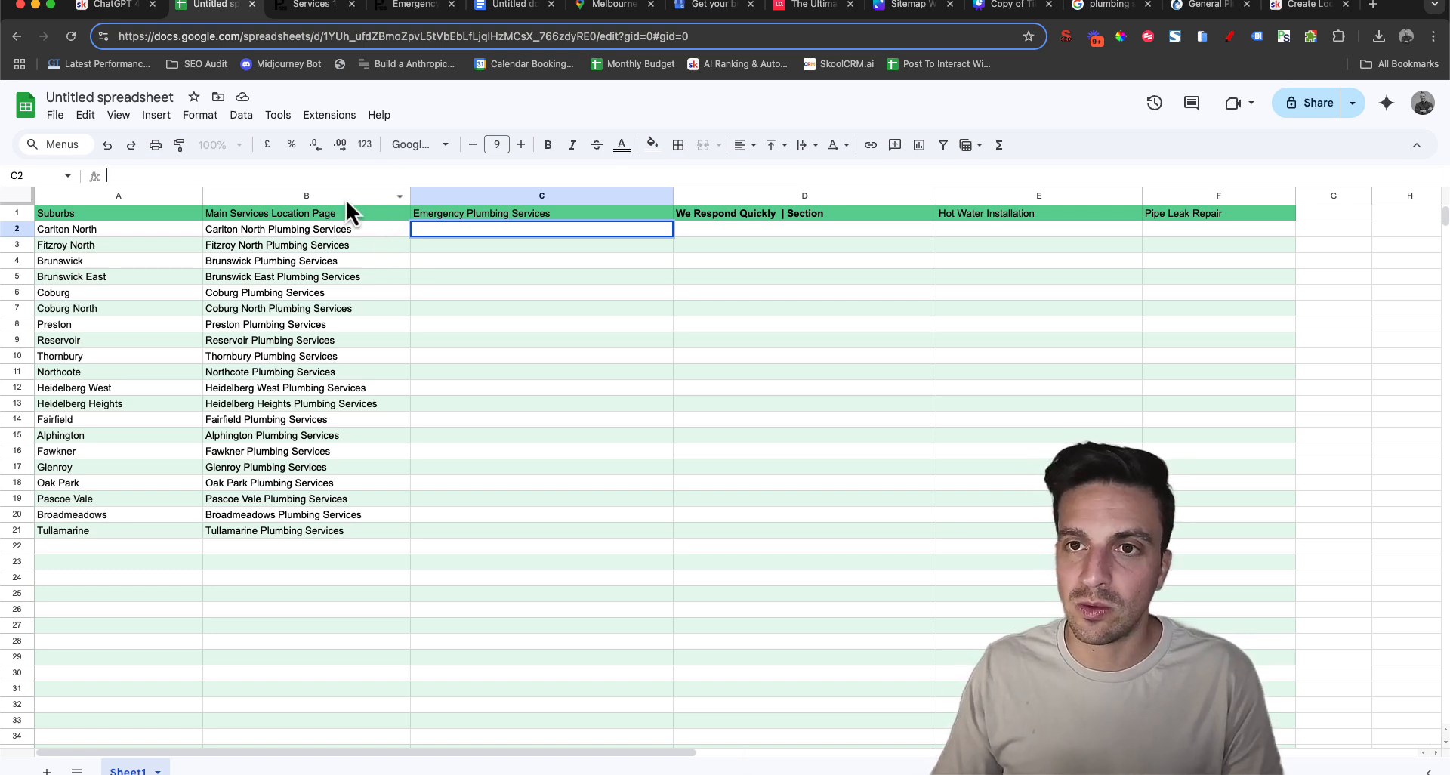
pyautogui.press('super+v')
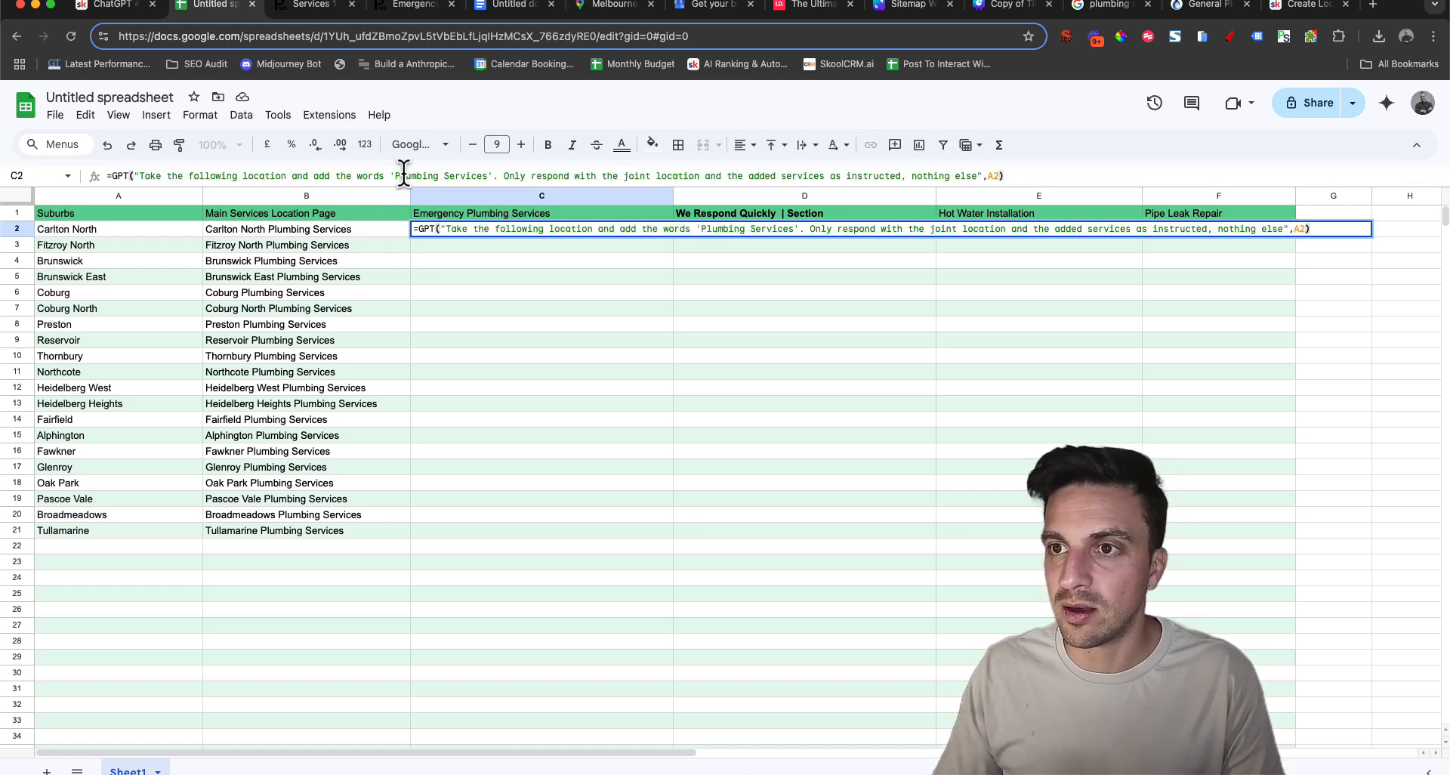
pyautogui.moveTo(395, 176); pyautogui.dragTo(490, 176)
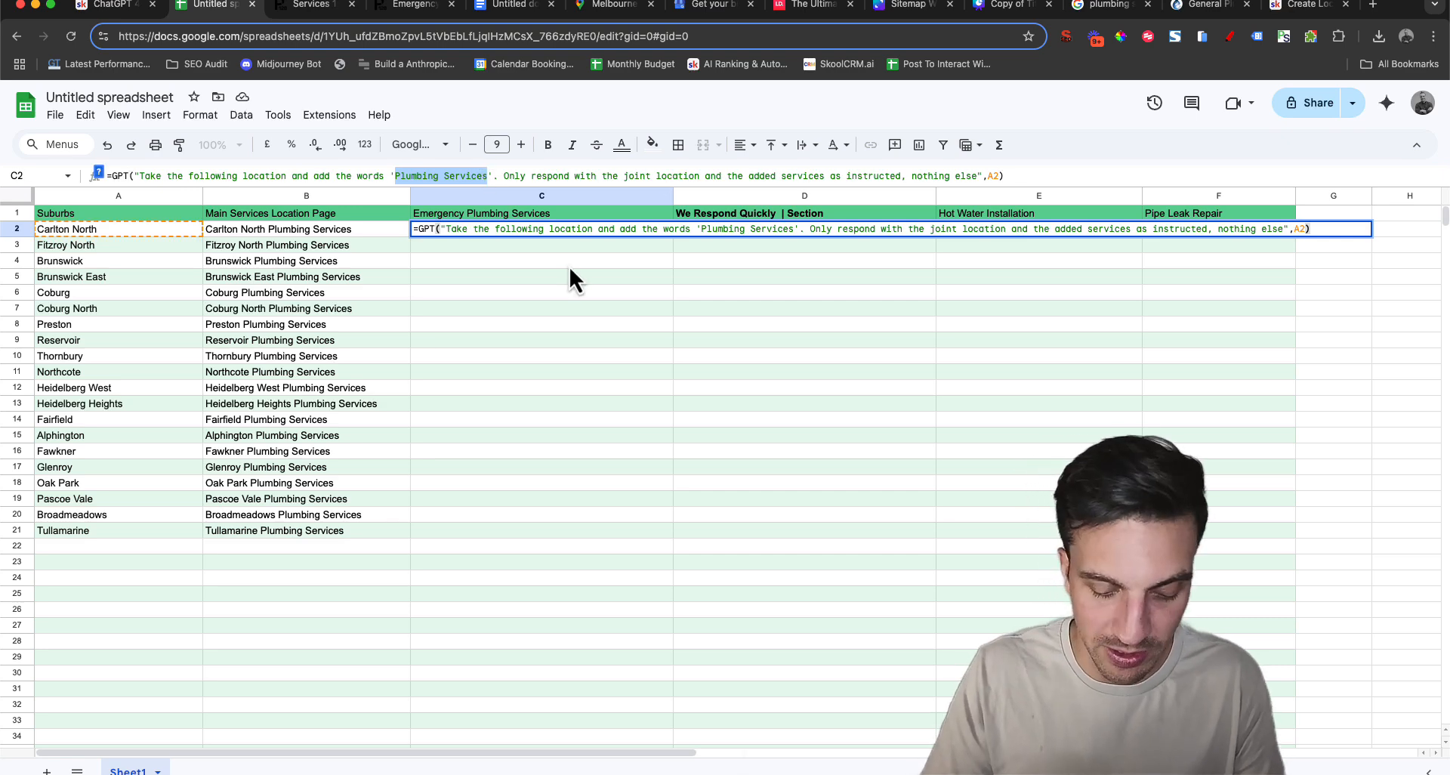
pyautogui.press('super+v')
pyautogui.press('Return')
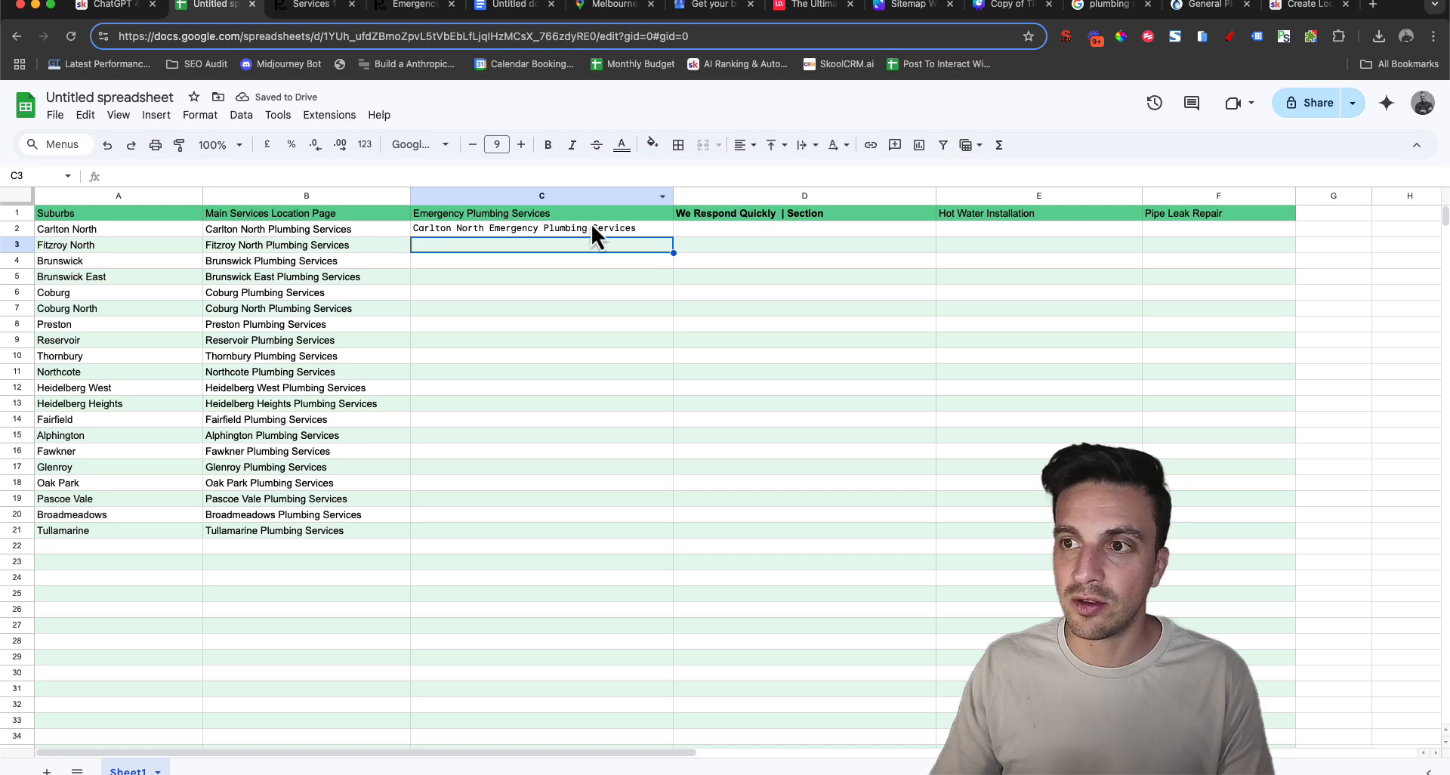
# Fill the C2 emergency plumbing formula down through C21
pyautogui.click(616, 228)
pyautogui.moveTo(672, 235); pyautogui.dragTo(653, 537)
pyautogui.click(605, 583)
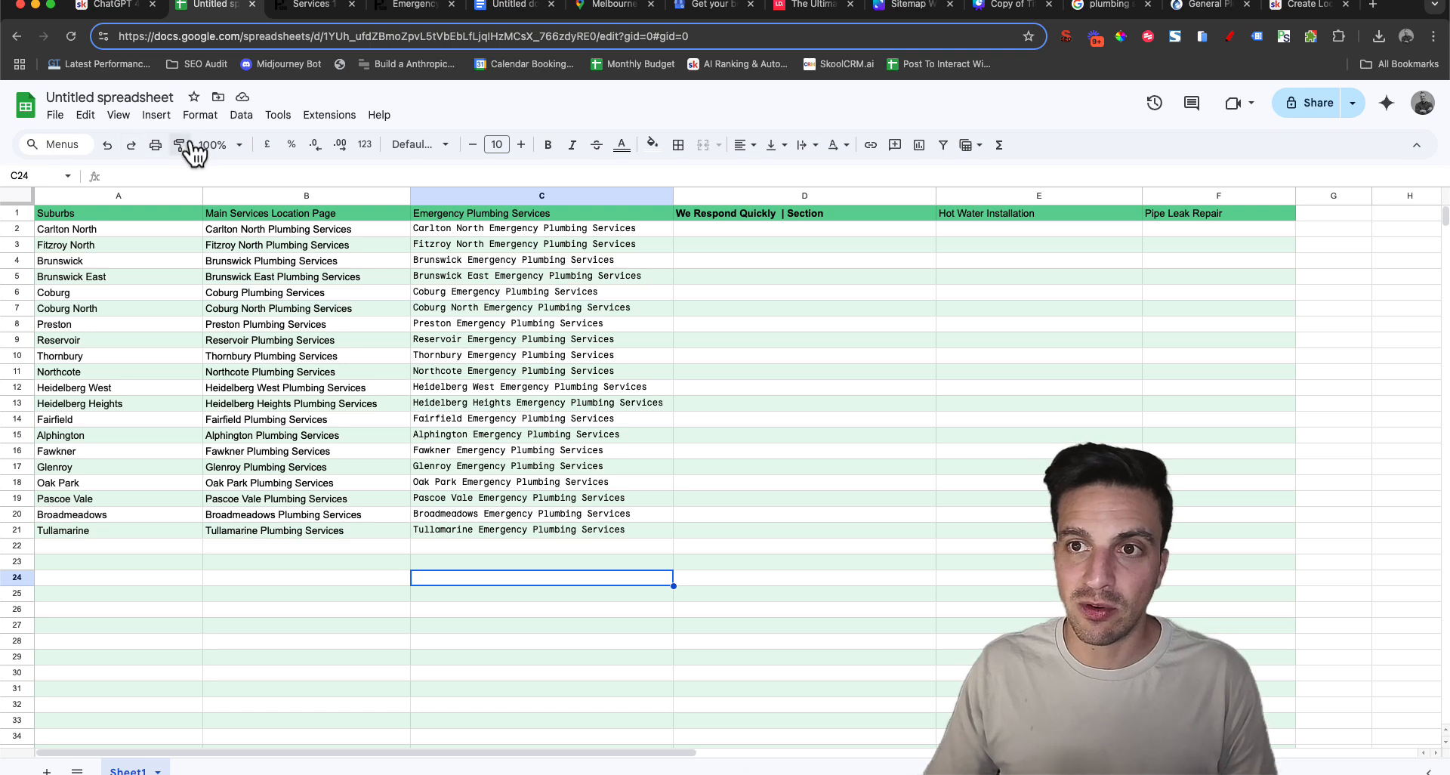
# Enlarge the sheet view to 125% and review the formulas in B2 and C2
pyautogui.click(218, 144)
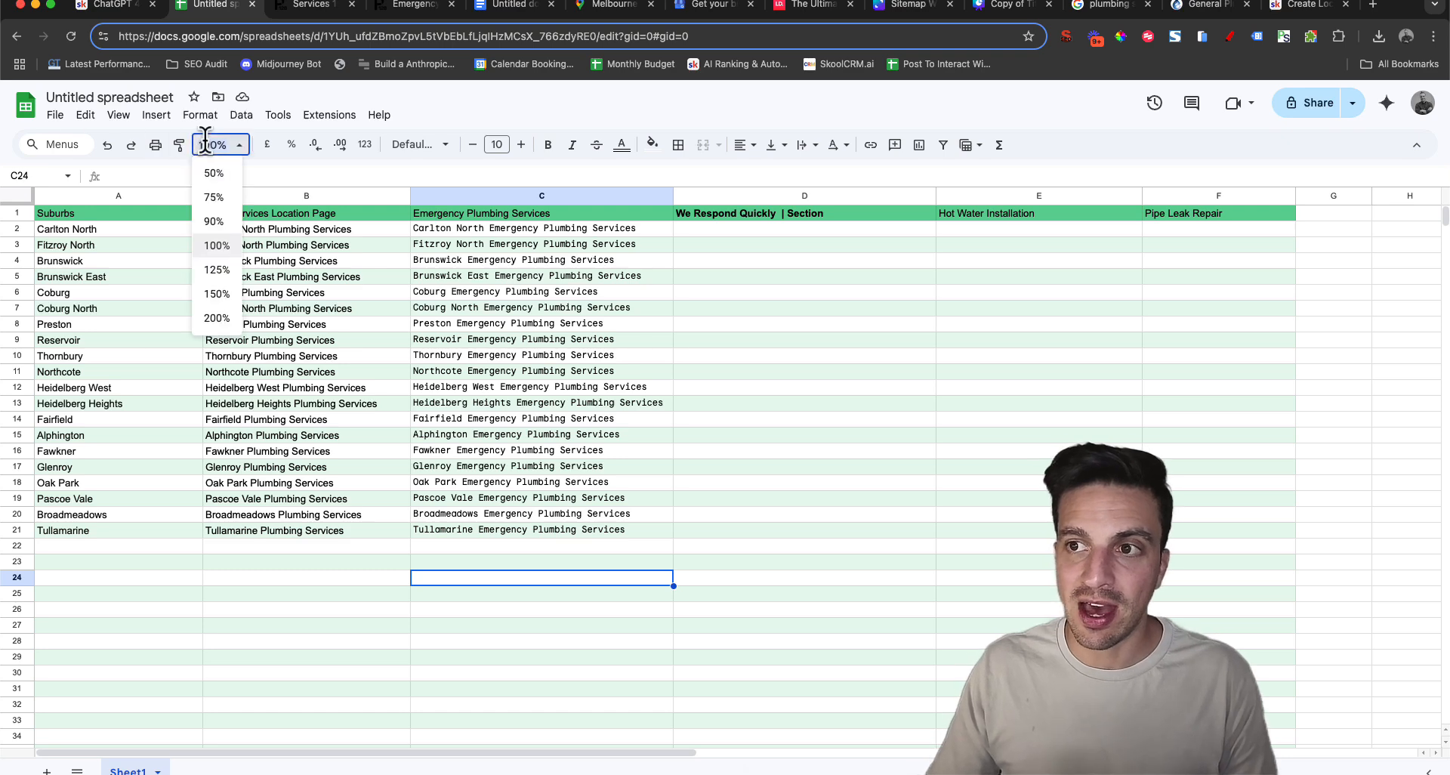
pyautogui.click(218, 270)
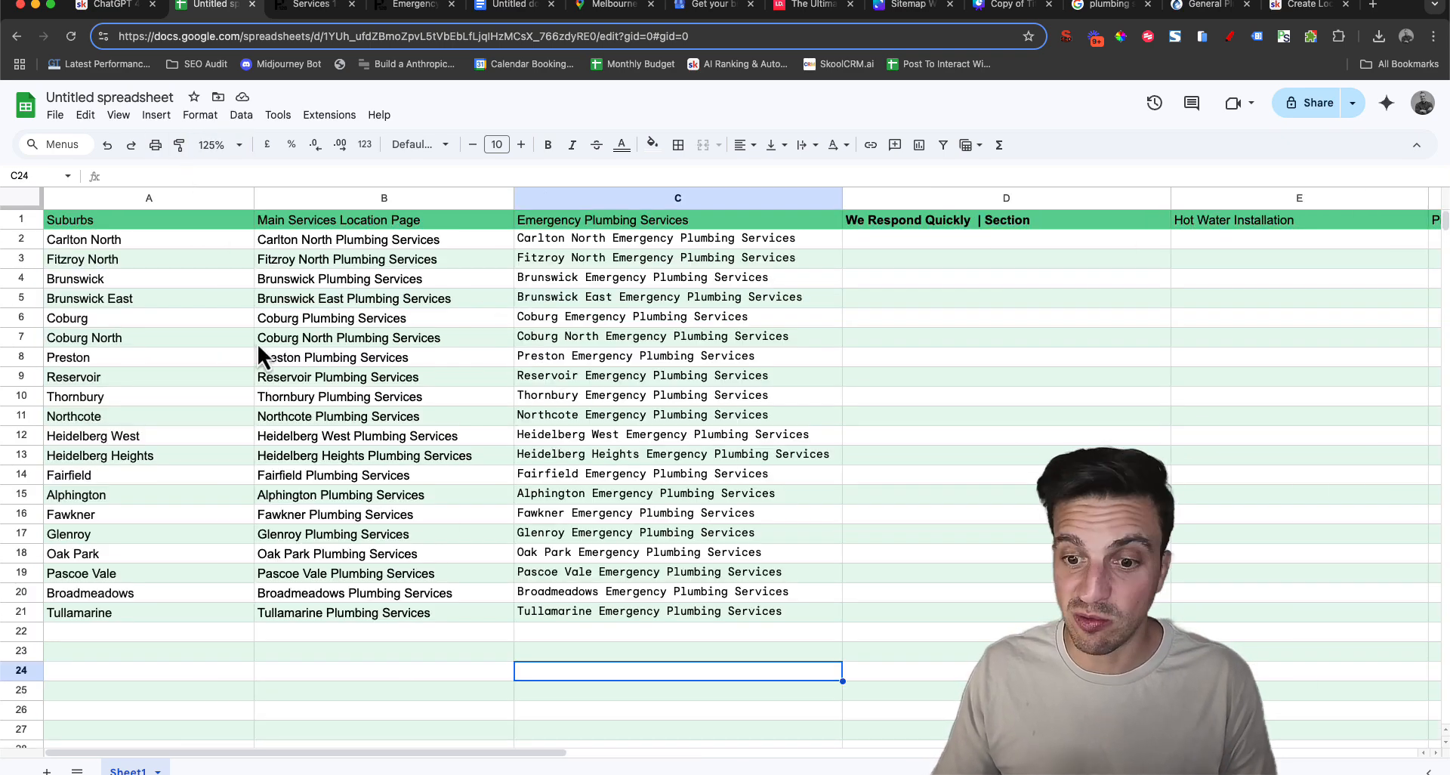
pyautogui.click(442, 248)
pyautogui.click(596, 247)
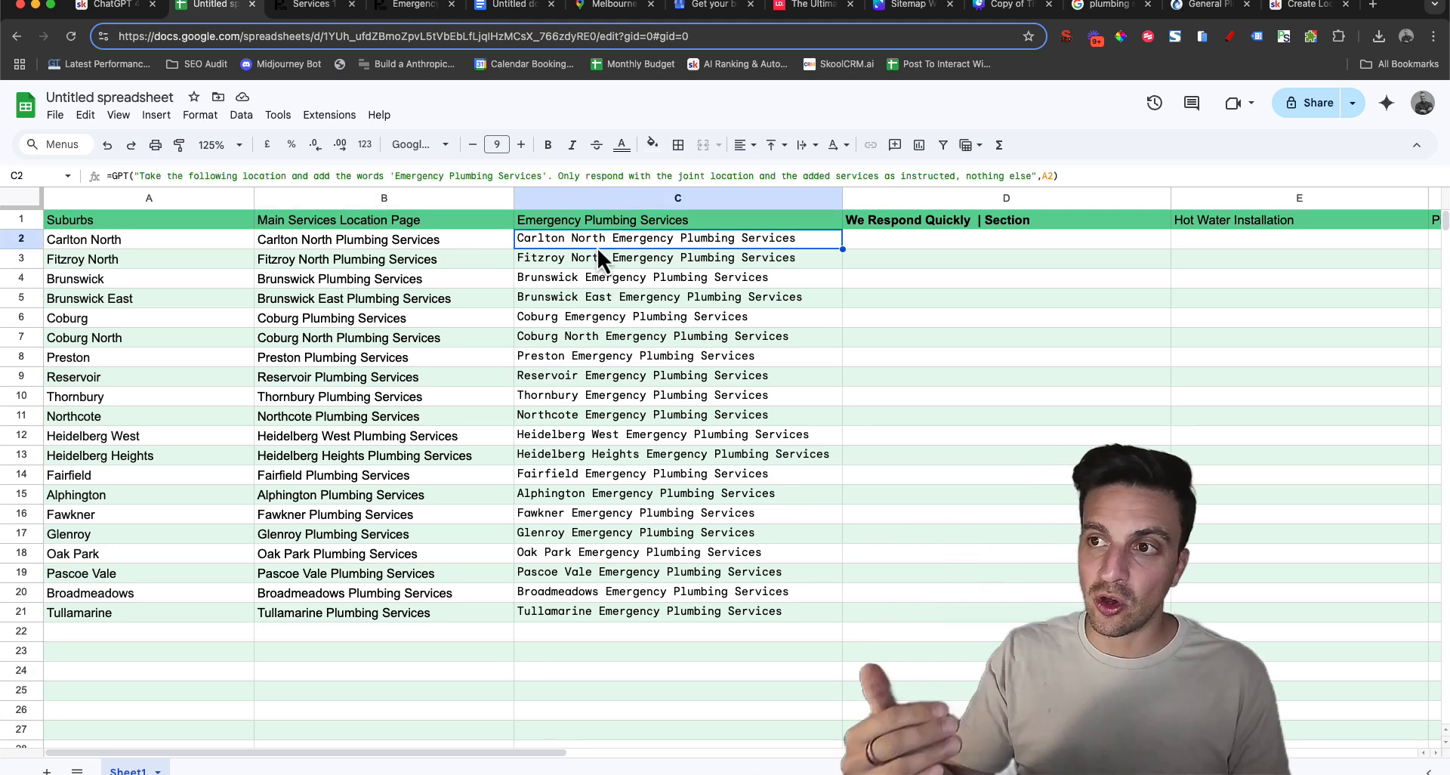
# Extend the D1 heading to "Emergency Plumbing Services | We Respond Quickly | Section" and widen column D to fit it
pyautogui.press('Right')
pyautogui.press('Right')
pyautogui.press('Right')
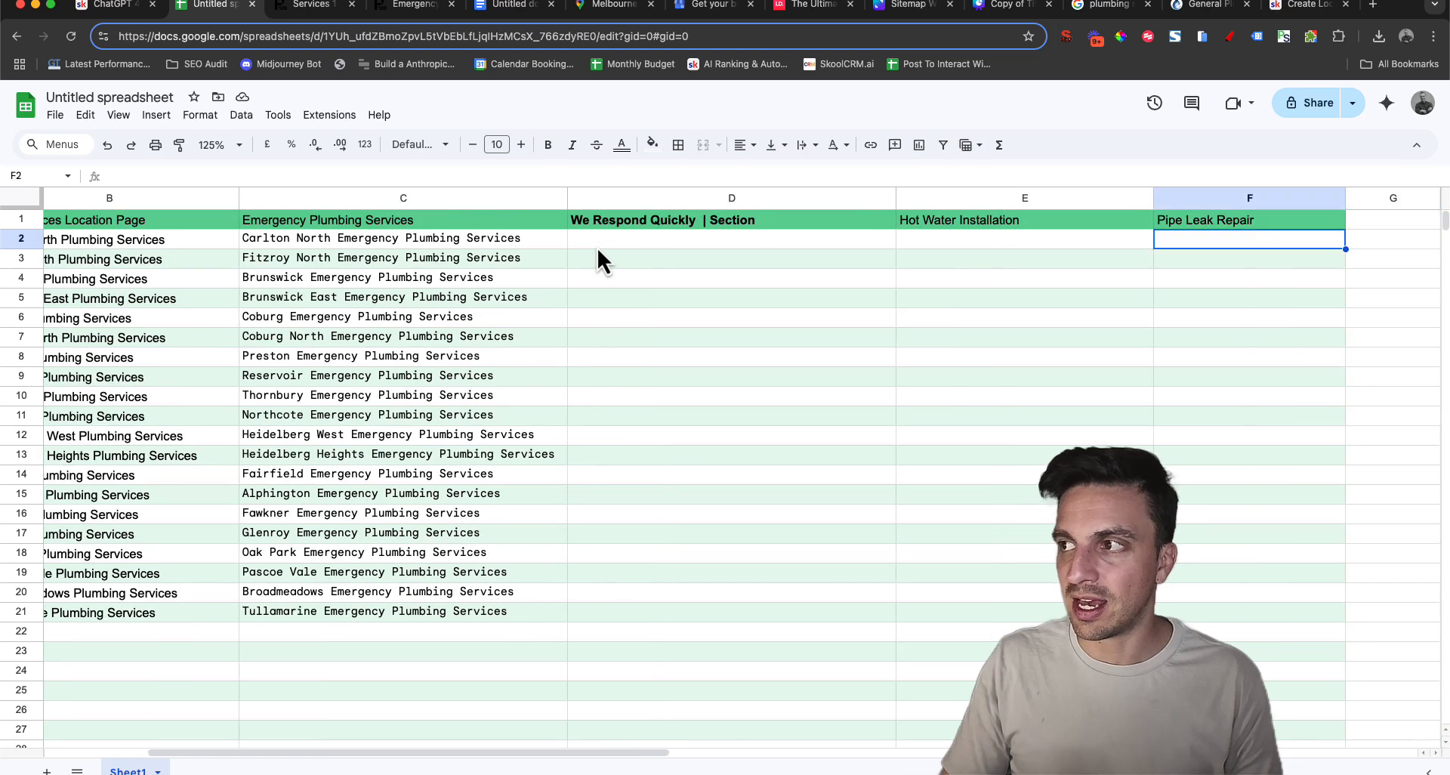
pyautogui.press('Left')
pyautogui.press('Left')
pyautogui.moveTo(686, 204); pyautogui.dragTo(1083, 204)
pyautogui.click(1012, 258)
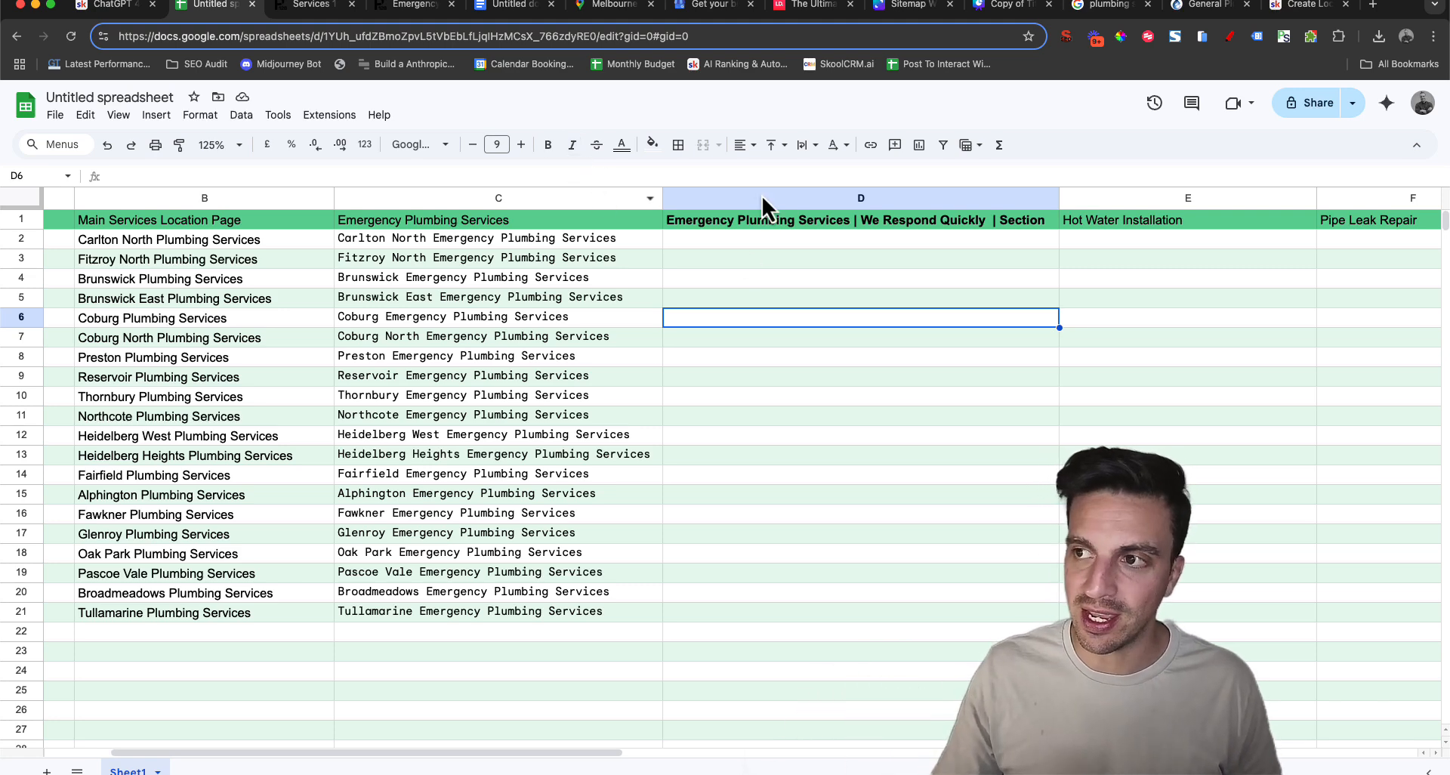
# Switch to the Canva sitemap whiteboard and examine the Carlton emergency plumbing page's headings, intro paragraph and questions
pyautogui.click(408, 11)
pyautogui.click(911, 6)
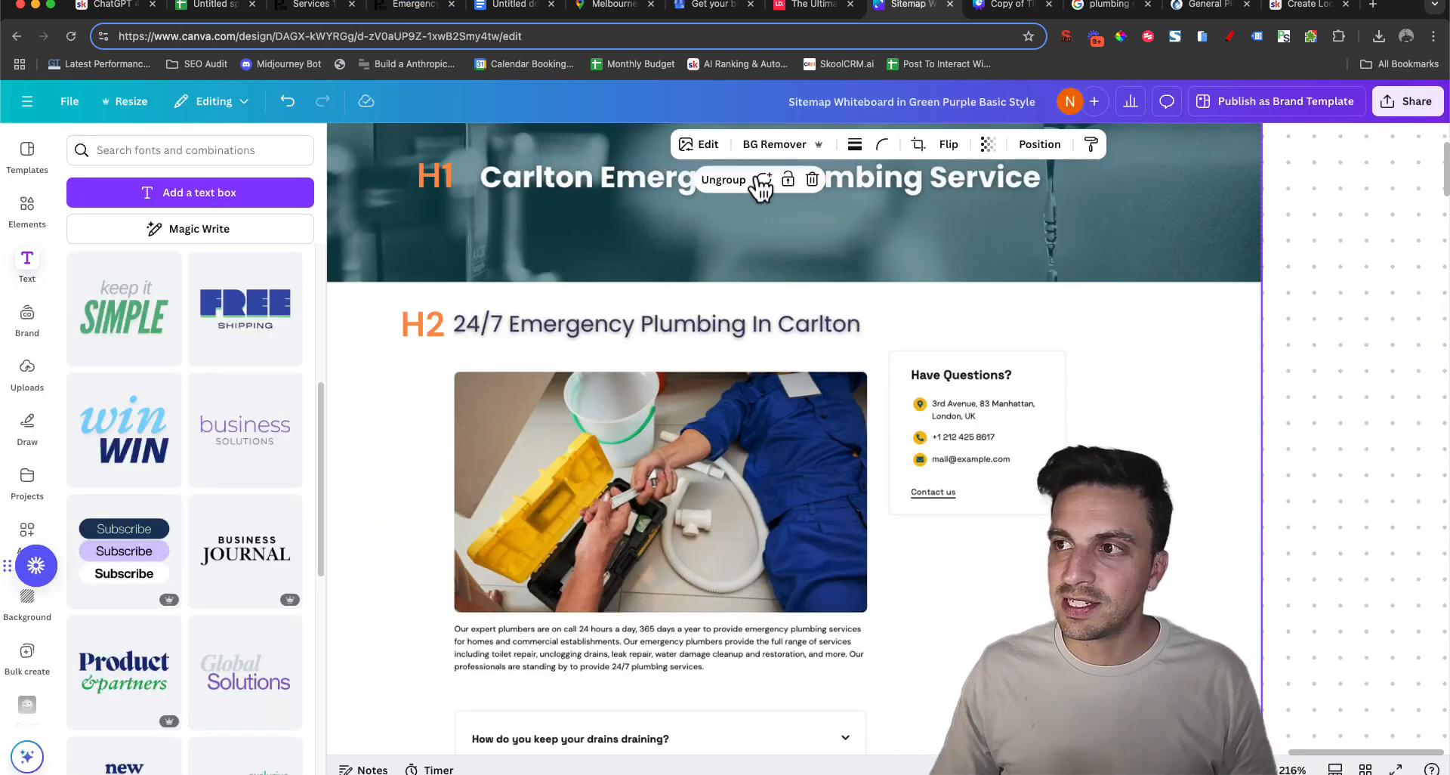
pyautogui.scroll(1, 814, 303)
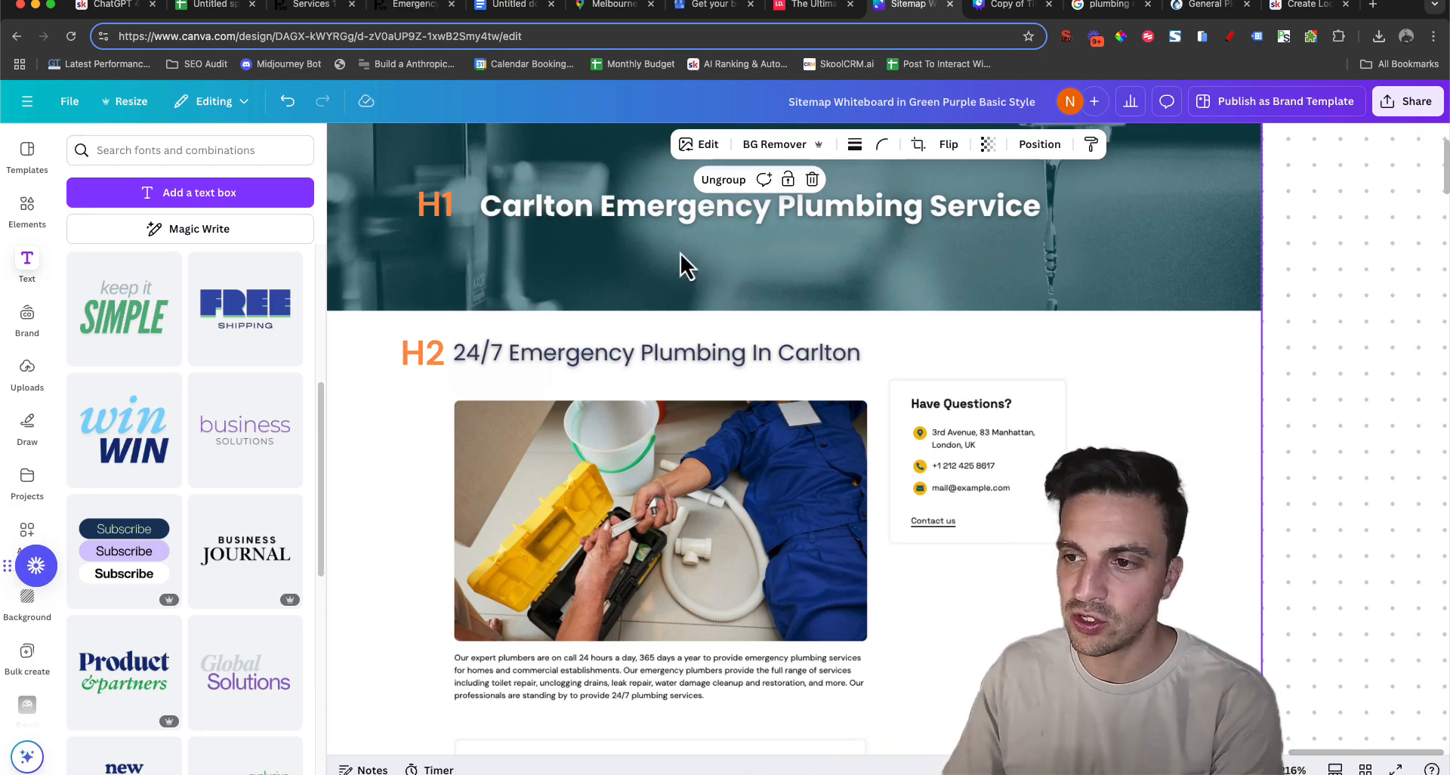
pyautogui.scroll(-10, 785, 404)
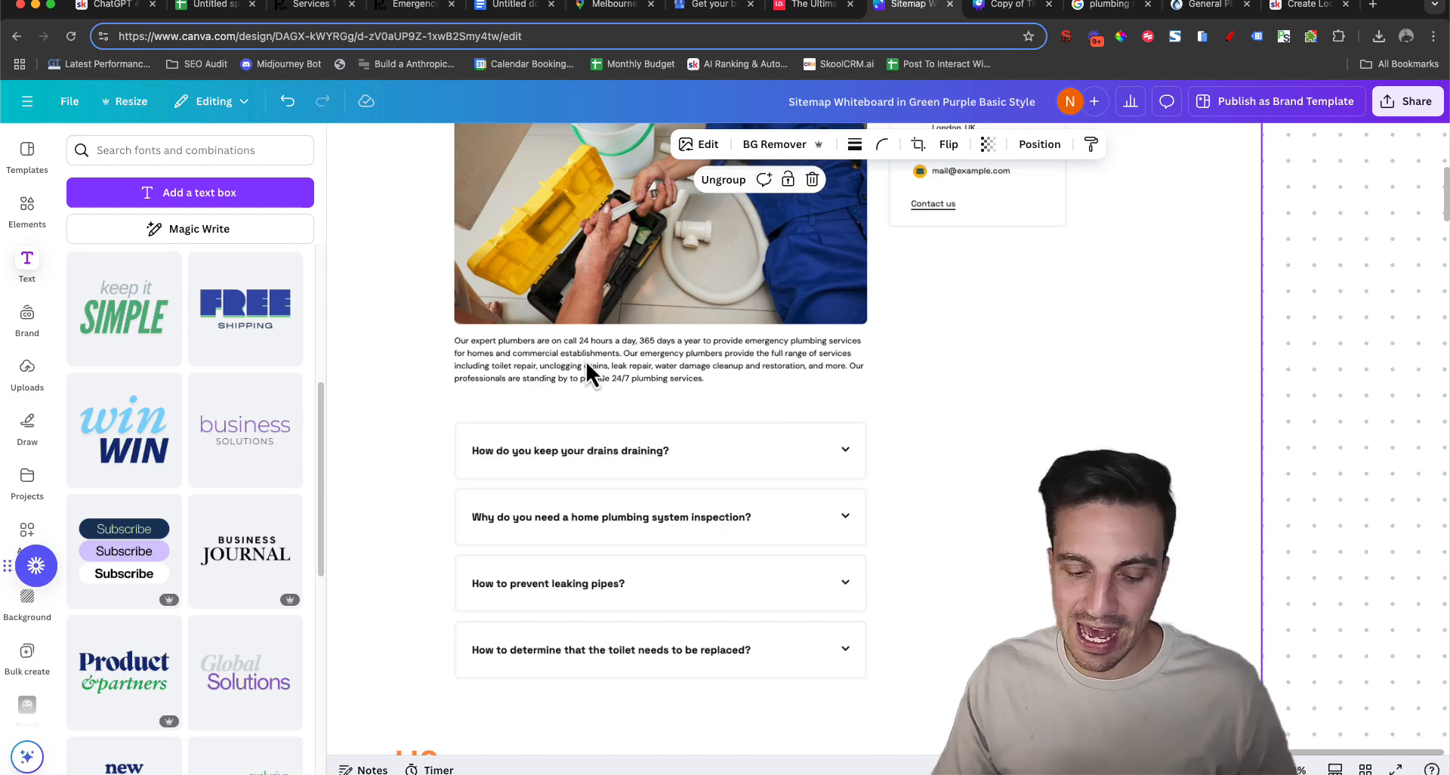
pyautogui.scroll(3, 586, 365)
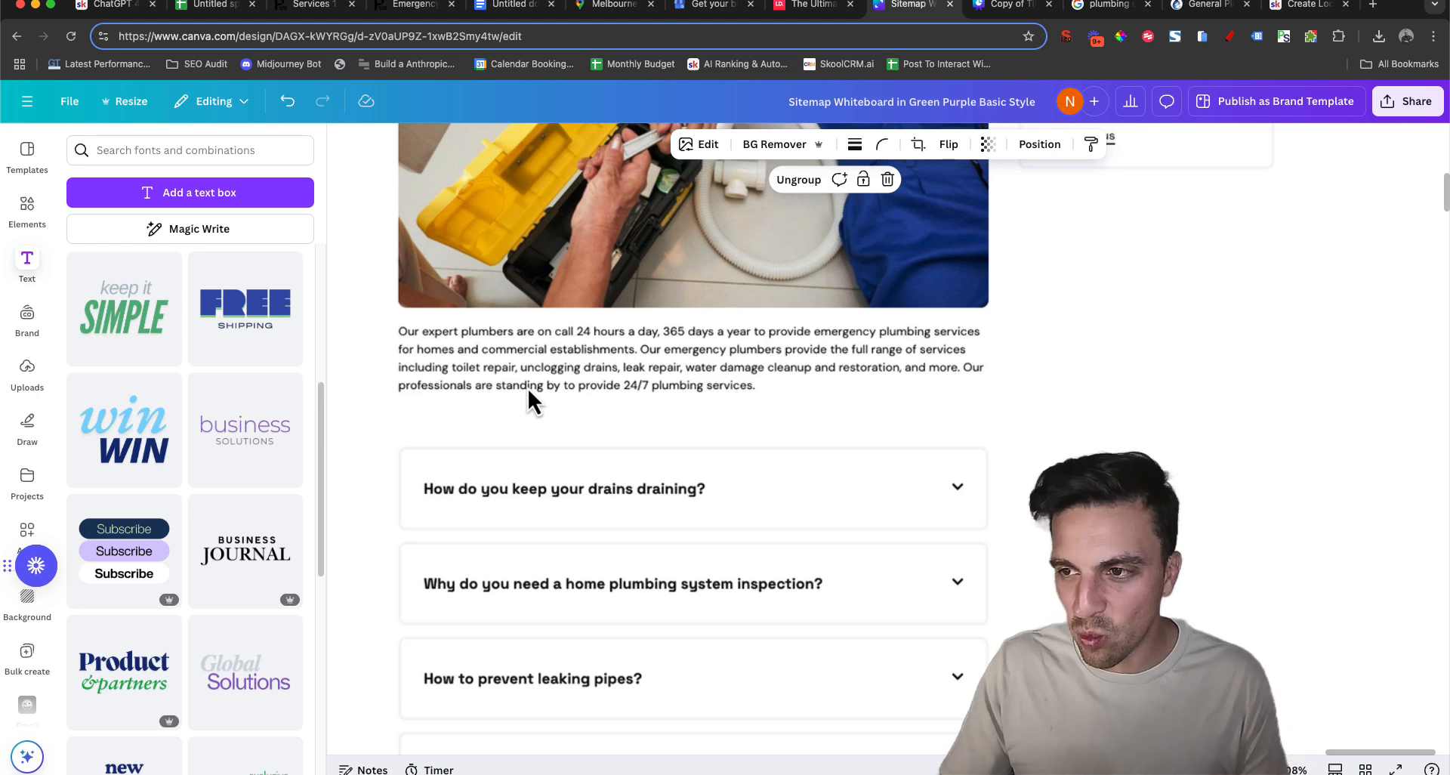
# Capture the paragraph below the mockup photo, select its text version in the Google Docs document and return to the suburbs spreadsheet
pyautogui.press('super+shift+4')
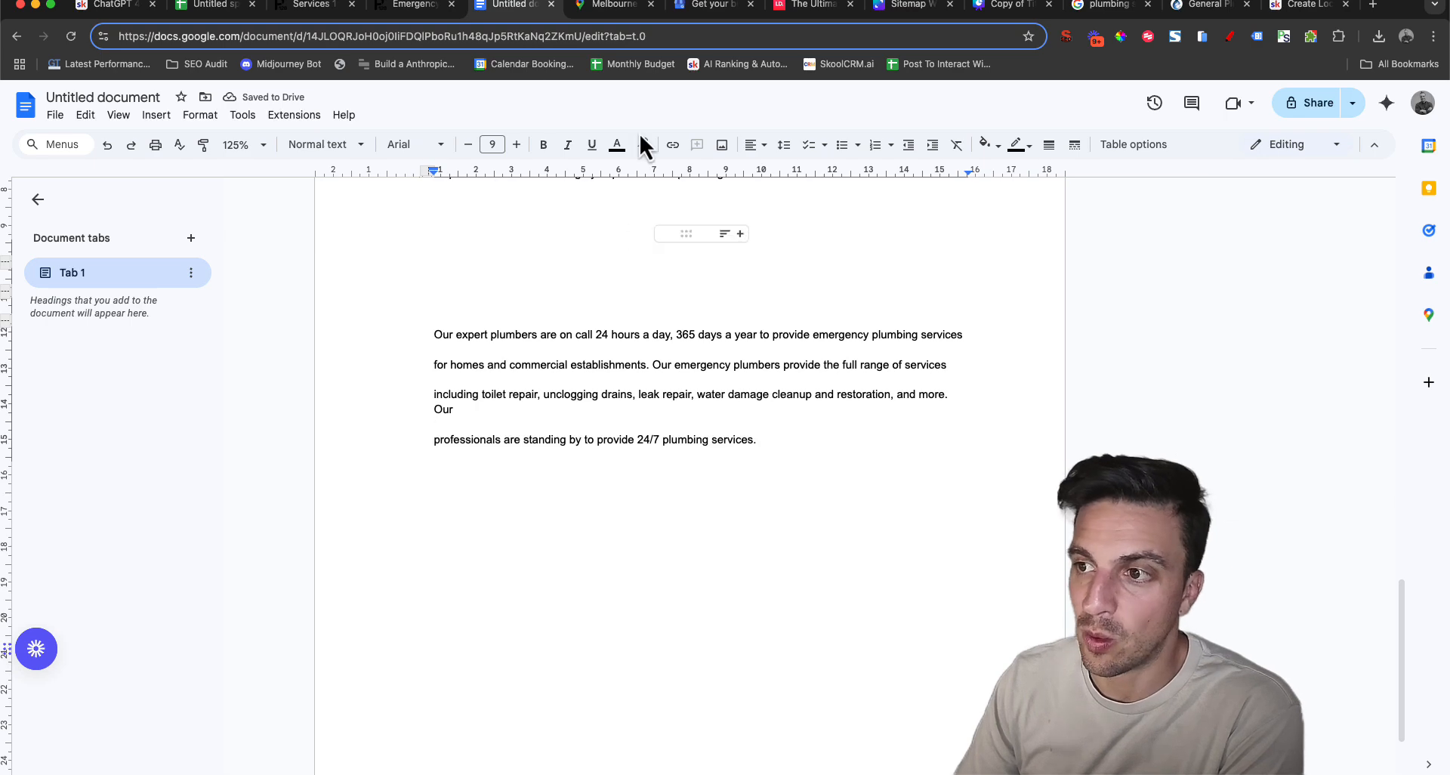
pyautogui.moveTo(434, 334); pyautogui.dragTo(758, 442)
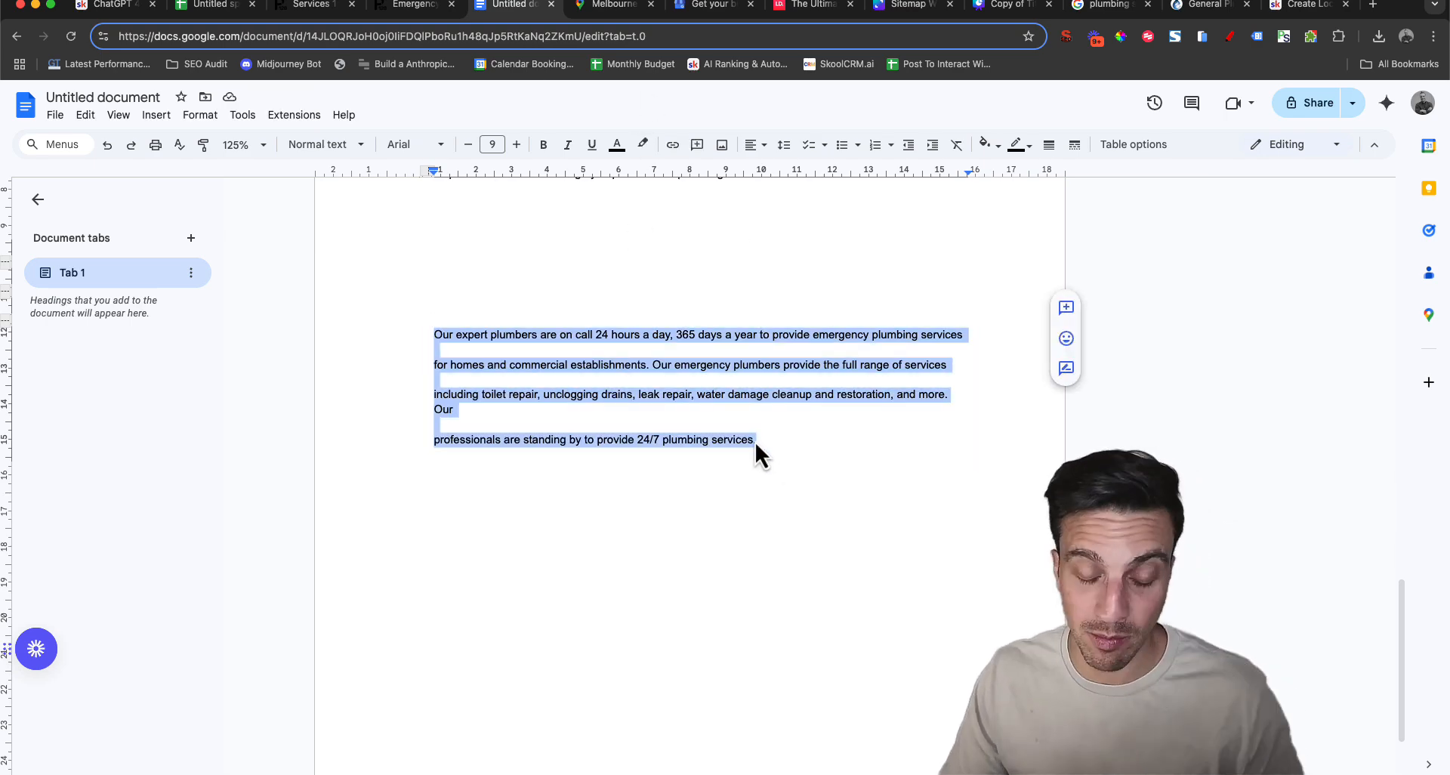
pyautogui.click(204, 5)
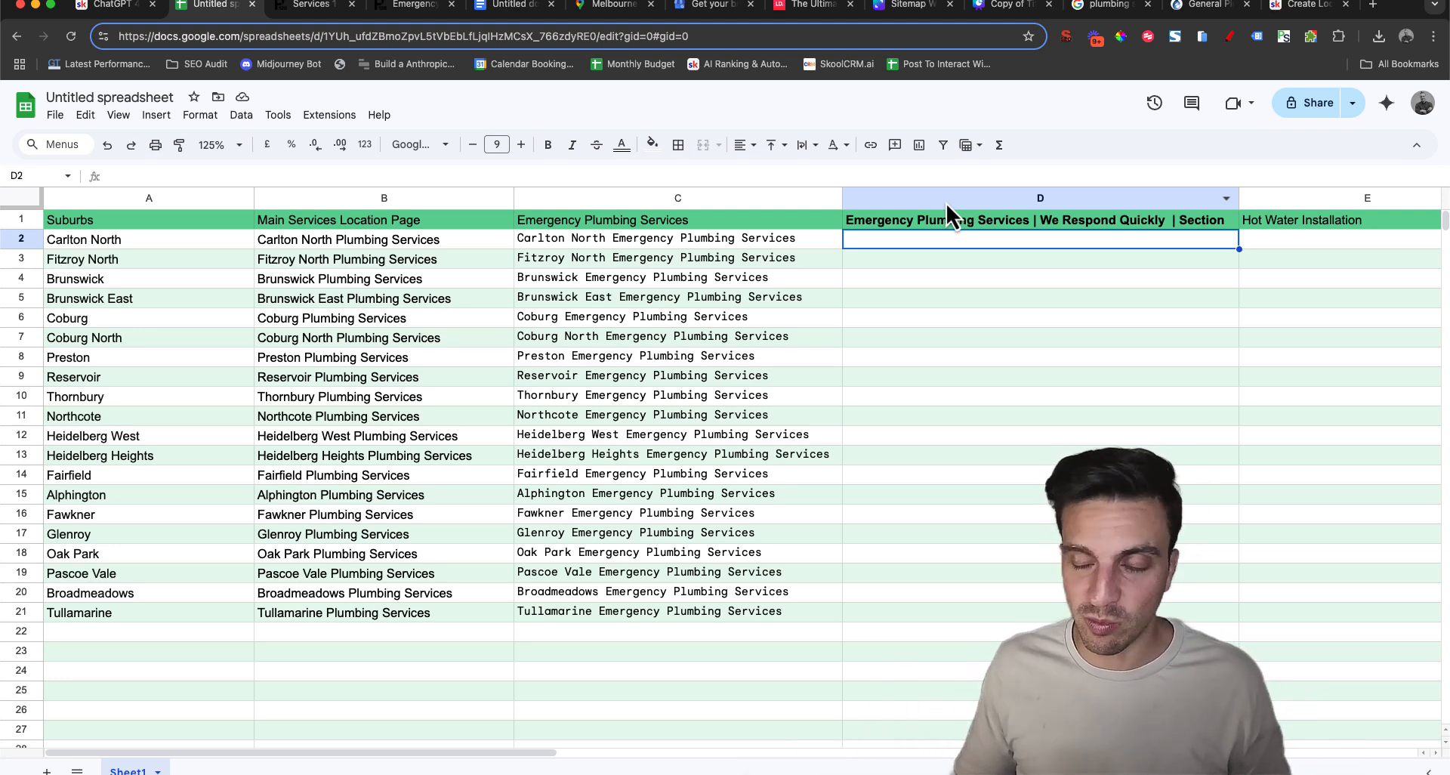
# Start a GPT formula in D2 using the copied prompt that integrates a location into the emergency plumbing paragraph
pyautogui.write('=')
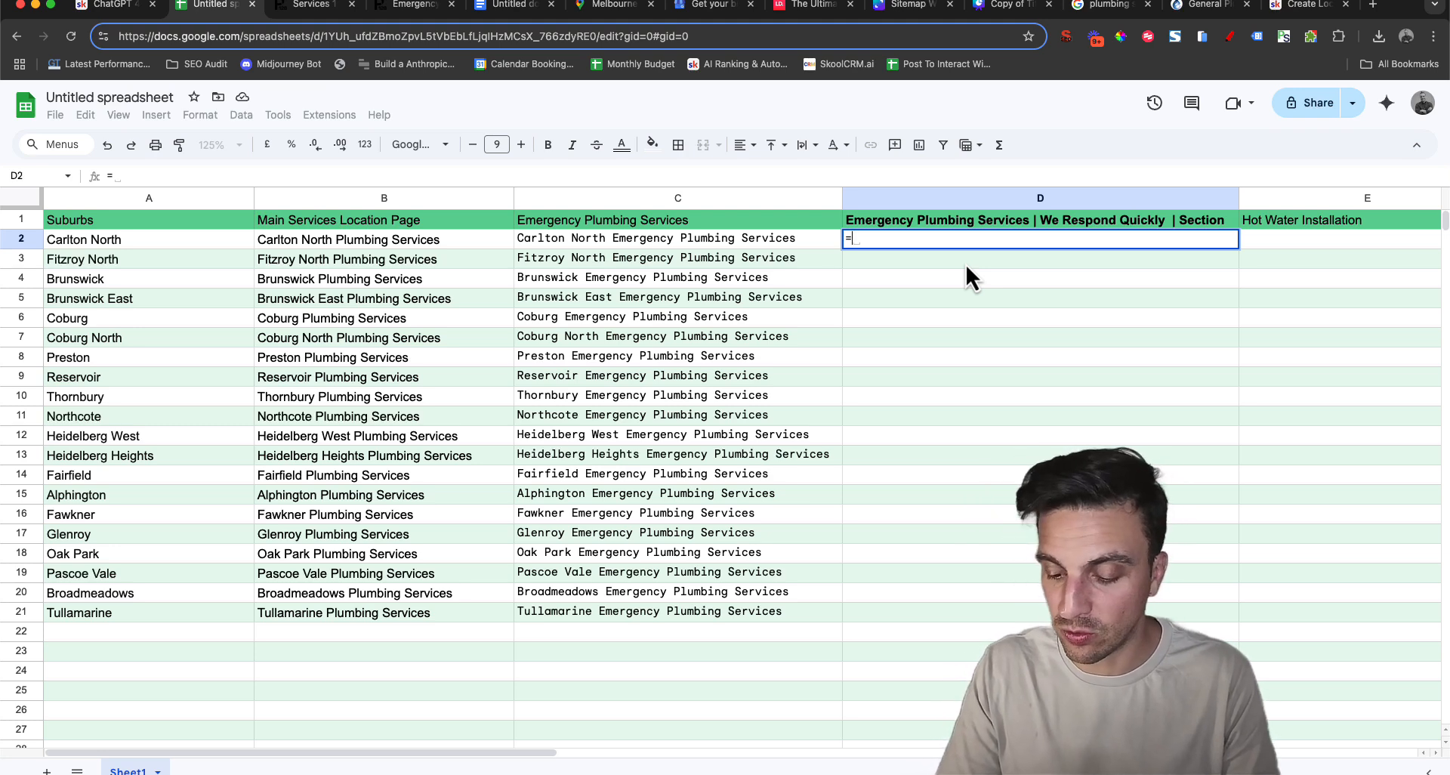
pyautogui.write('gpt')
pyautogui.press('Tab')
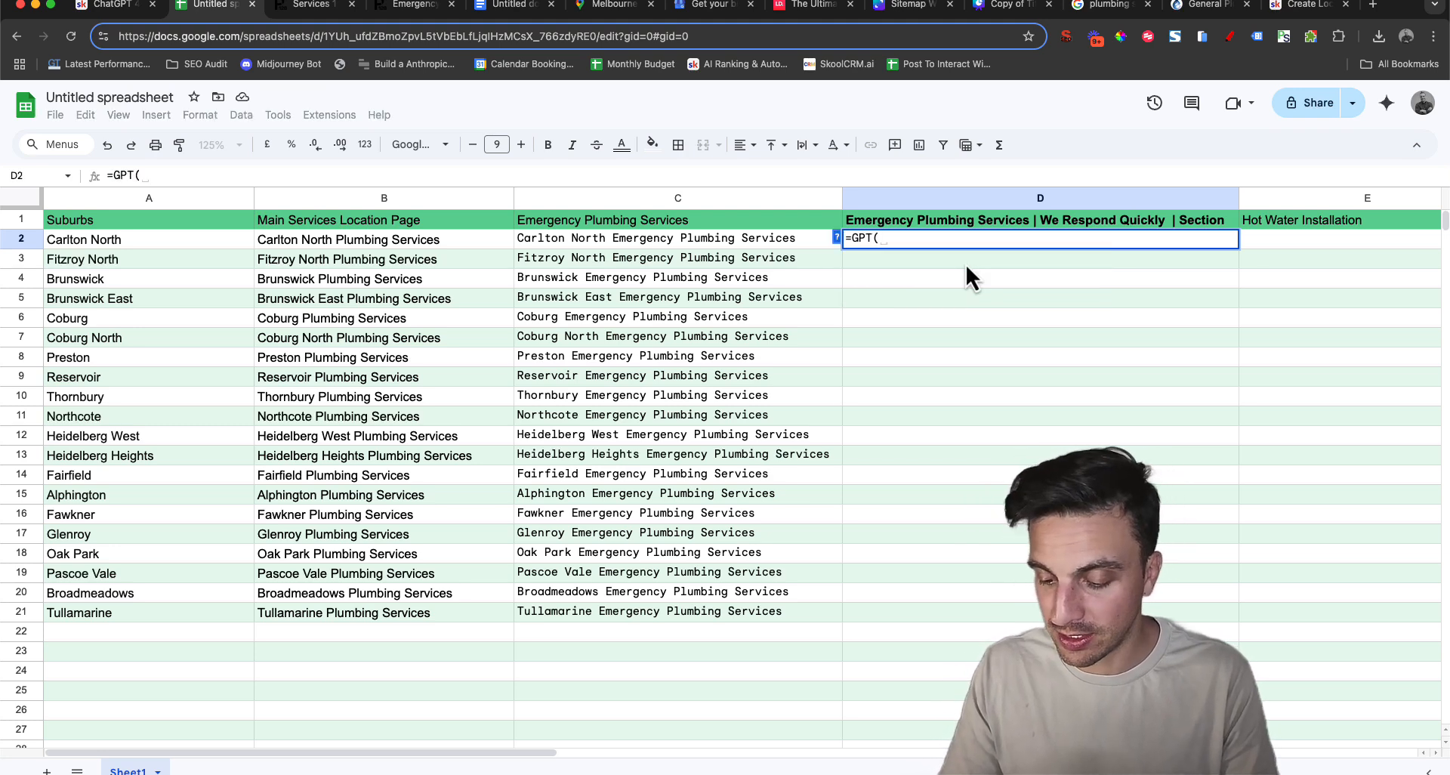
pyautogui.write('"')
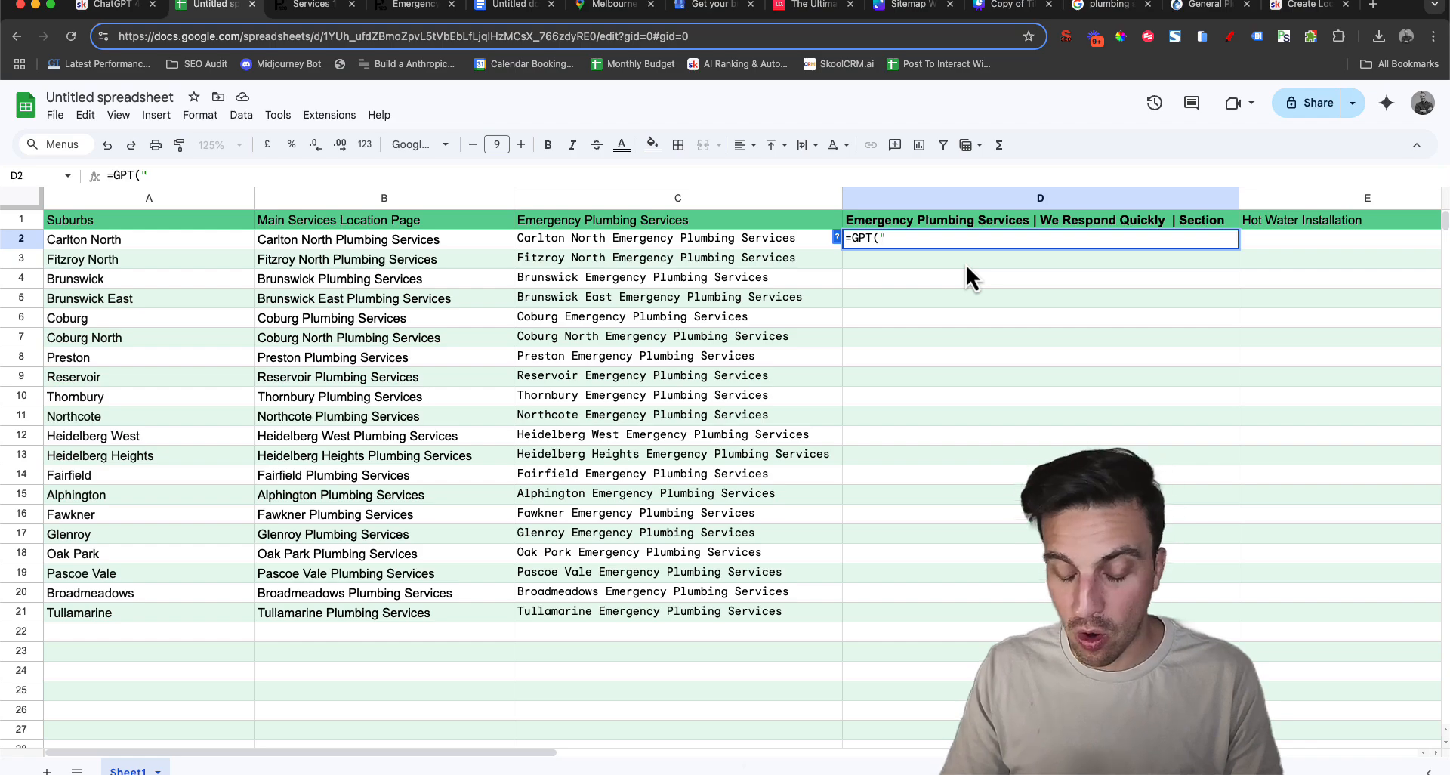
pyautogui.write("Take the following sentence and intergrate a location that I will provide. The location mane should be integrated naturally, try to not change the original sentence too much. Only provide the new sentence, nothing else. SENTENCE: 'Our expert plumbers are on call 24 hours a day, 365 days a year to provide emergency plumbing services for homes and commercial establishments. Our emergency plumbers provide the full range of services including toilet repair, unclogging drains, leak repair, water damage cleanup and restoration, and more. Our professionals are standing by to provide 24/7 plumbing services.'")
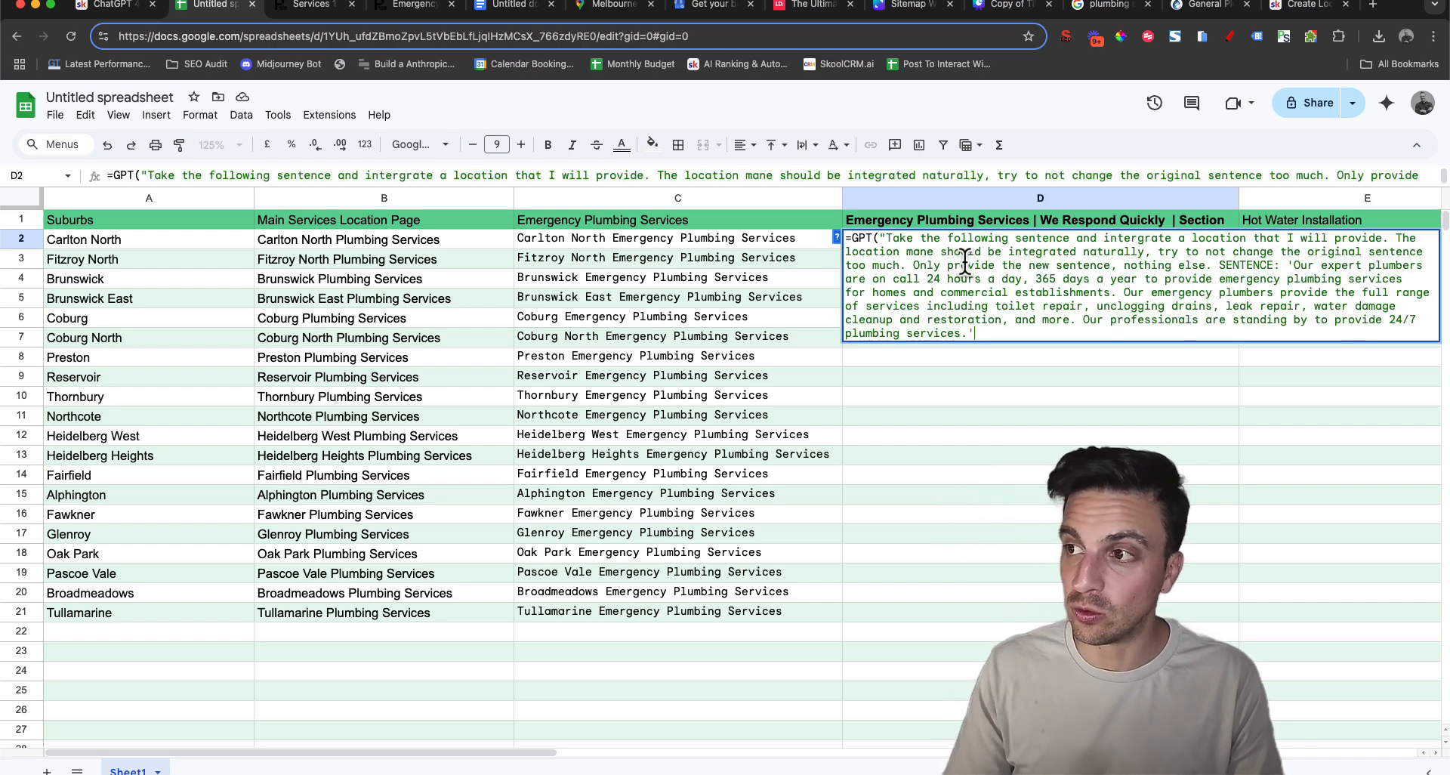
pyautogui.write('"')
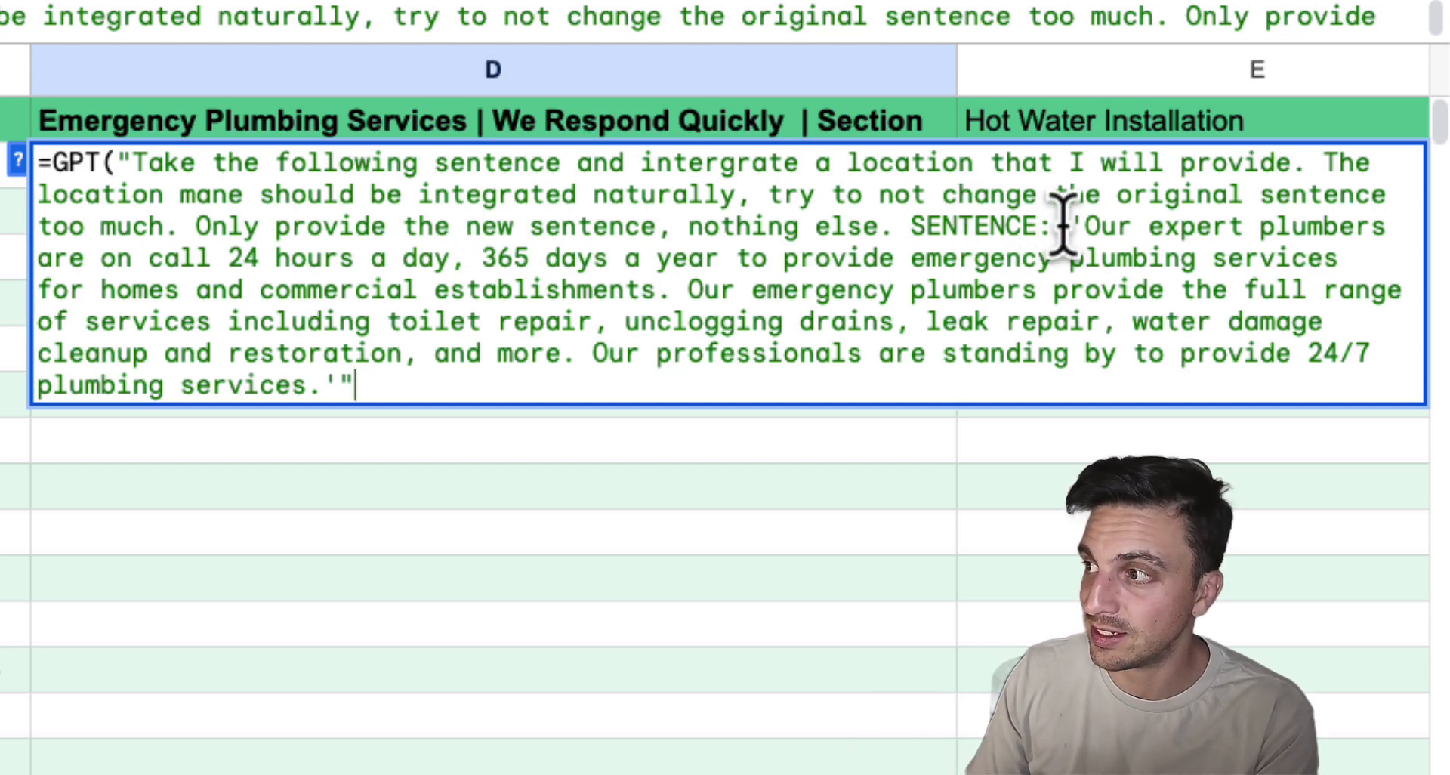
# Finish the D2 prompt with ". LOCATION:", reference A2 as the second argument and run the formula
pyautogui.moveTo(1085, 226); pyautogui.dragTo(1115, 272)
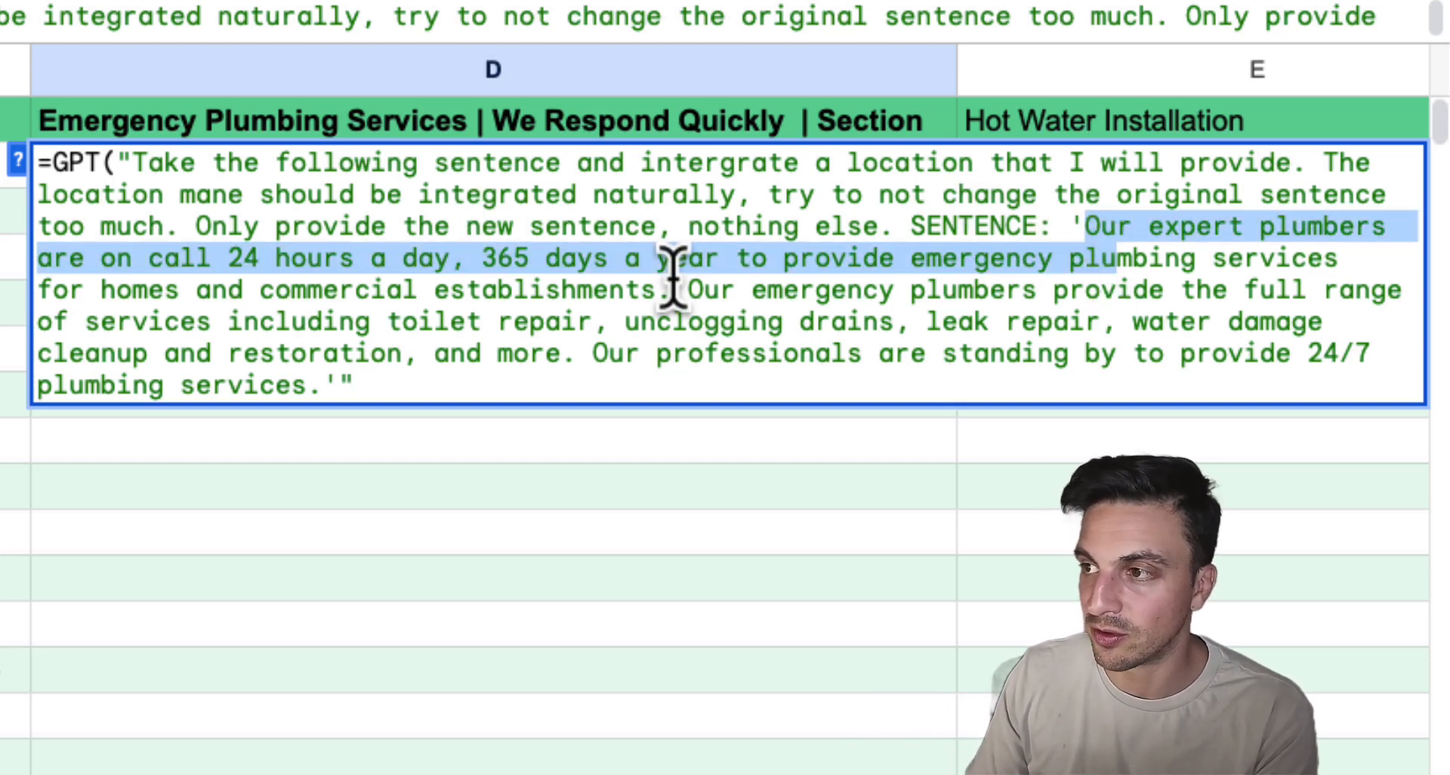
pyautogui.click(563, 306)
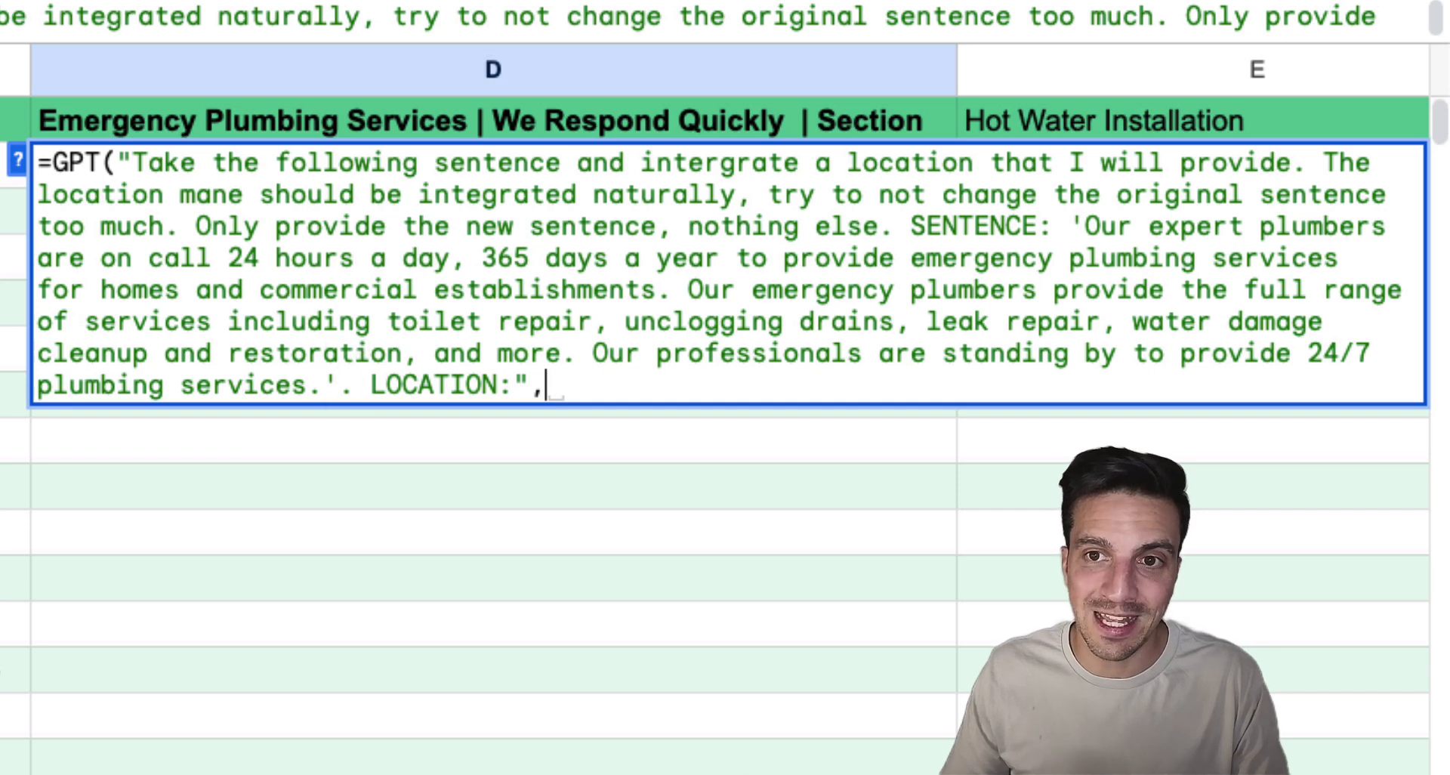
pyautogui.write('A2')
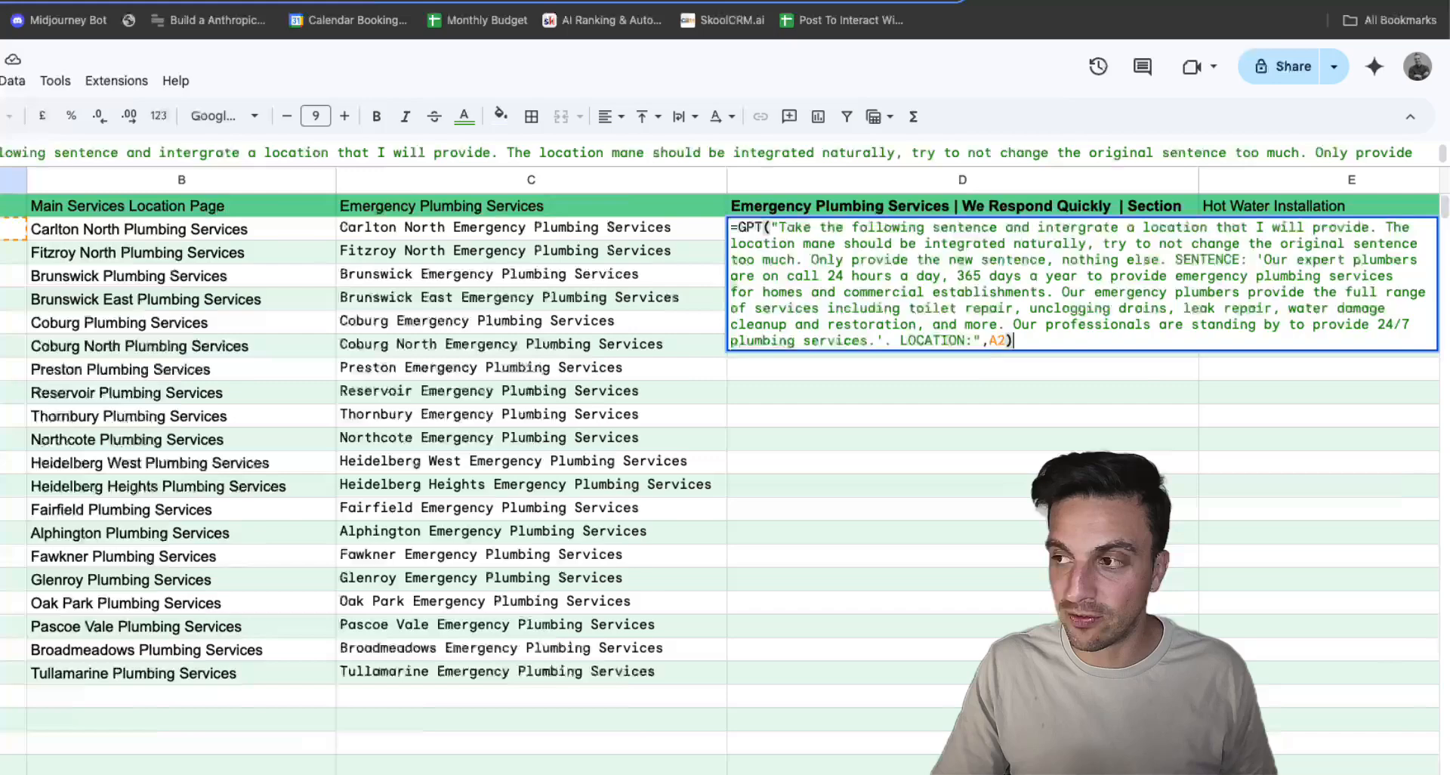
pyautogui.press('Return')
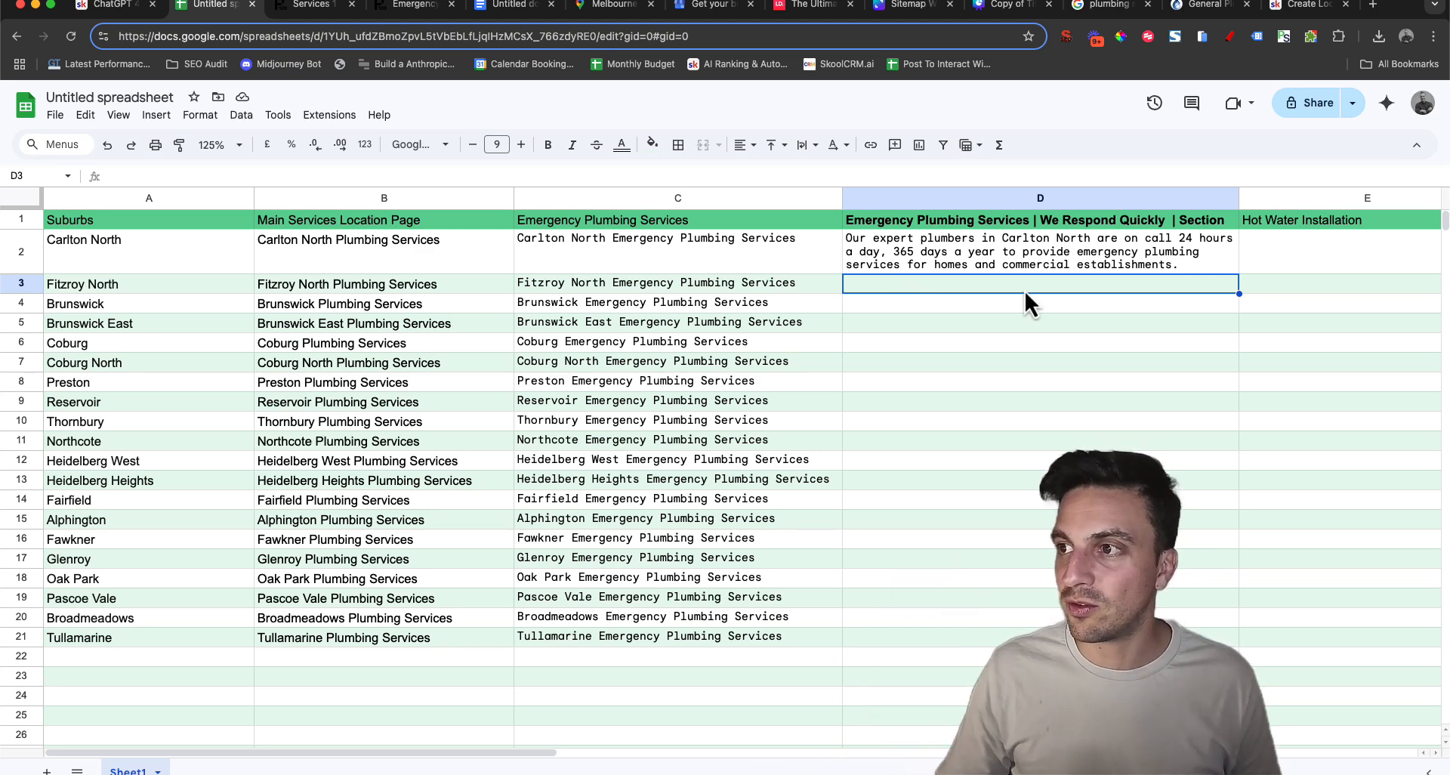
# Fill the D2 formula down through D21 to generate the section paragraph for every suburb
pyautogui.click(1104, 243)
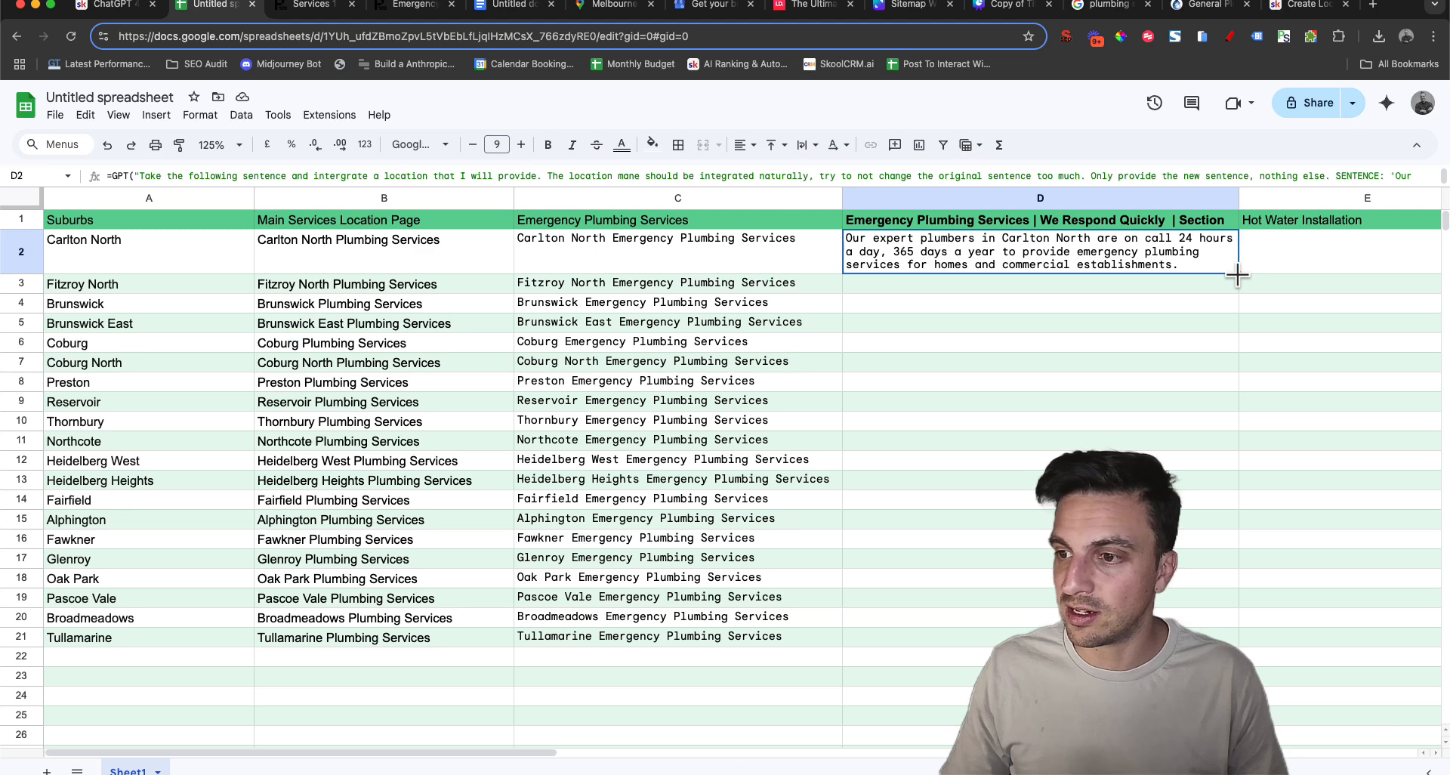
pyautogui.moveTo(1237, 276); pyautogui.dragTo(1255, 637)
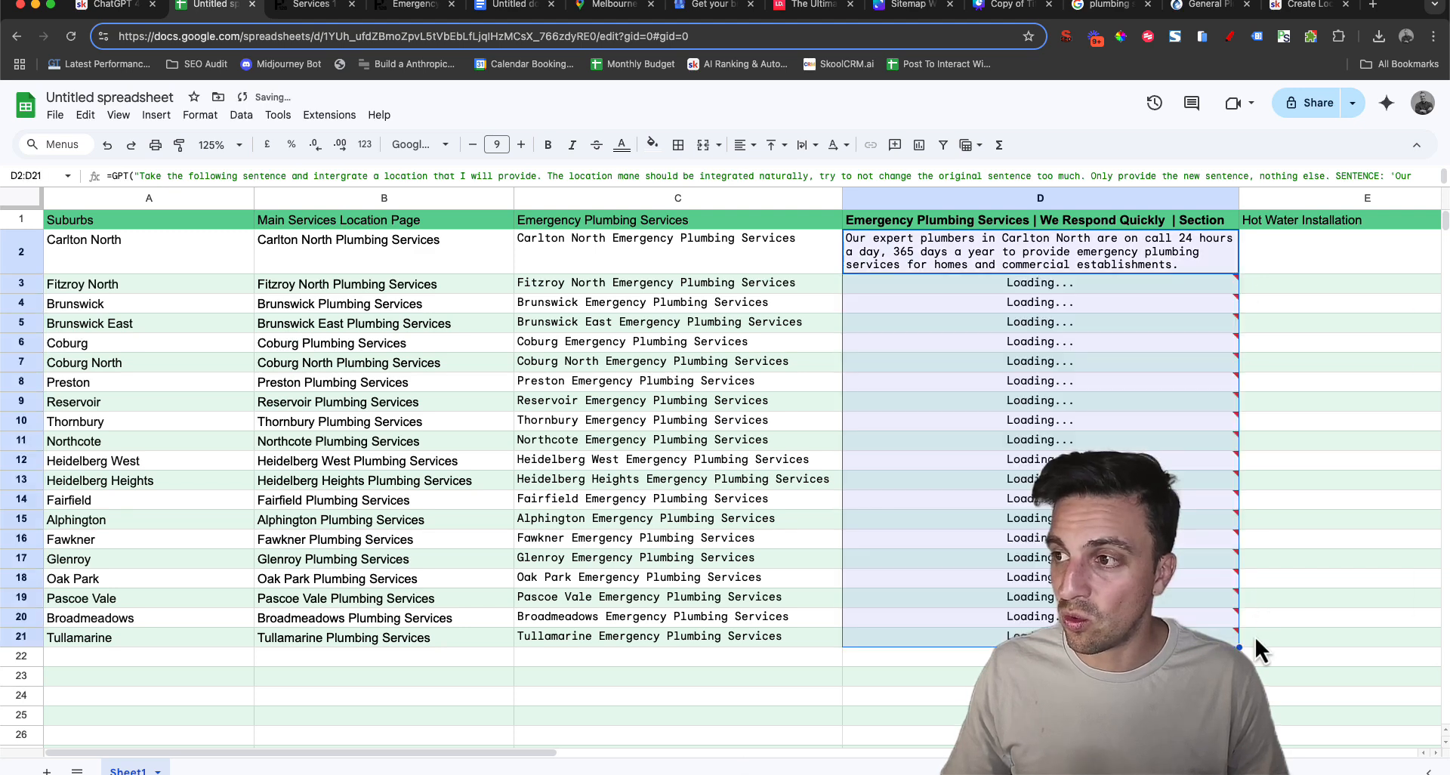
pyautogui.moveTo(1208, 554)
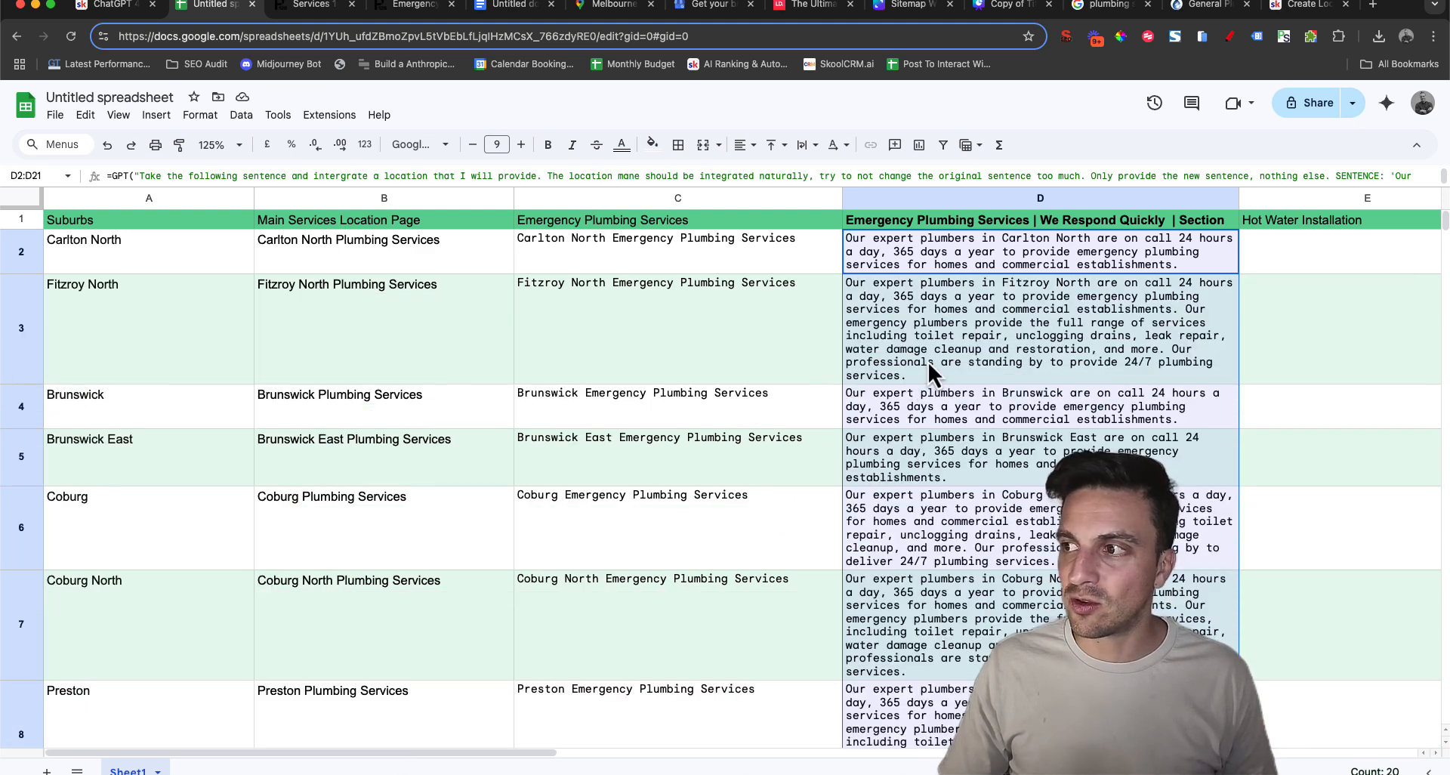
# Check the generated column D paragraphs against their suburbs in column A, from Fitzroy North down to Tullamarine
pyautogui.click(928, 361)
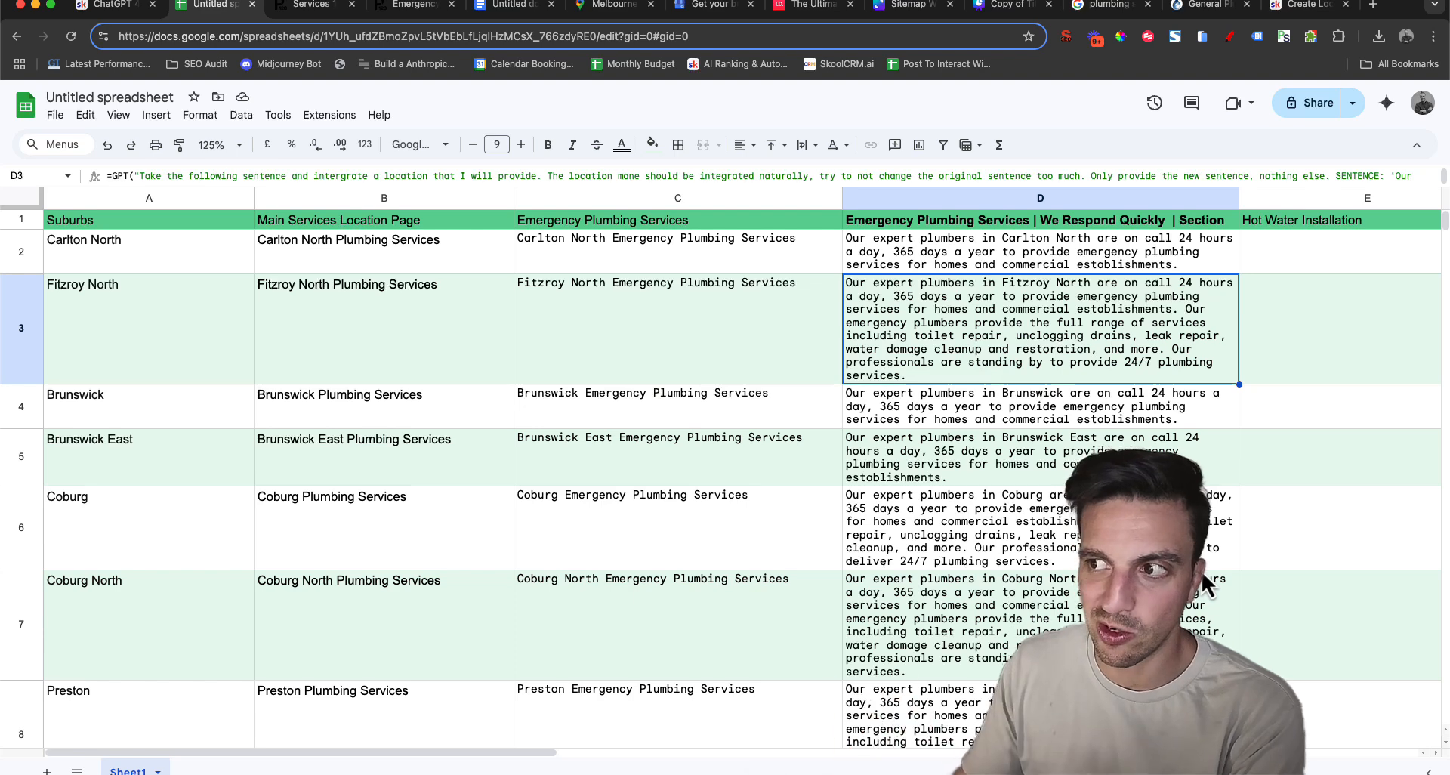
pyautogui.click(102, 286)
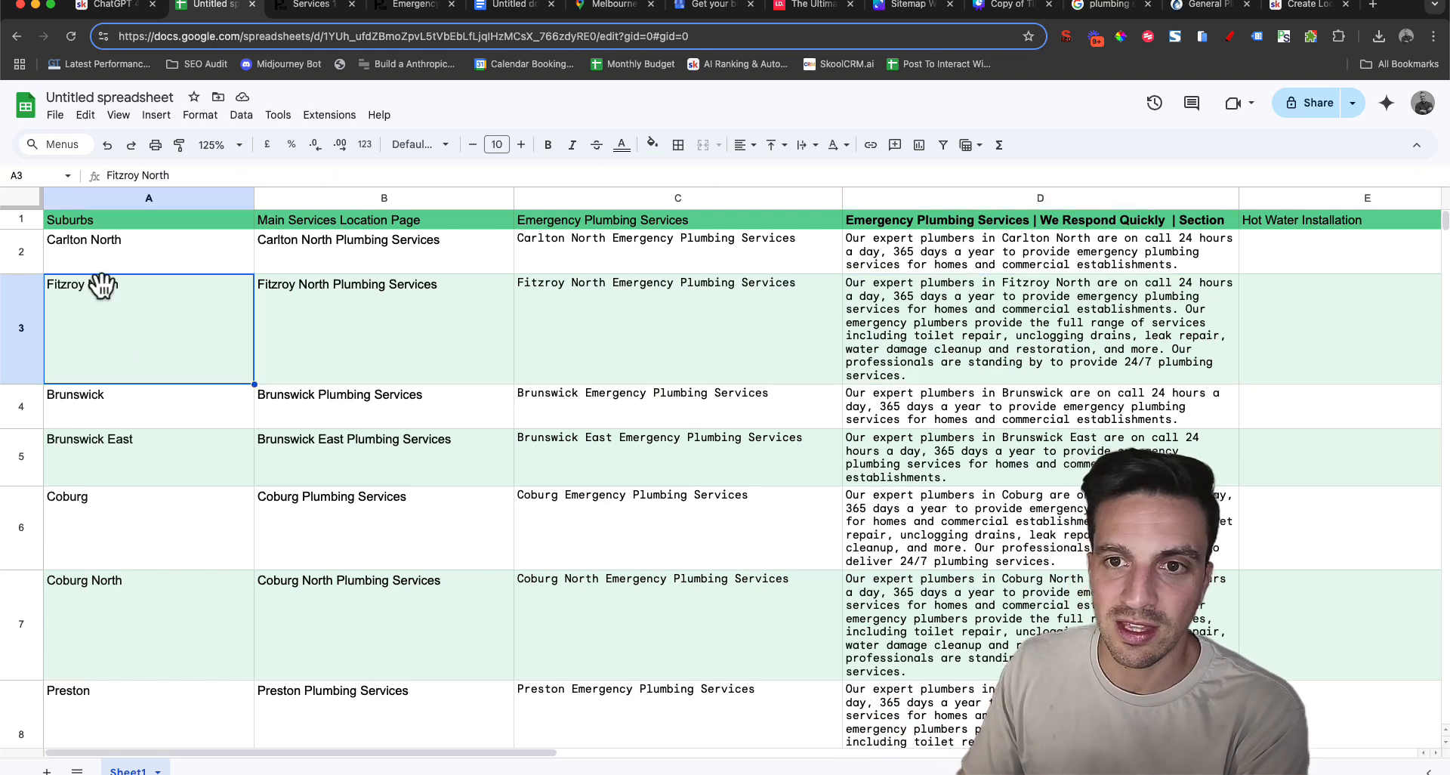
pyautogui.click(910, 289)
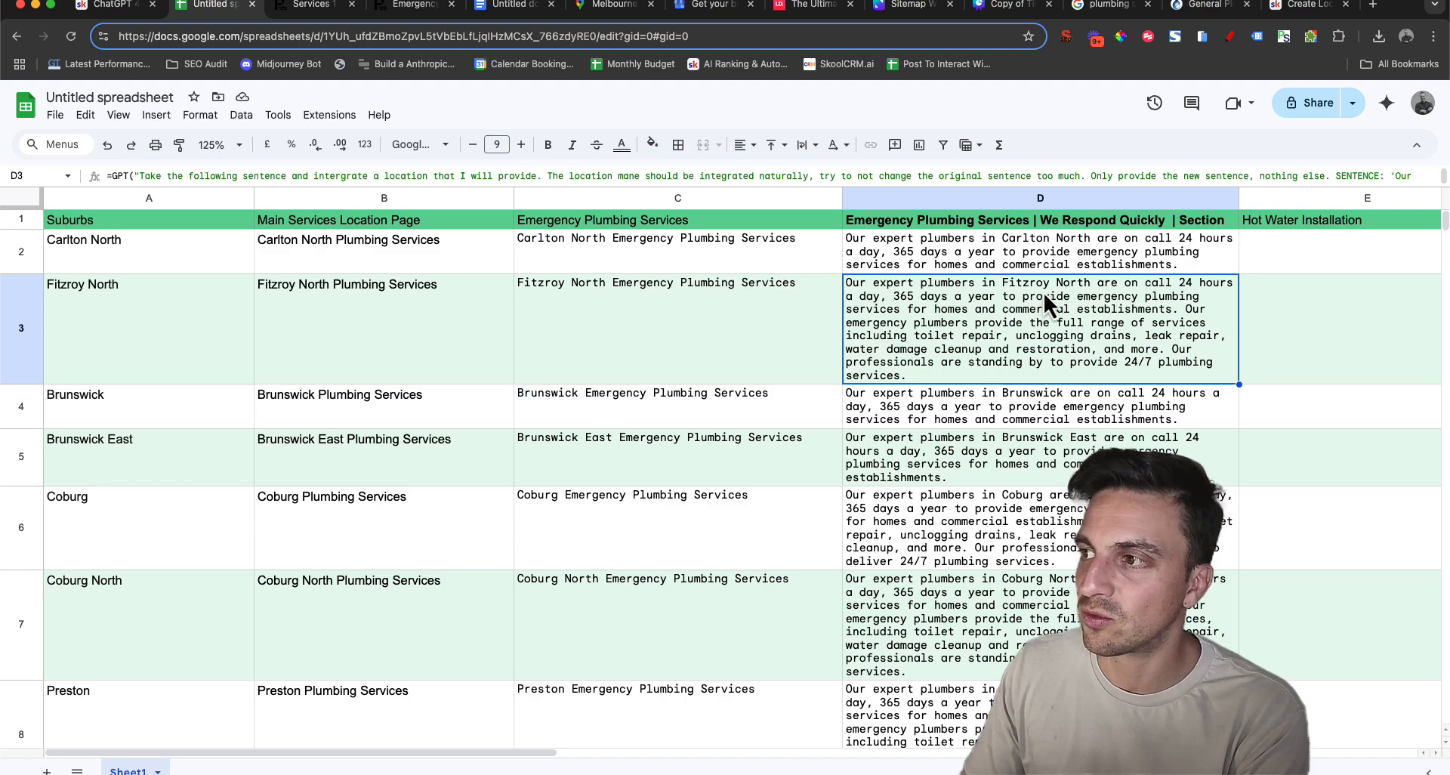
pyautogui.scroll(-10, 1125, 333)
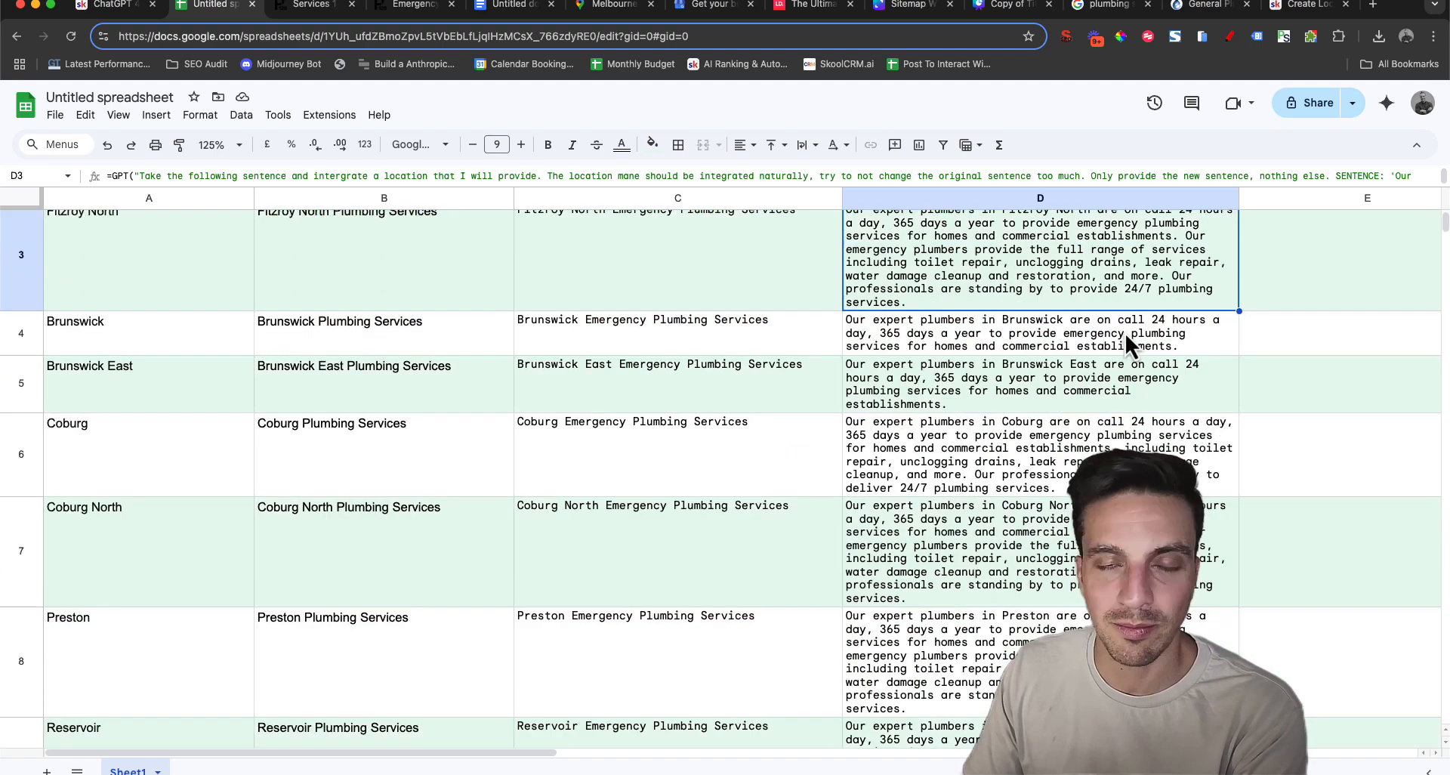
pyautogui.scroll(-8, 1133, 376)
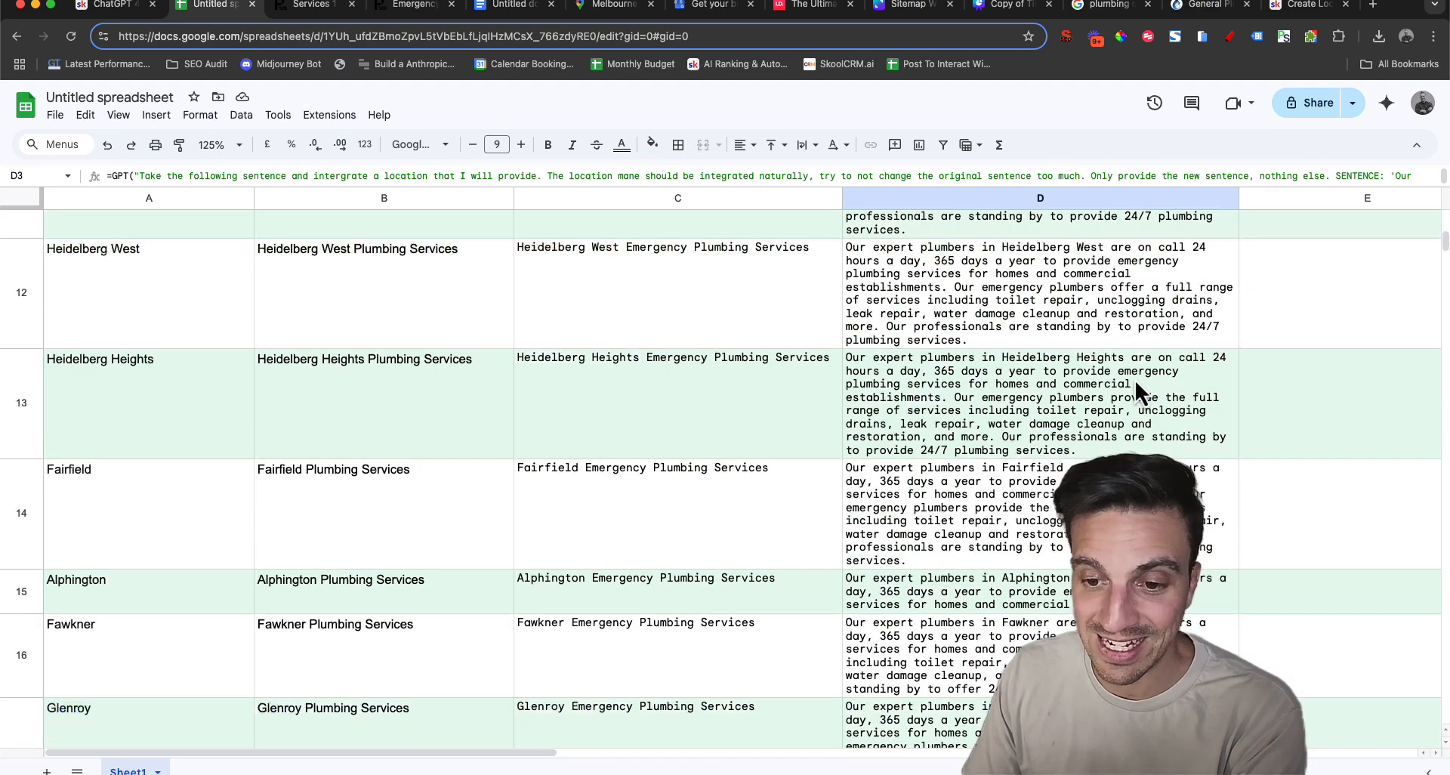
pyautogui.scroll(-4, 864, 547)
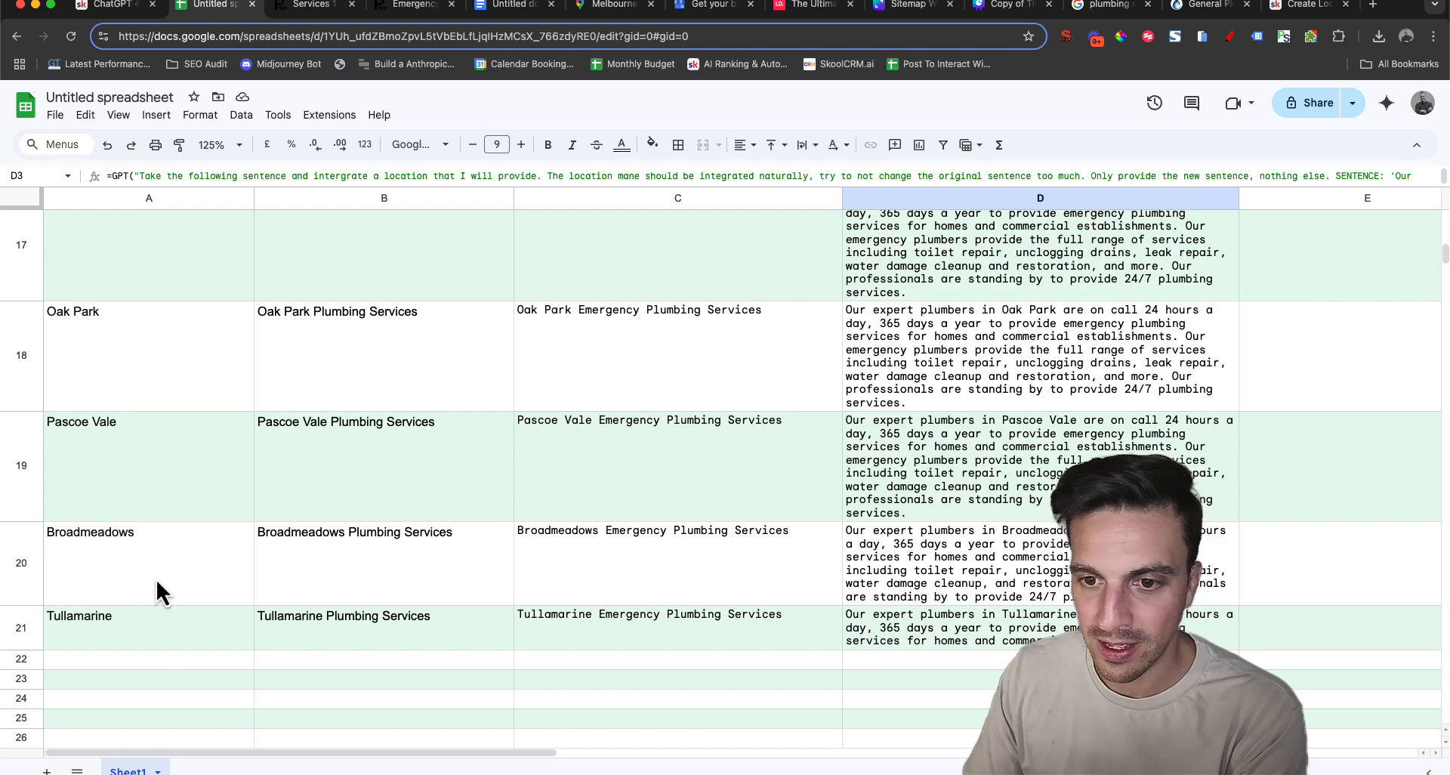
pyautogui.click(157, 644)
pyautogui.click(957, 624)
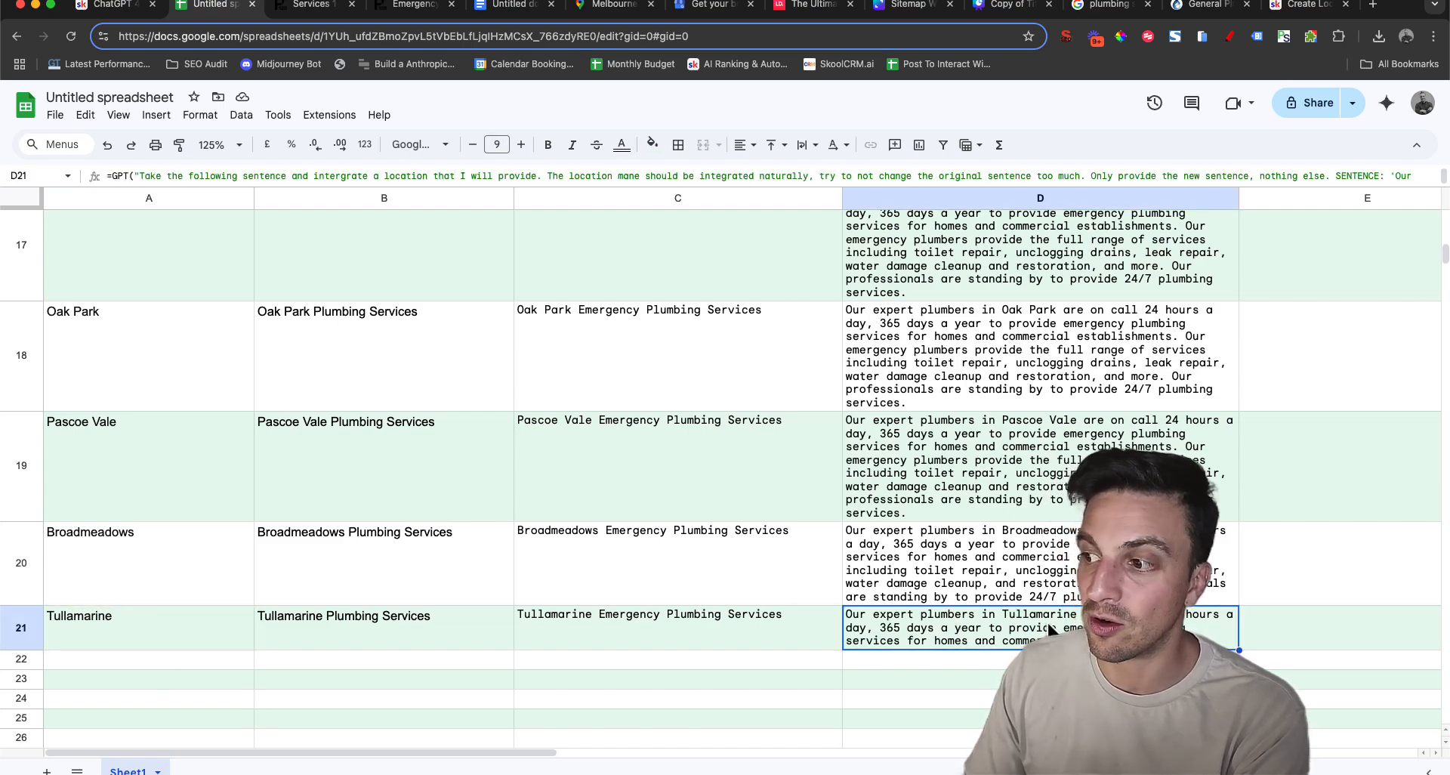
pyautogui.scroll(15, 1054, 626)
pyautogui.click(909, 298)
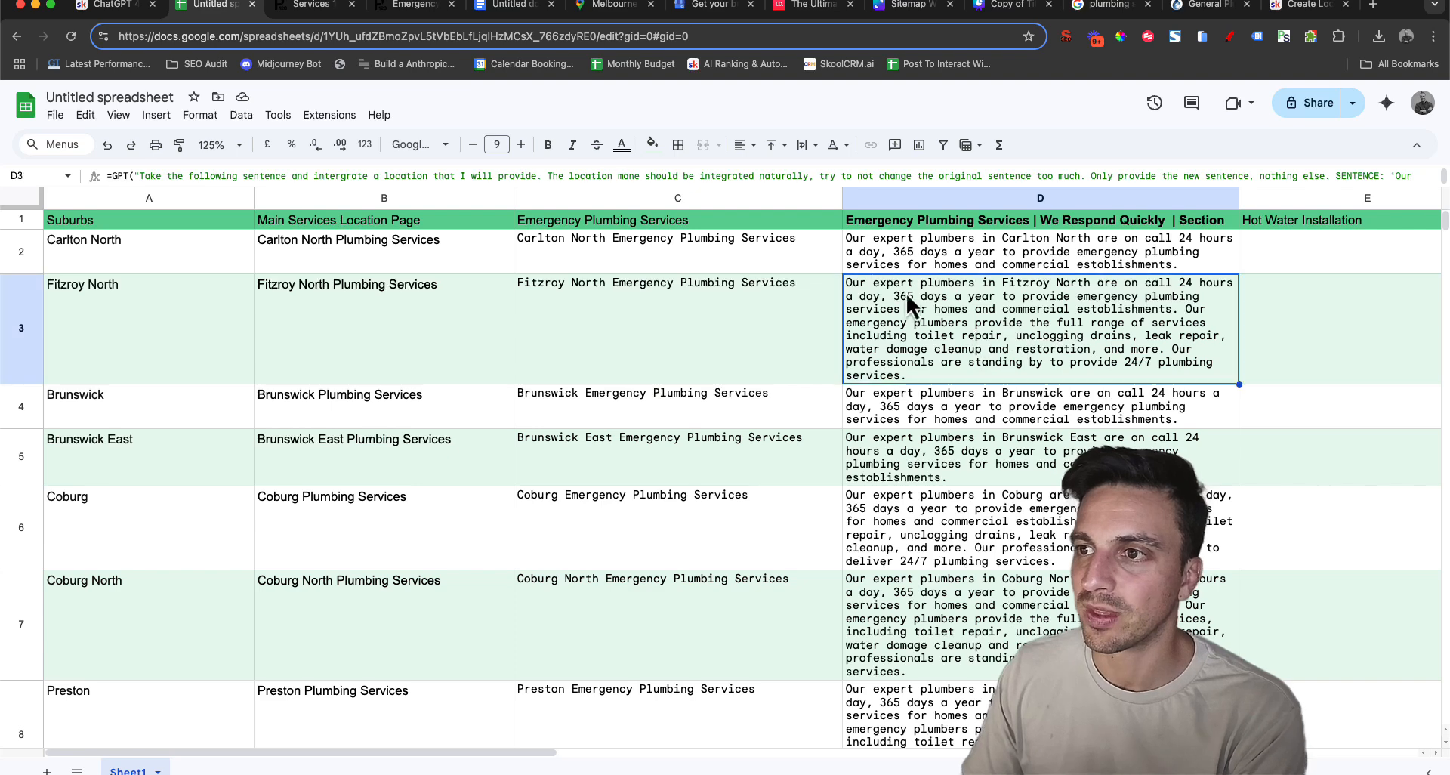
# Review the Carlton North entries for the main services page, emergency heading and section paragraph in row 2
pyautogui.click(813, 263)
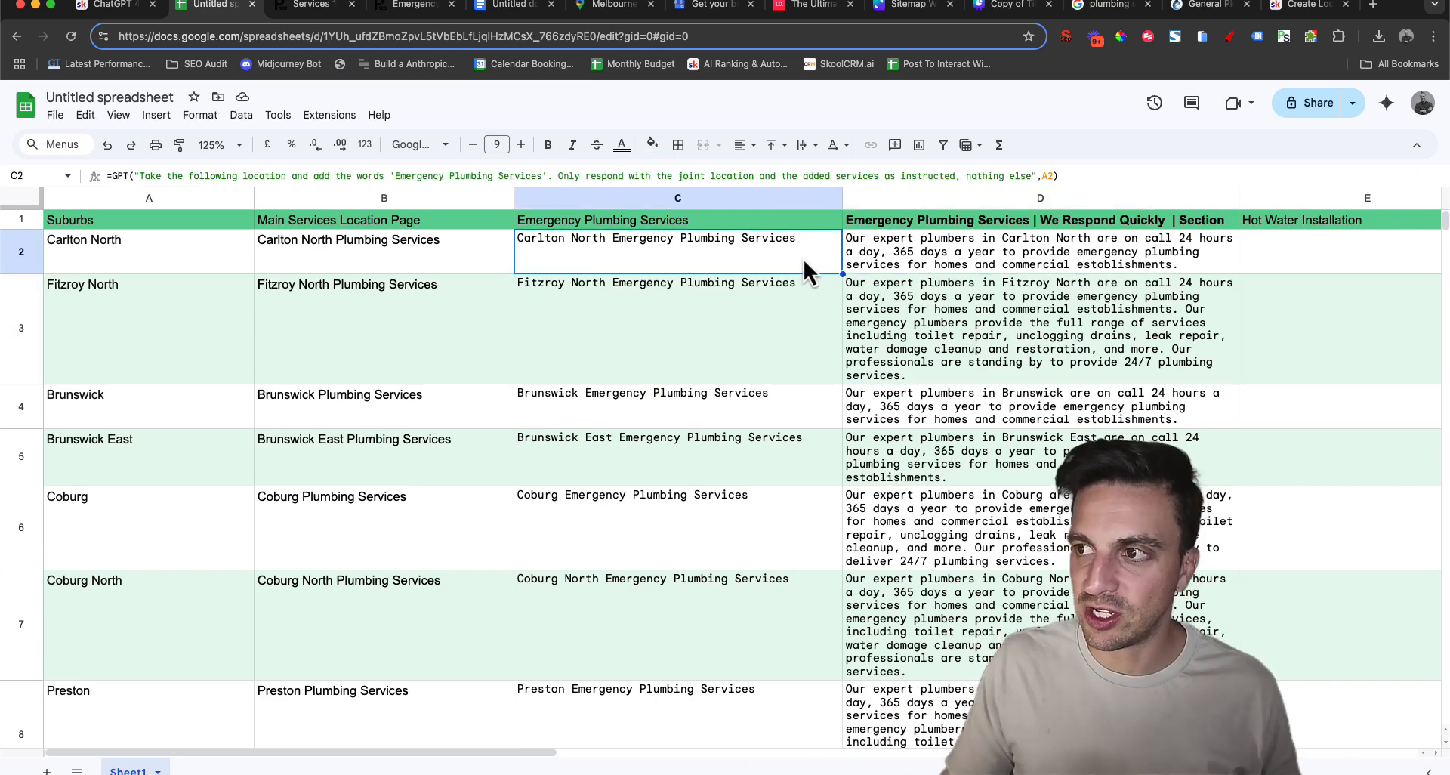
pyautogui.click(443, 255)
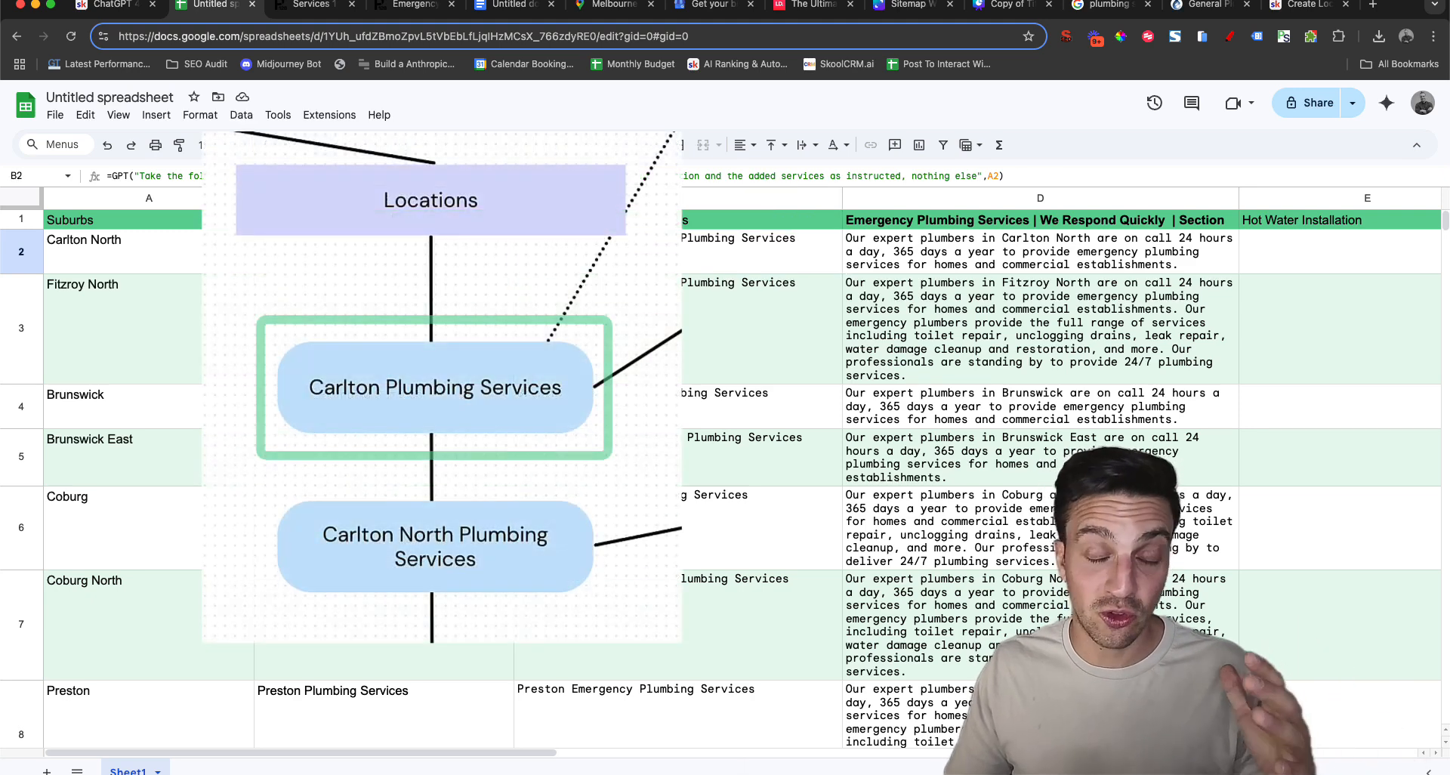
pyautogui.click(555, 253)
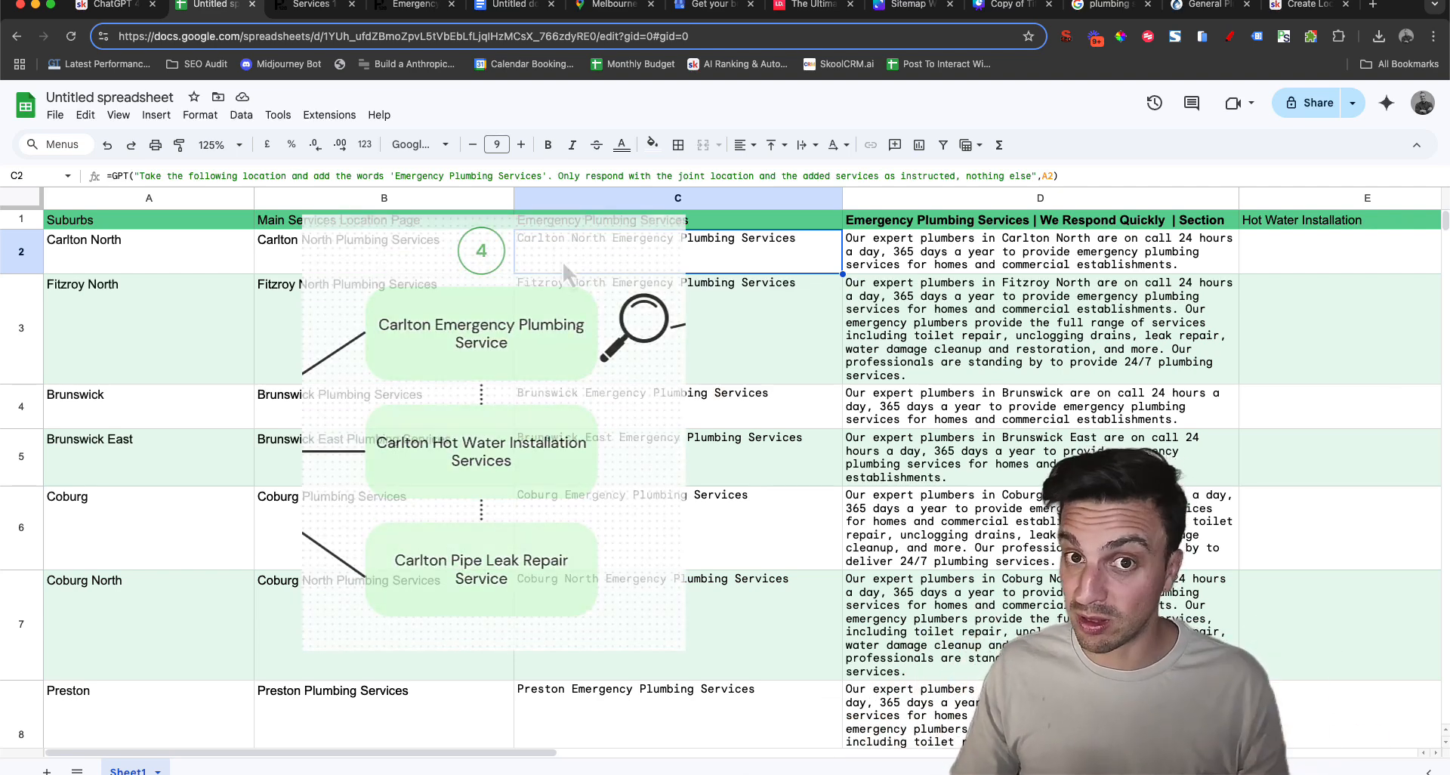
pyautogui.click(881, 260)
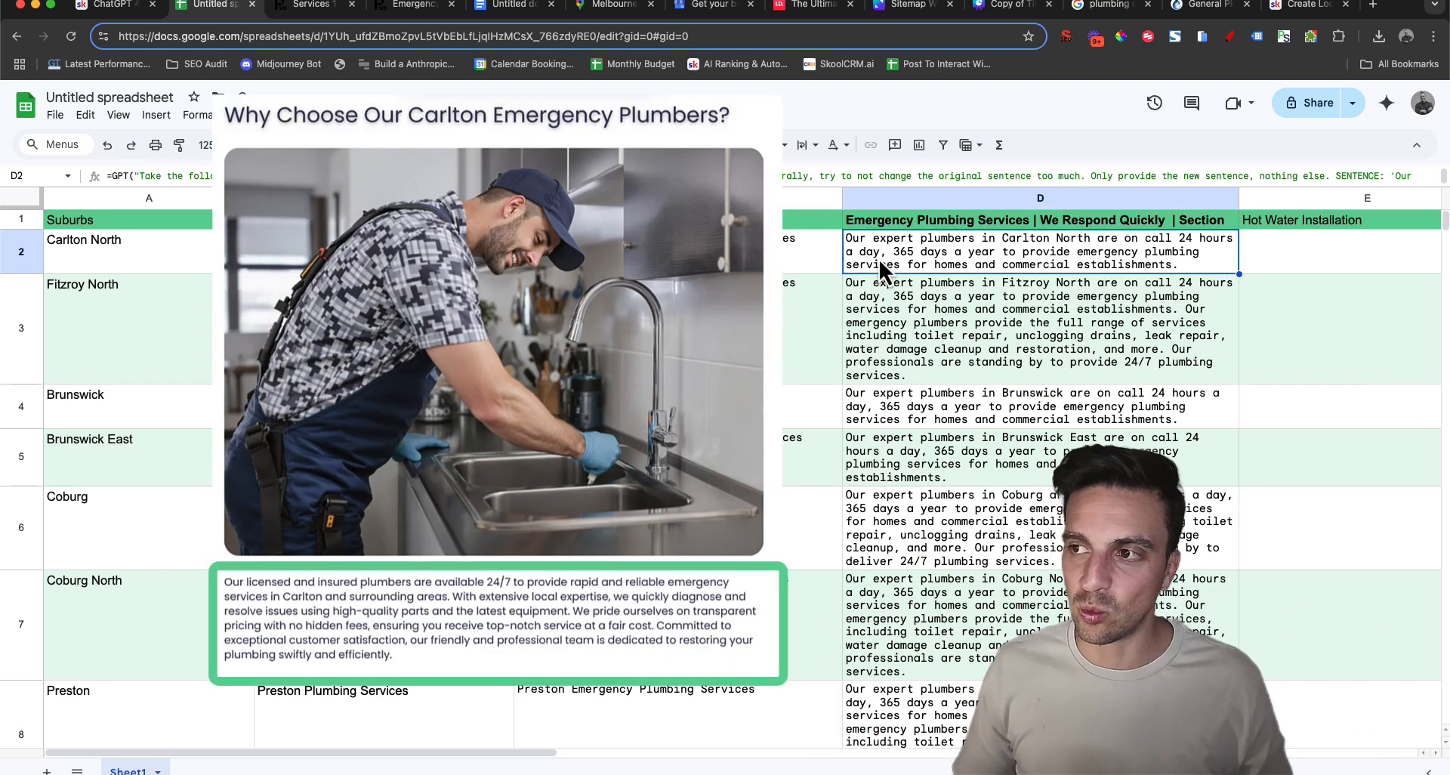
# Switch to the Canva sitemap whiteboard and compare the Carlton emergency page's H1, H2 and paragraph below the photo
pyautogui.click(939, 7)
pyautogui.scroll(1, 749, 420)
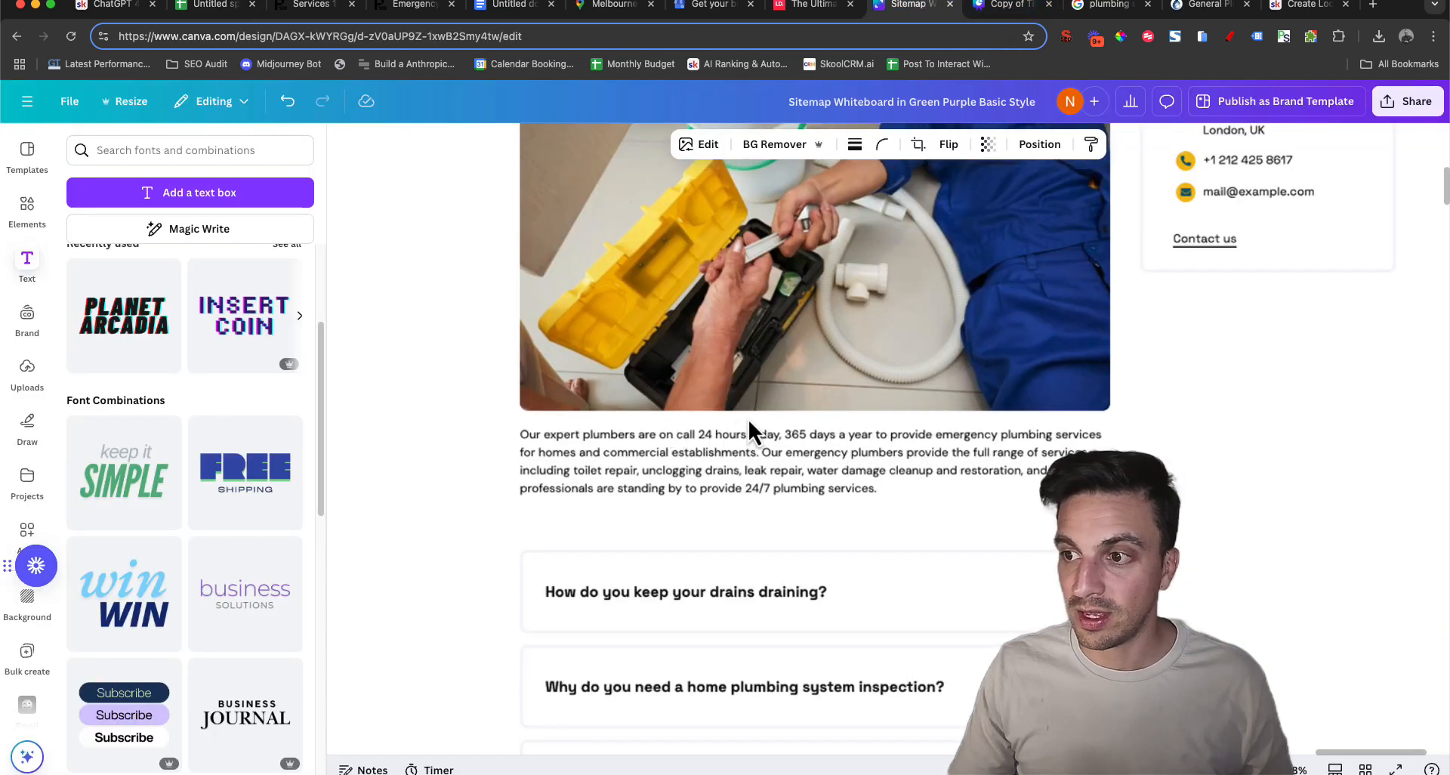
pyautogui.scroll(5, 756, 394)
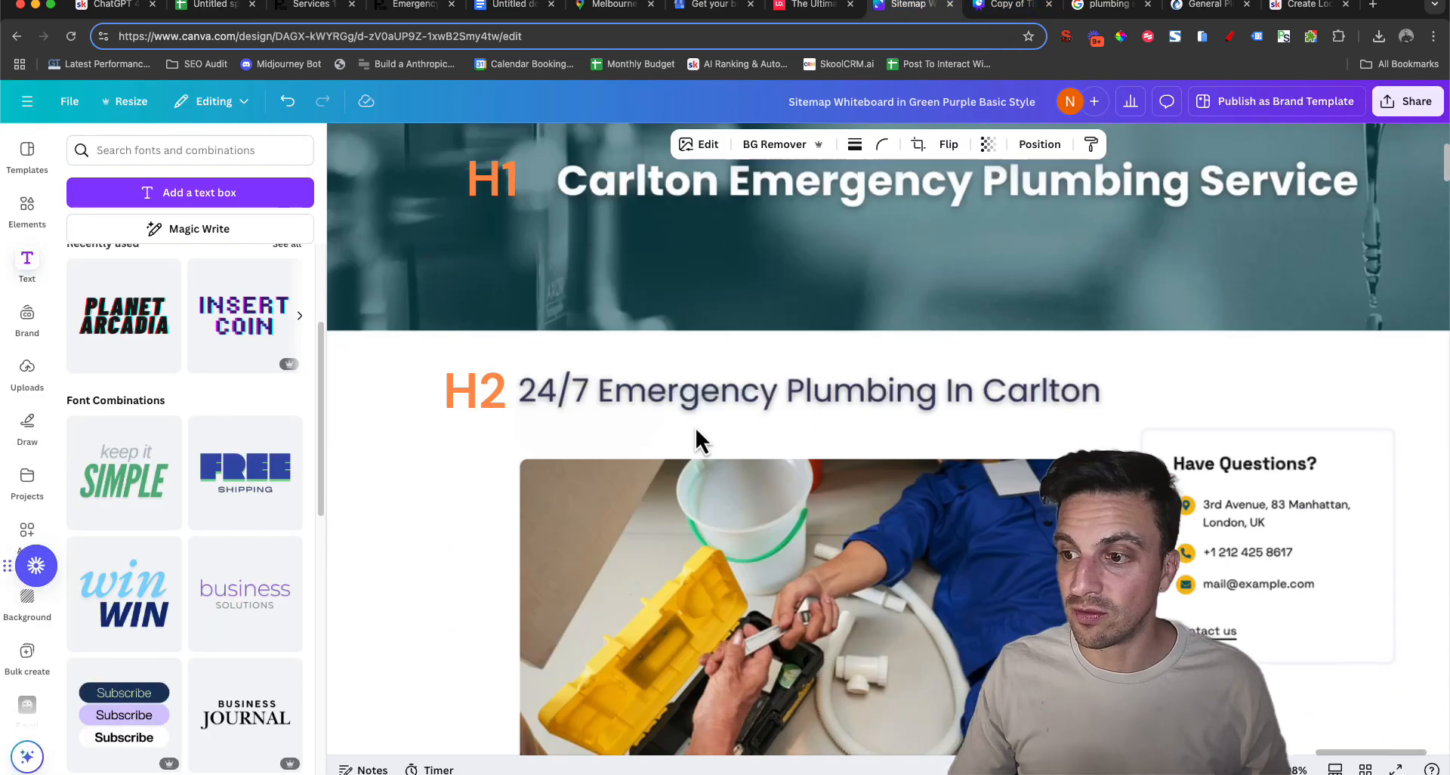
pyautogui.scroll(-5, 725, 414)
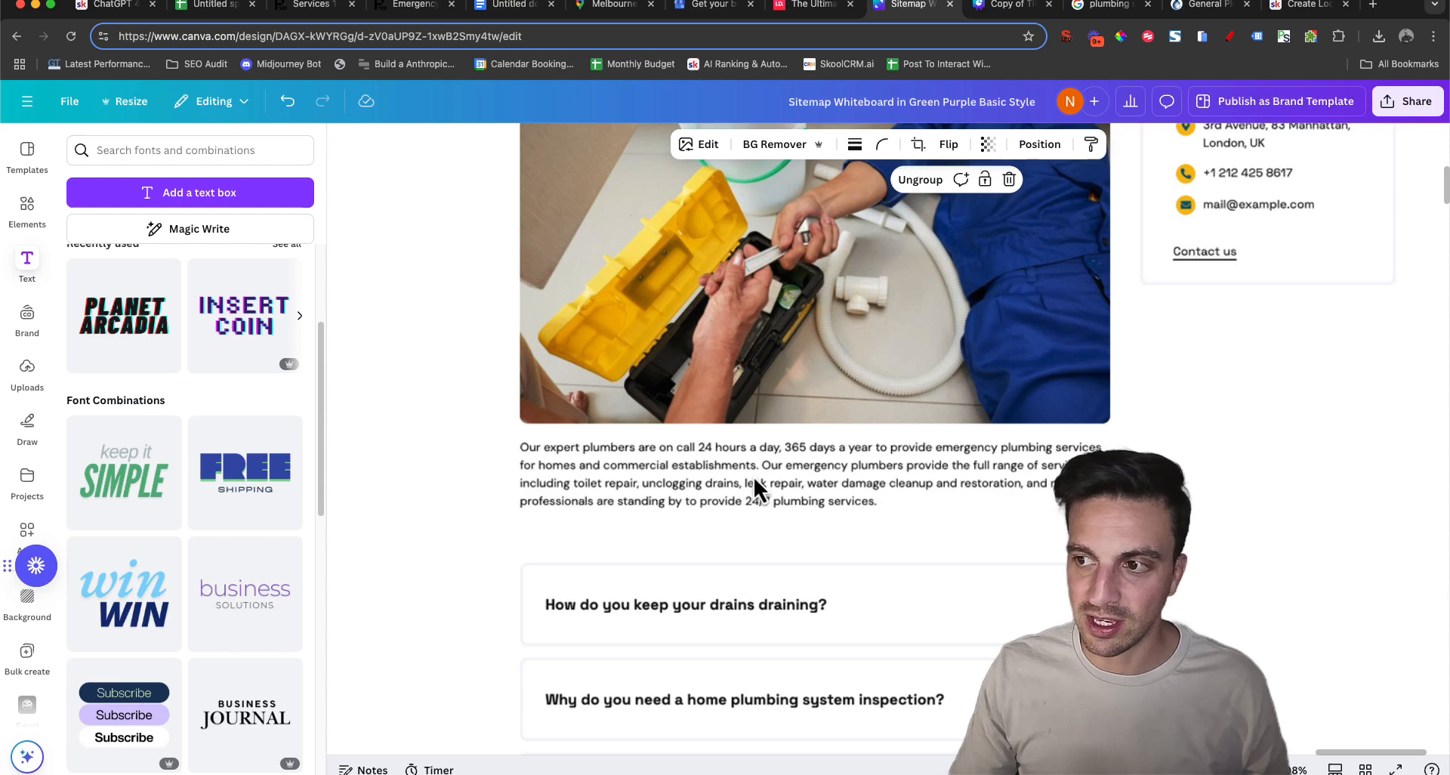
pyautogui.scroll(6, 759, 489)
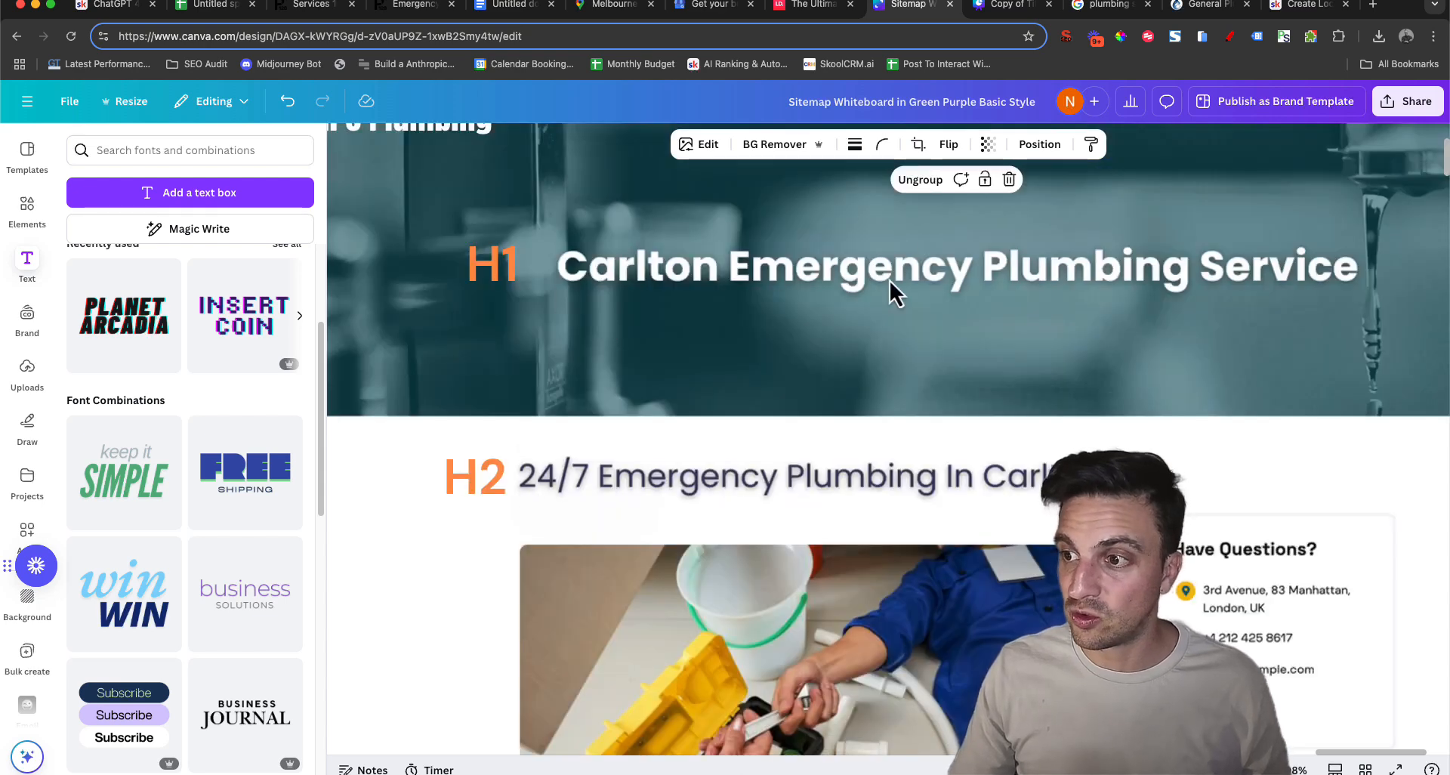
pyautogui.scroll(-5, 674, 526)
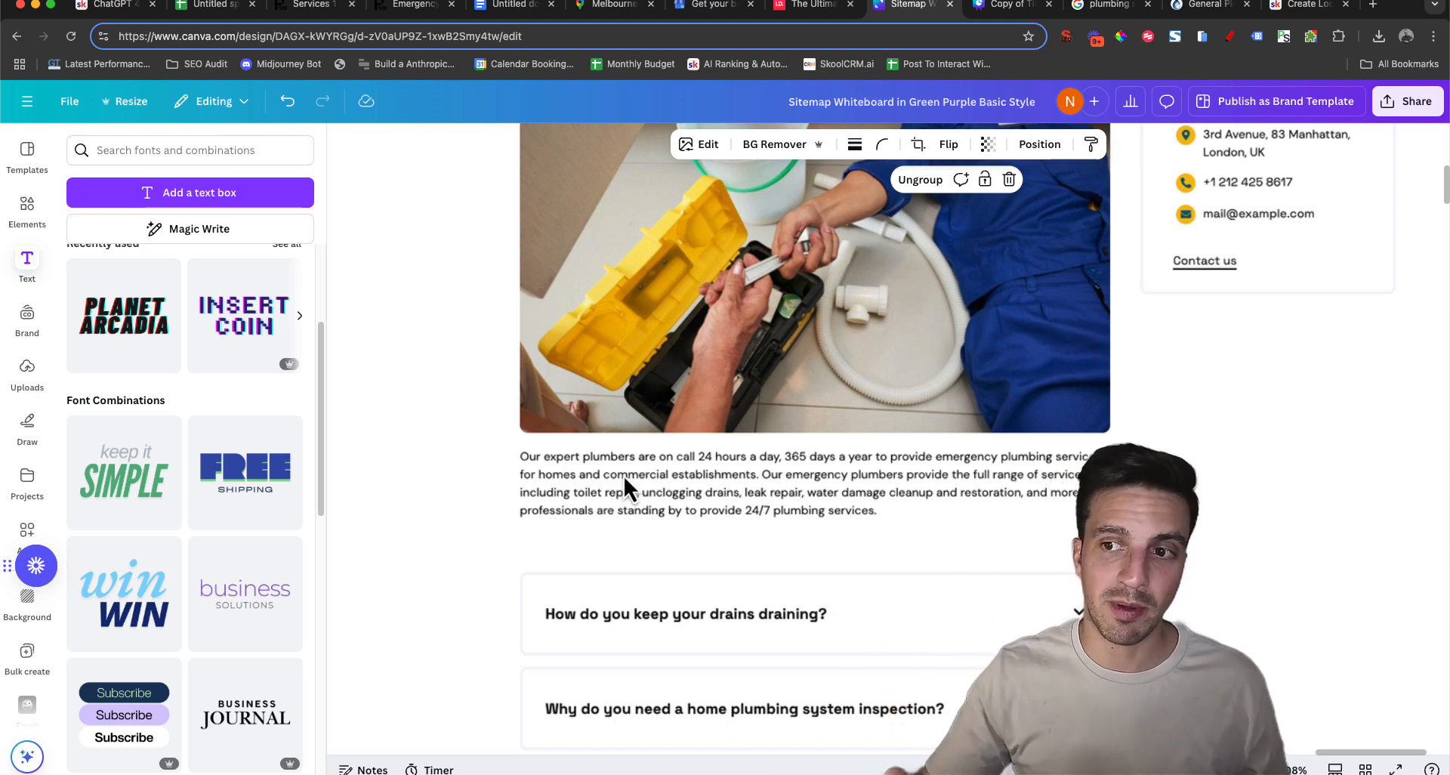
# Return to the suburbs spreadsheet and look over the generated emergency section paragraphs in column D
pyautogui.click(198, 8)
pyautogui.scroll(-10, 869, 370)
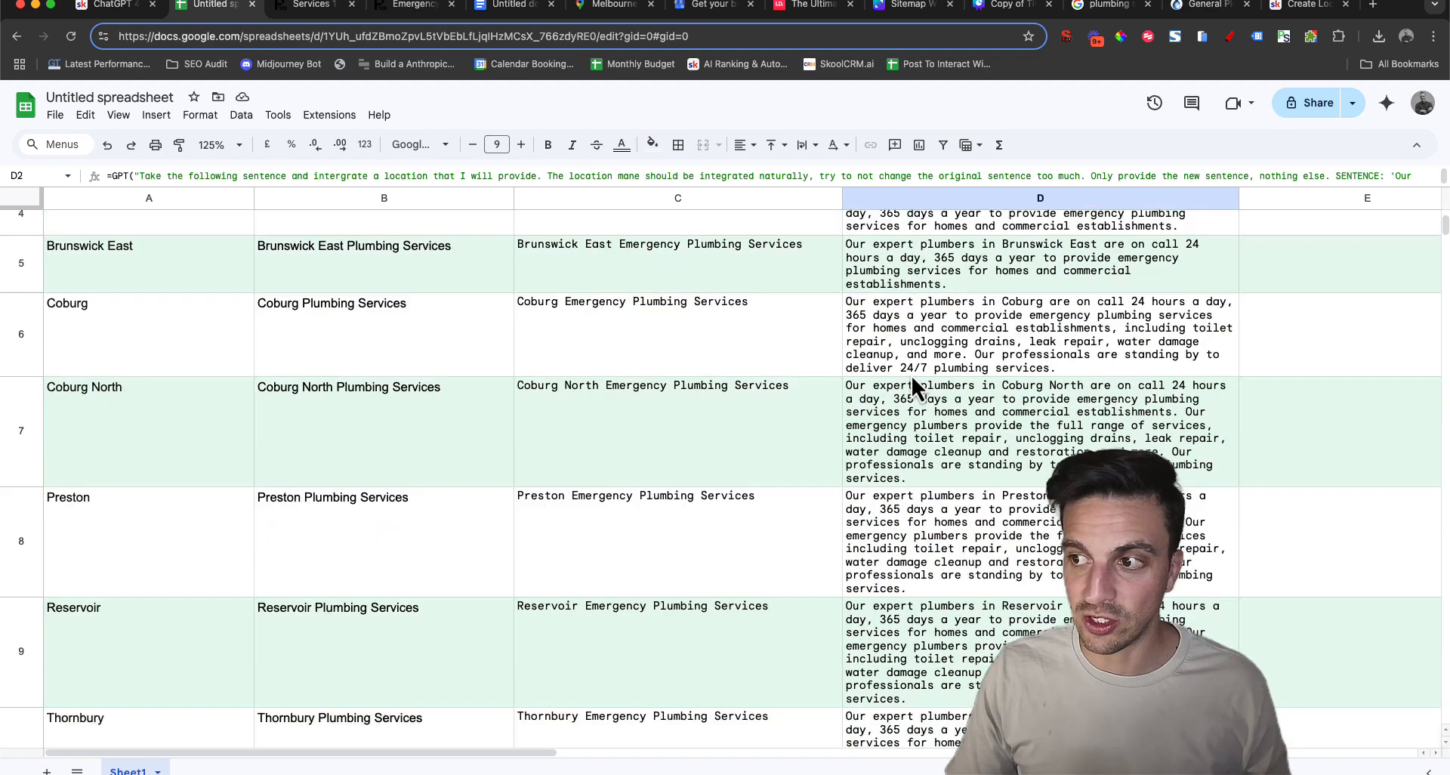
pyautogui.scroll(10, 938, 388)
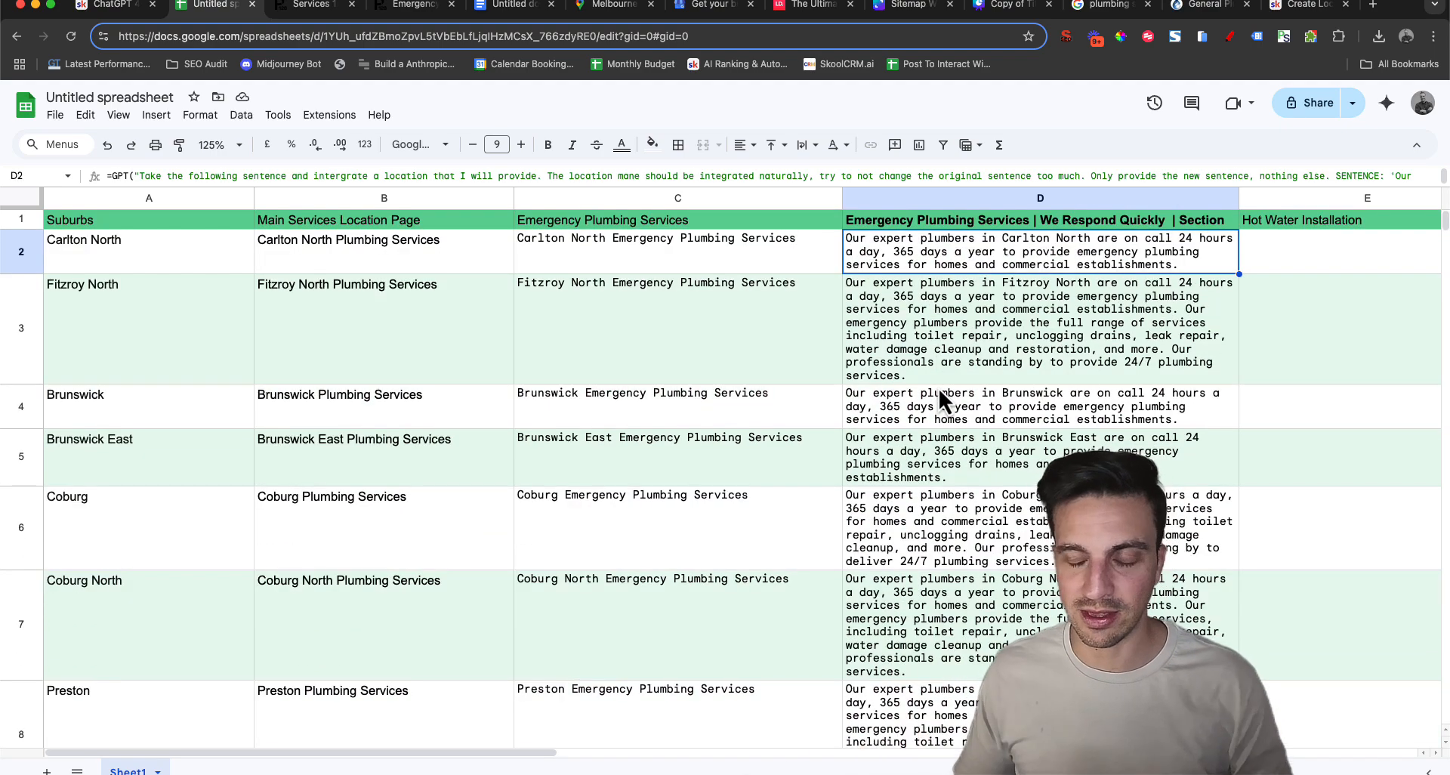
pyautogui.scroll(-3, 957, 428)
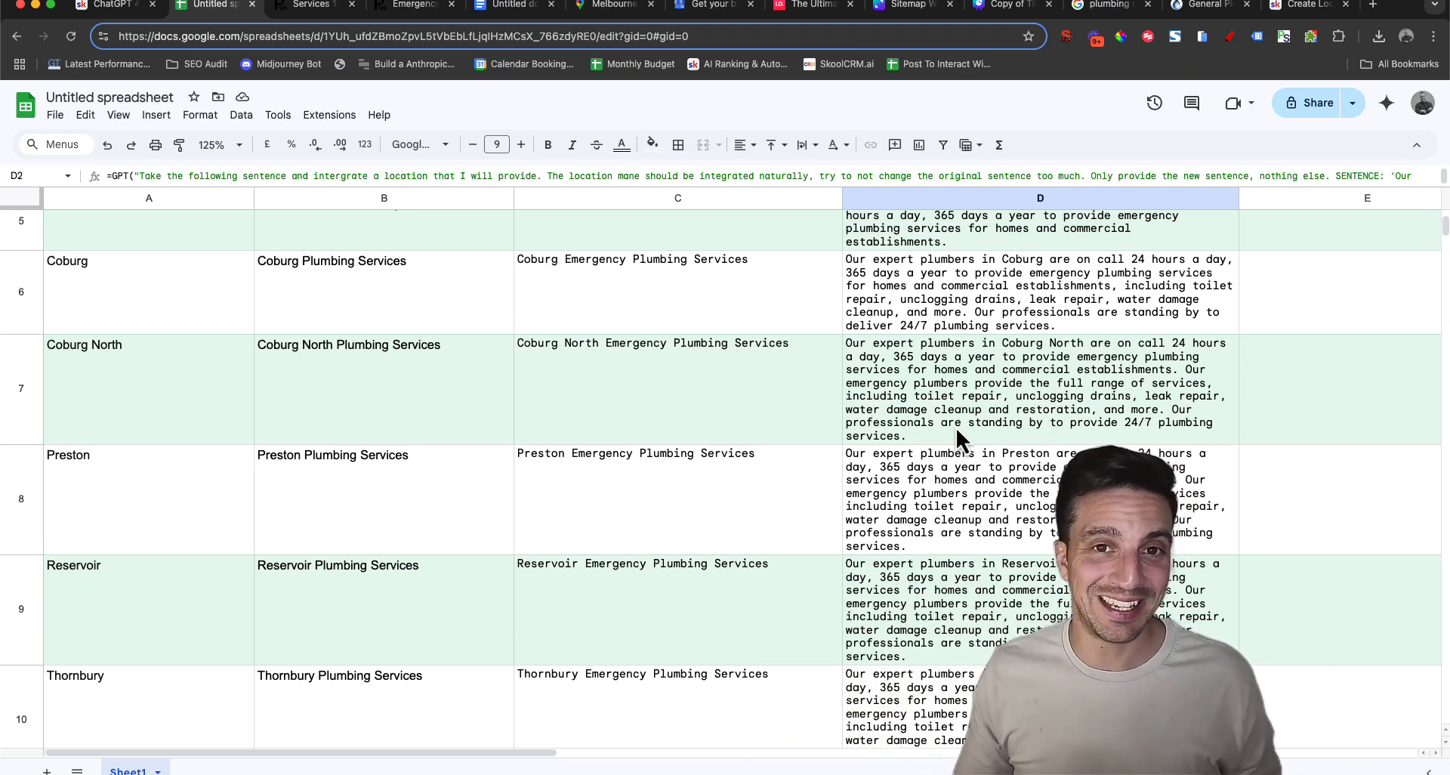
pyautogui.scroll(3, 960, 338)
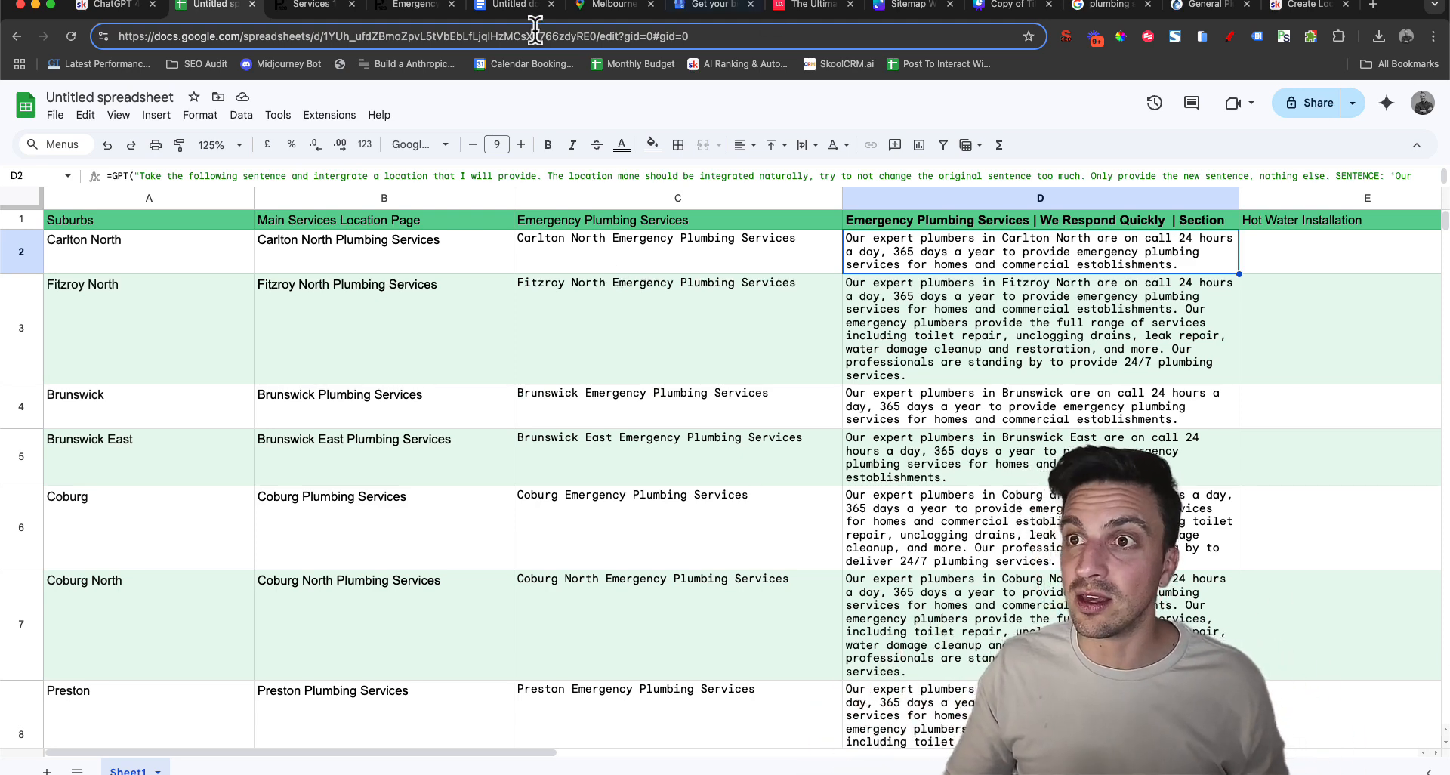
# Return to the Canva sitemap whiteboard, look over the Carlton emergency page mockup and view the whole sitemap full screen
pyautogui.click(908, 6)
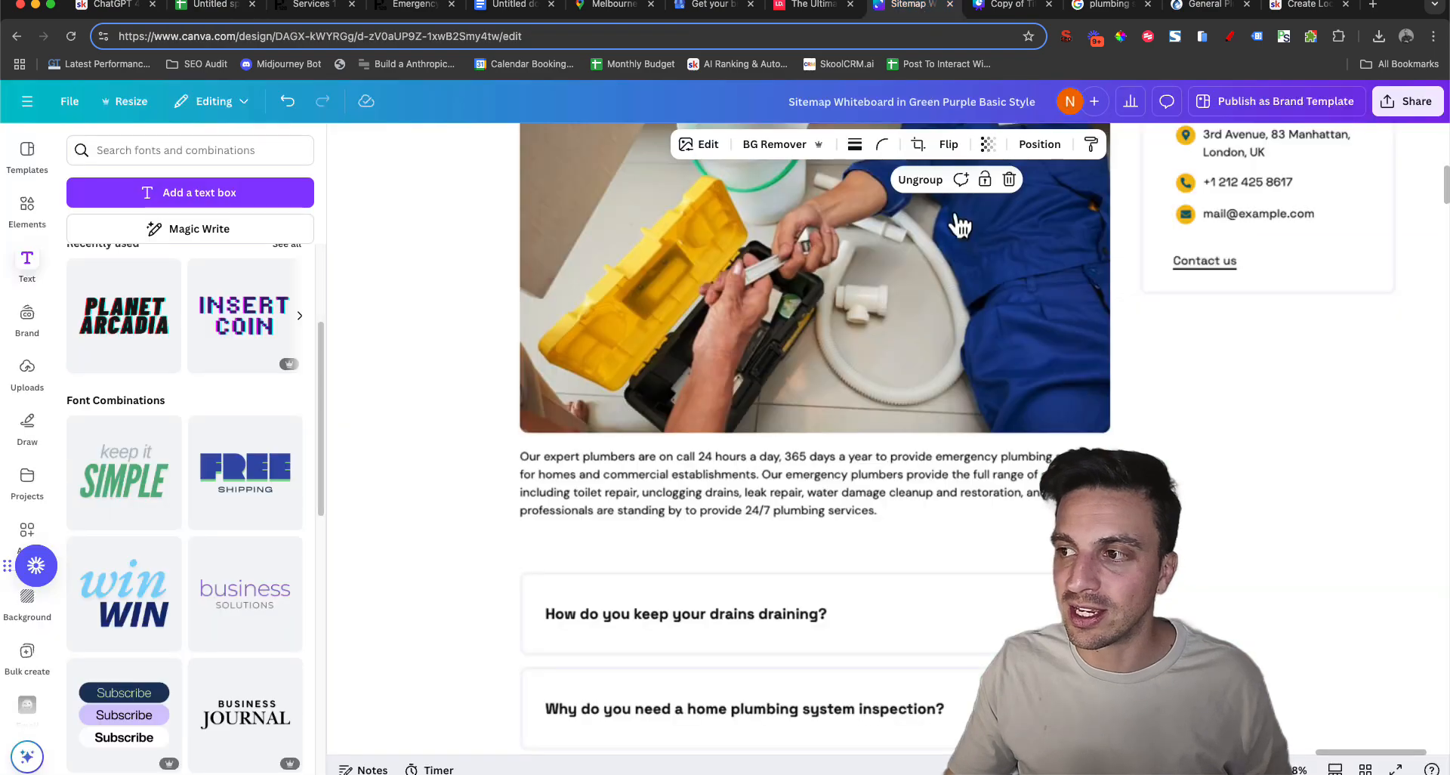
pyautogui.scroll(-6, 627, 410)
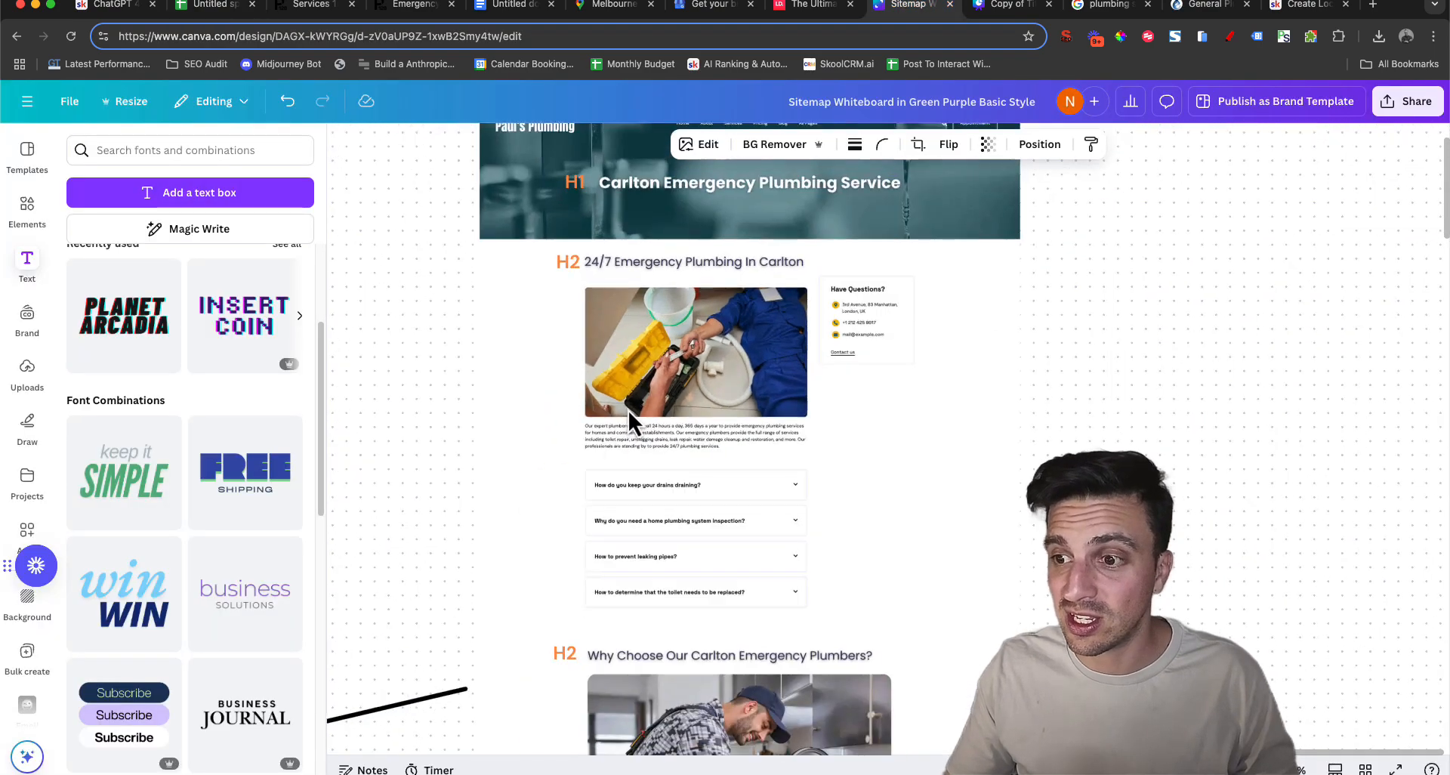
pyautogui.scroll(-3, 553, 348)
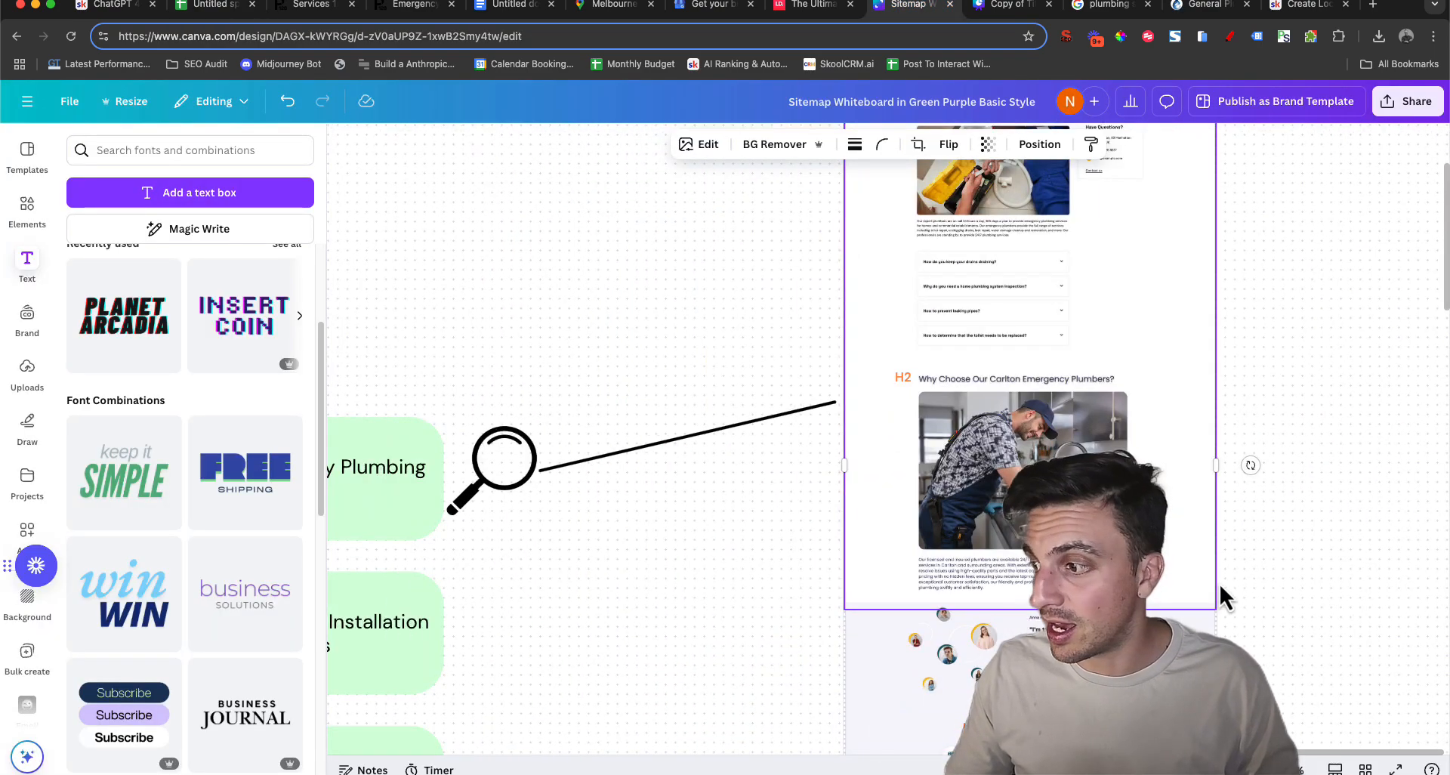
pyautogui.click(1396, 769)
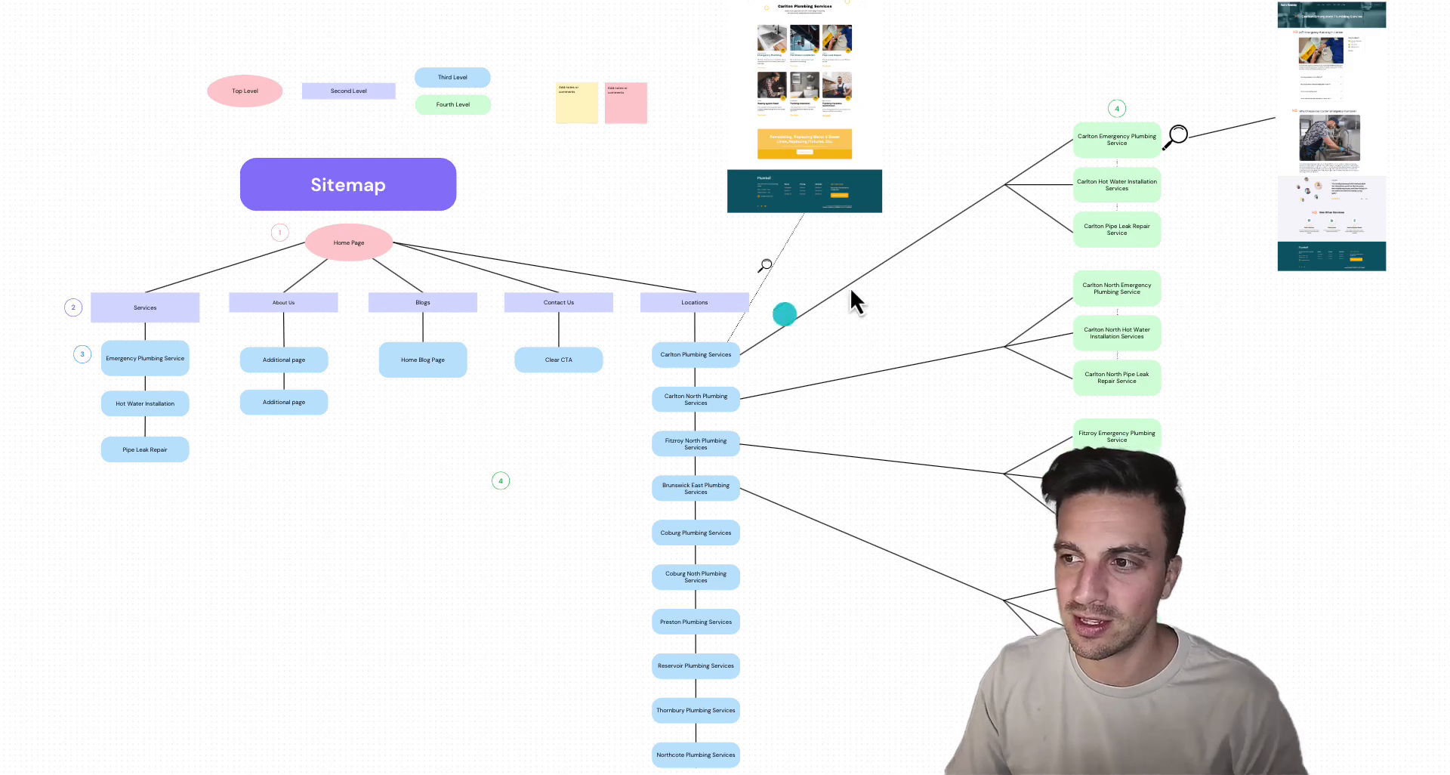
pyautogui.scroll(5, 754, 320)
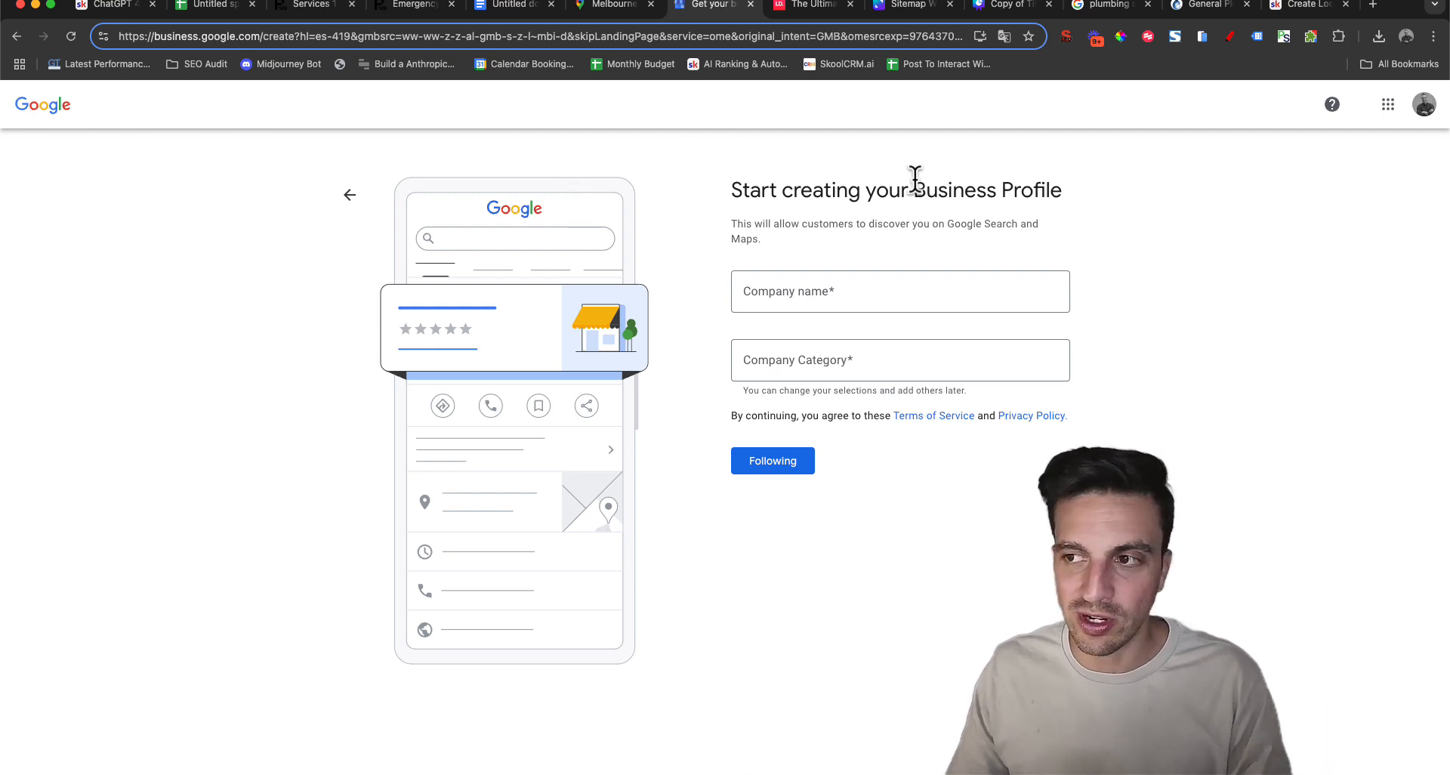
# In the Google Business Profile setup, create a new business named Paul's Plumbing with the company category Plomero
pyautogui.click(788, 299)
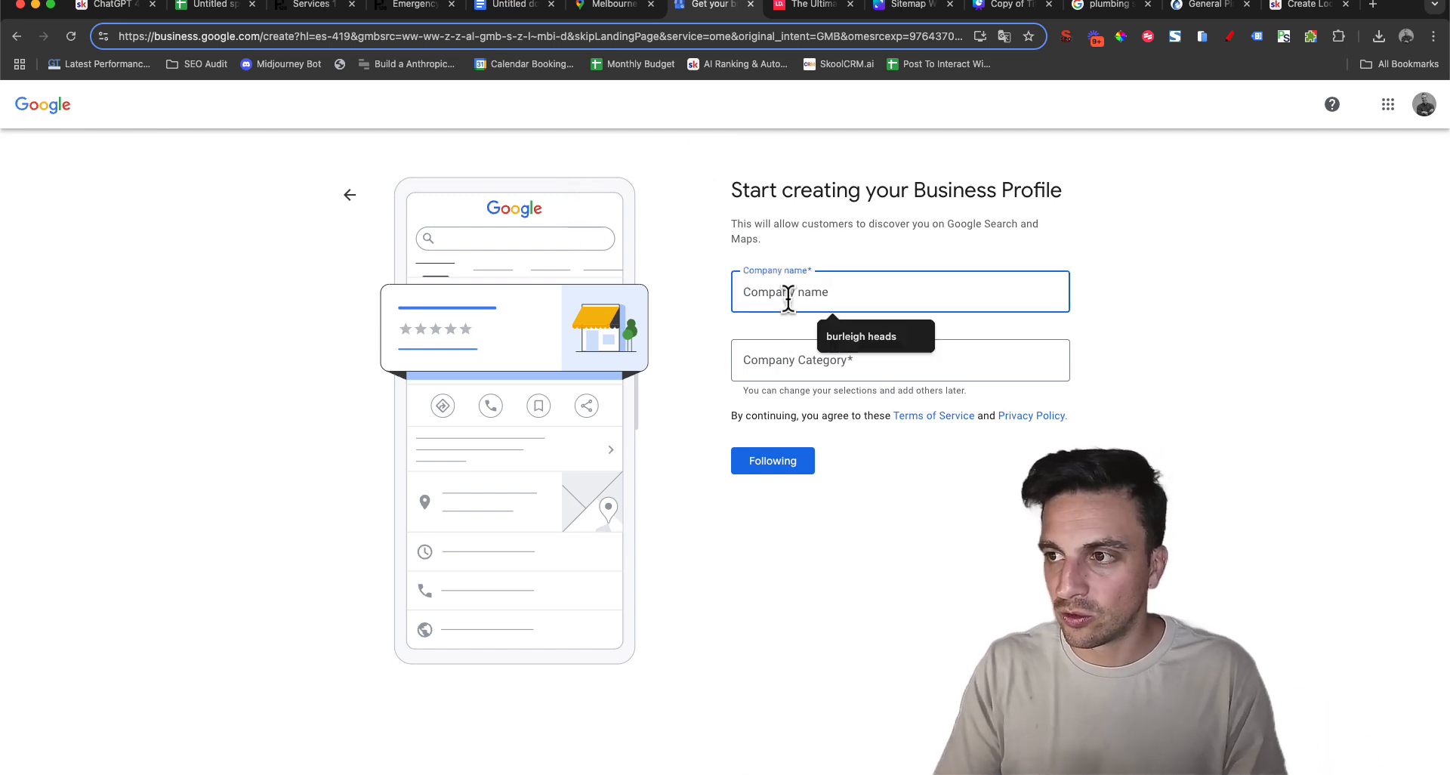
pyautogui.write('P')
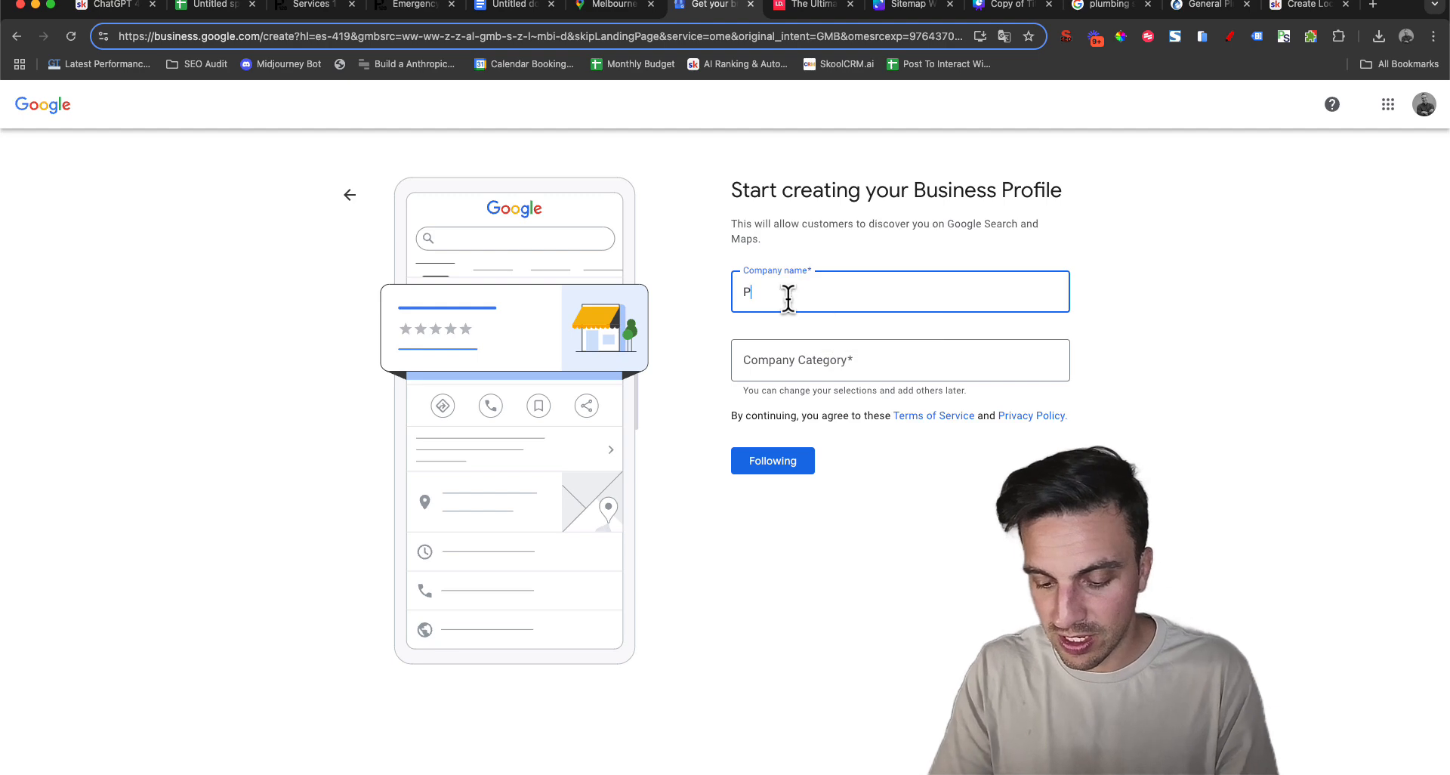
pyautogui.write("aul's Plumbing")
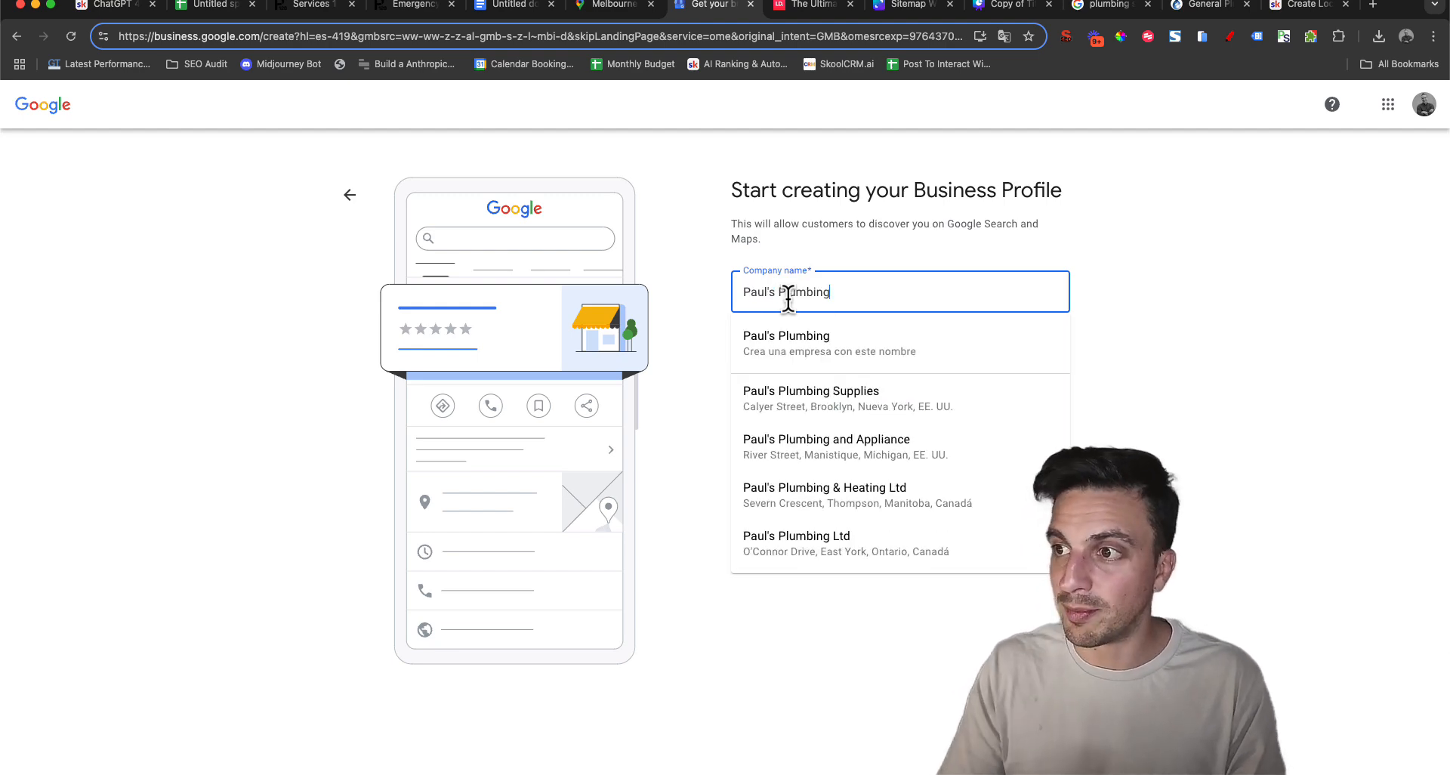
pyautogui.click(823, 342)
pyautogui.click(829, 358)
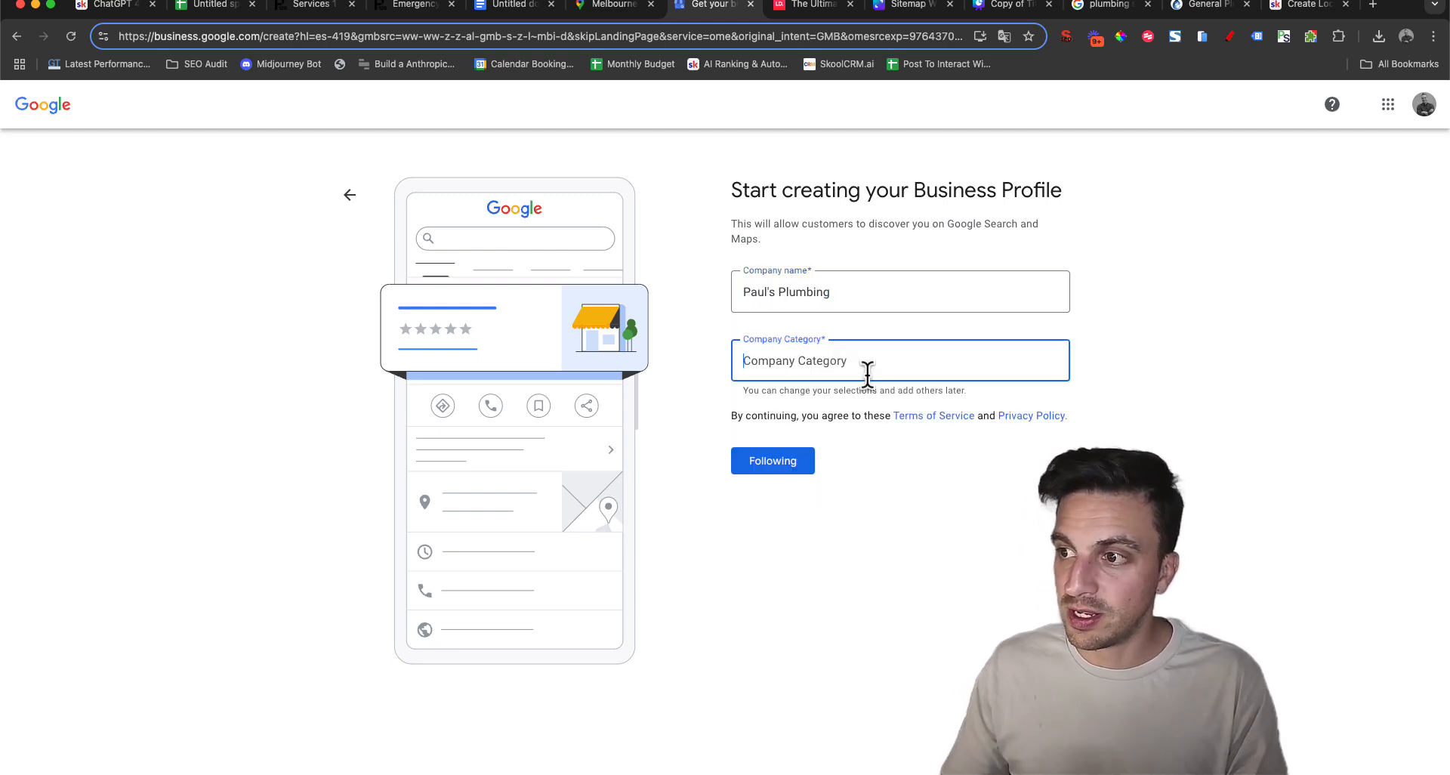
pyautogui.click(773, 462)
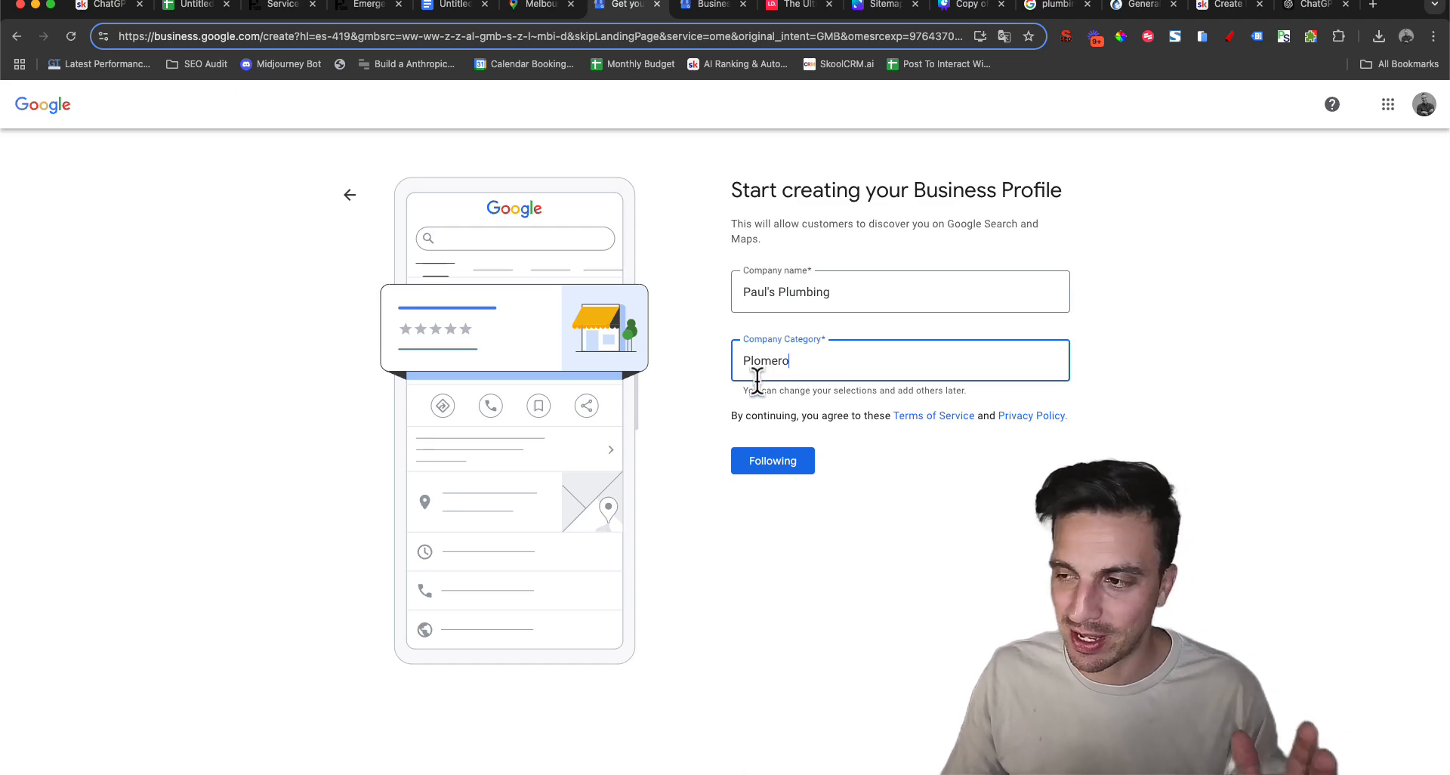
pyautogui.click(775, 463)
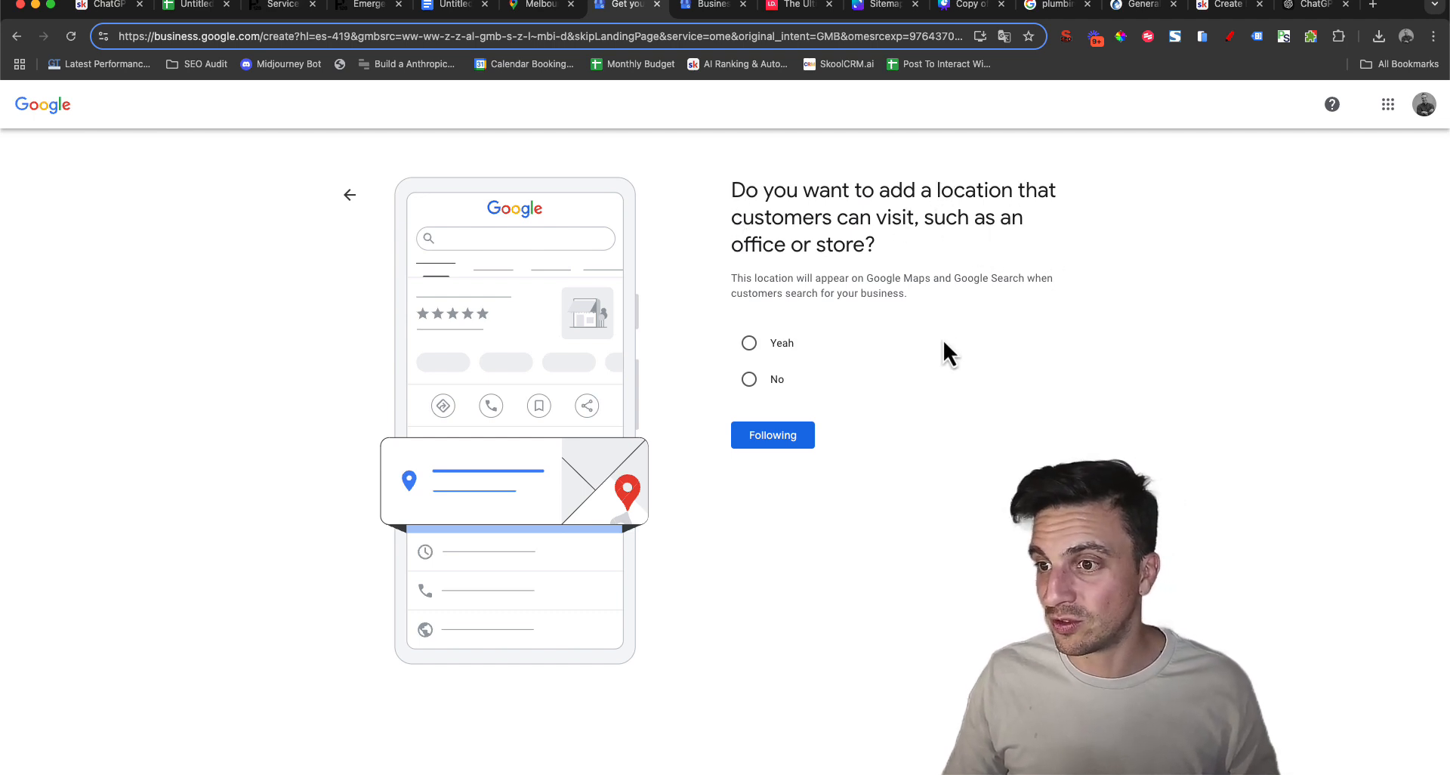
# Answer No to adding a location customers can visit, and add Melbourne, Victoria, Australia as a service area
pyautogui.click(749, 380)
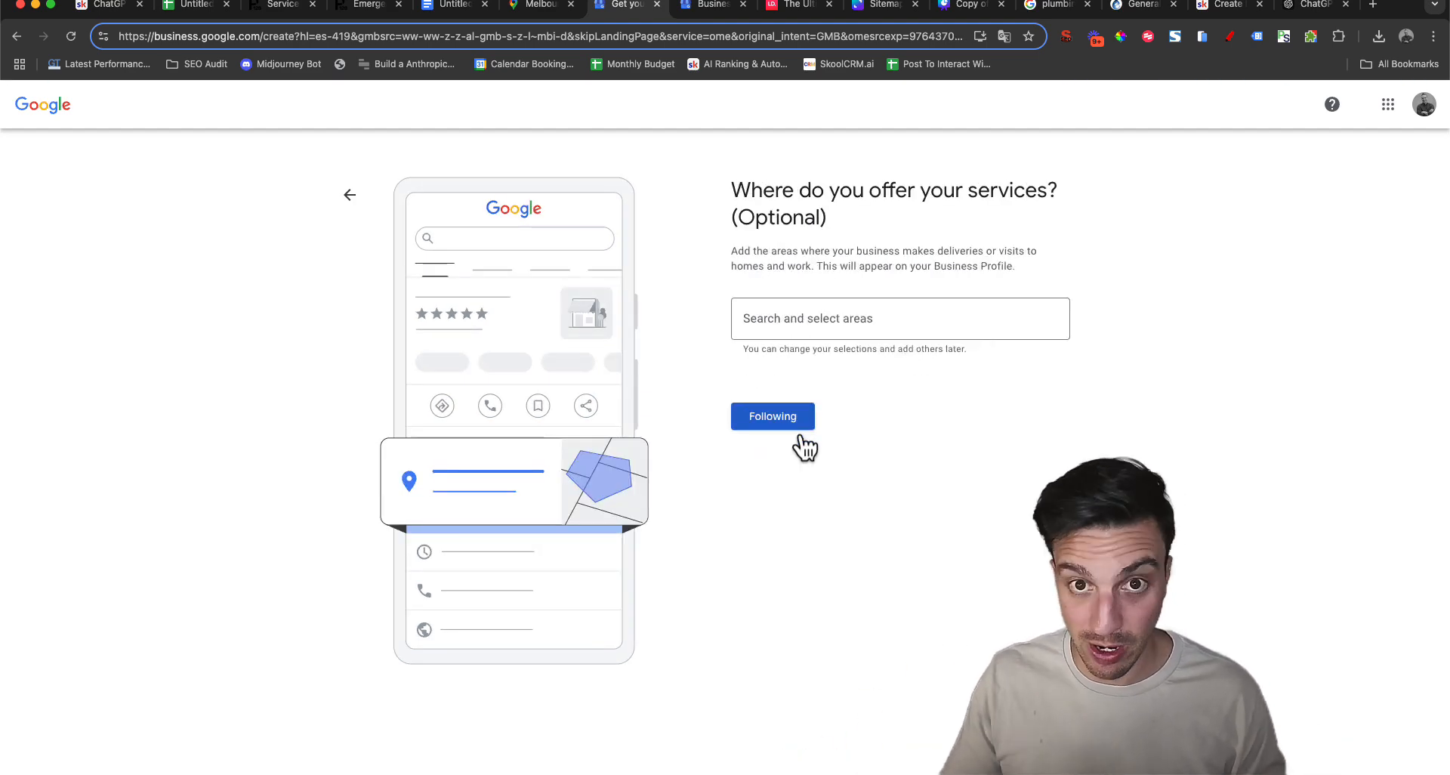
pyautogui.click(858, 305)
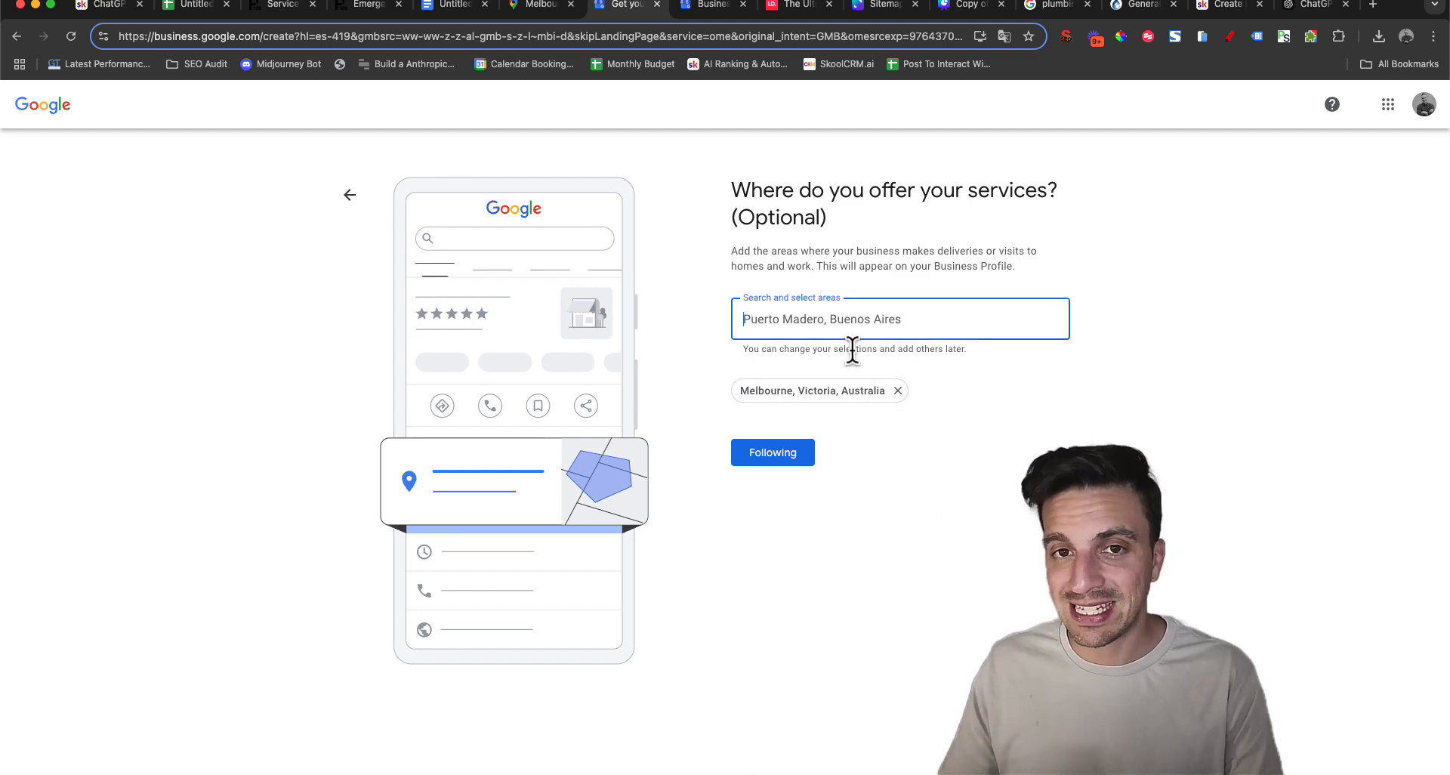
# Copy suburb names from the spreadsheet's column A and submit Carlton North and Fitzroy North, Victoria as additional service areas
pyautogui.click(202, 12)
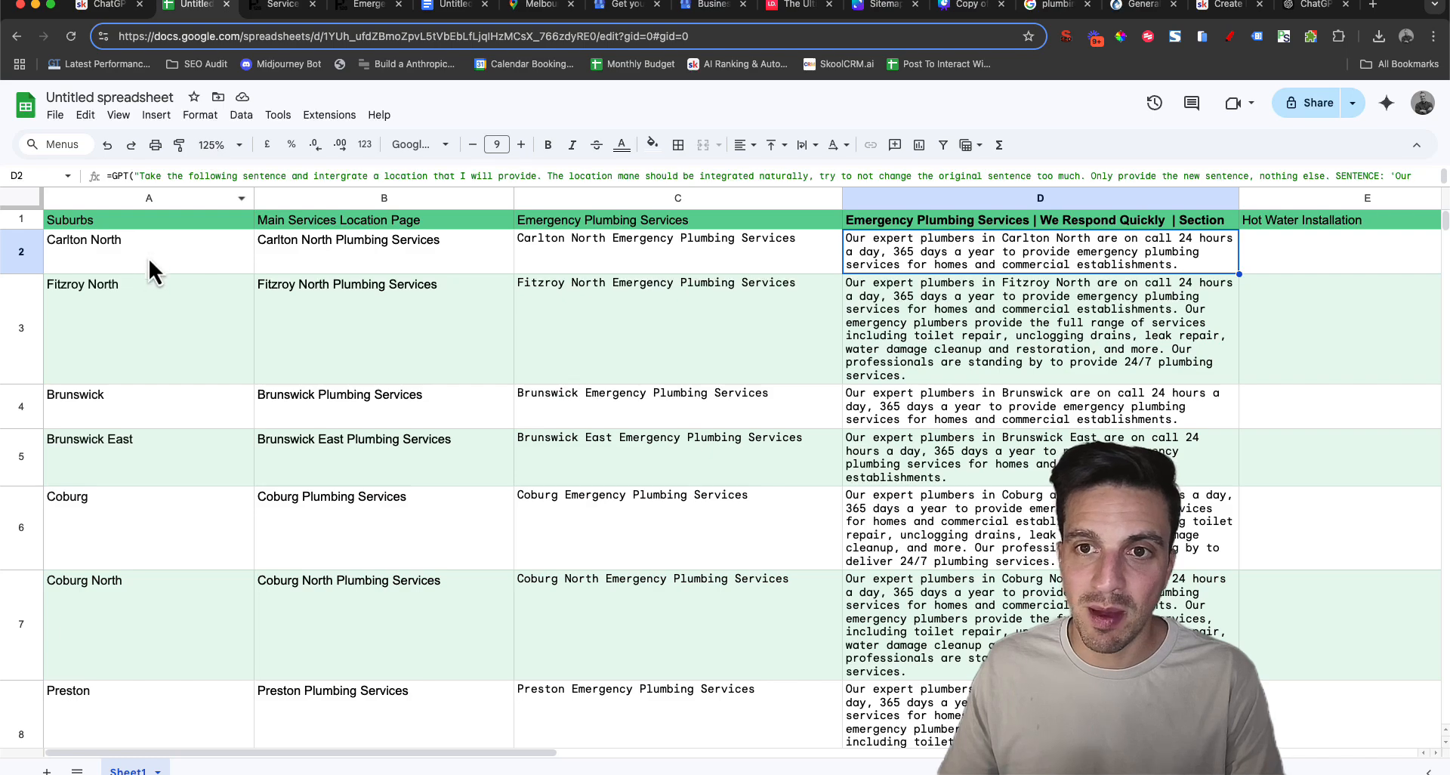
pyautogui.scroll(-3, 136, 550)
pyautogui.moveTo(155, 247); pyautogui.dragTo(190, 467)
pyautogui.scroll(-20, 138, 549)
pyautogui.scroll(9, 189, 460)
pyautogui.scroll(-4, 167, 582)
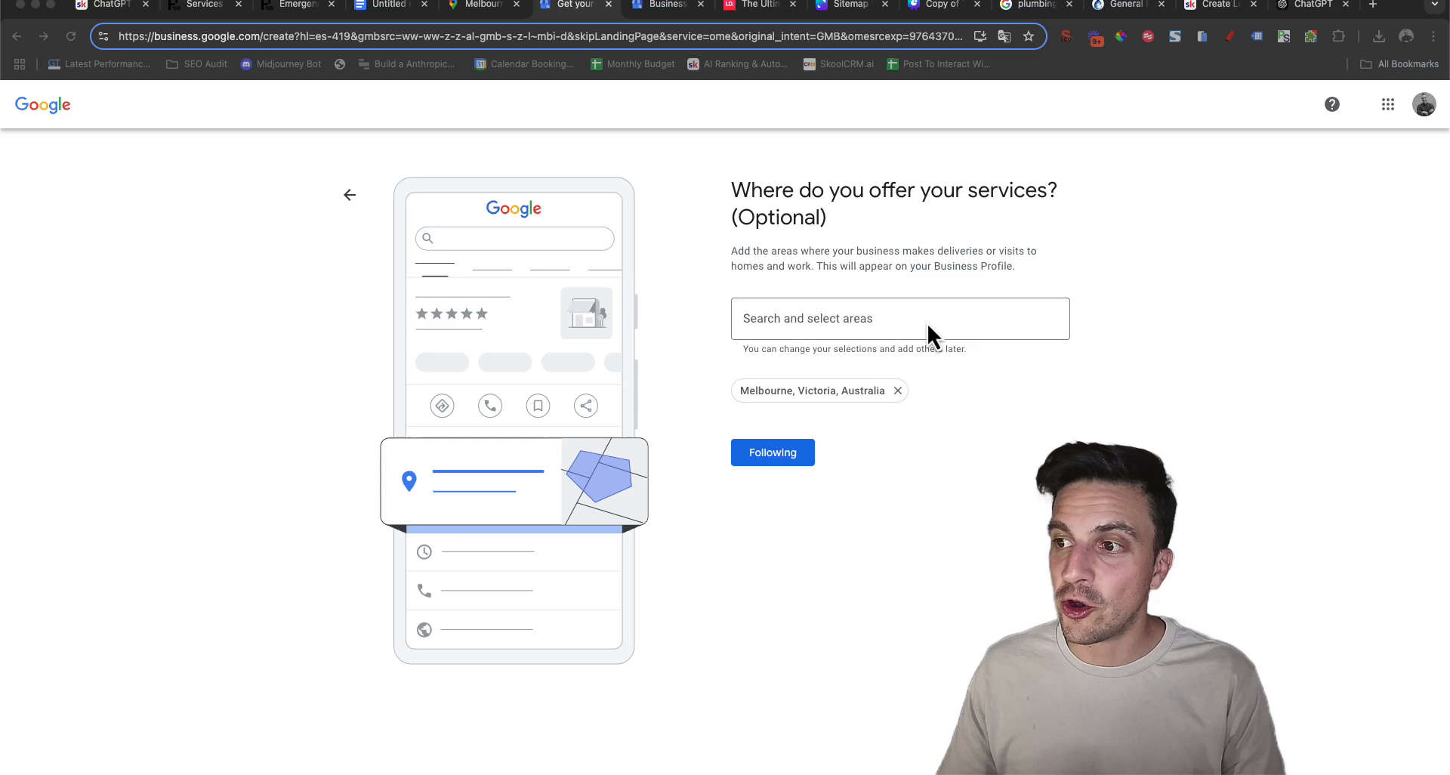
pyautogui.click(926, 321)
pyautogui.write('Puerto Madero, Buenos Aires')
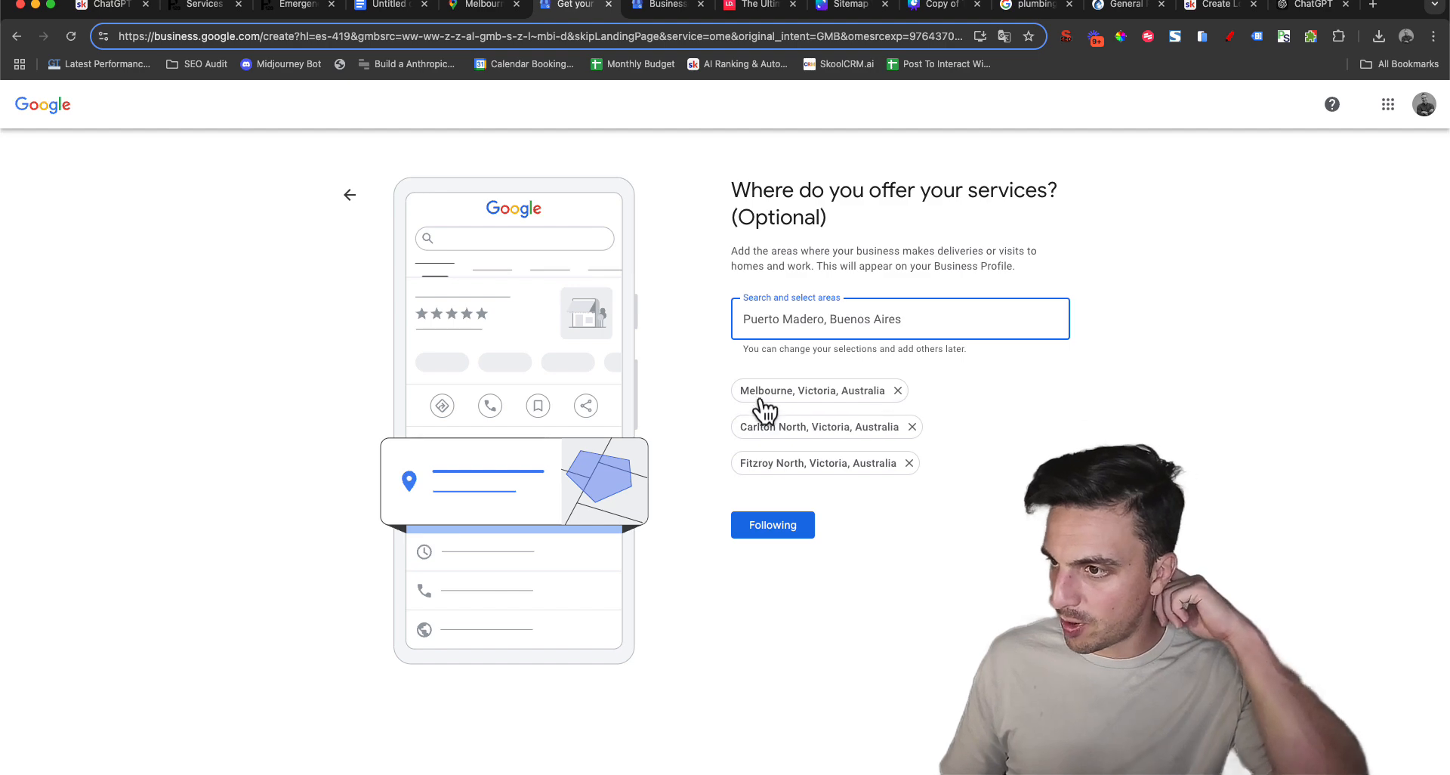
pyautogui.click(760, 532)
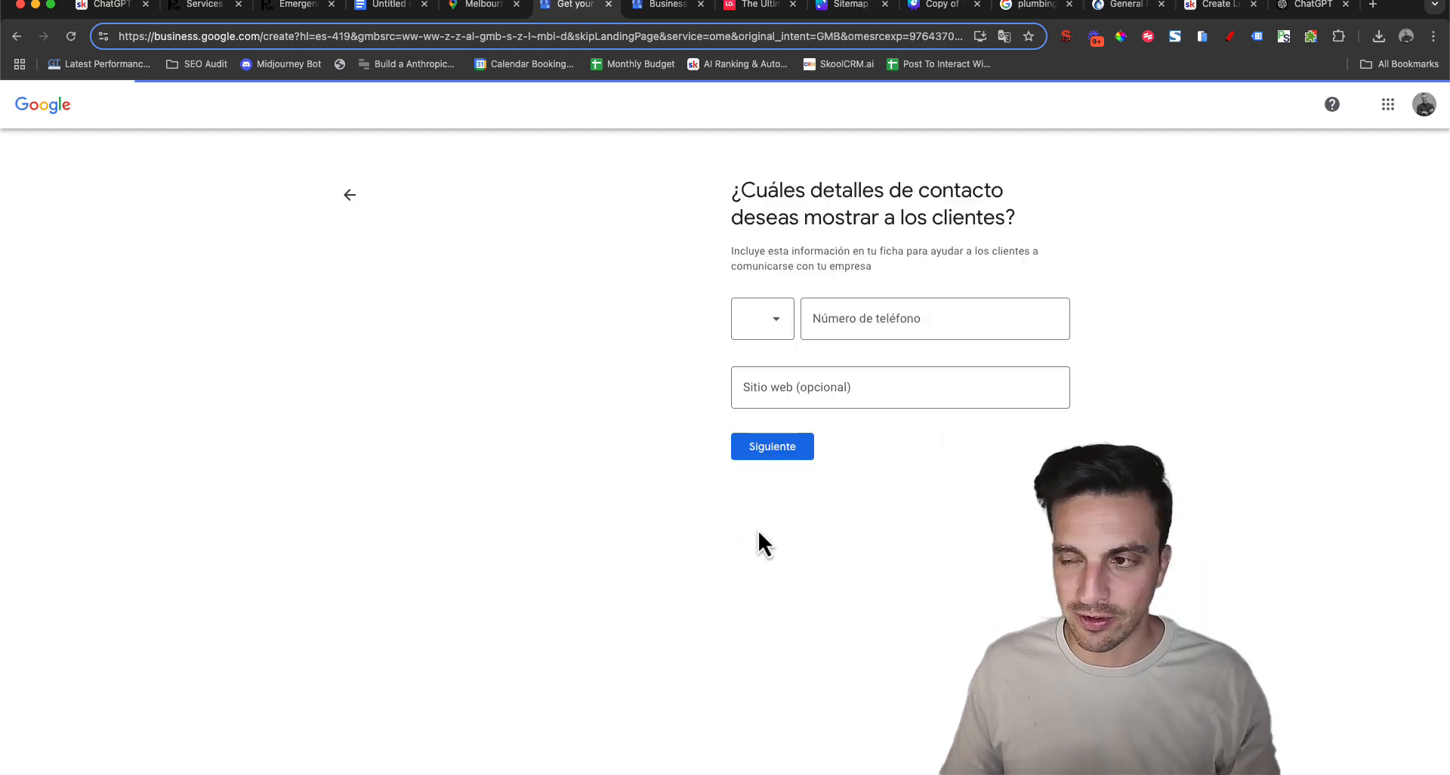
# Leave the contact phone number and website blank, and proceed to the services setup
pyautogui.click(872, 398)
pyautogui.click(792, 453)
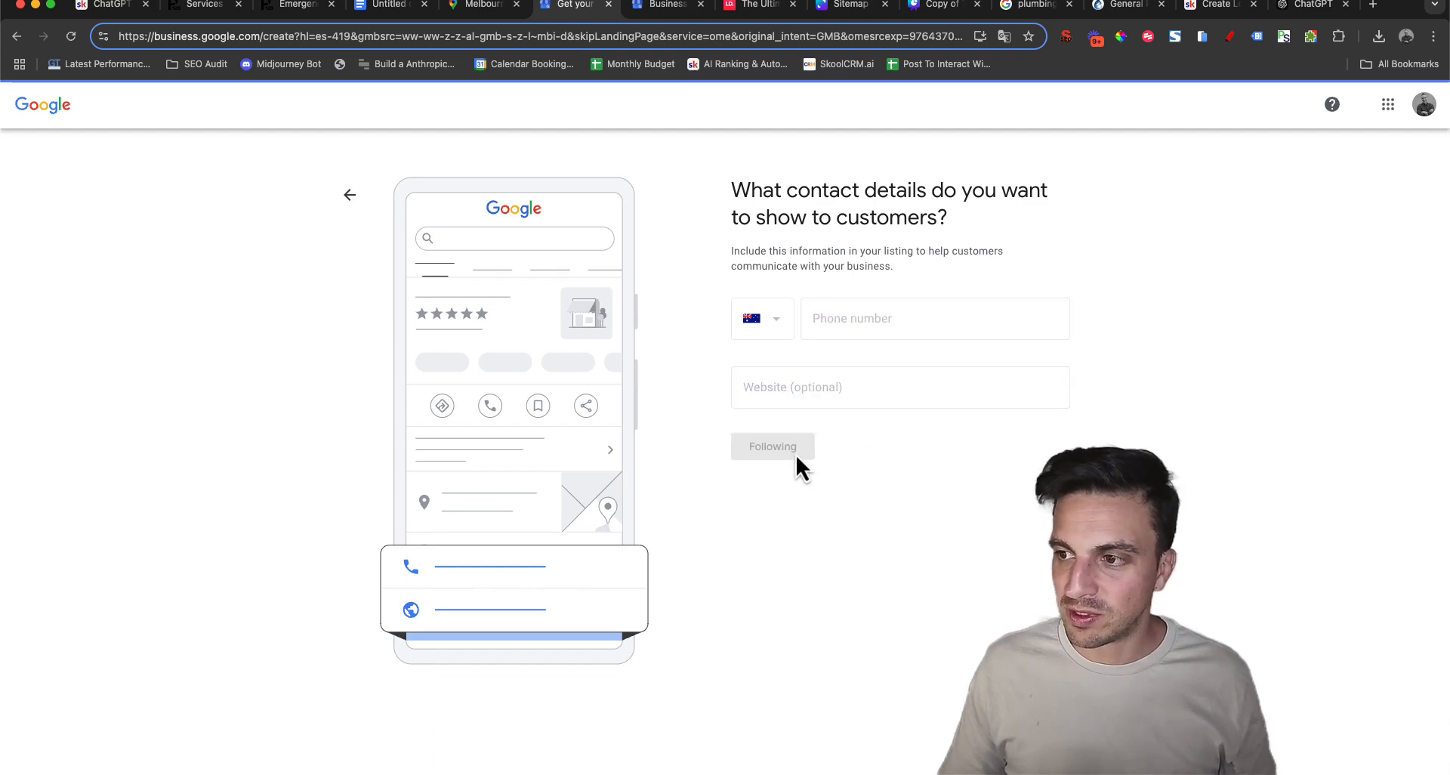
pyautogui.click(814, 762)
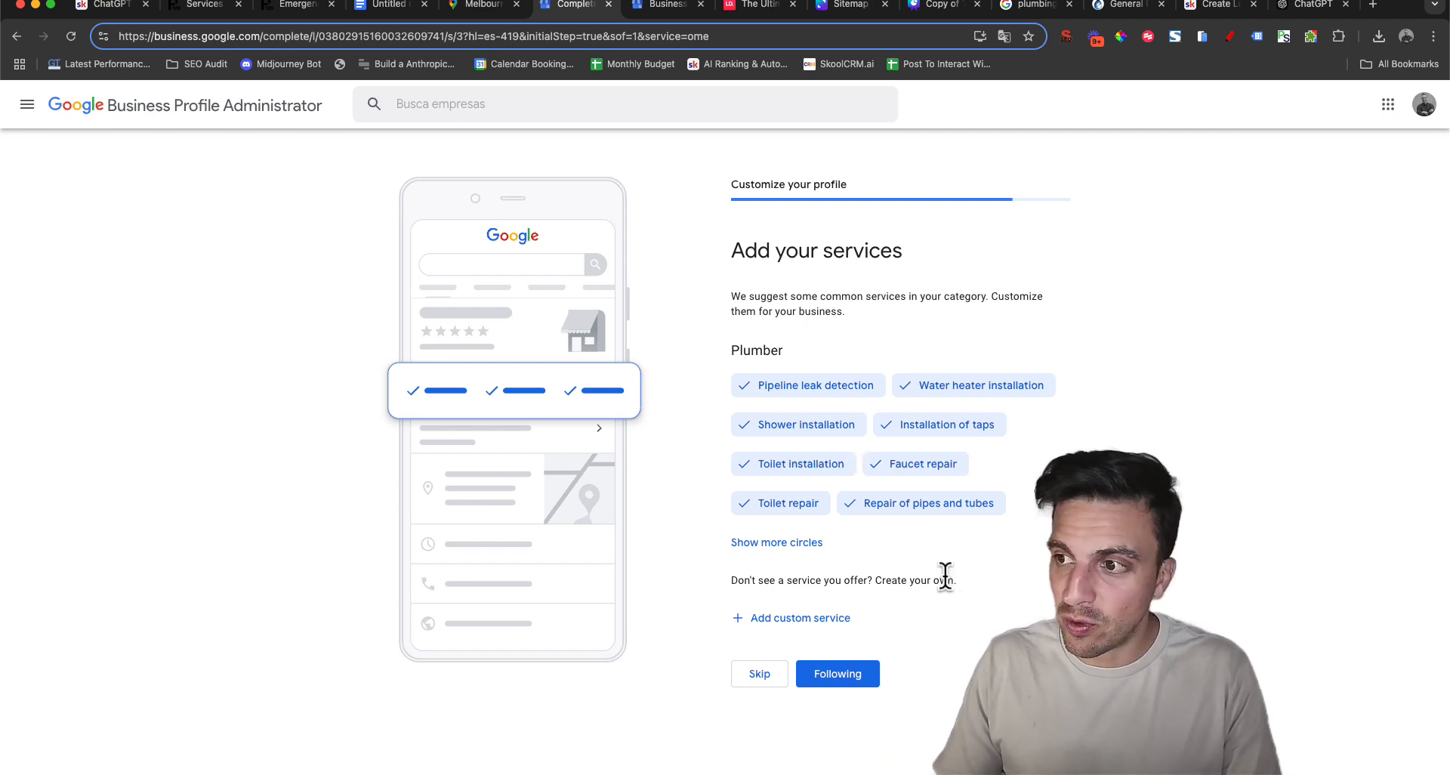
# Keep Pipeline leak detection selected and expand the full list of suggested plumber services
pyautogui.click(825, 394)
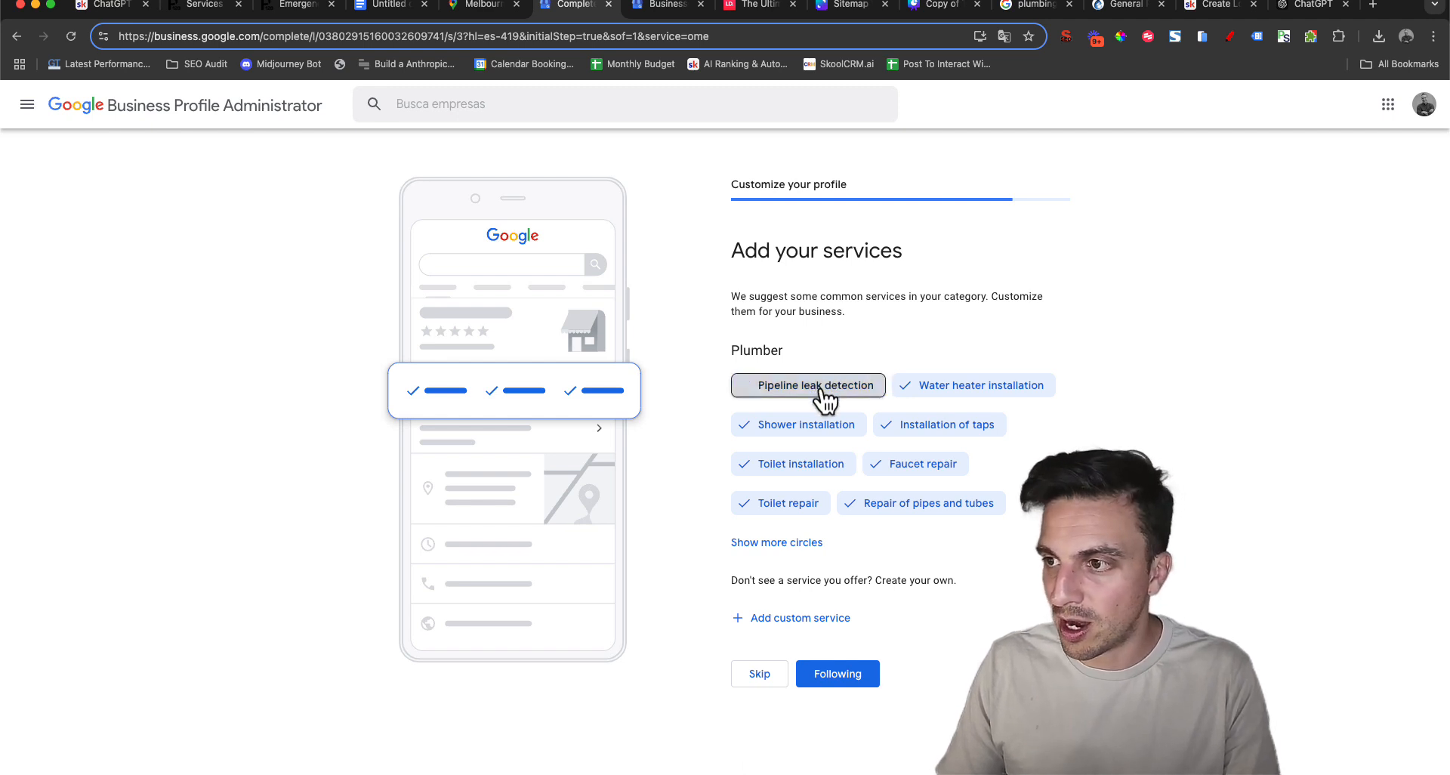
pyautogui.click(825, 393)
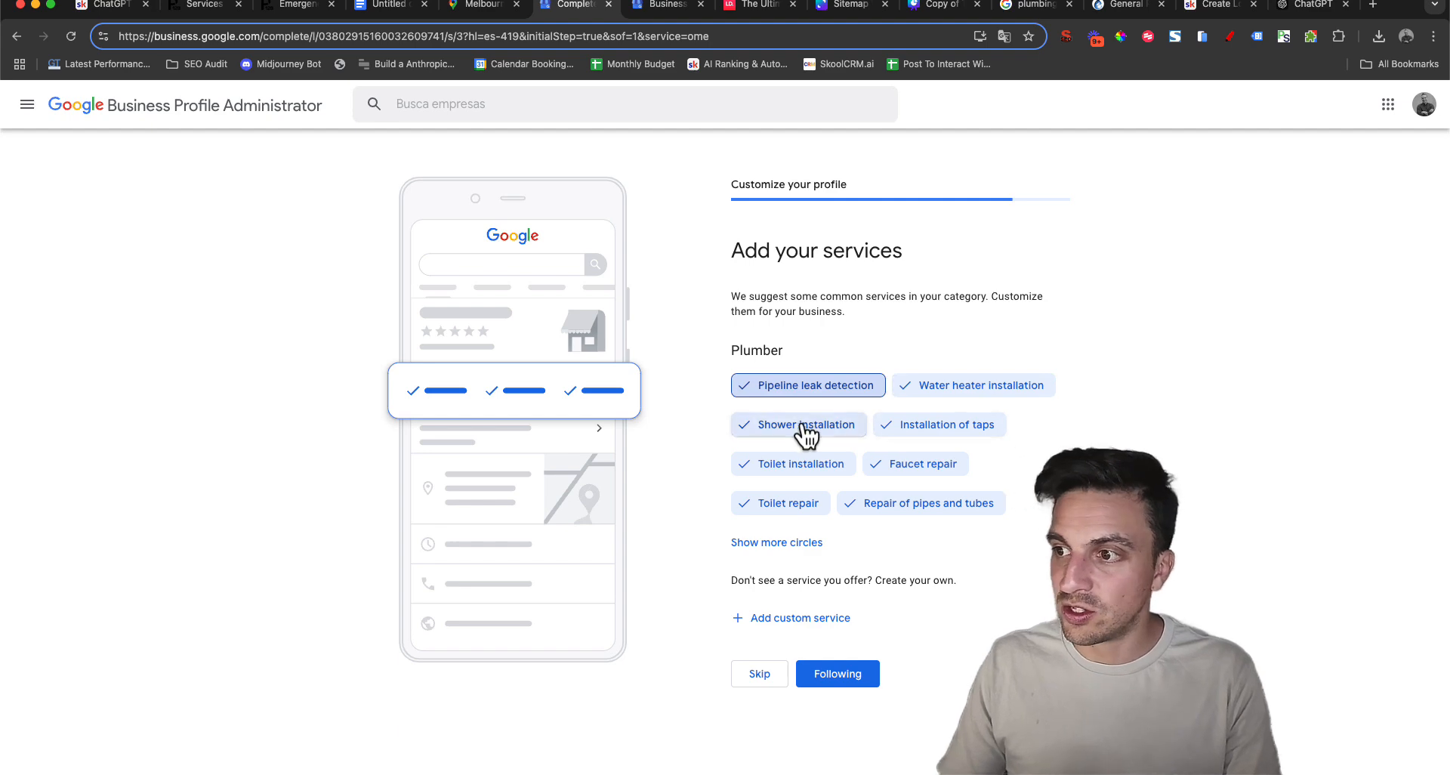
pyautogui.click(762, 544)
pyautogui.scroll(-4, 797, 533)
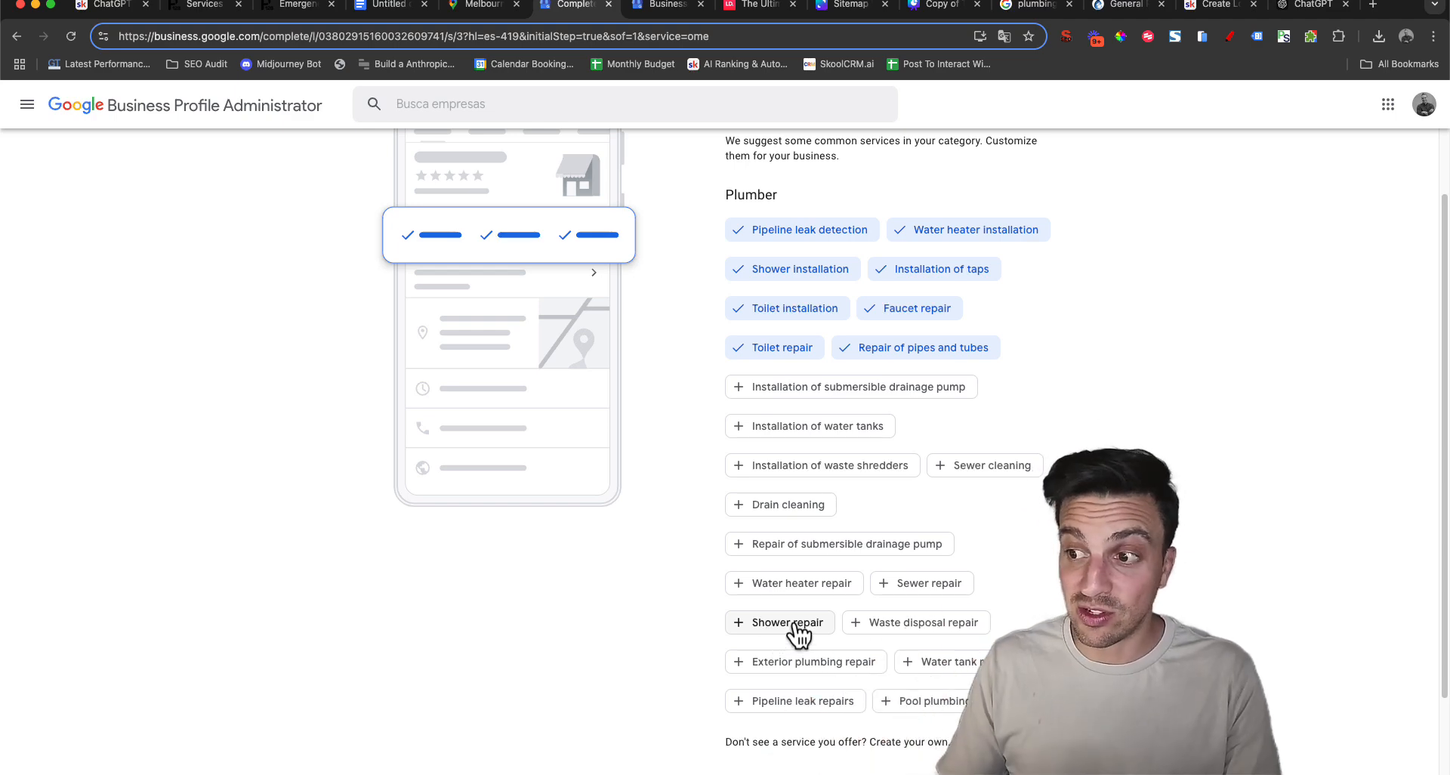
# Add drain cleaning and repairs for water heaters, sewers, showers, water tanks, pipeline leaks, pool plumbing and exterior plumbing to the services
pyautogui.click(770, 508)
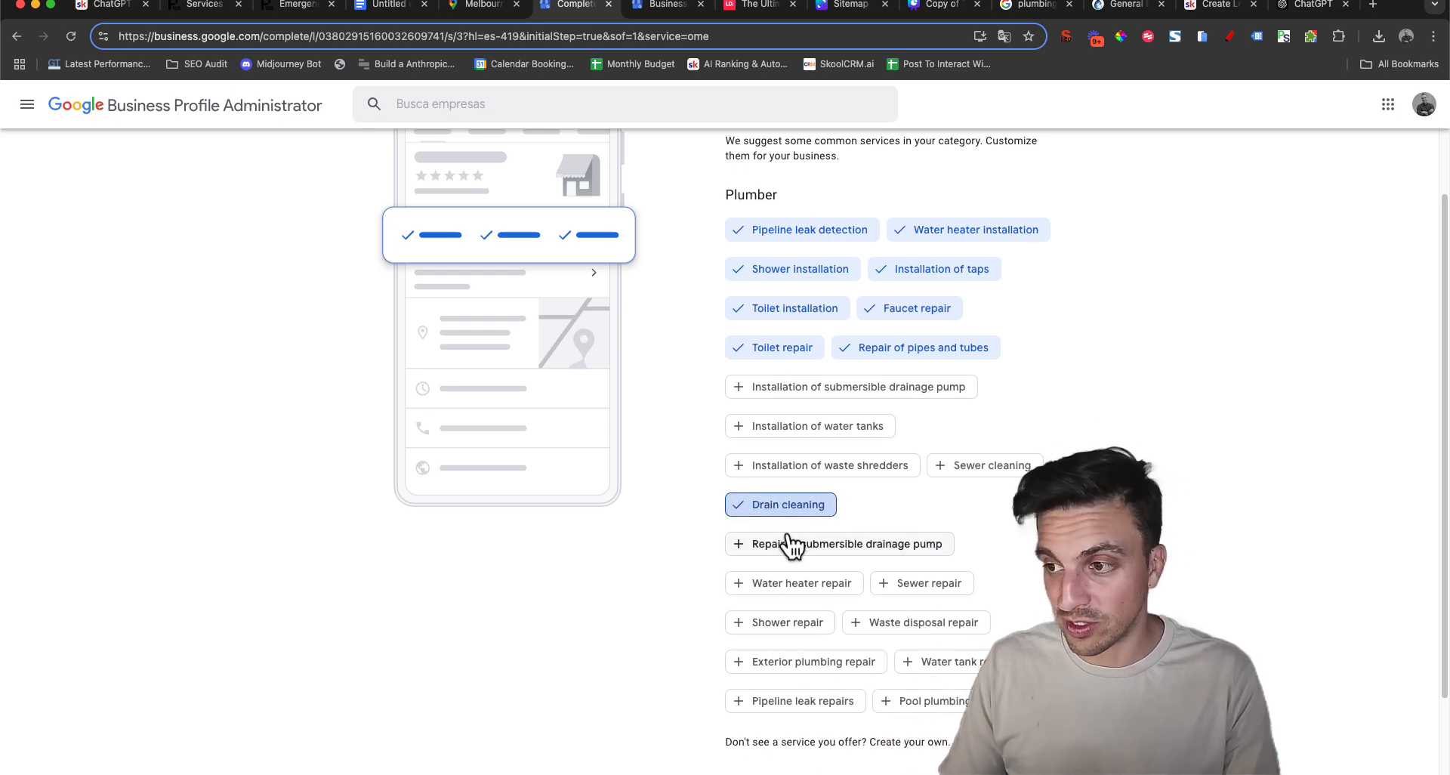
pyautogui.click(797, 585)
pyautogui.click(954, 588)
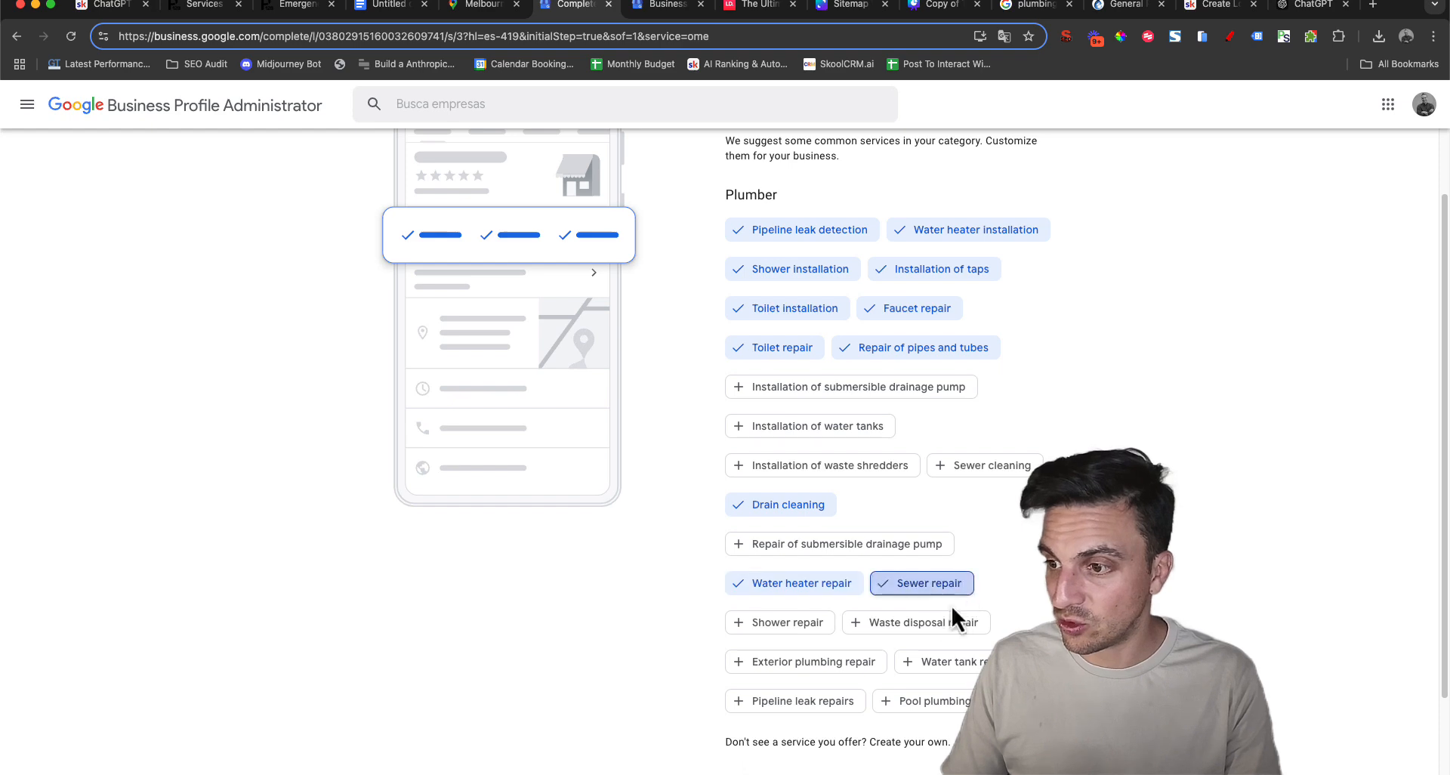
pyautogui.click(808, 635)
pyautogui.click(942, 662)
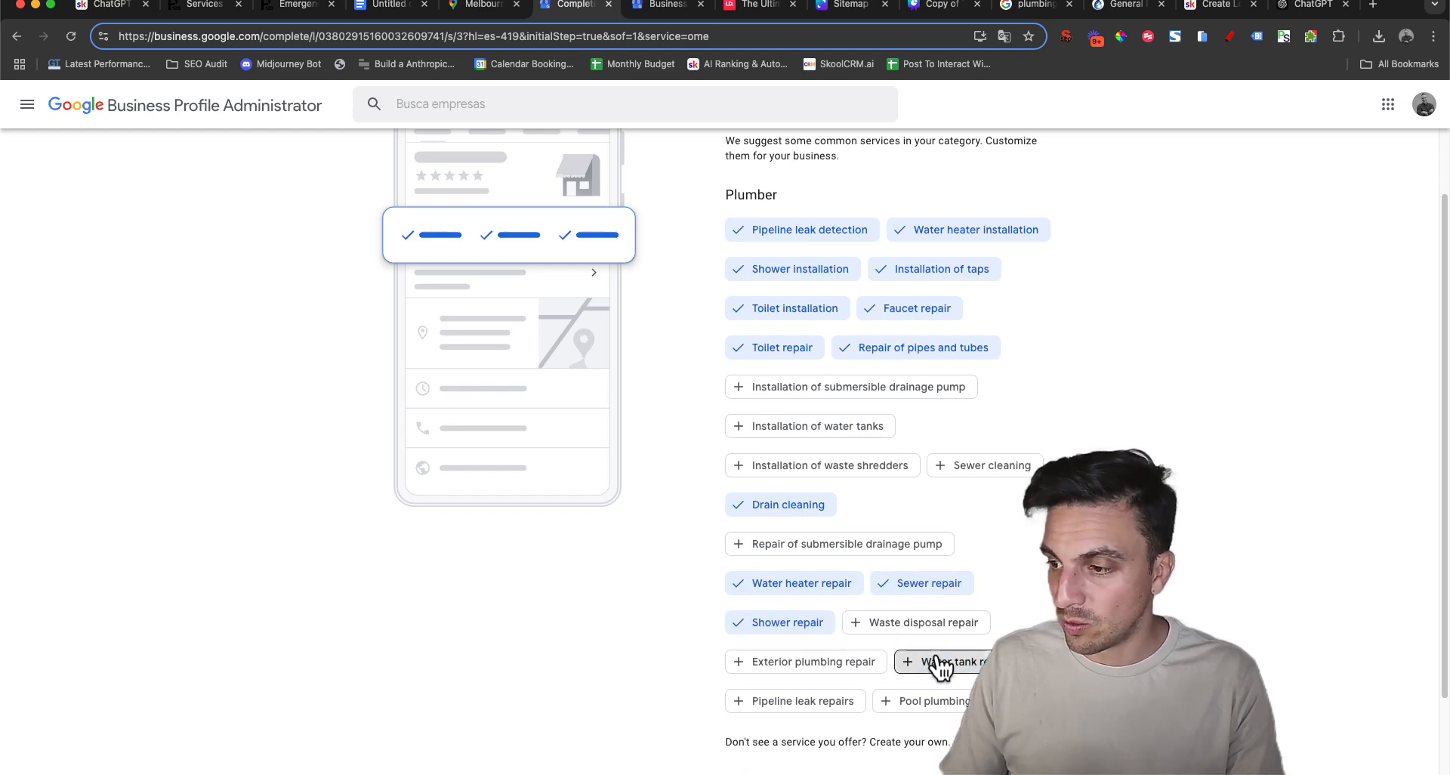
pyautogui.scroll(-3, 831, 680)
pyautogui.click(789, 594)
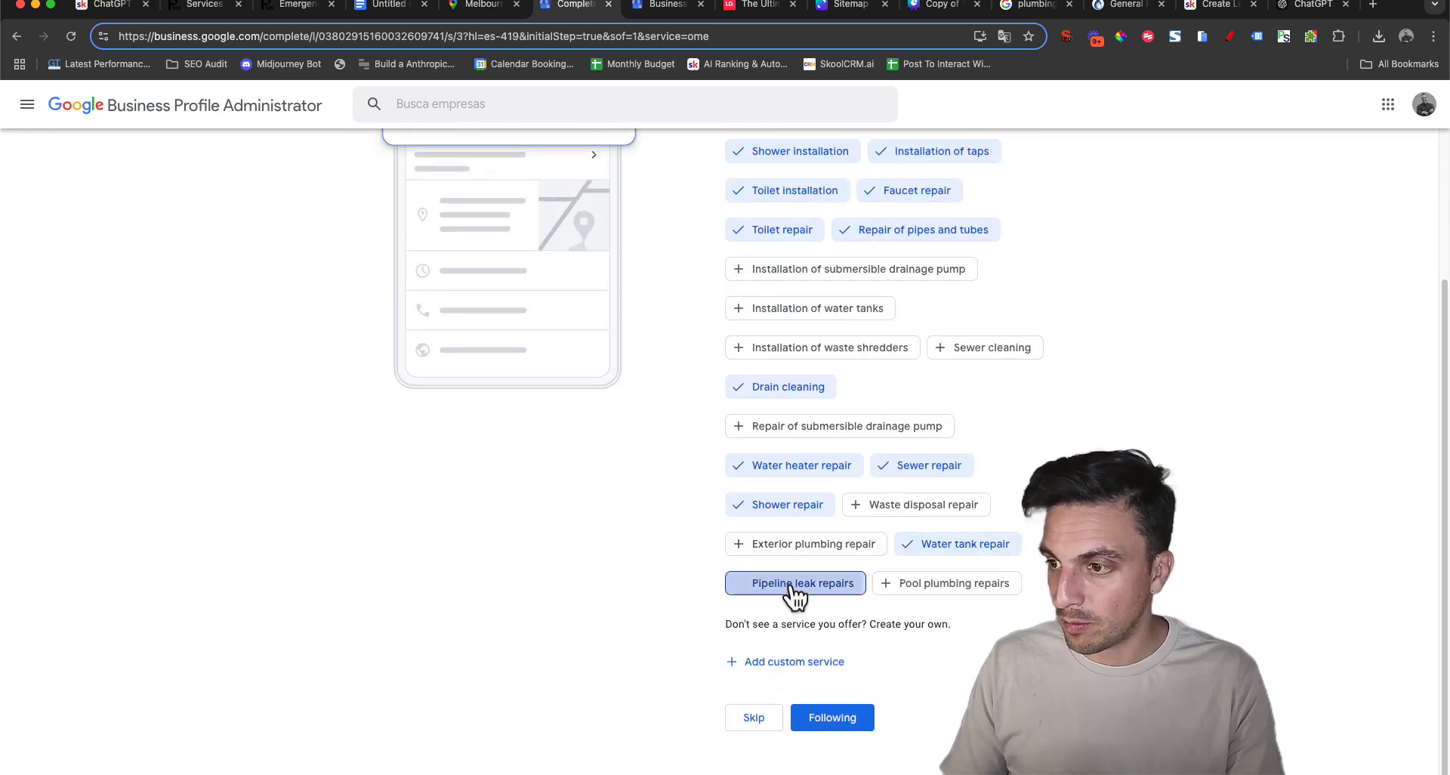
pyautogui.click(943, 593)
pyautogui.click(817, 550)
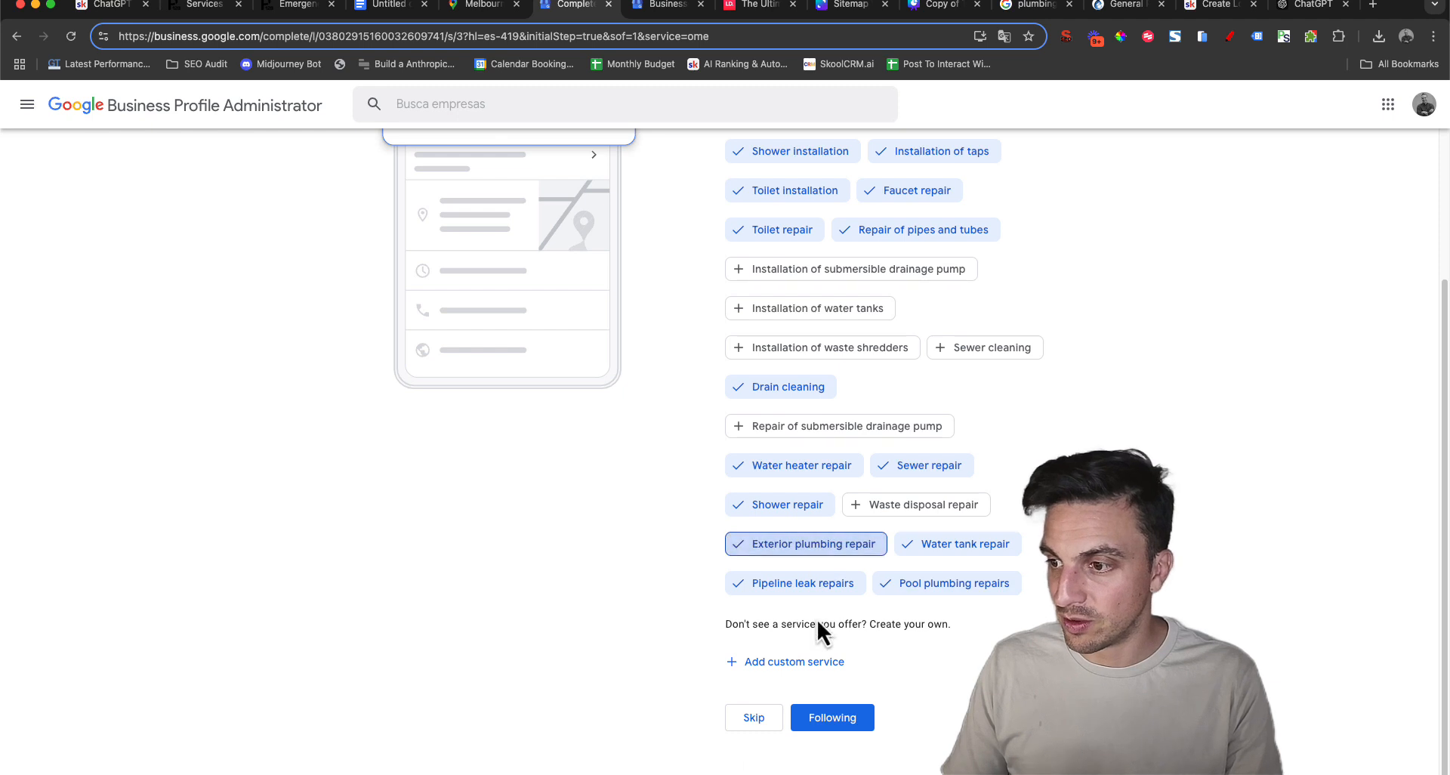
# Open a blank custom service entry, review the selected services and continue to the business hours
pyautogui.click(822, 661)
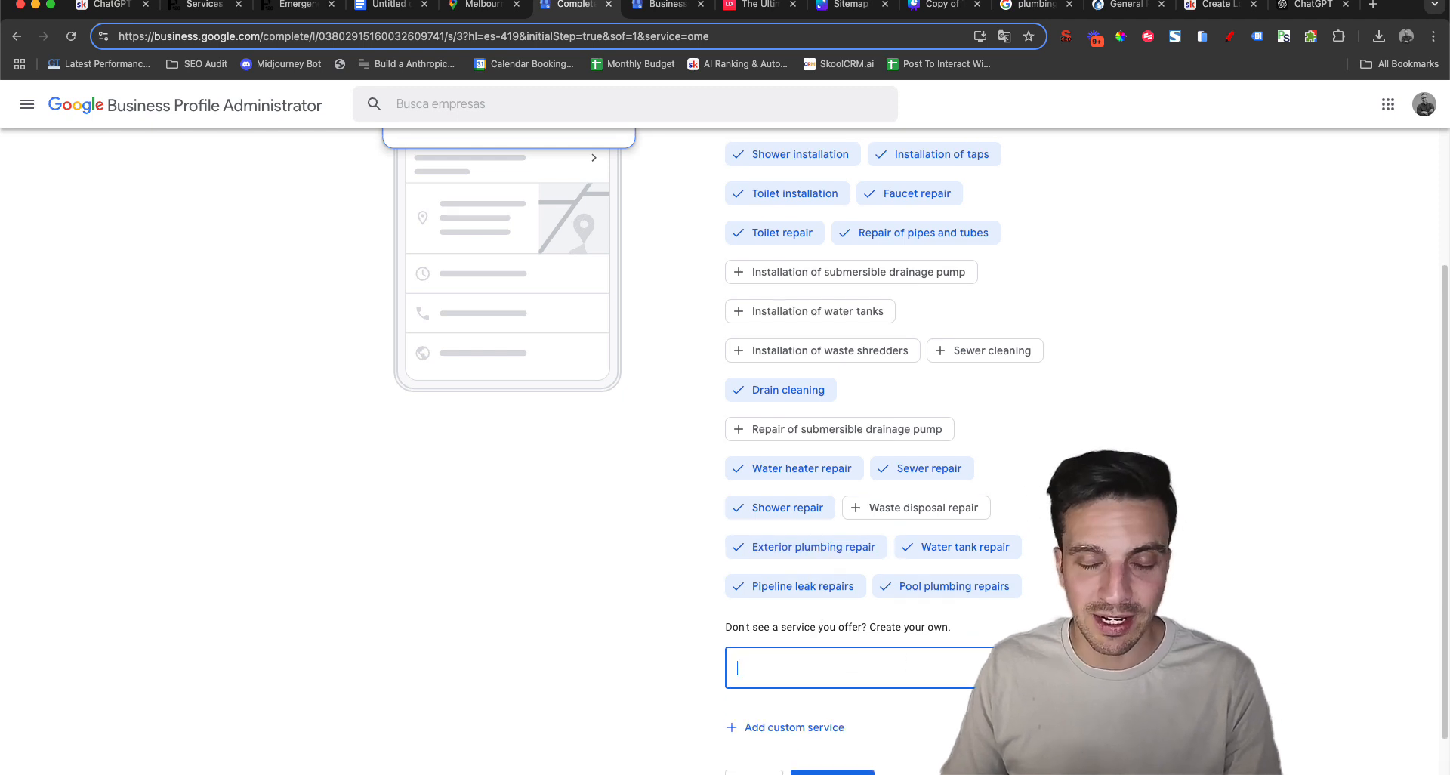
pyautogui.scroll(1, 1068, 575)
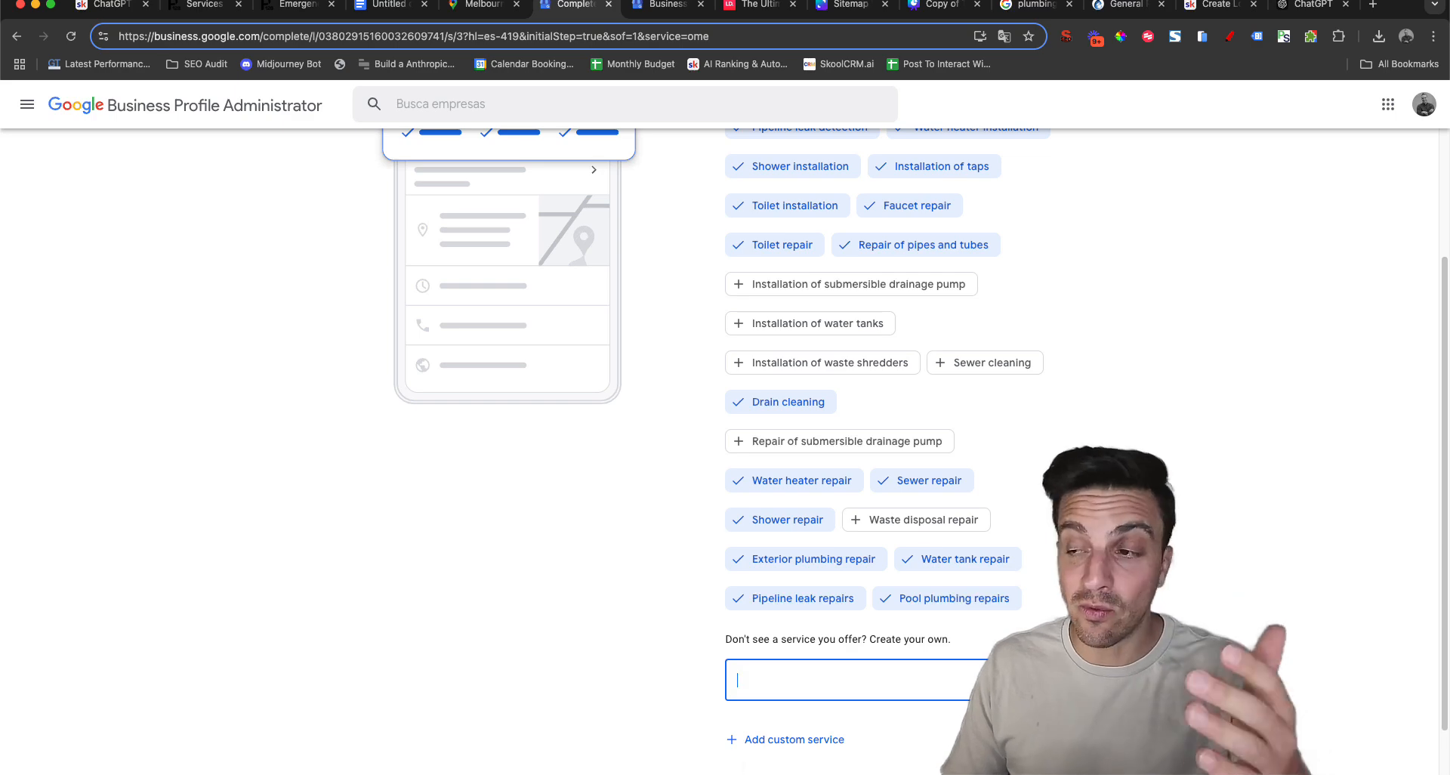
pyautogui.scroll(1, 869, 453)
pyautogui.scroll(-5, 806, 719)
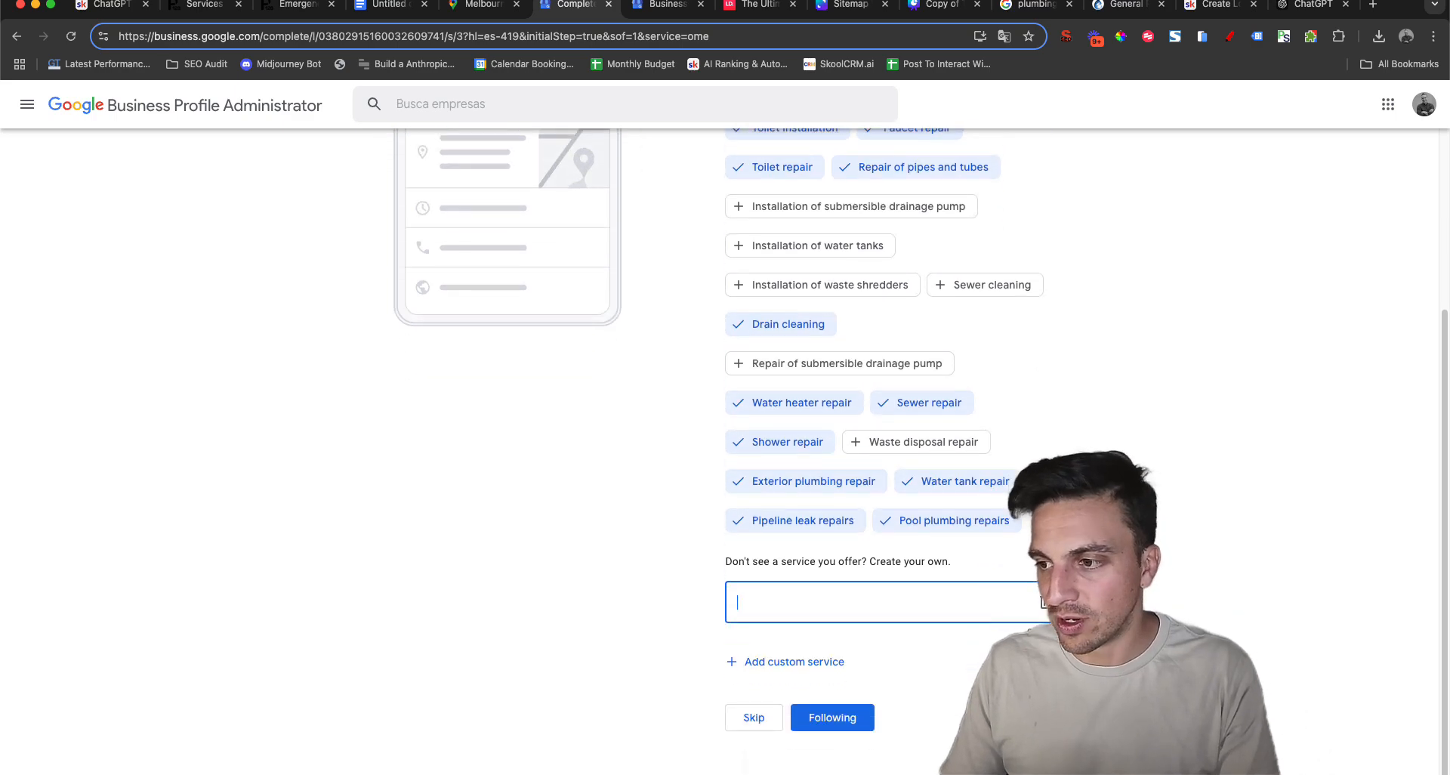
pyautogui.click(808, 721)
# Mark the business as open every day from Monday through Sunday
pyautogui.click(826, 373)
pyautogui.click(826, 436)
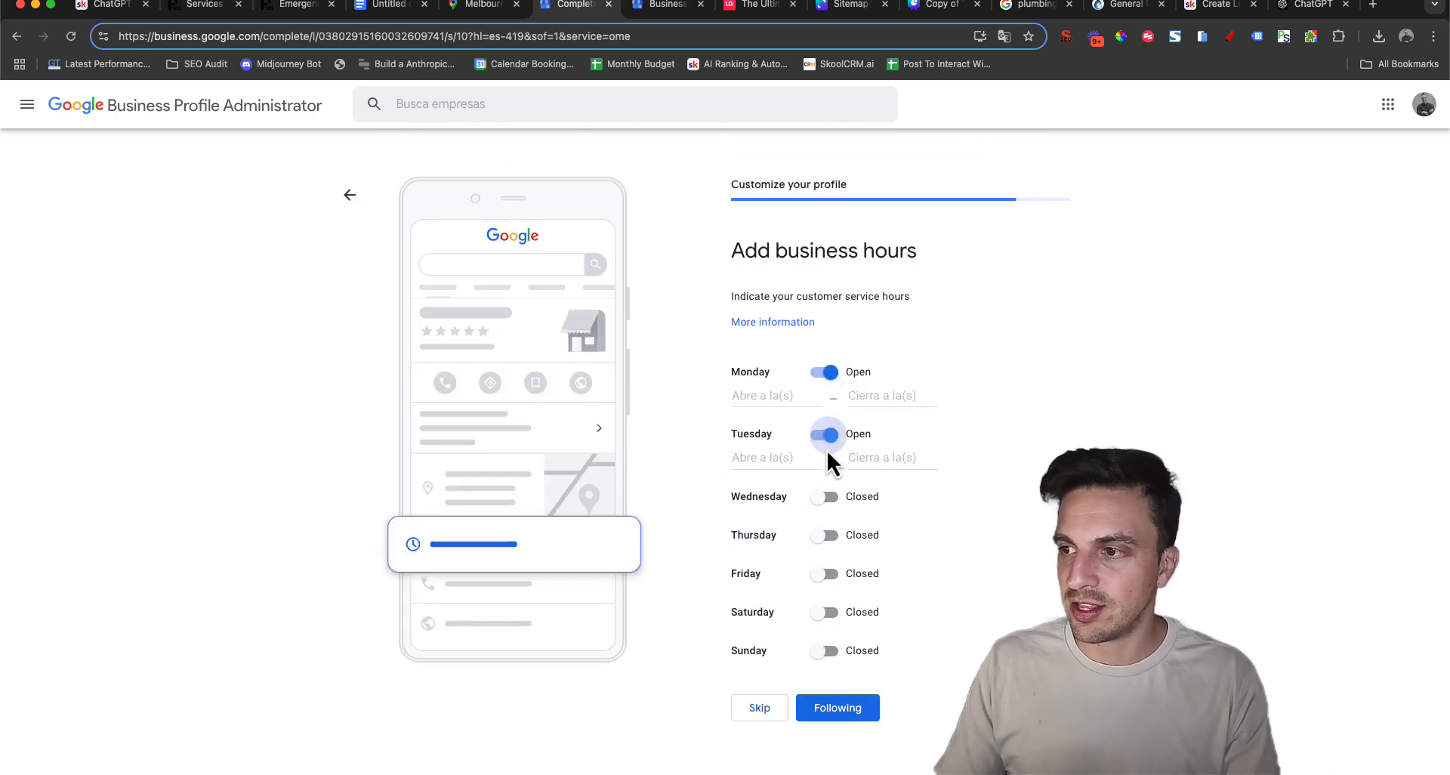
pyautogui.click(826, 498)
pyautogui.click(821, 558)
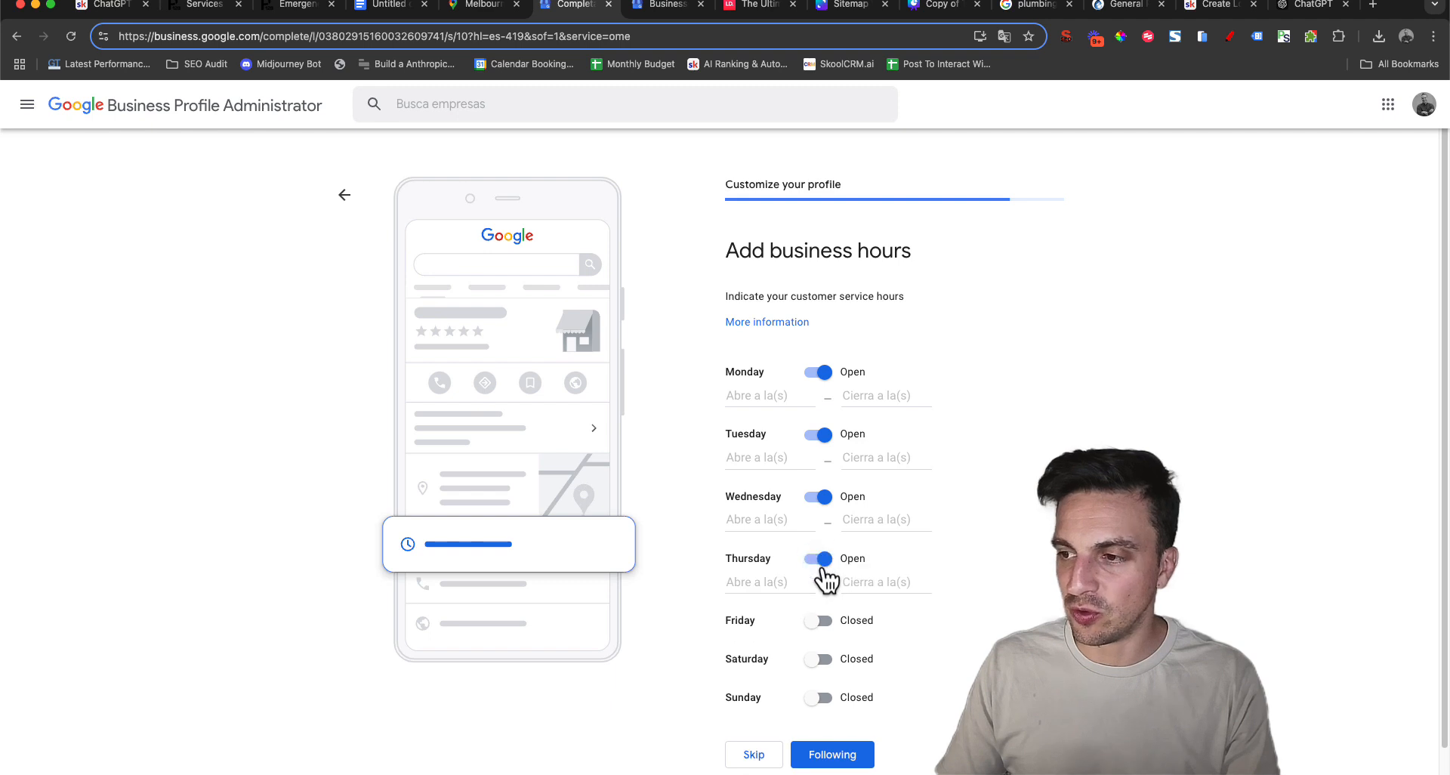
pyautogui.click(821, 620)
pyautogui.click(819, 683)
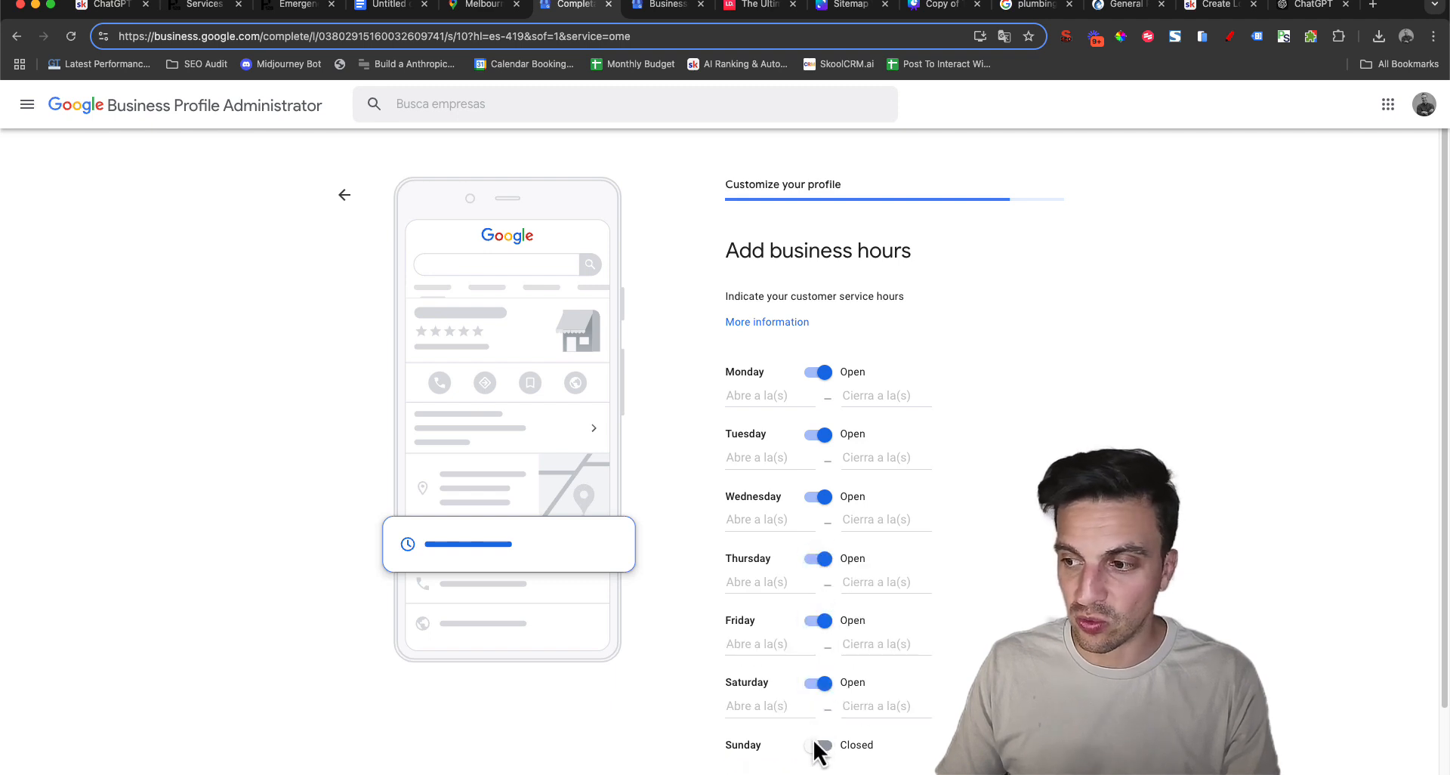
pyautogui.click(818, 746)
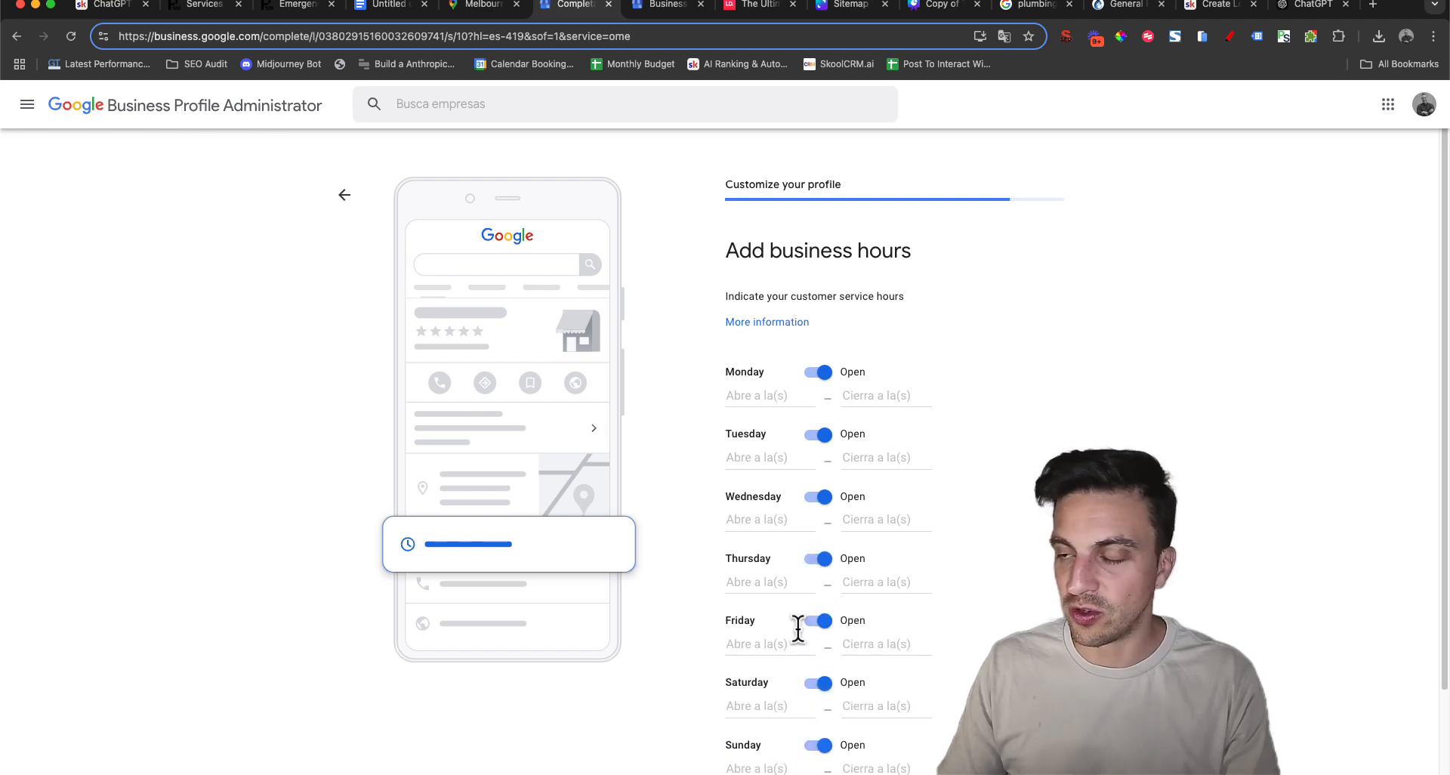
# Set the daily opening hours to 24 hours, starting with Monday, and continue to the company description
pyautogui.click(739, 397)
pyautogui.click(786, 429)
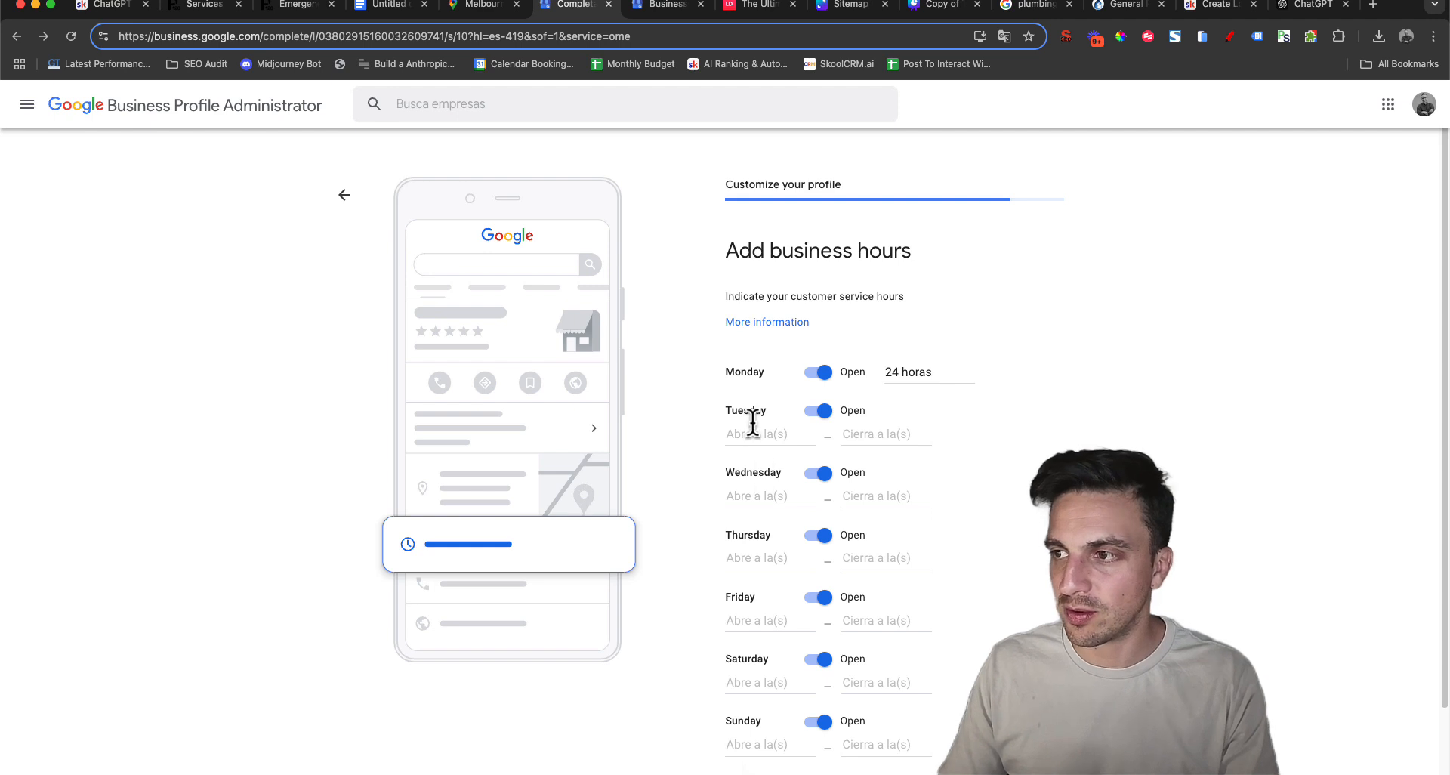
pyautogui.click(888, 375)
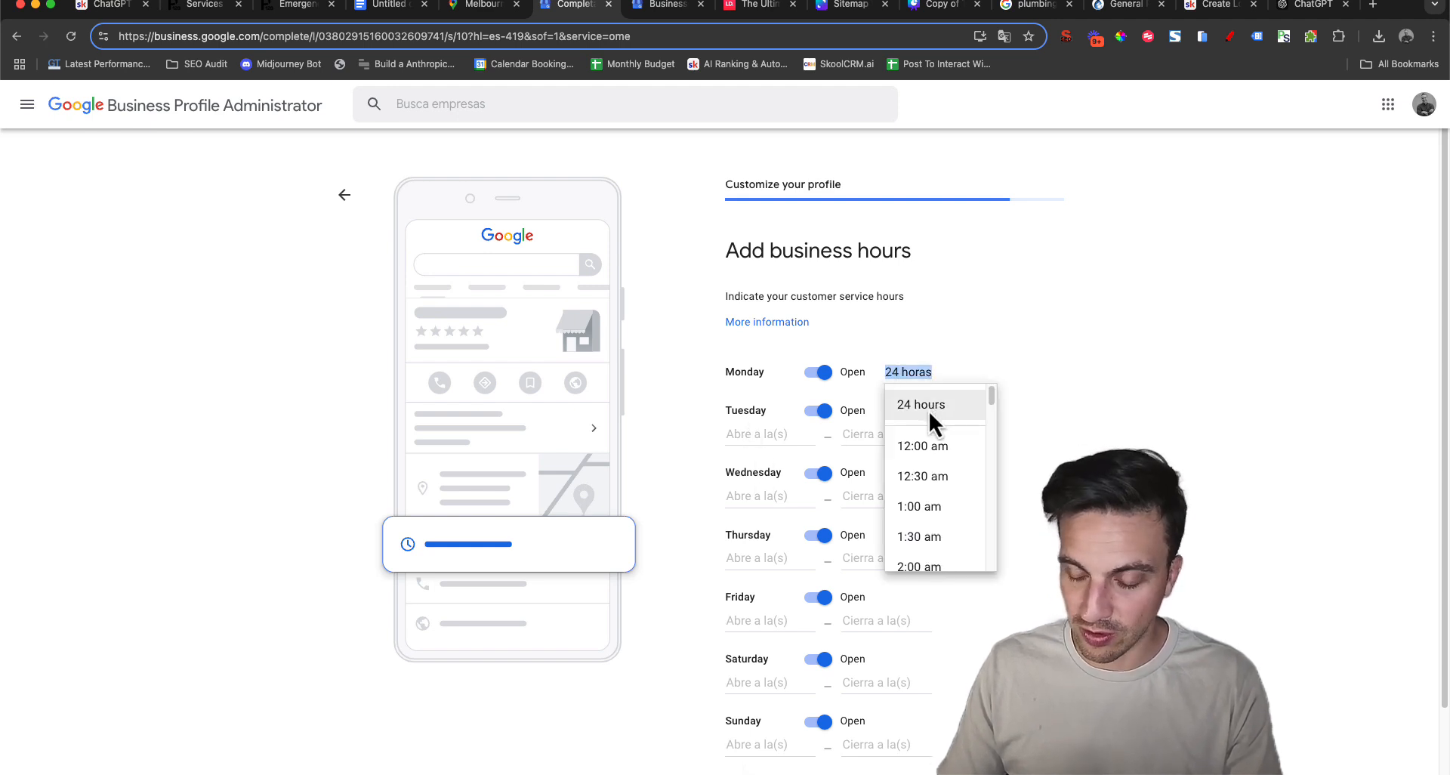
pyautogui.click(797, 434)
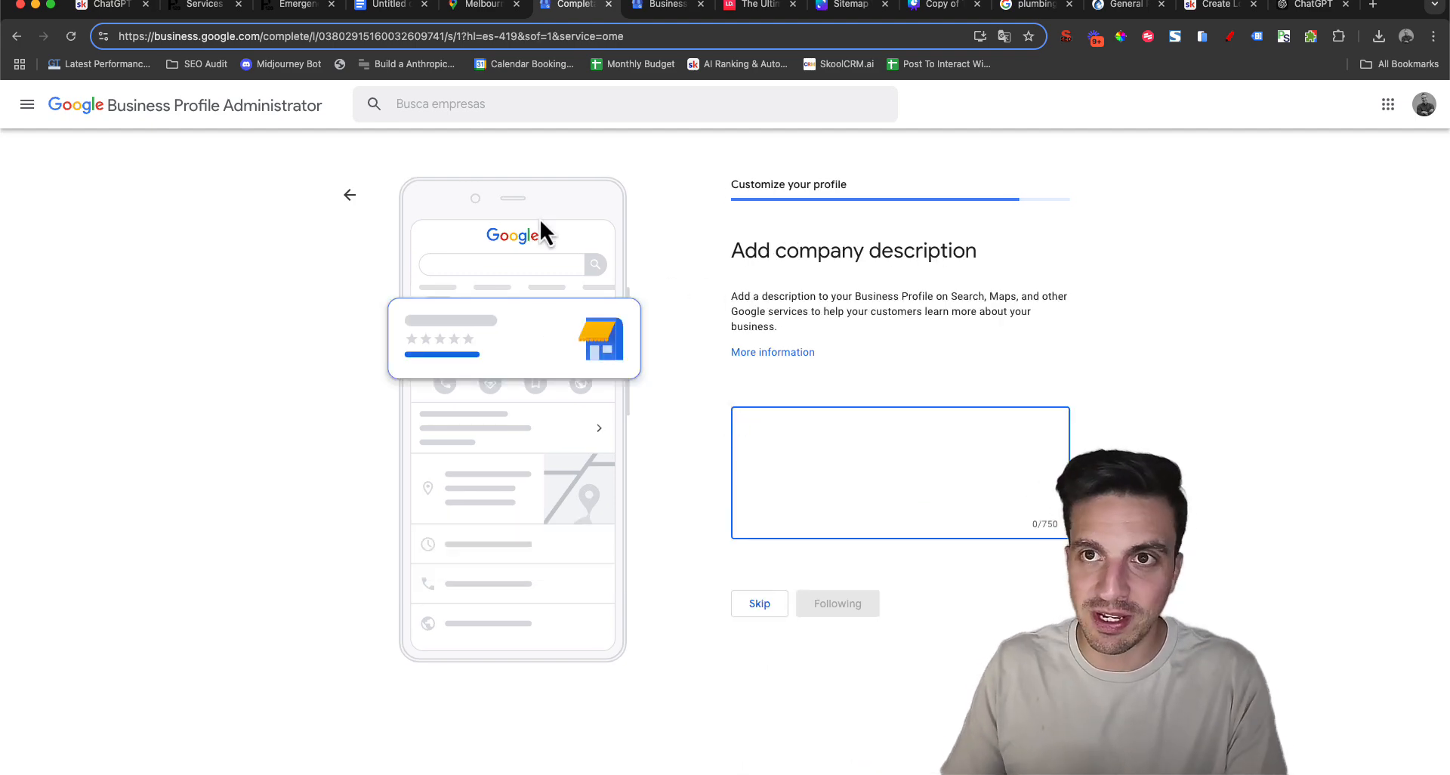
# Switch to the ChatGPT app, dictate and send a request for a Paul's Plumbing Google My Business description covering Melbourne plumbing, emergency and leak detection keywords
pyautogui.moveTo(869, 748)
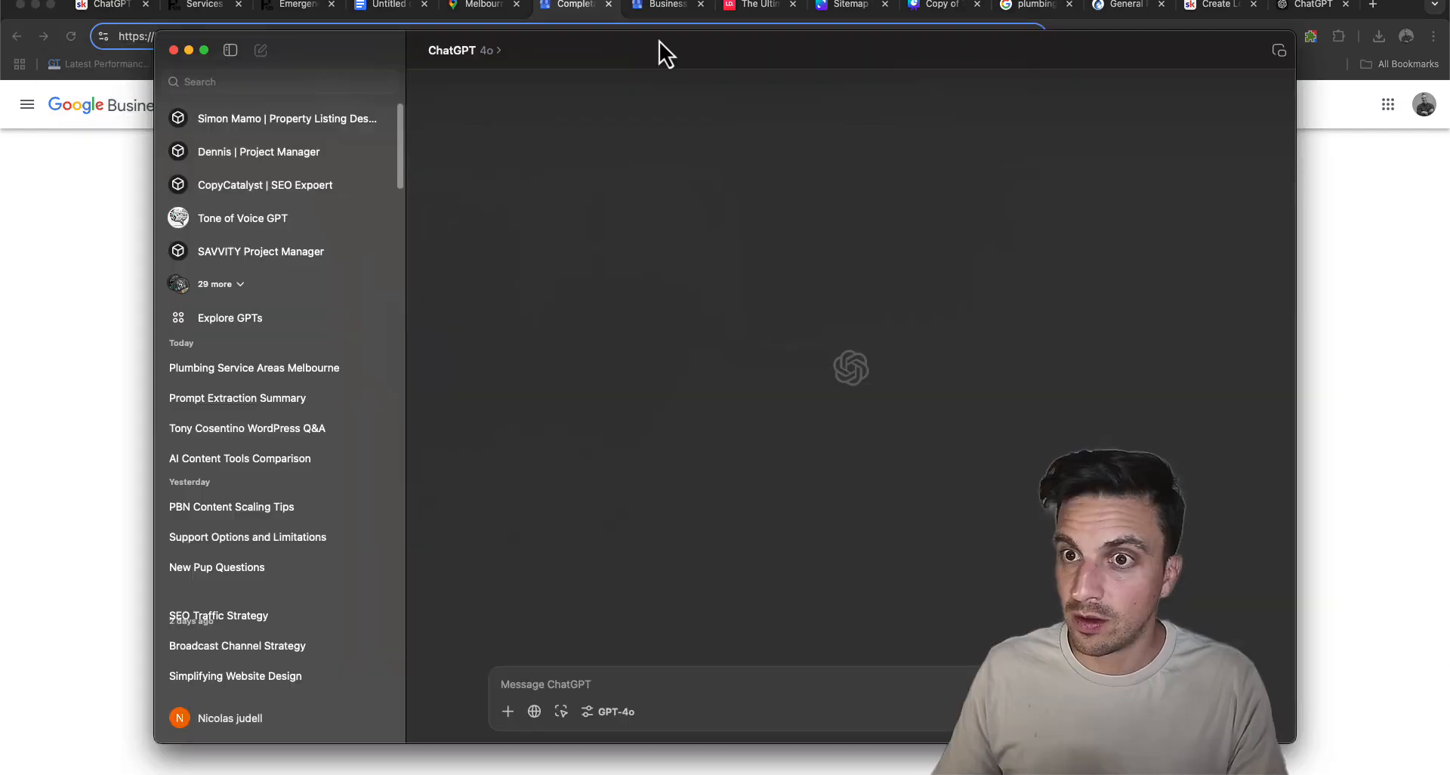
pyautogui.moveTo(660, 41); pyautogui.dragTo(657, 30)
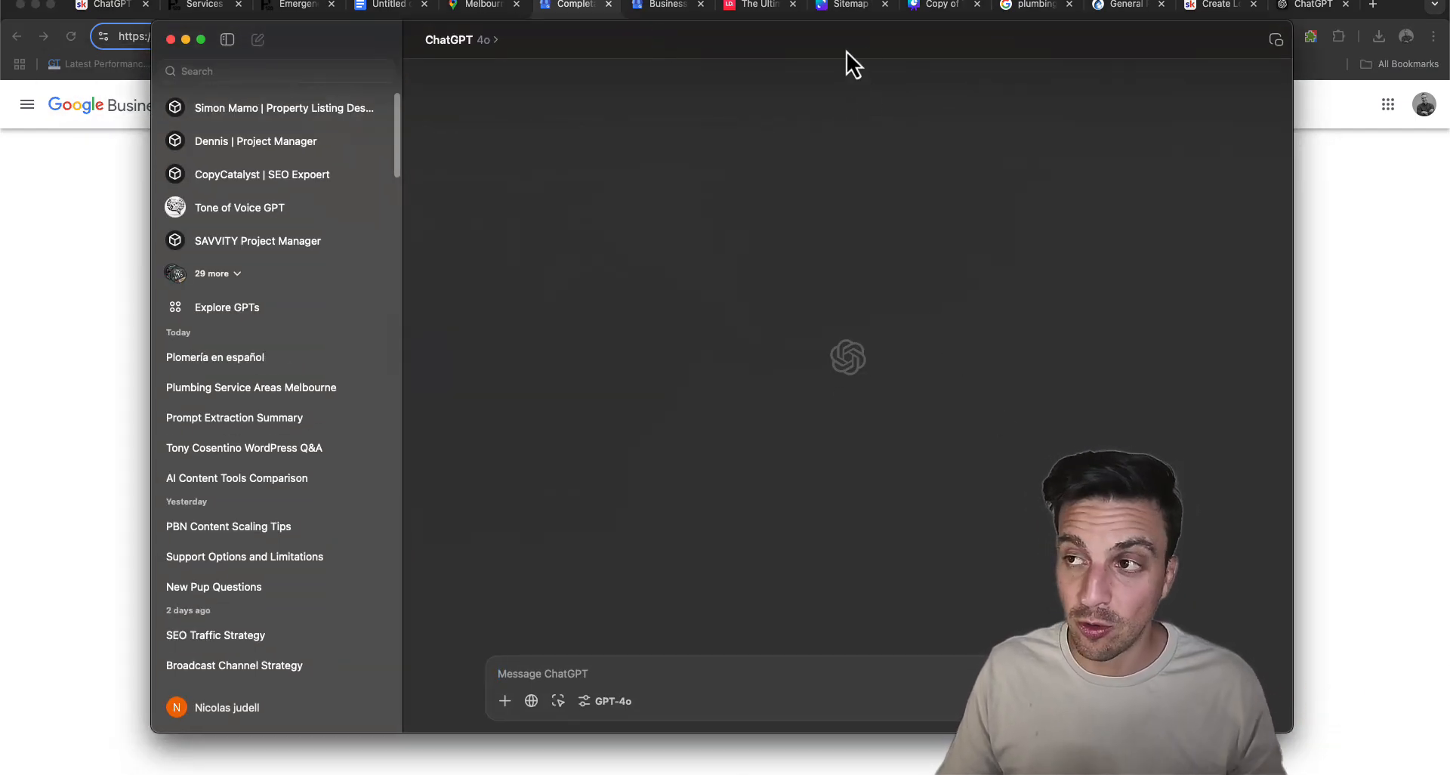
pyautogui.moveTo(846, 51); pyautogui.dragTo(867, 72)
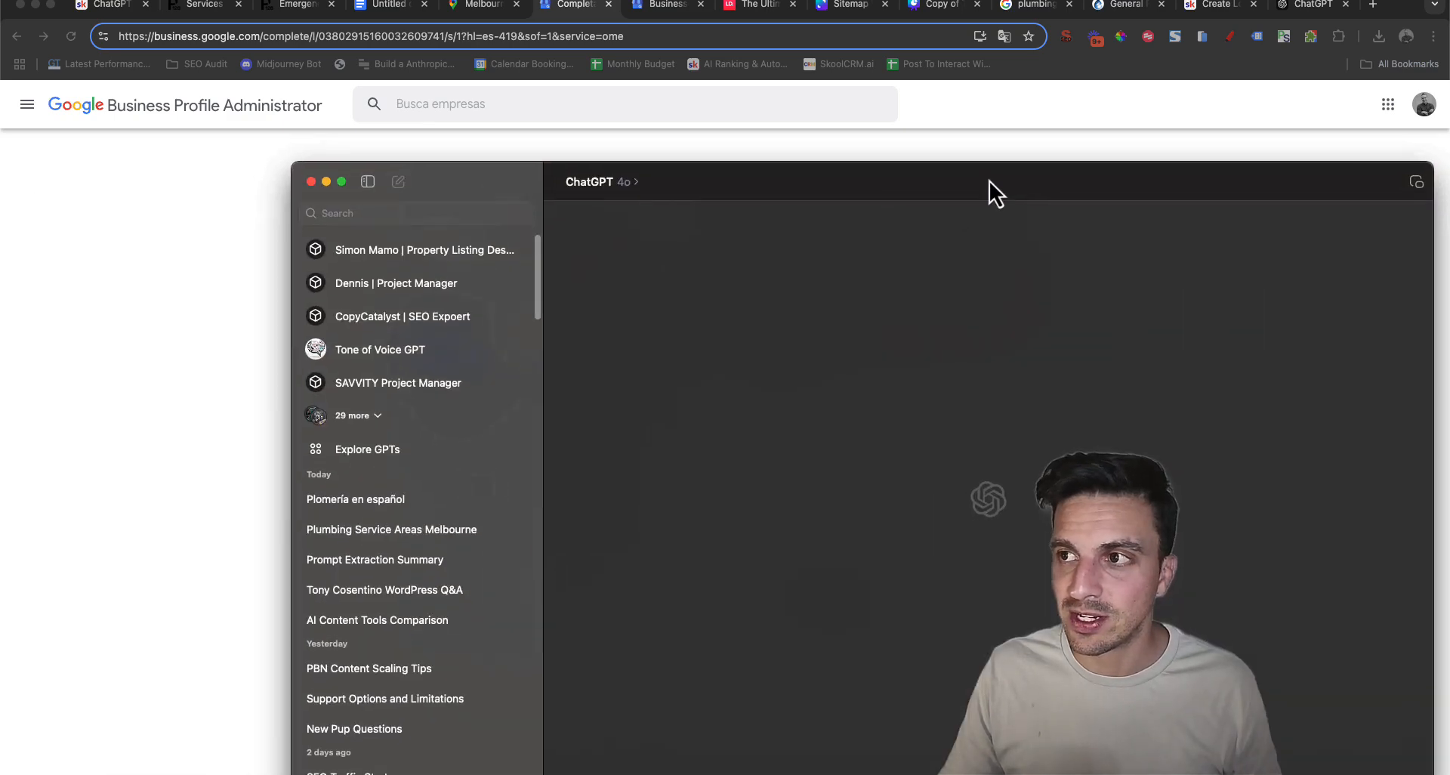
pyautogui.moveTo(990, 180); pyautogui.dragTo(949, 44)
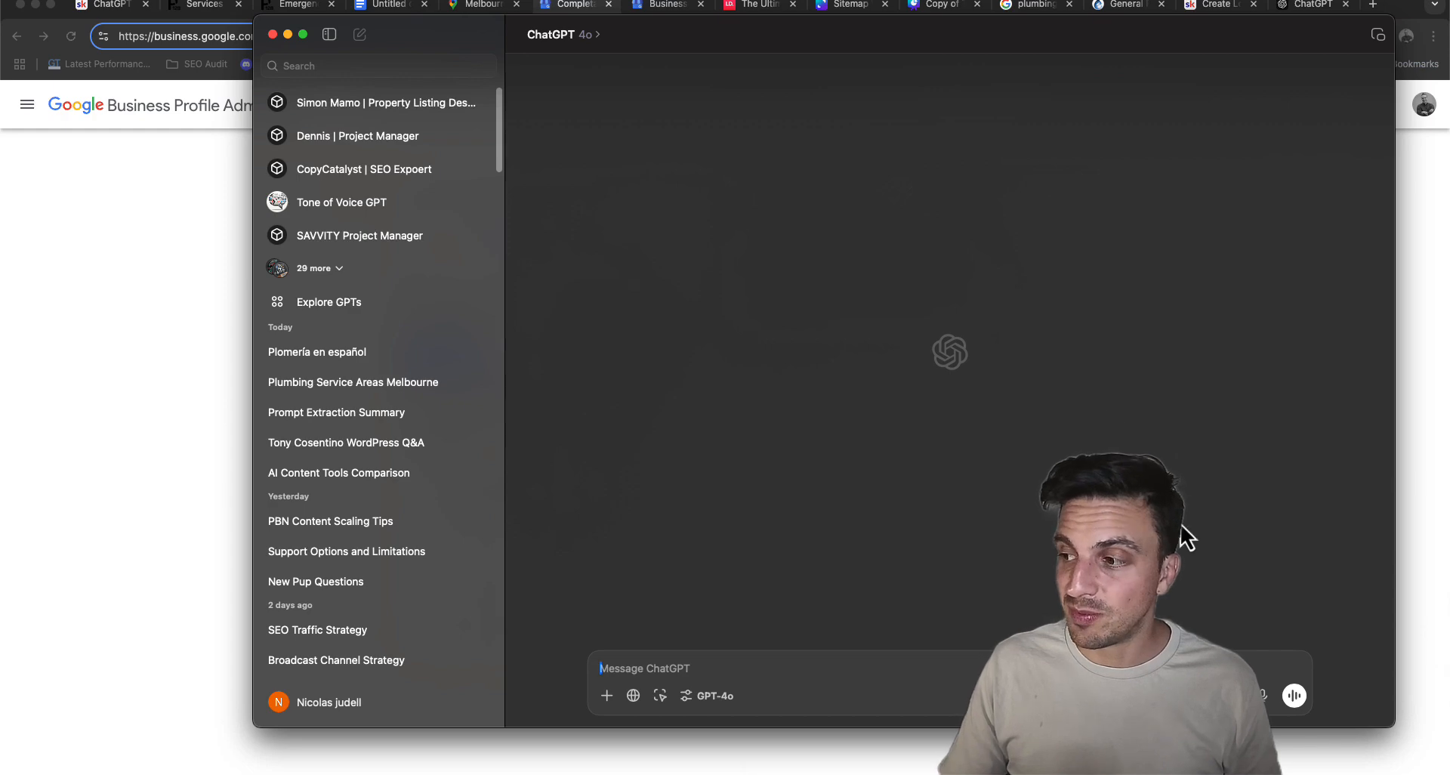
pyautogui.click(1262, 696)
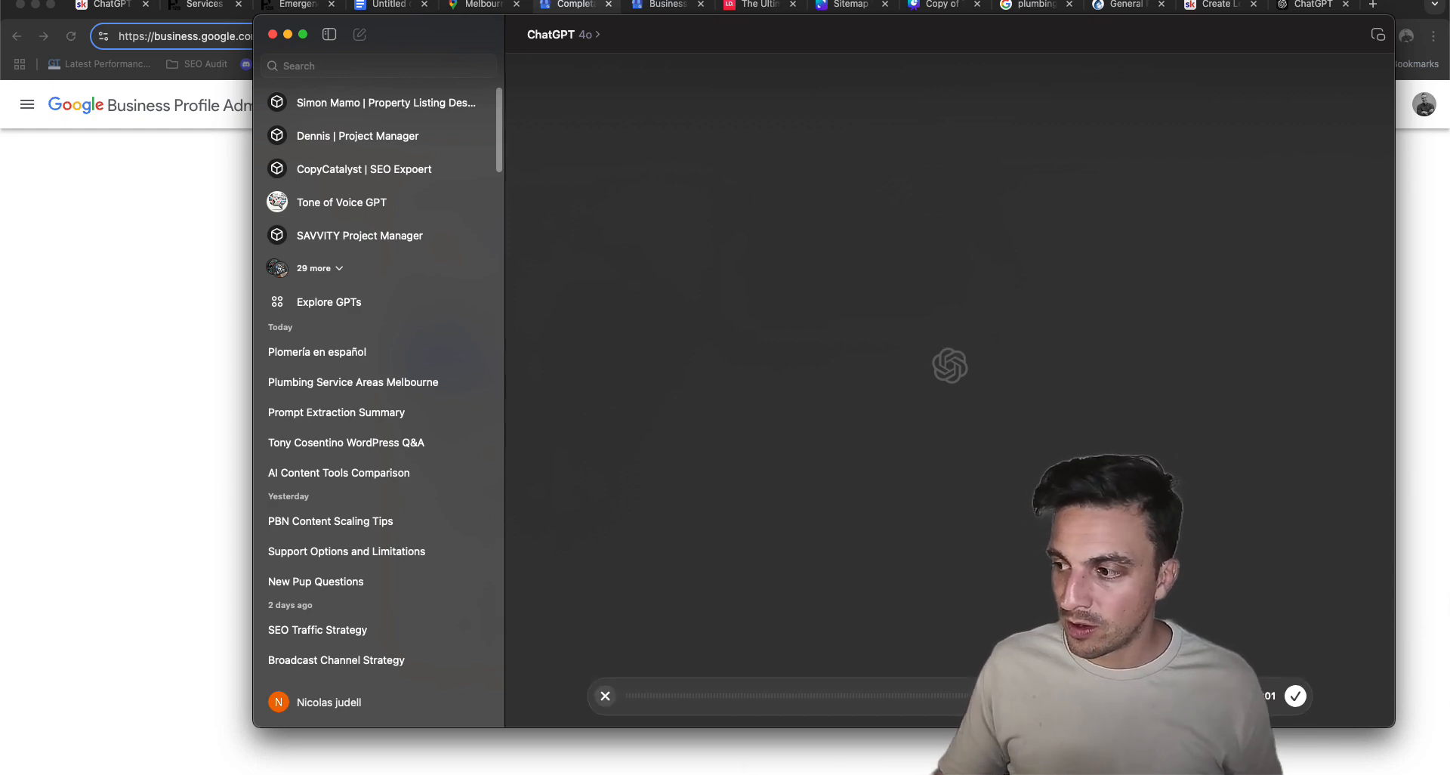
pyautogui.moveTo(735, 44); pyautogui.dragTo(0, 113)
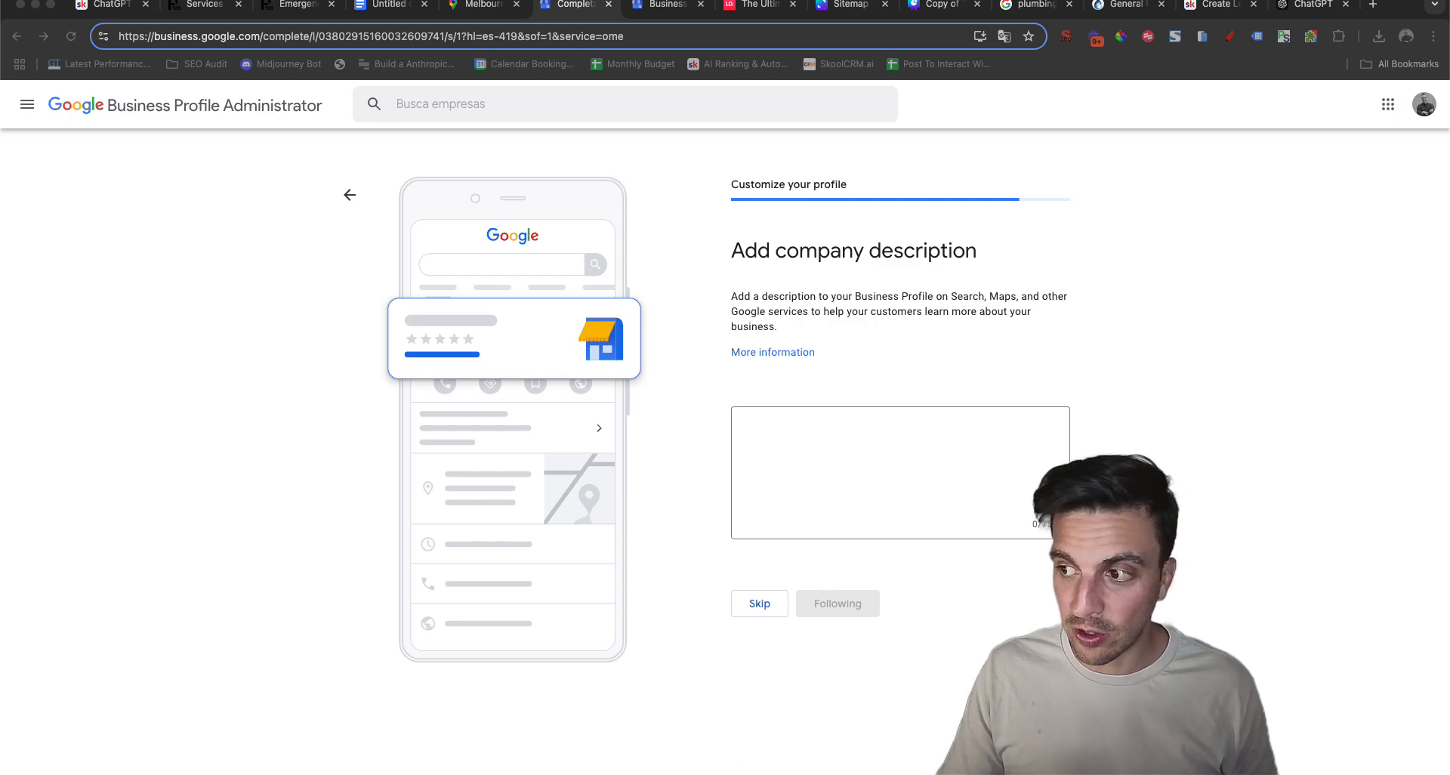
pyautogui.moveTo(0, 114); pyautogui.dragTo(610, 71)
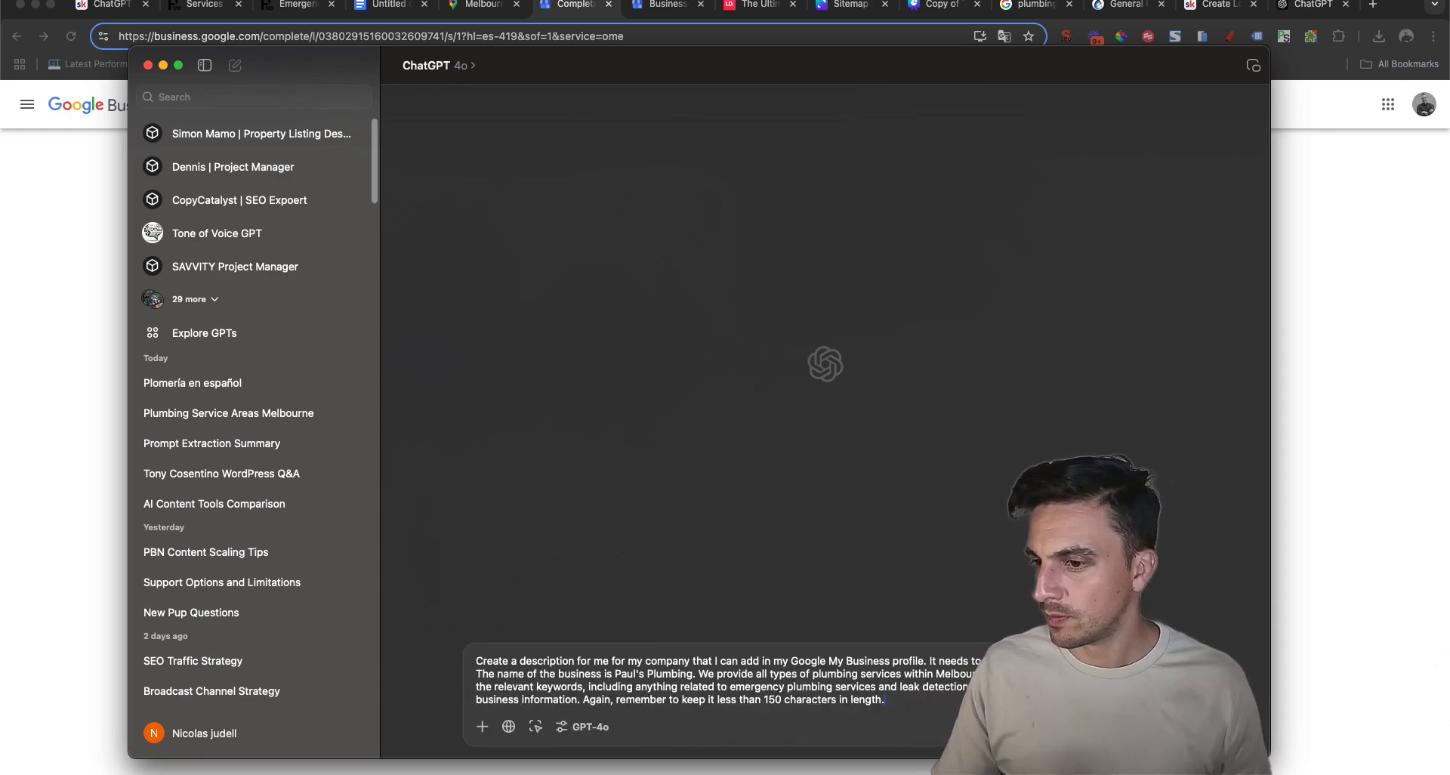
pyautogui.press('Return')
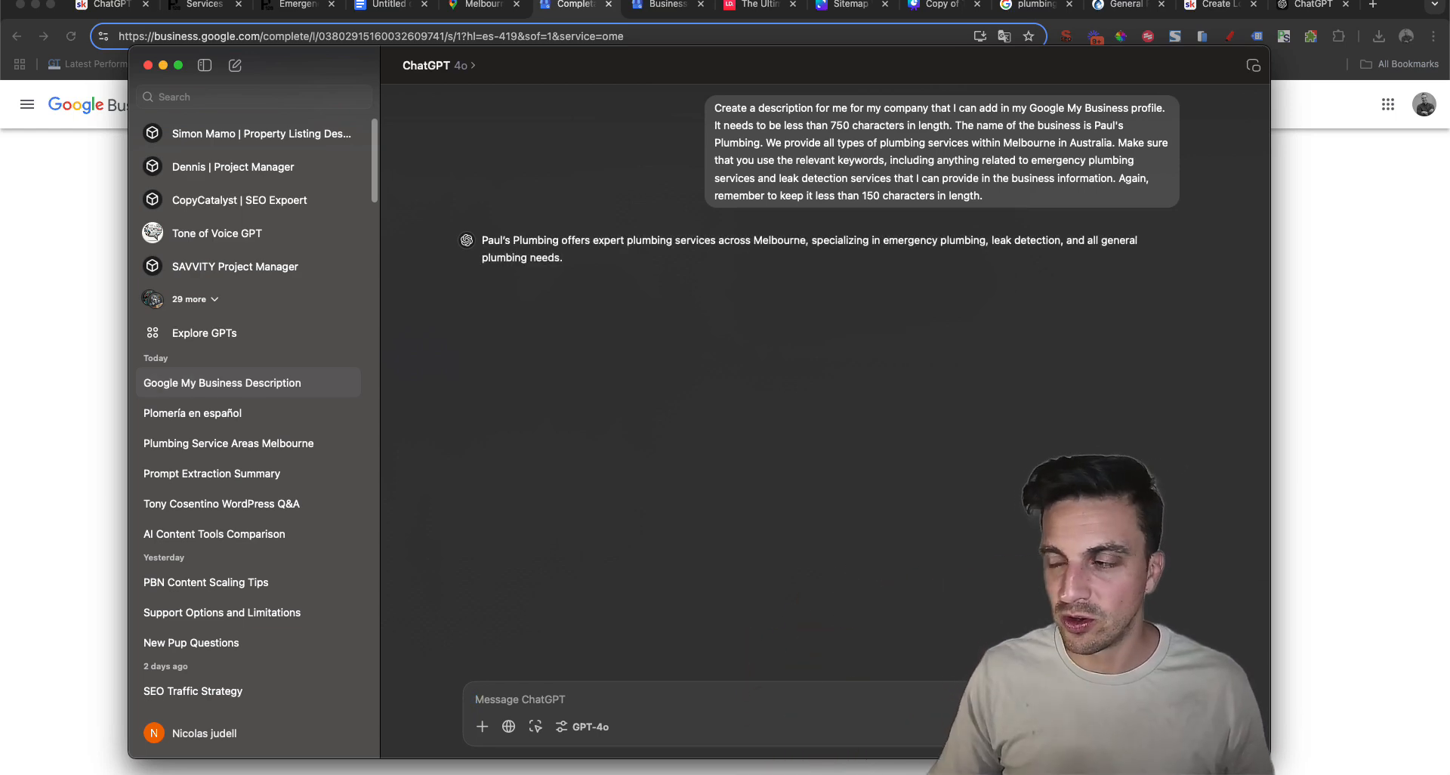
# Copy the generated description into the Business Profile's company description and continue to the work photos
pyautogui.doubleClick(512, 258)
pyautogui.tripleClick(512, 257)
pyautogui.press('super+c')
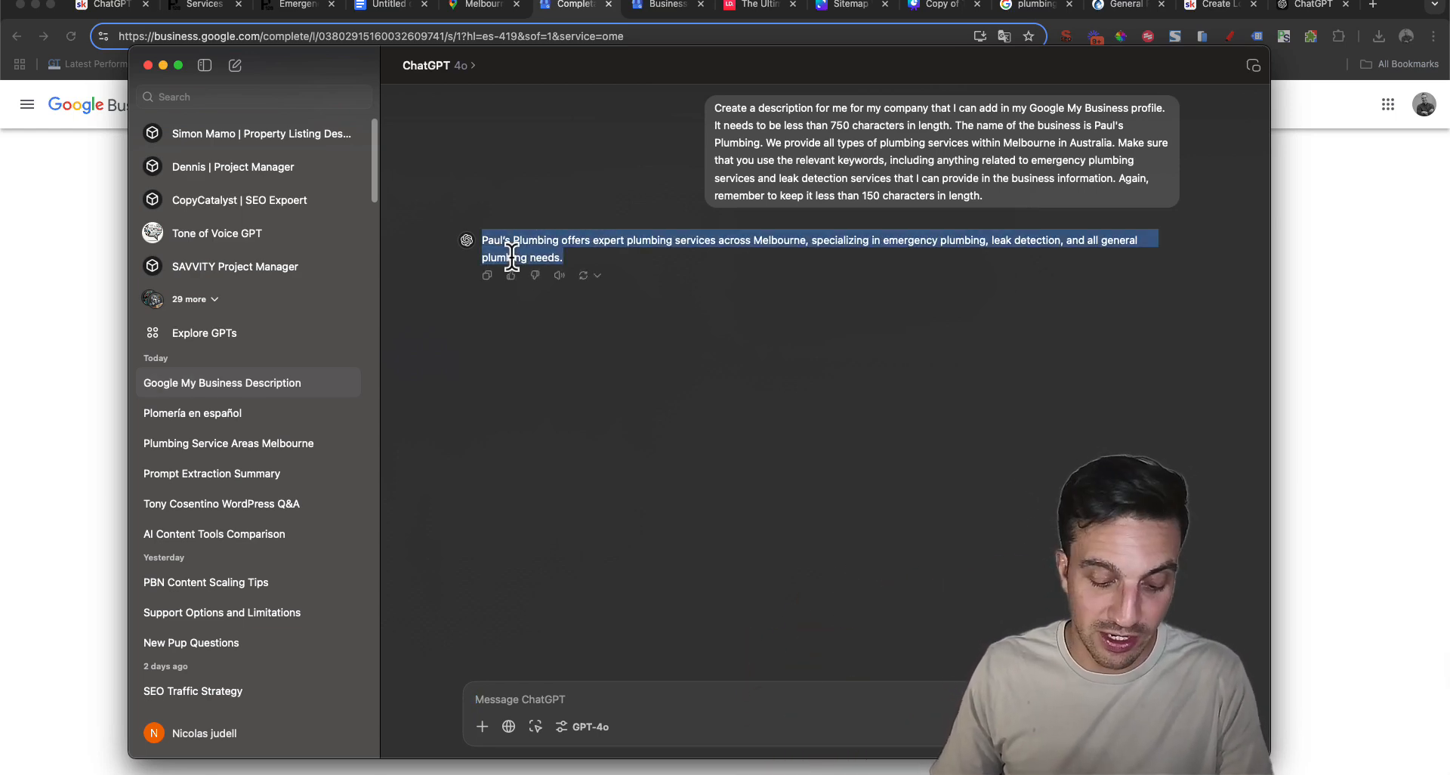
pyautogui.click(1355, 344)
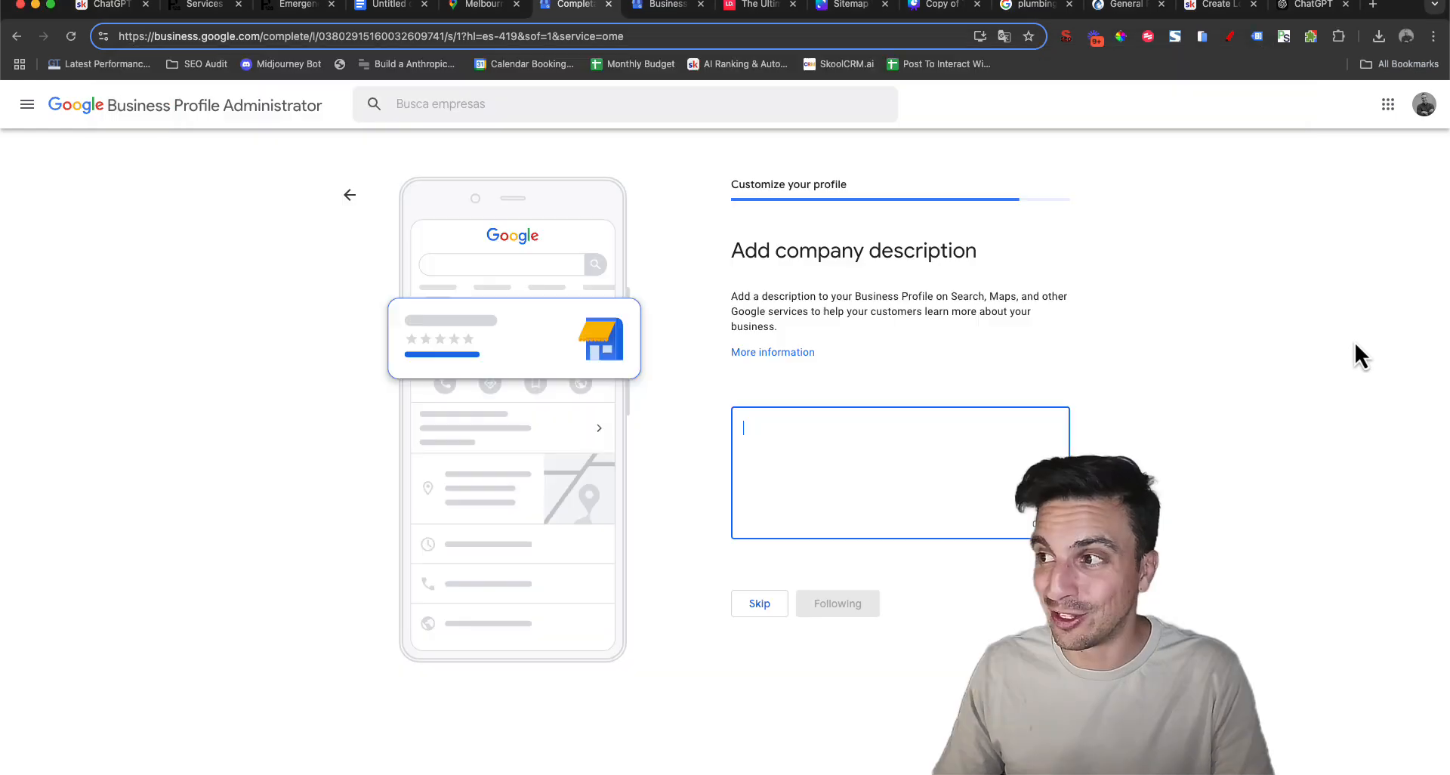
pyautogui.press('super+v')
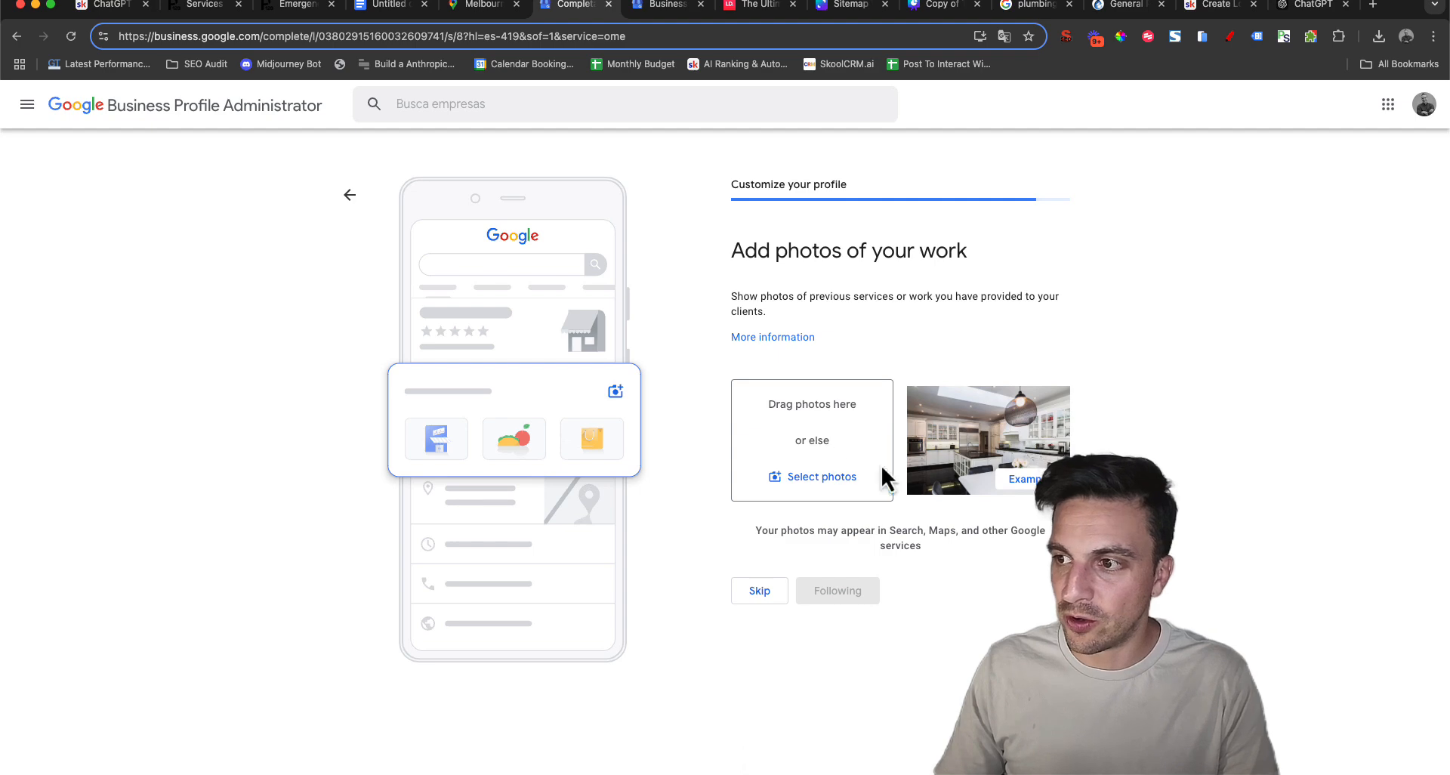
# Upload the 8.12.42 PM screenshot from the Downloads folder as a photo of the work
pyautogui.click(813, 476)
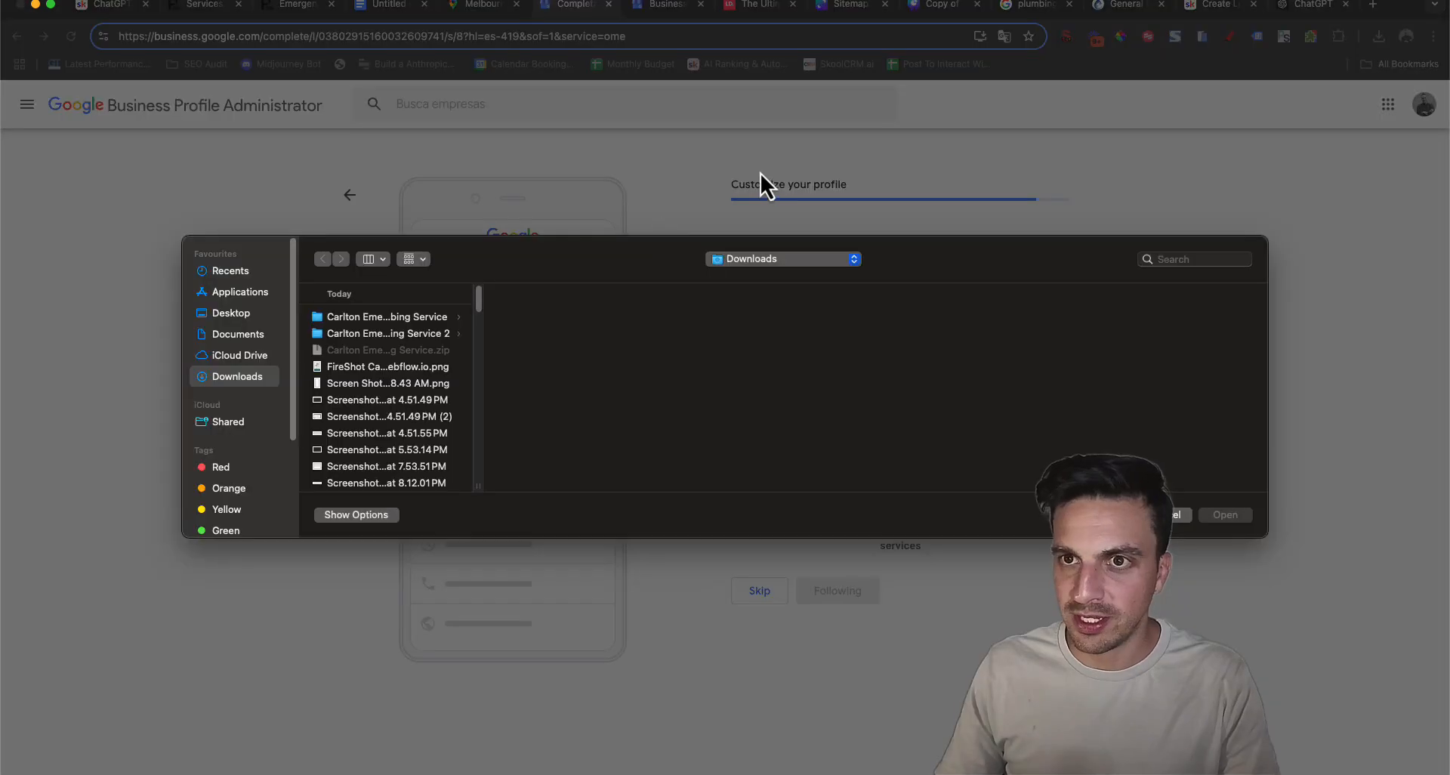
pyautogui.click(411, 414)
pyautogui.press('Down')
pyautogui.press('Down')
pyautogui.press('Down')
pyautogui.press('Down')
pyautogui.press('Down')
pyautogui.press('Down')
pyautogui.press('Down')
pyautogui.press('Down')
pyautogui.press('Down')
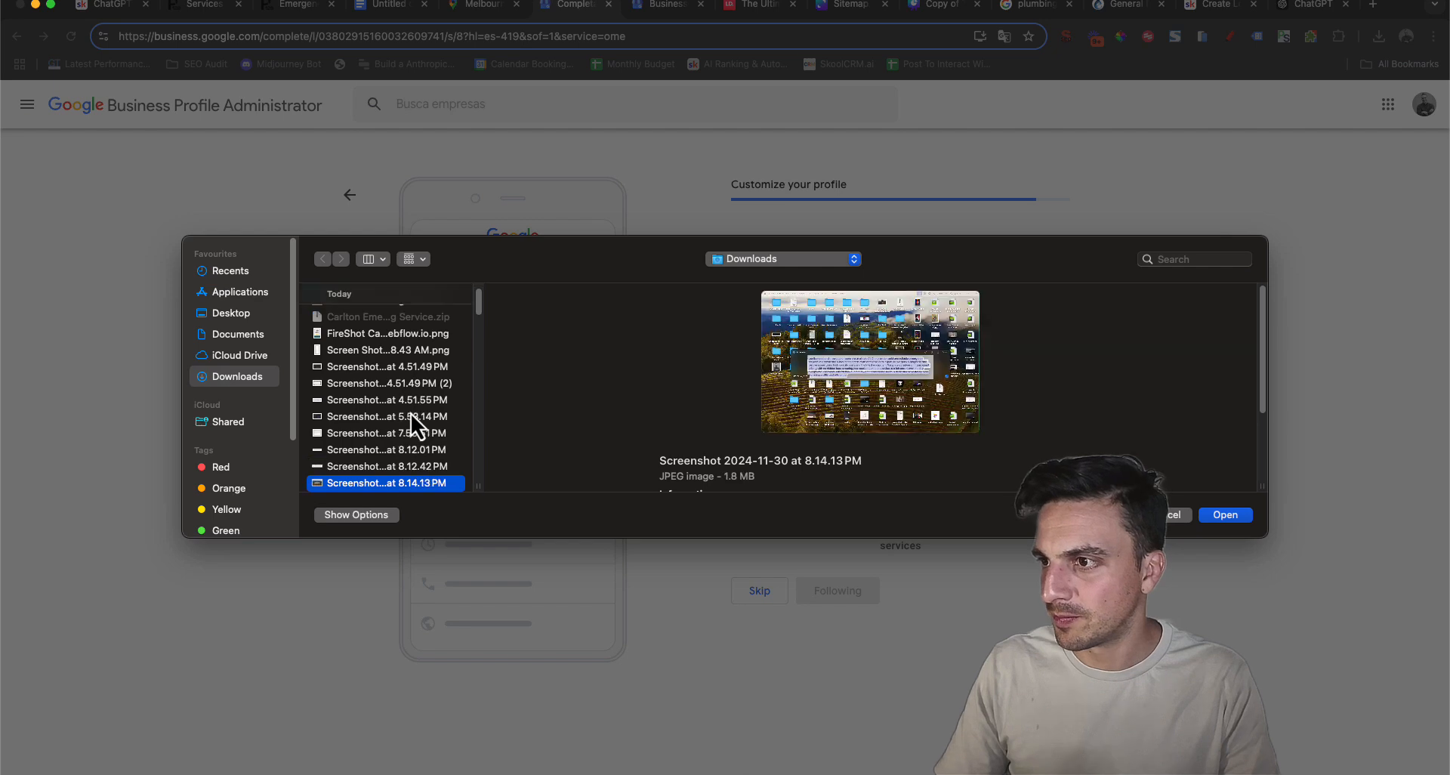
pyautogui.press('Up')
pyautogui.press('Return')
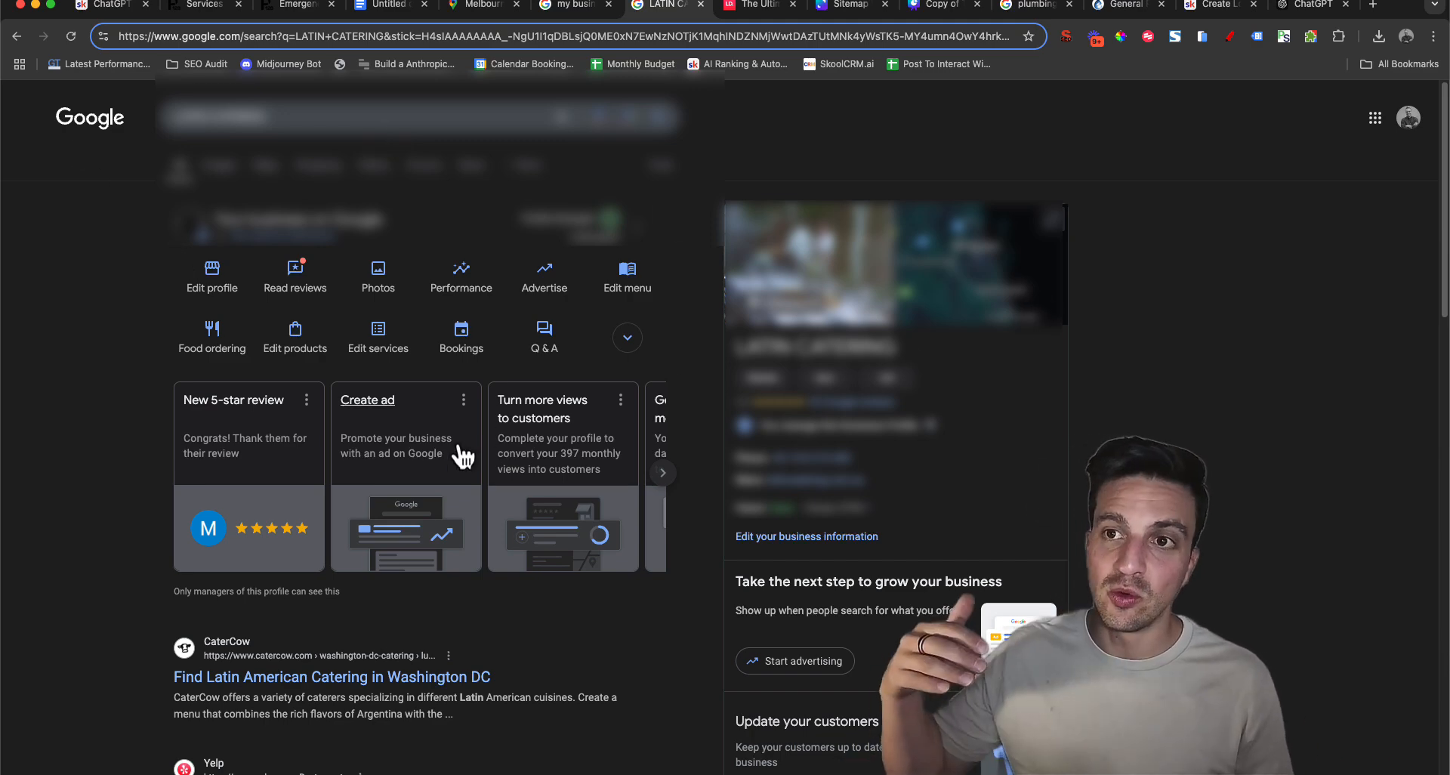
# View the Paul's Plumbing profile, return to the Latin Catering profile and open the location section of its business information
pyautogui.click(567, 6)
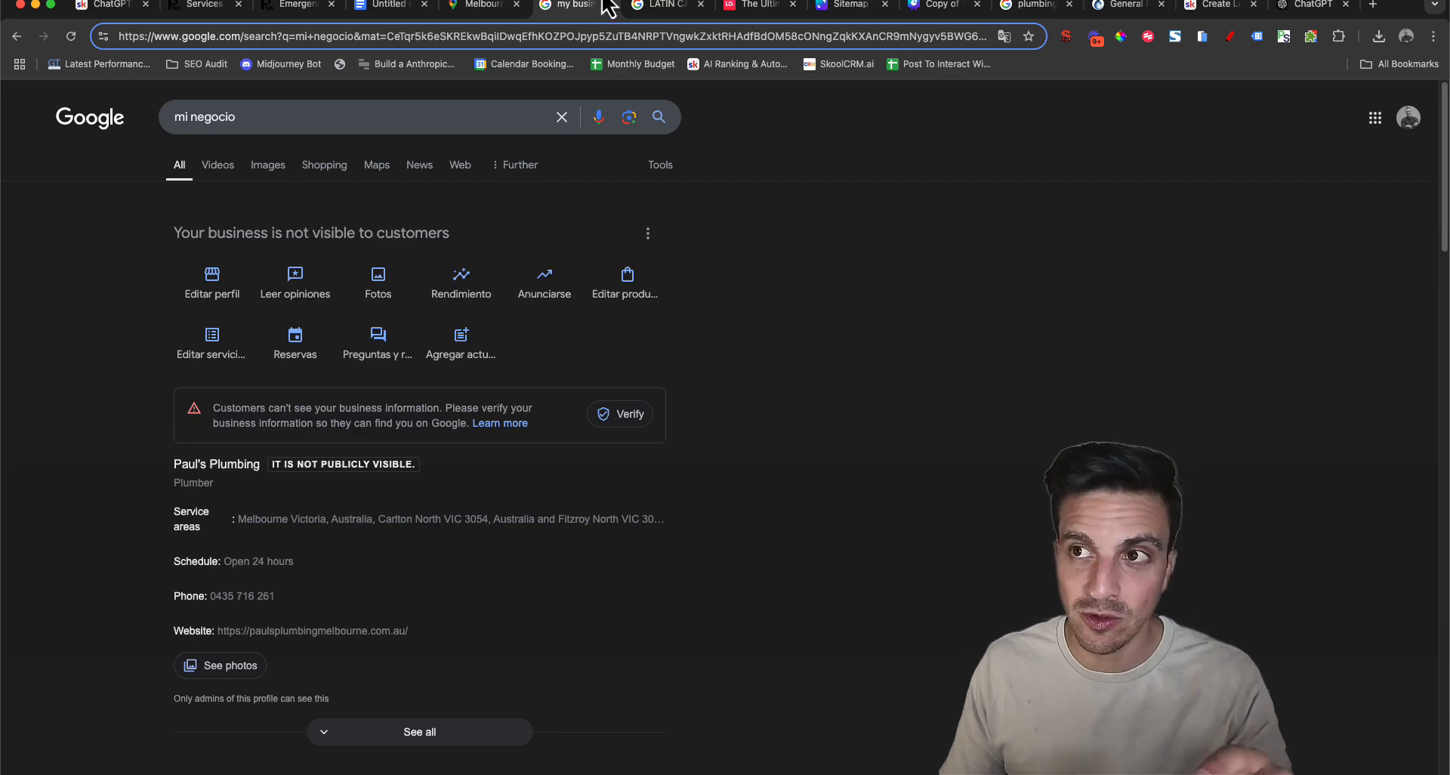
pyautogui.click(657, 6)
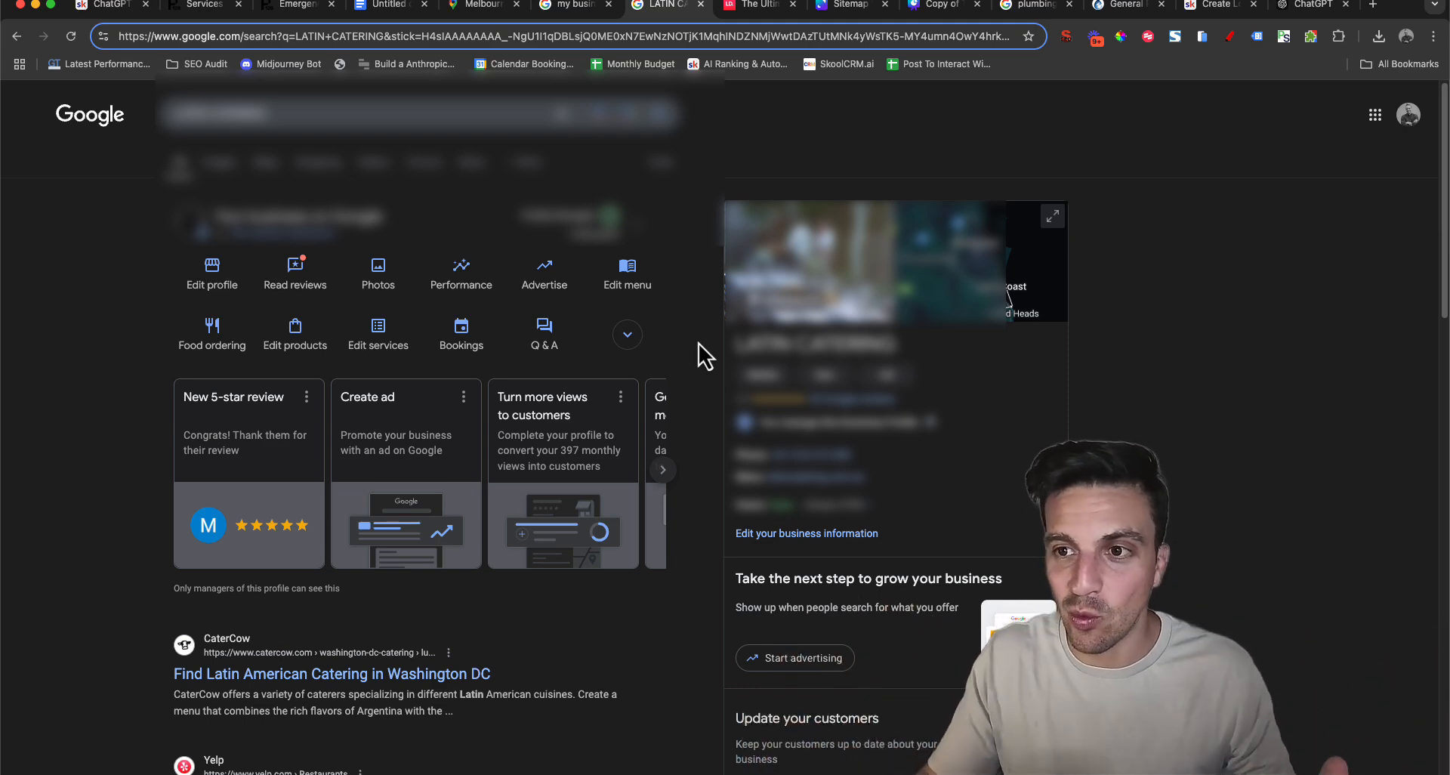
pyautogui.click(203, 281)
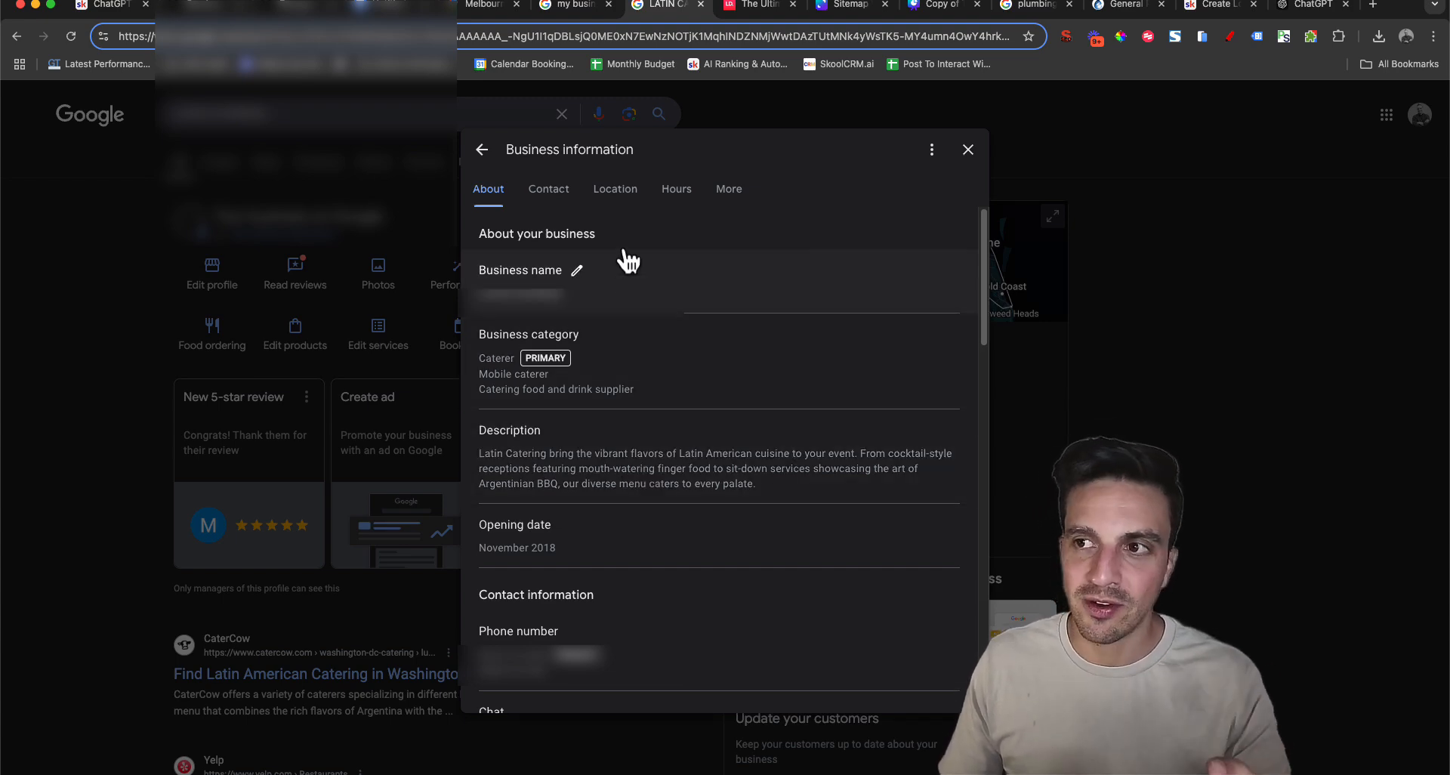
pyautogui.click(616, 191)
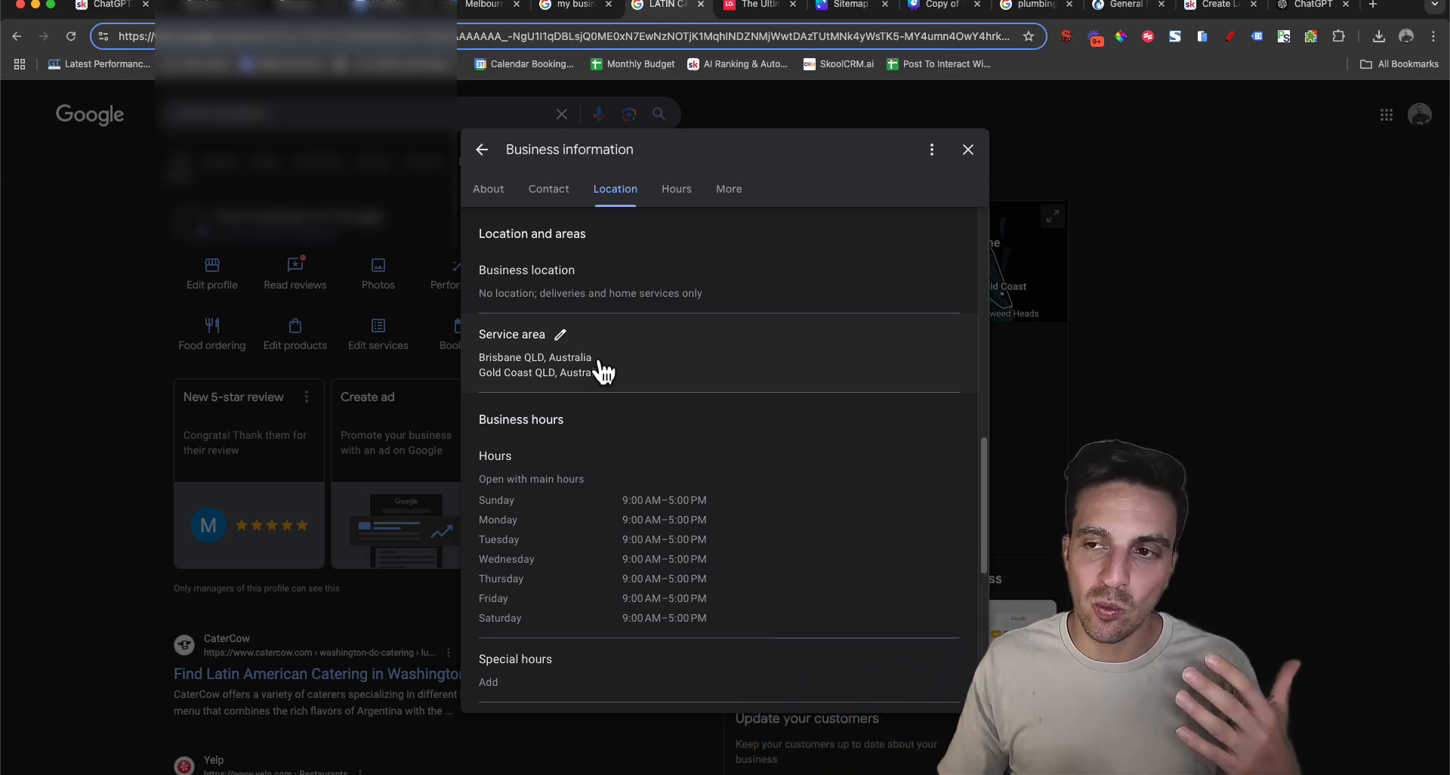
# Open Latin Catering's service area for editing and add Burleigh Heads, QLD, Australia
pyautogui.click(575, 352)
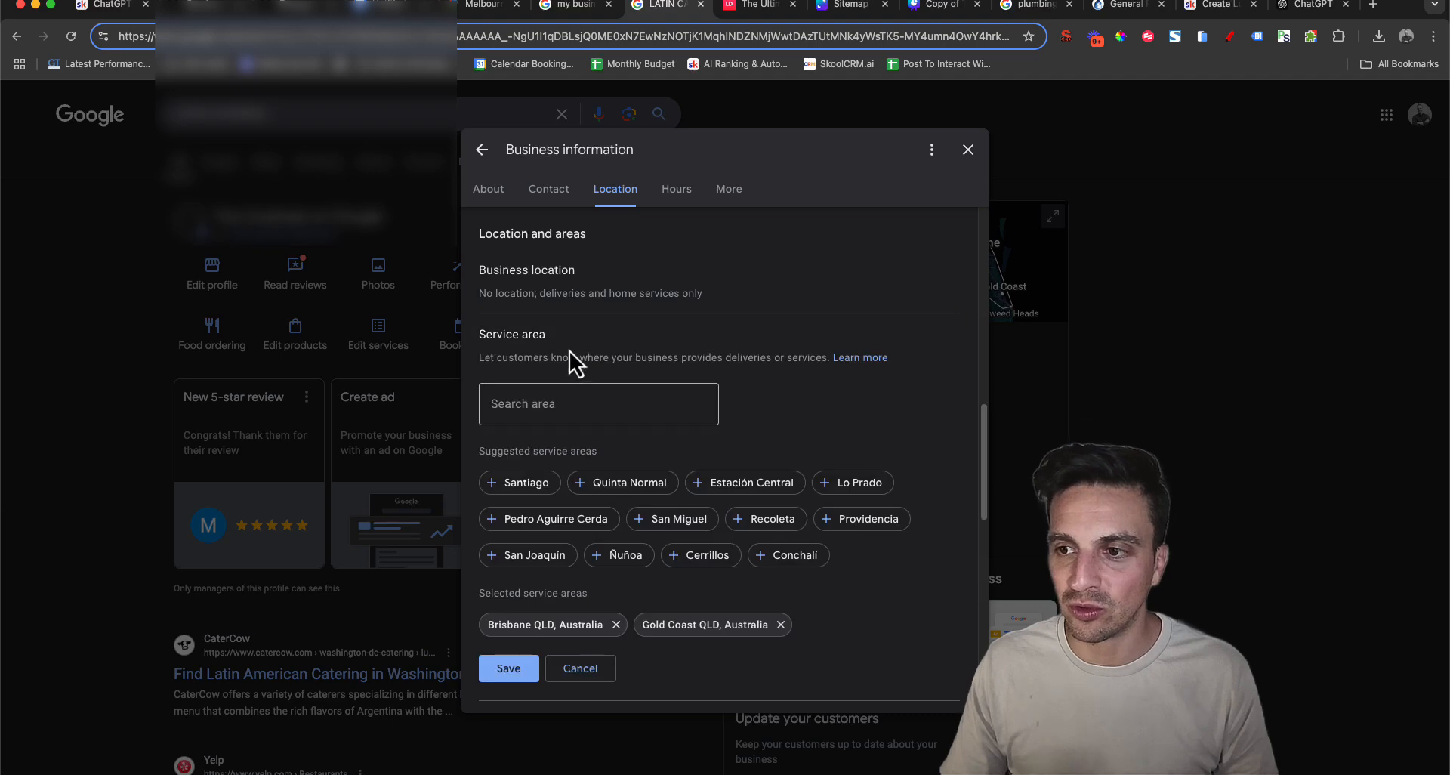
pyautogui.click(608, 416)
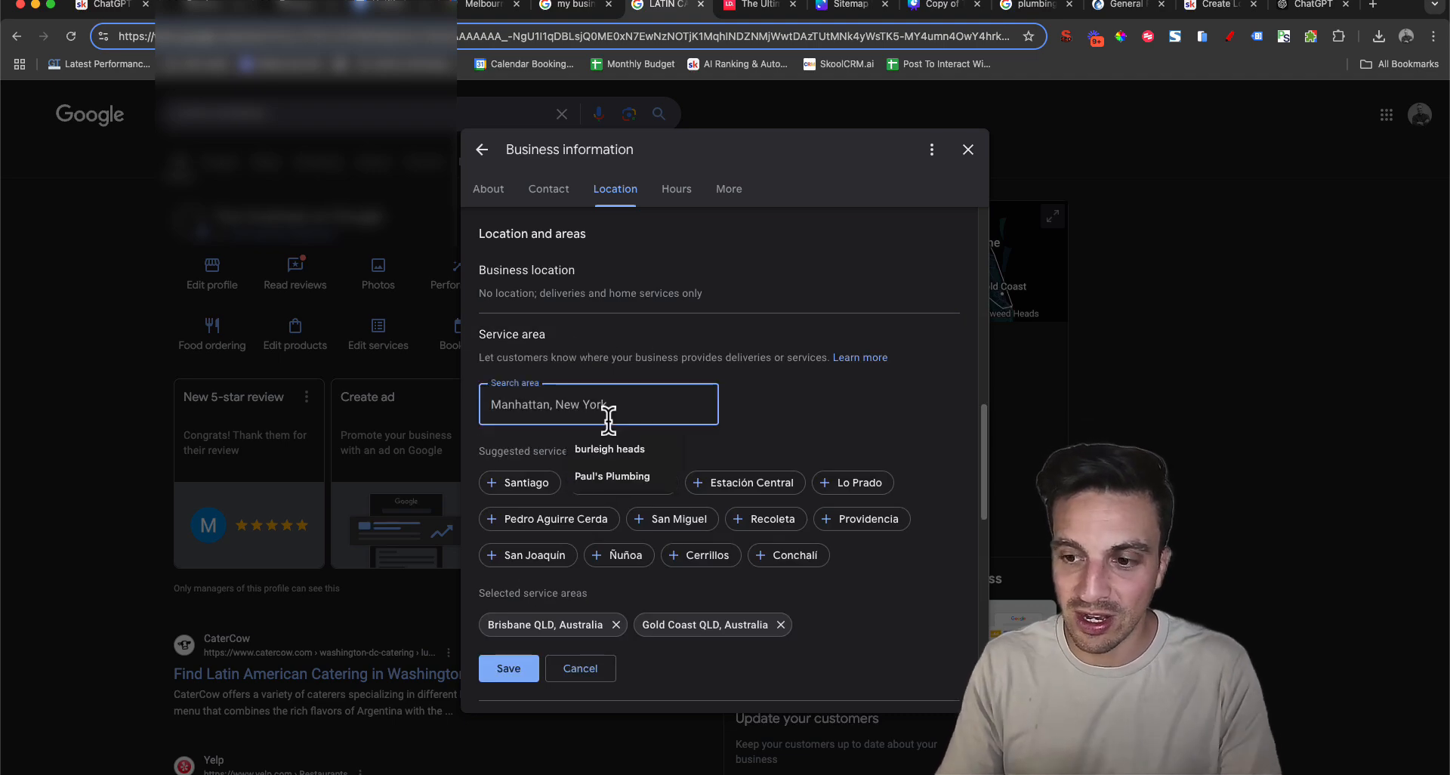
pyautogui.click(614, 449)
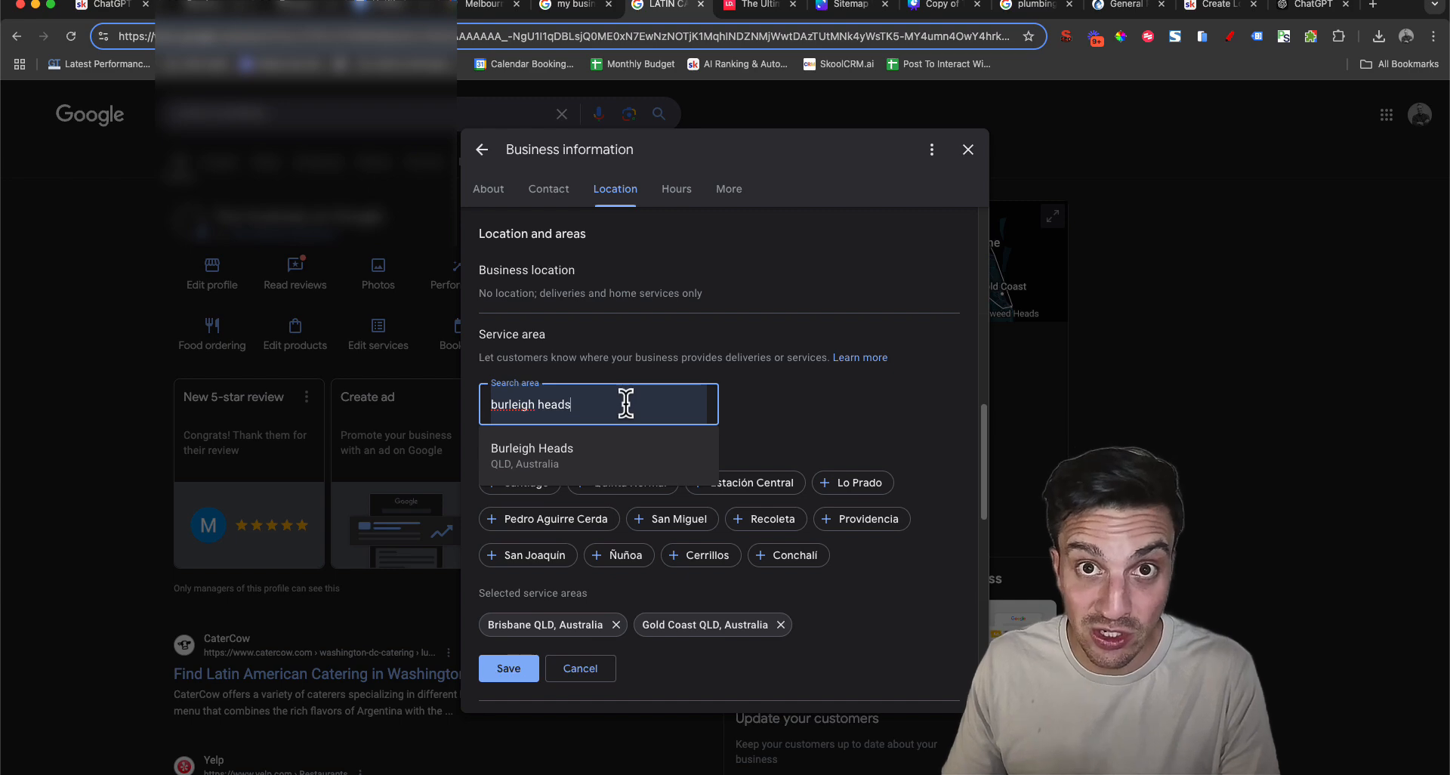
pyautogui.click(625, 453)
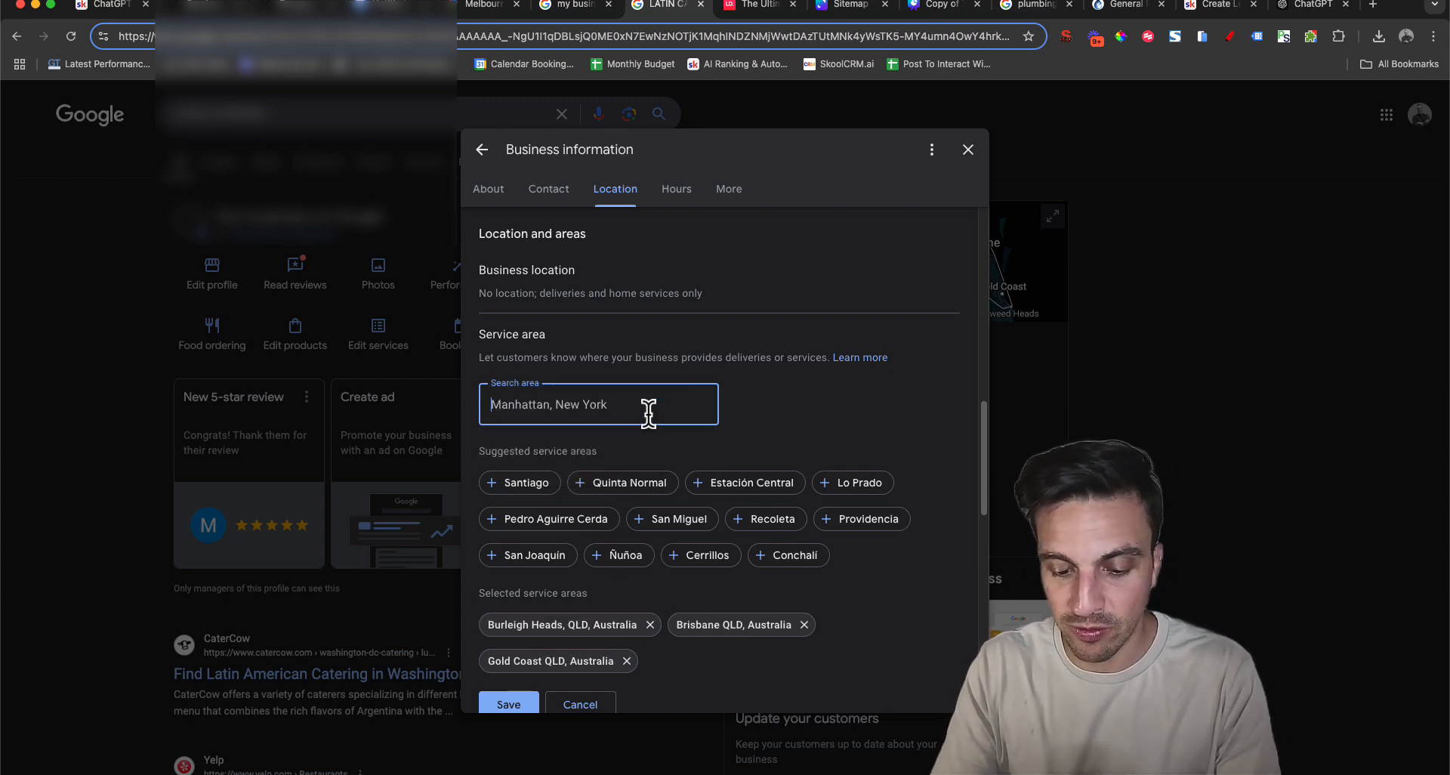
# Add Southport, QLD, Australia to the service areas, save the change and leave the business information
pyautogui.write('South')
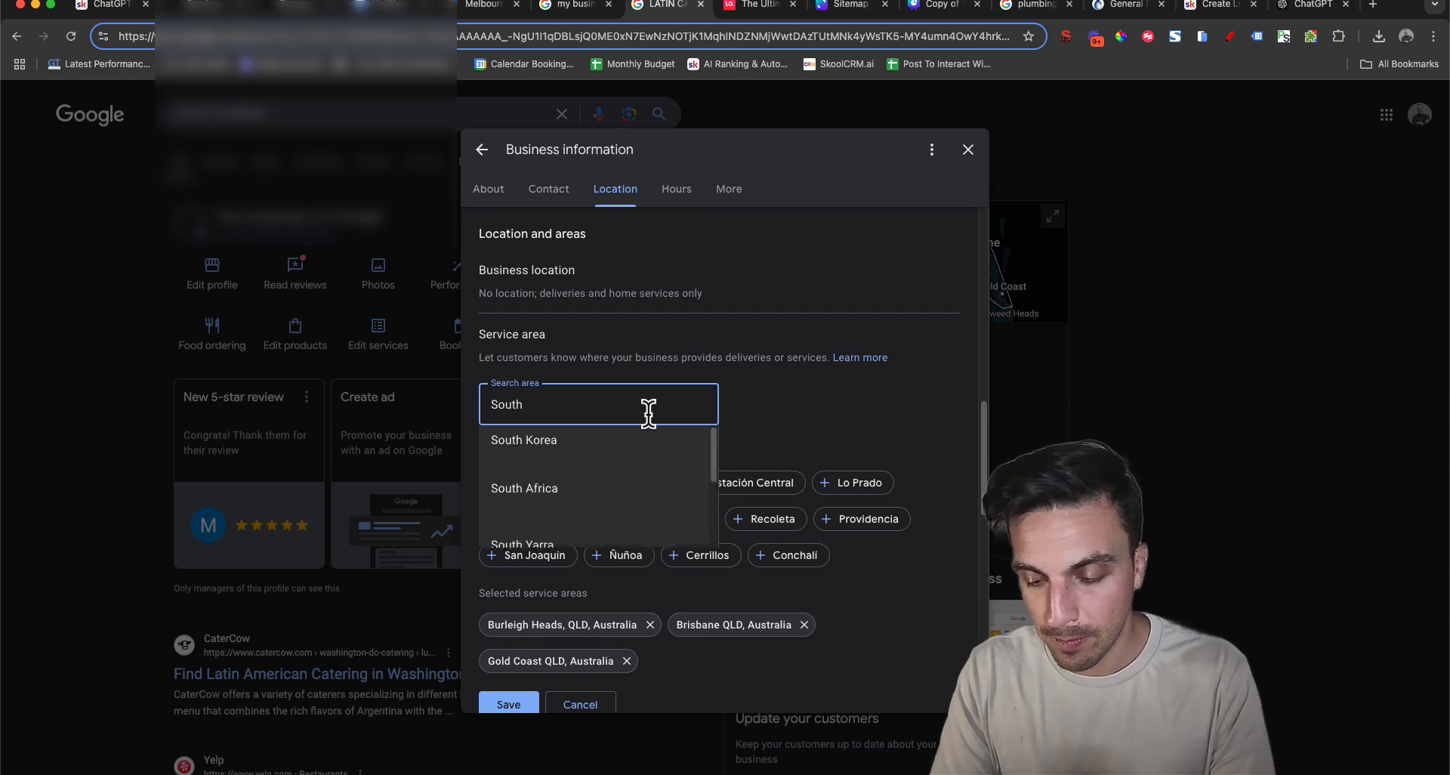
pyautogui.write(' port')
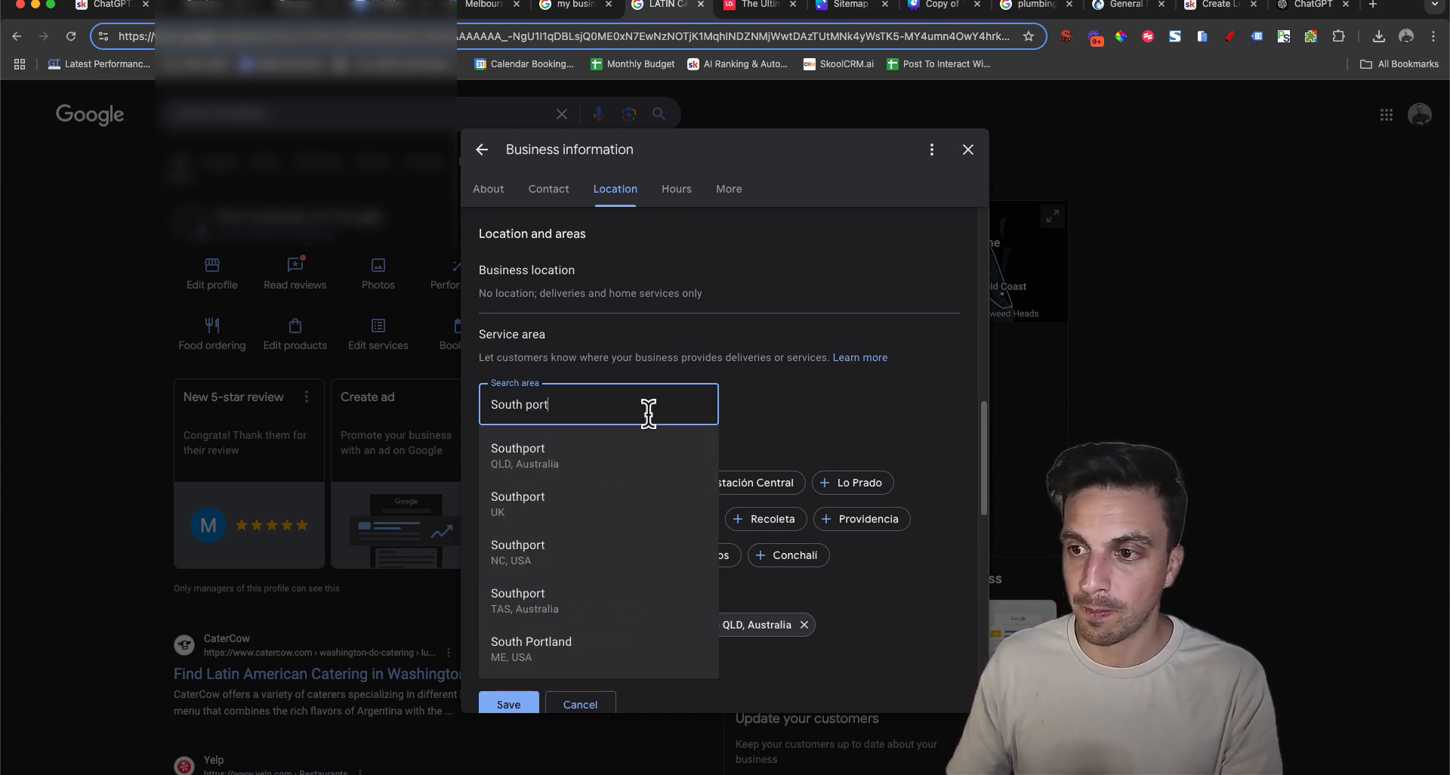
pyautogui.click(639, 452)
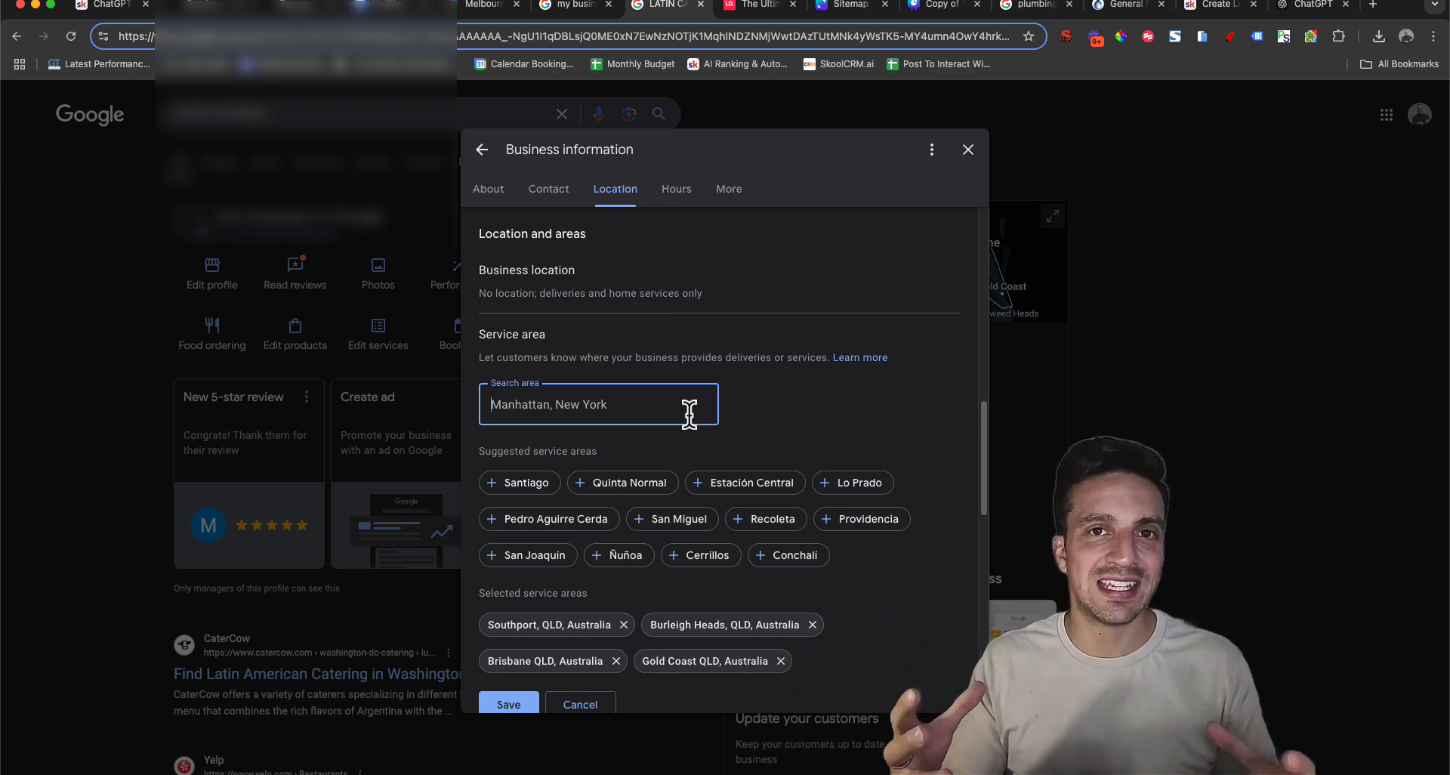
pyautogui.scroll(-3, 755, 540)
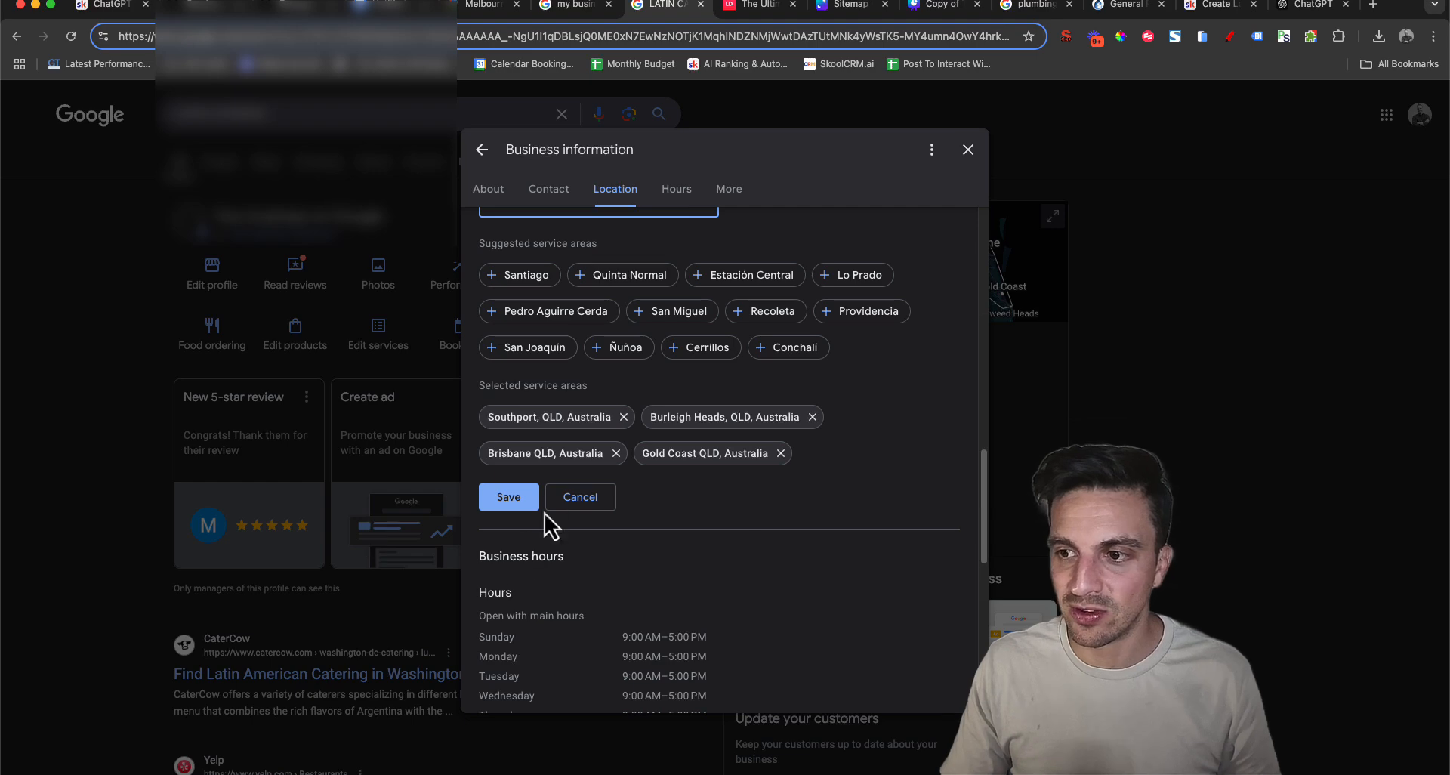
pyautogui.click(521, 497)
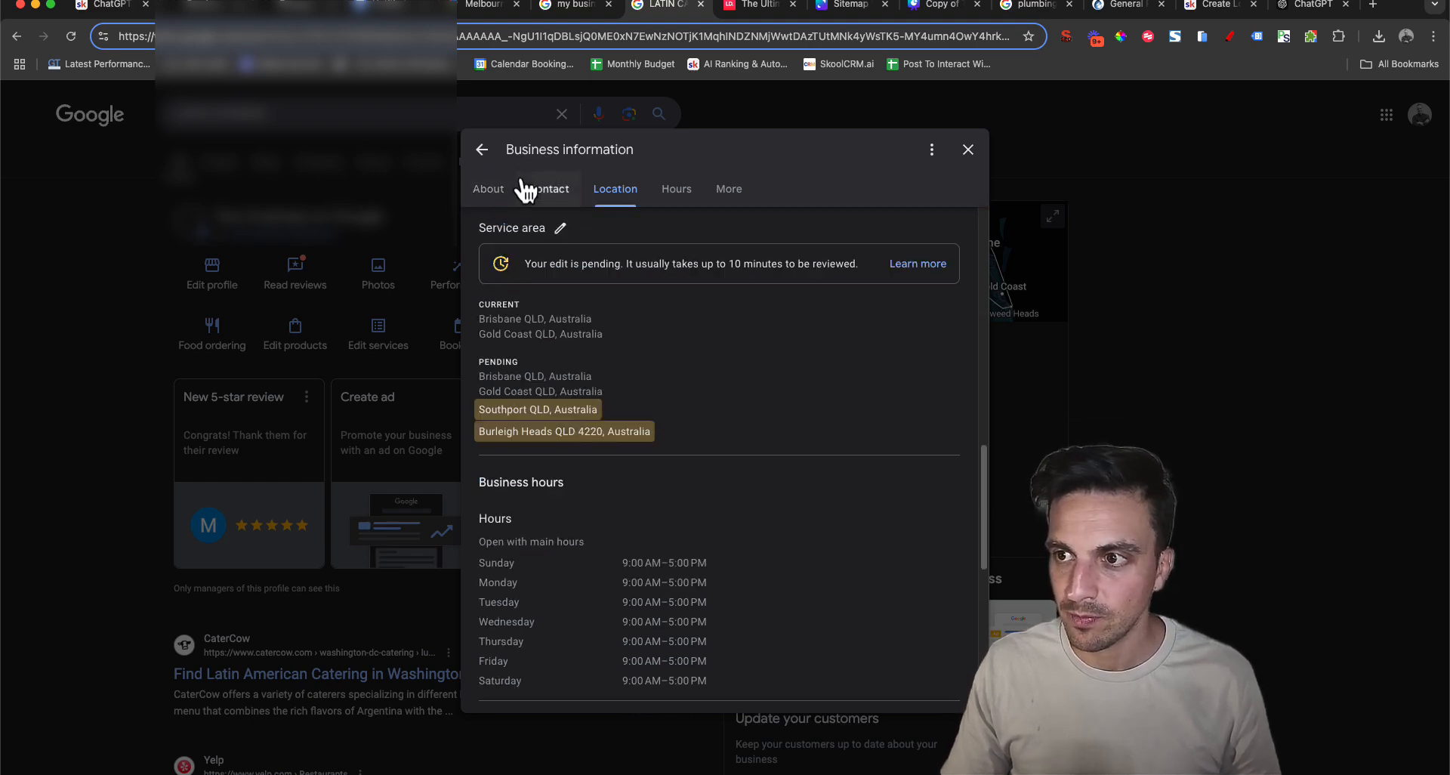
pyautogui.click(482, 150)
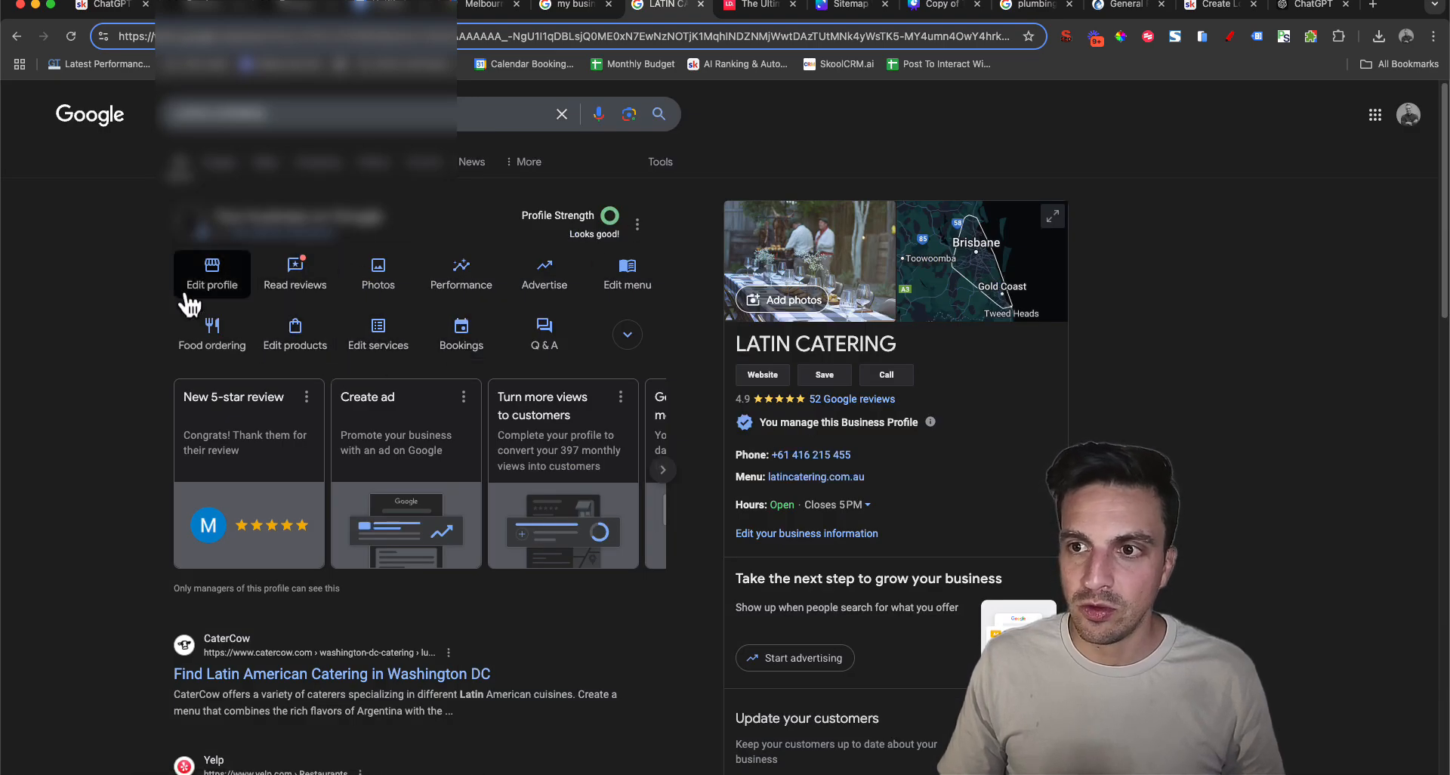
# Open Latin Catering's photos and browse the cover, logo, staff and food images
pyautogui.click(393, 268)
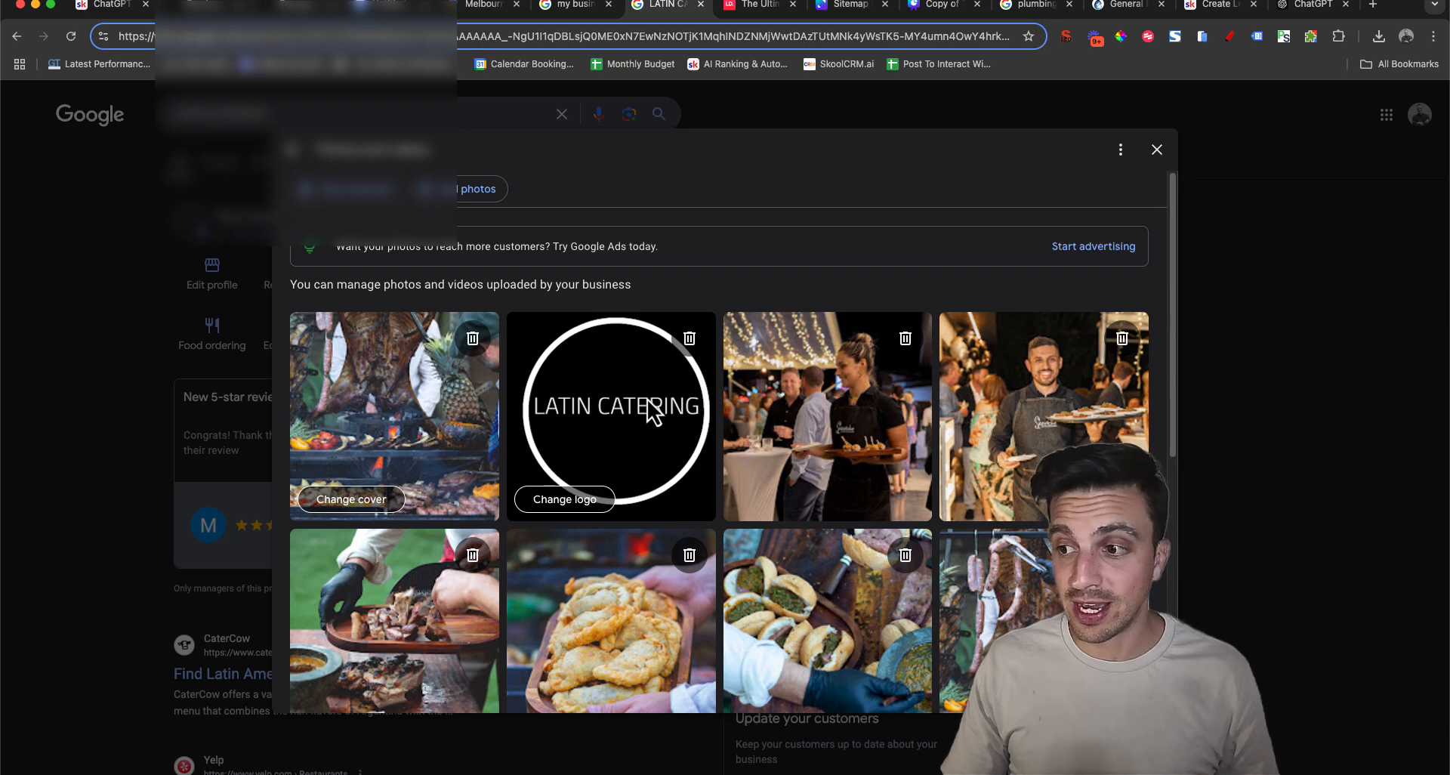
pyautogui.scroll(-3, 653, 412)
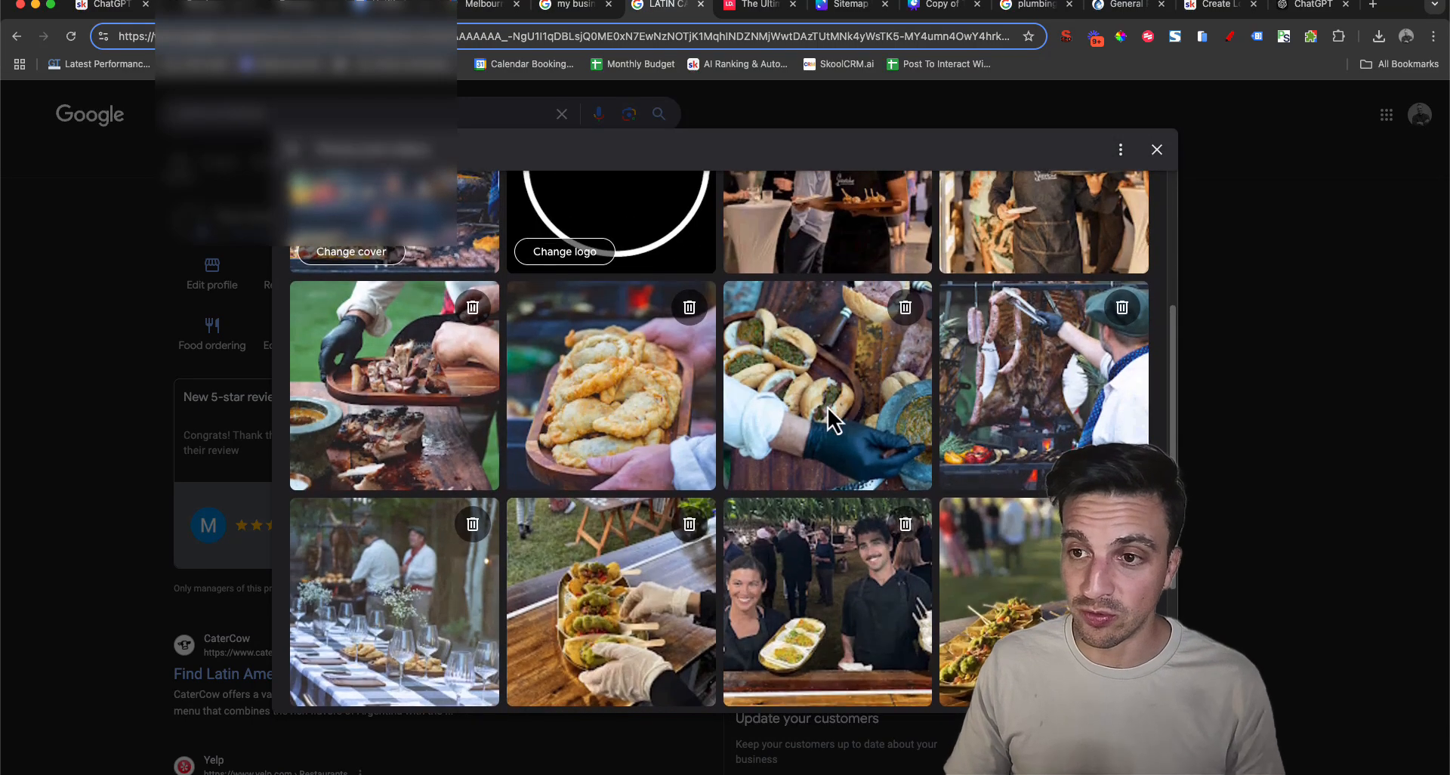
pyautogui.scroll(3, 828, 406)
# Leave the photos, examine Latin Catering's new product form with its option to create a category, and discard it without publishing
pyautogui.click(146, 324)
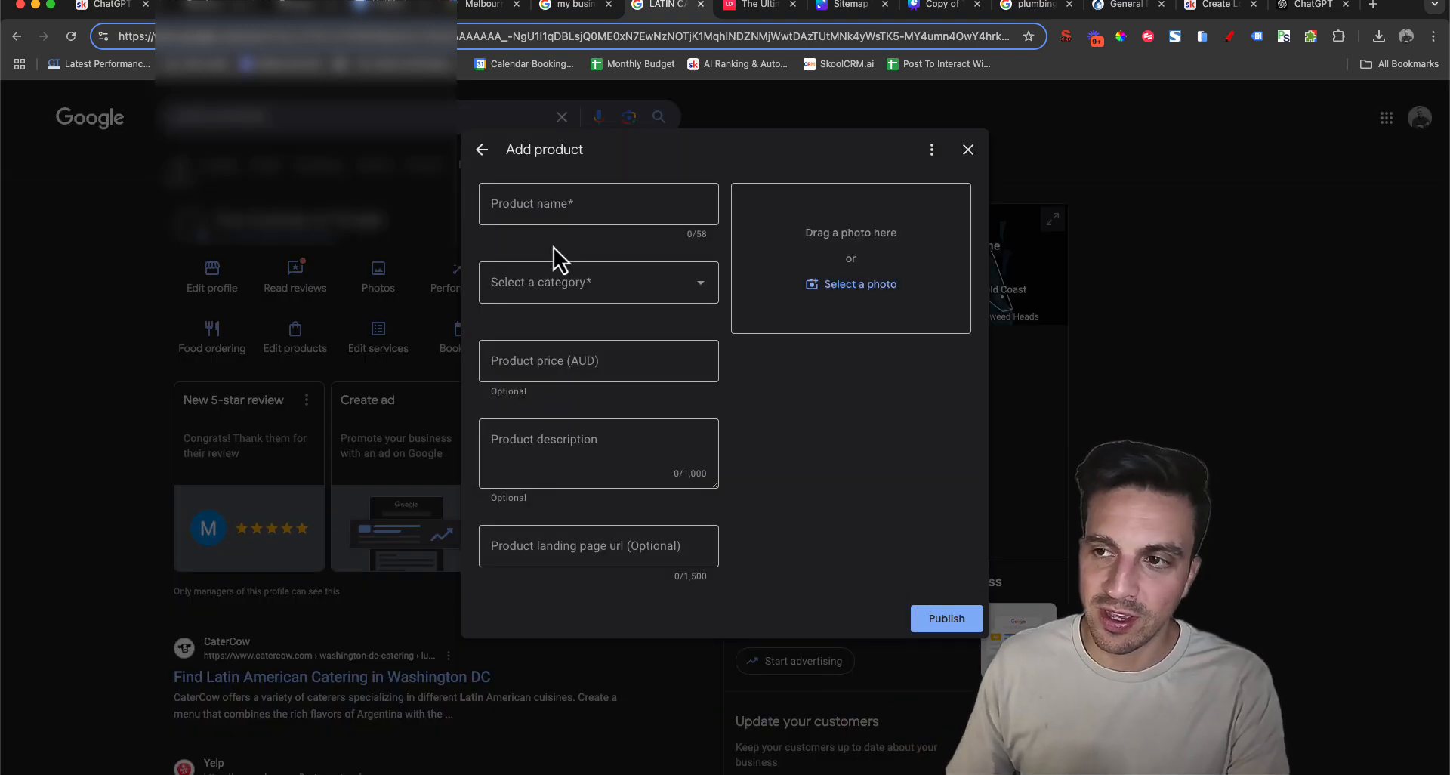
pyautogui.click(591, 205)
pyautogui.click(608, 300)
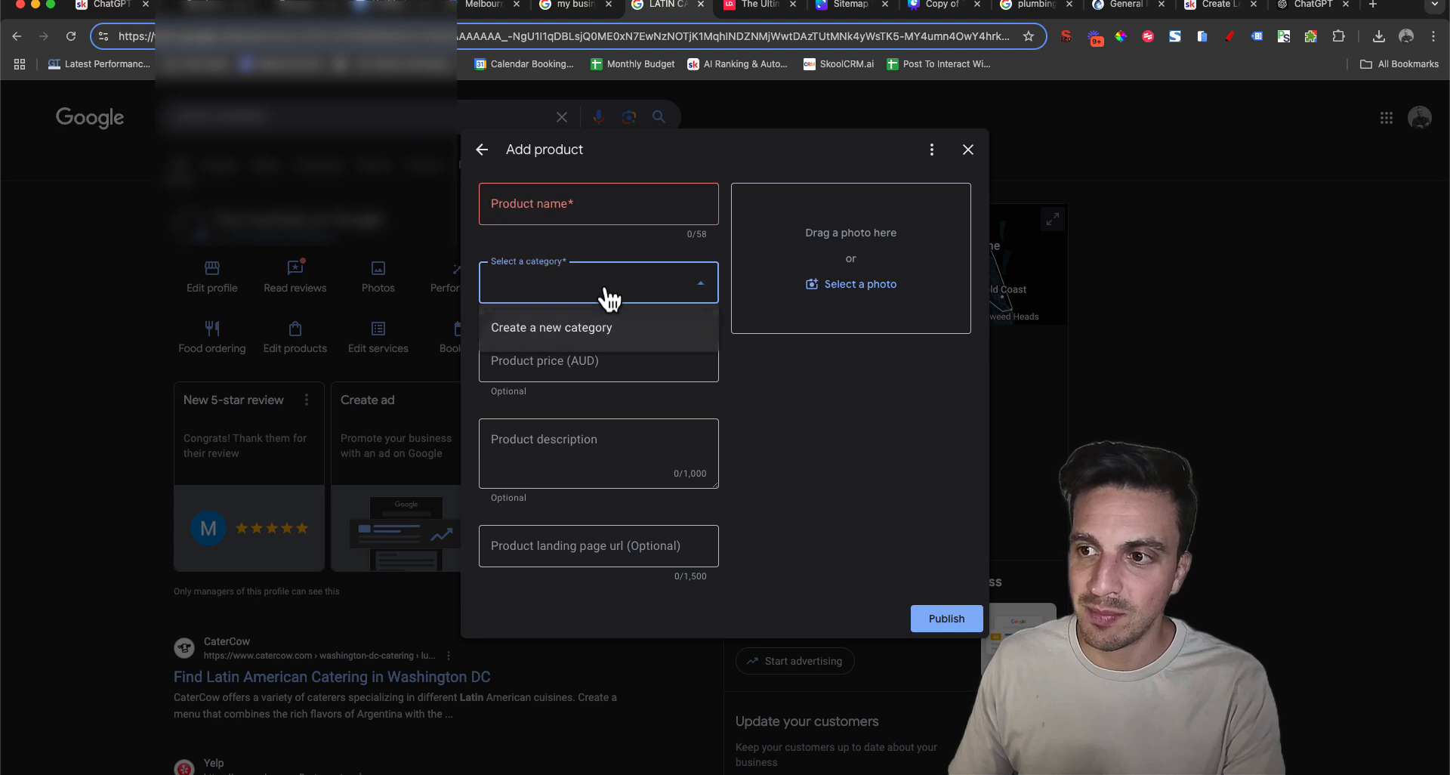
pyautogui.click(664, 326)
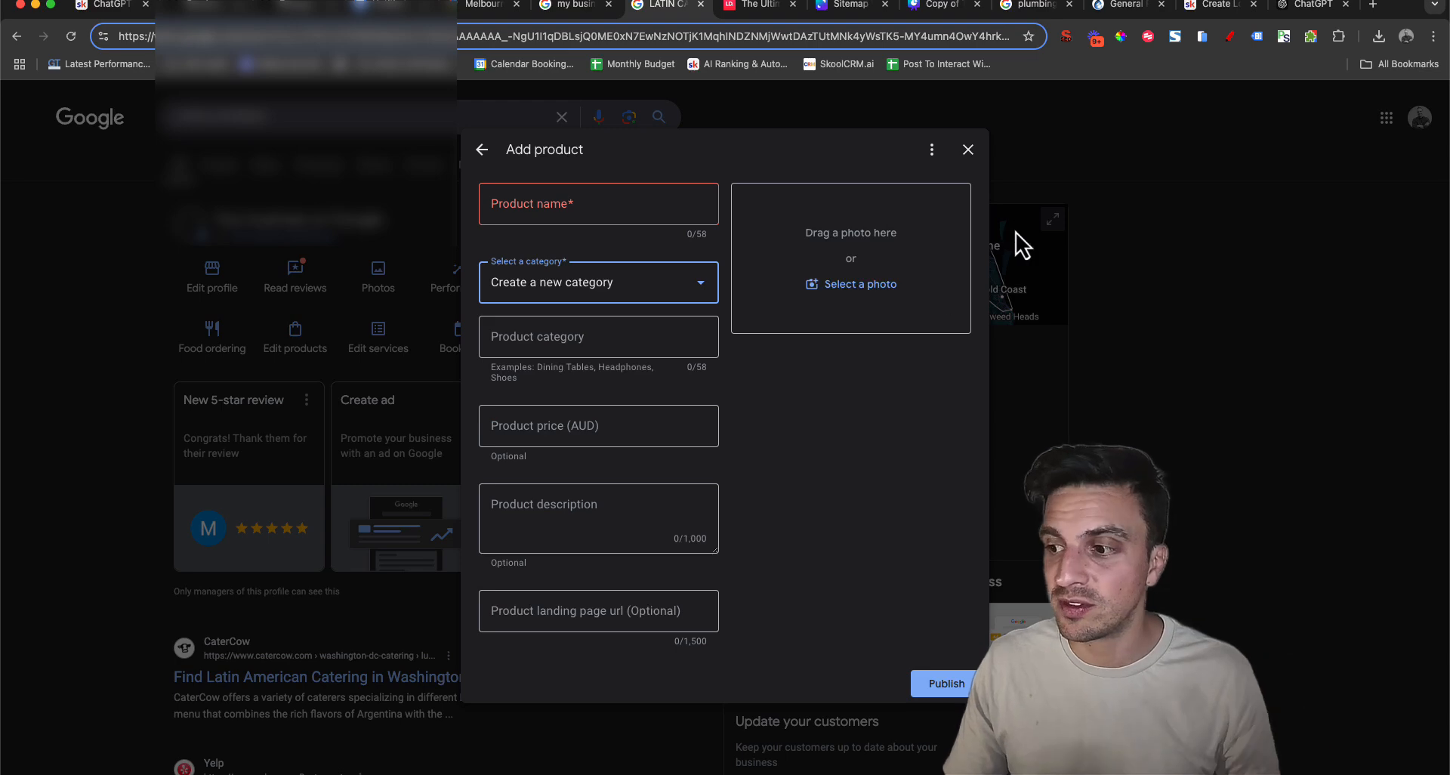
pyautogui.click(965, 151)
pyautogui.click(832, 474)
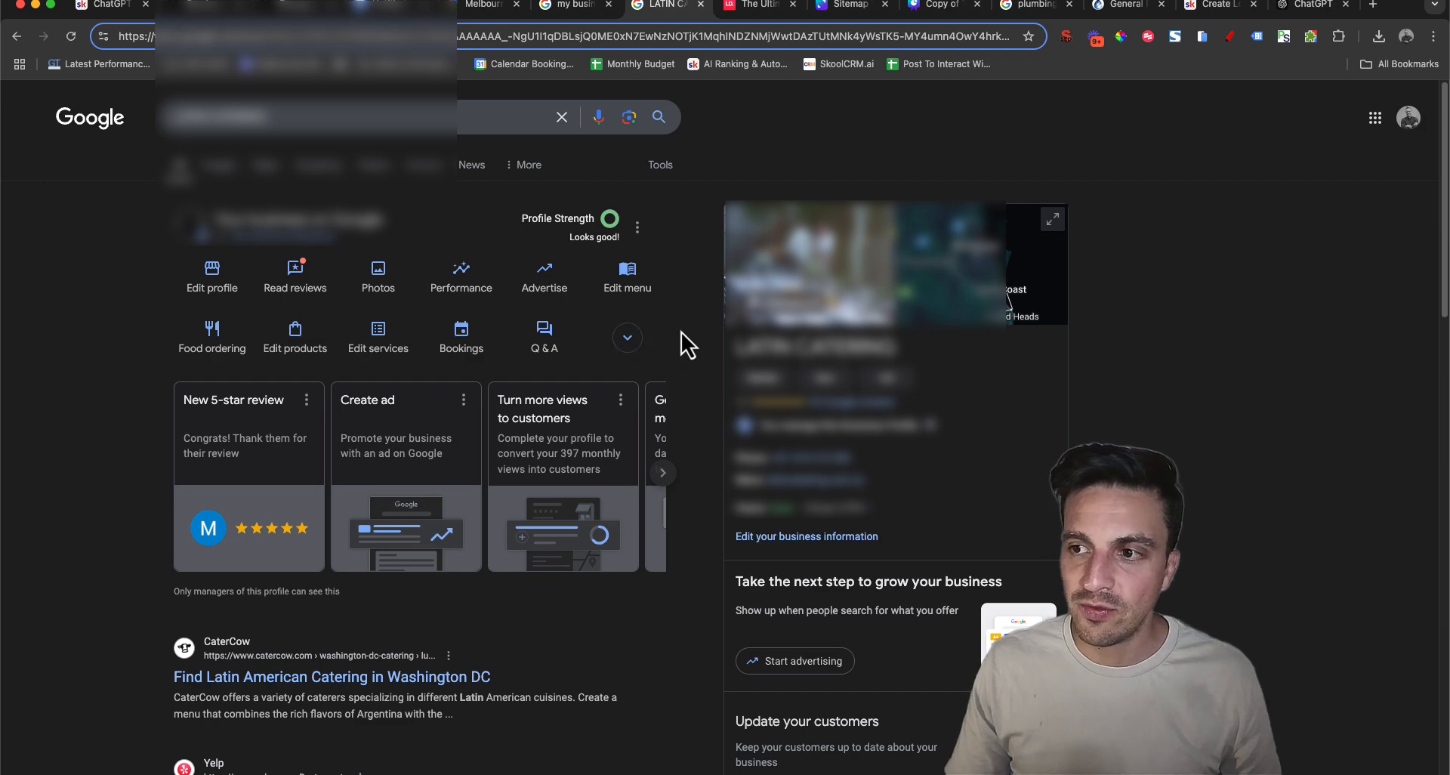
pyautogui.click(627, 338)
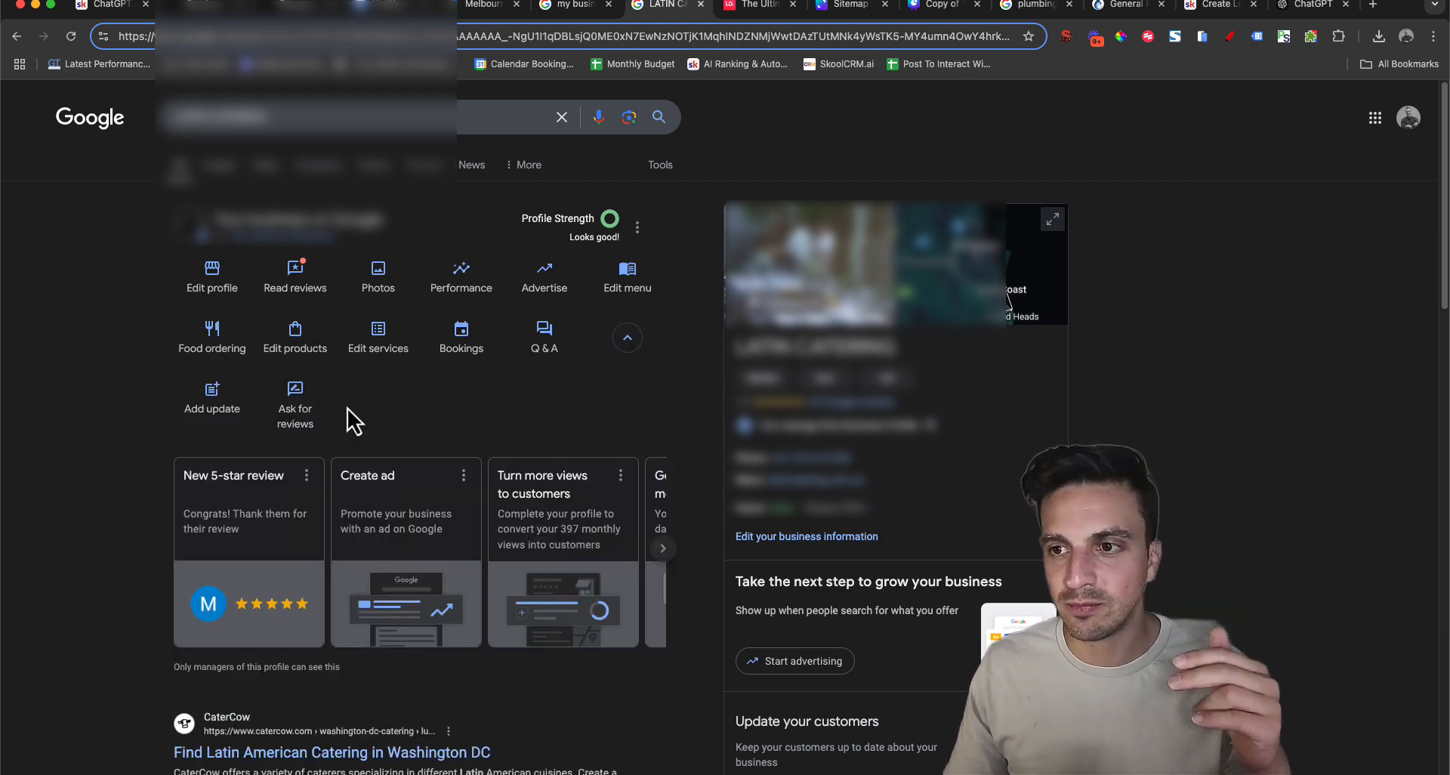
pyautogui.click(459, 341)
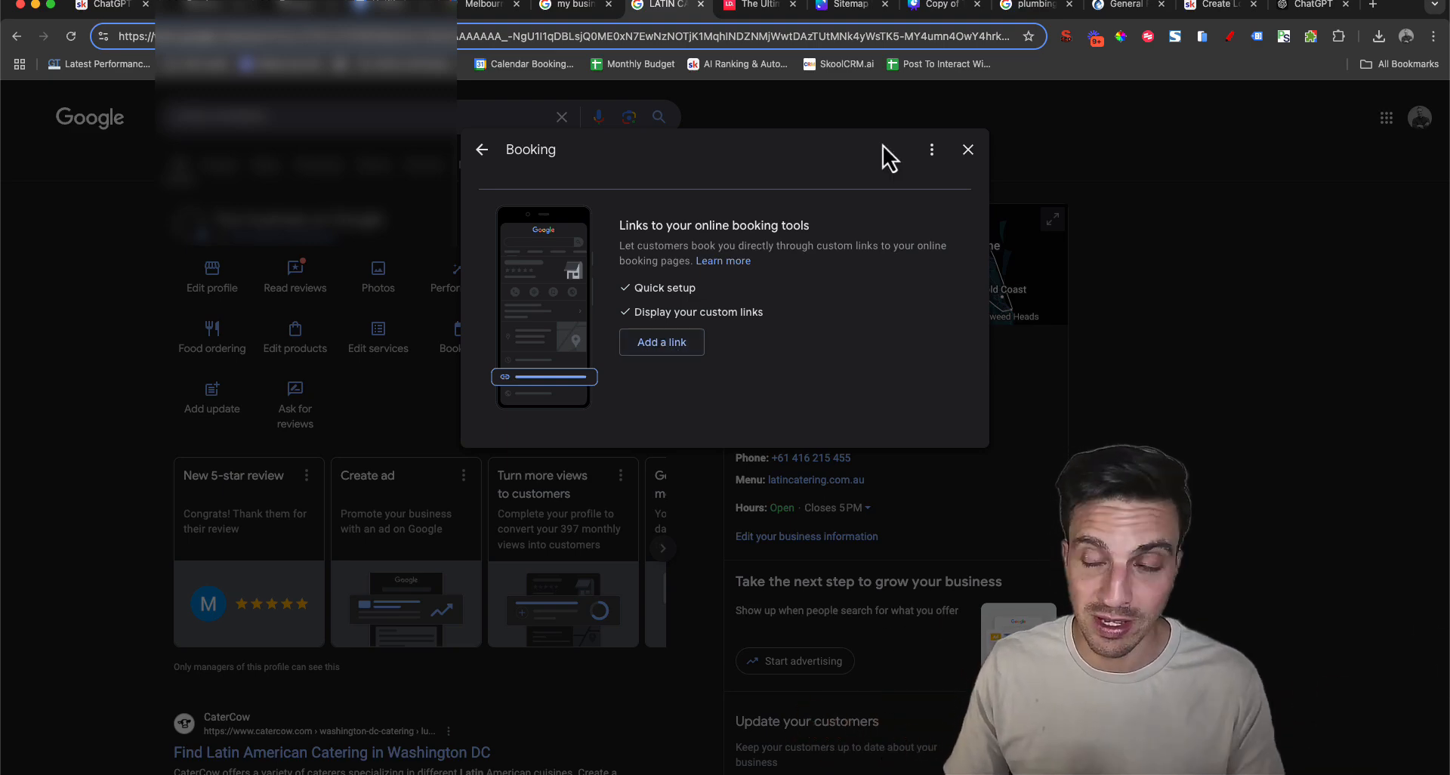
pyautogui.click(968, 150)
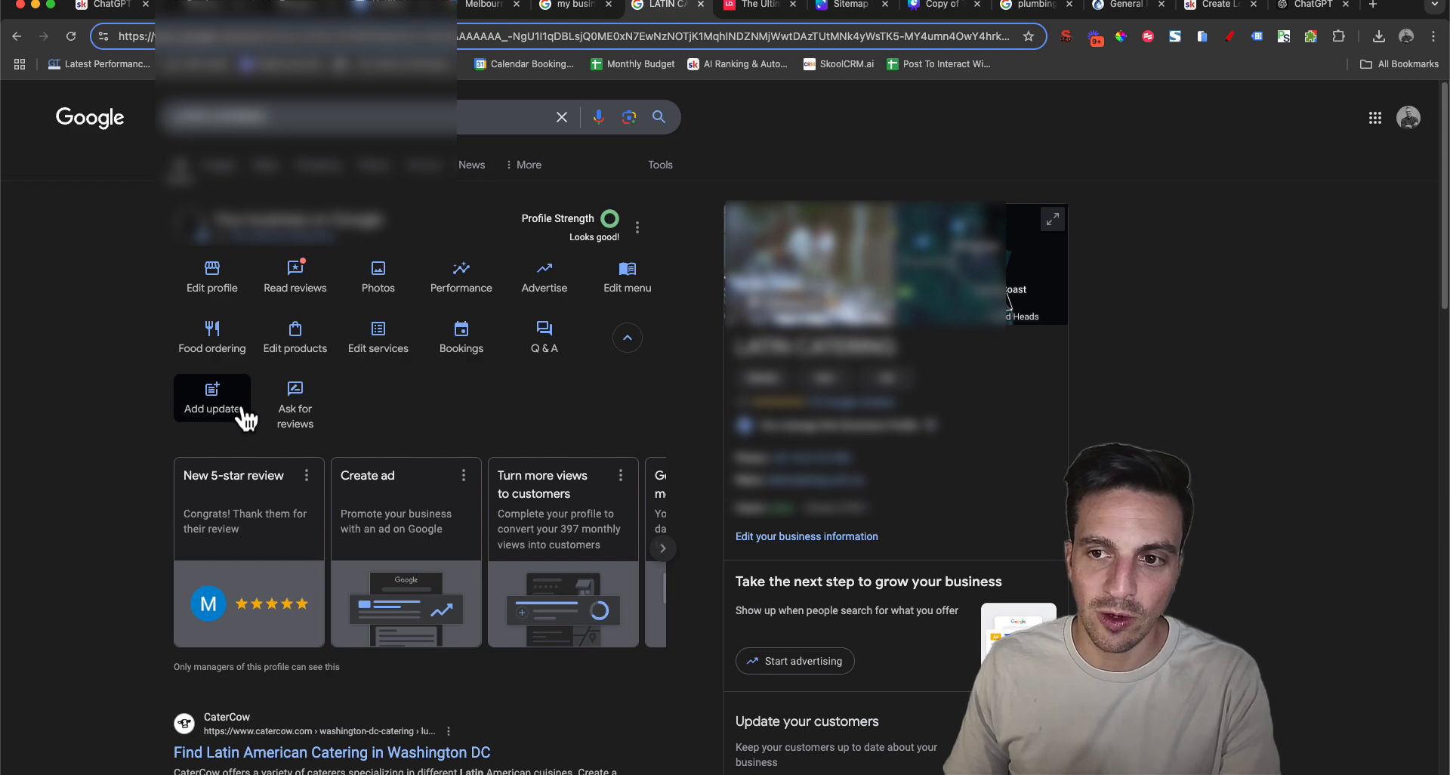
# Copy Latin Catering's Google review link and test it in a window of another browser profile, closing that window without posting
pyautogui.click(298, 401)
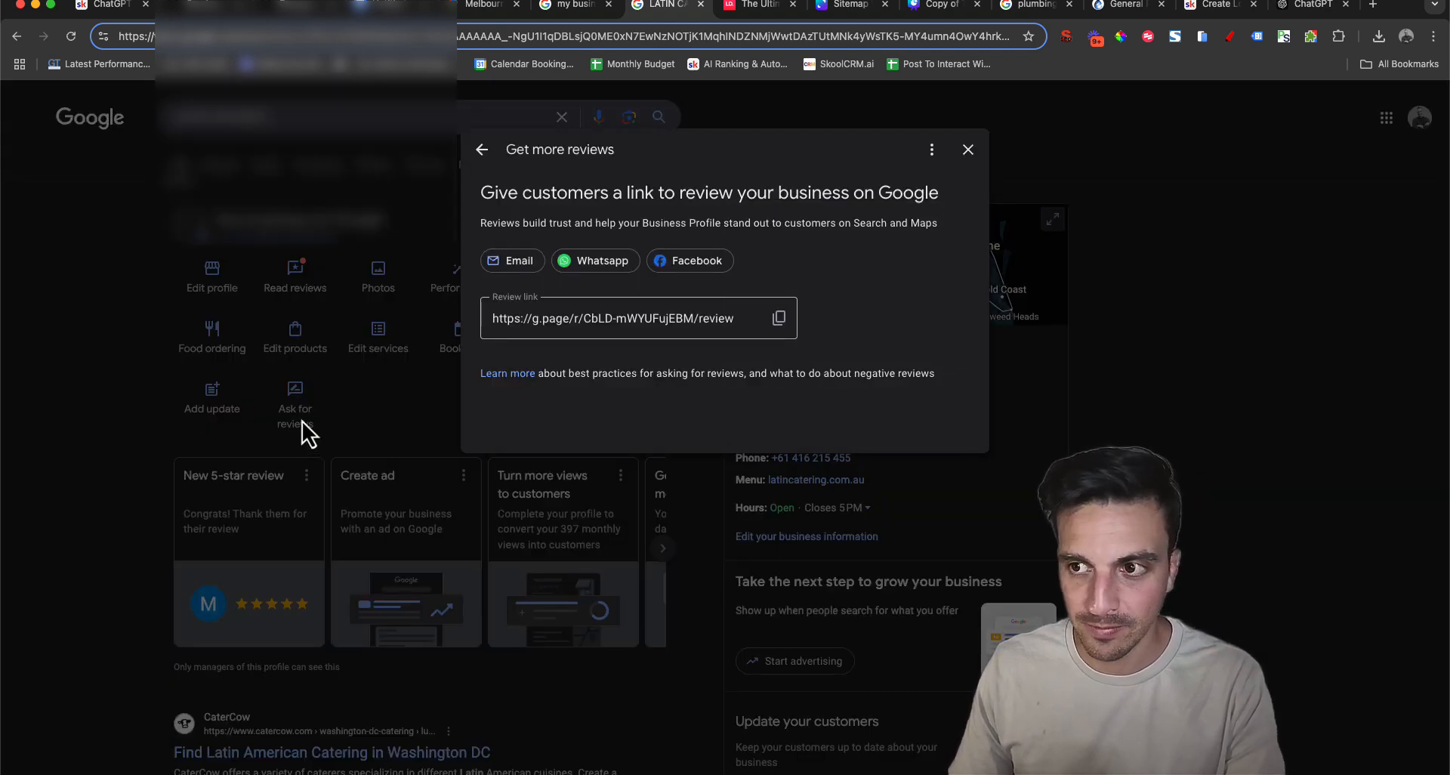
pyautogui.click(780, 318)
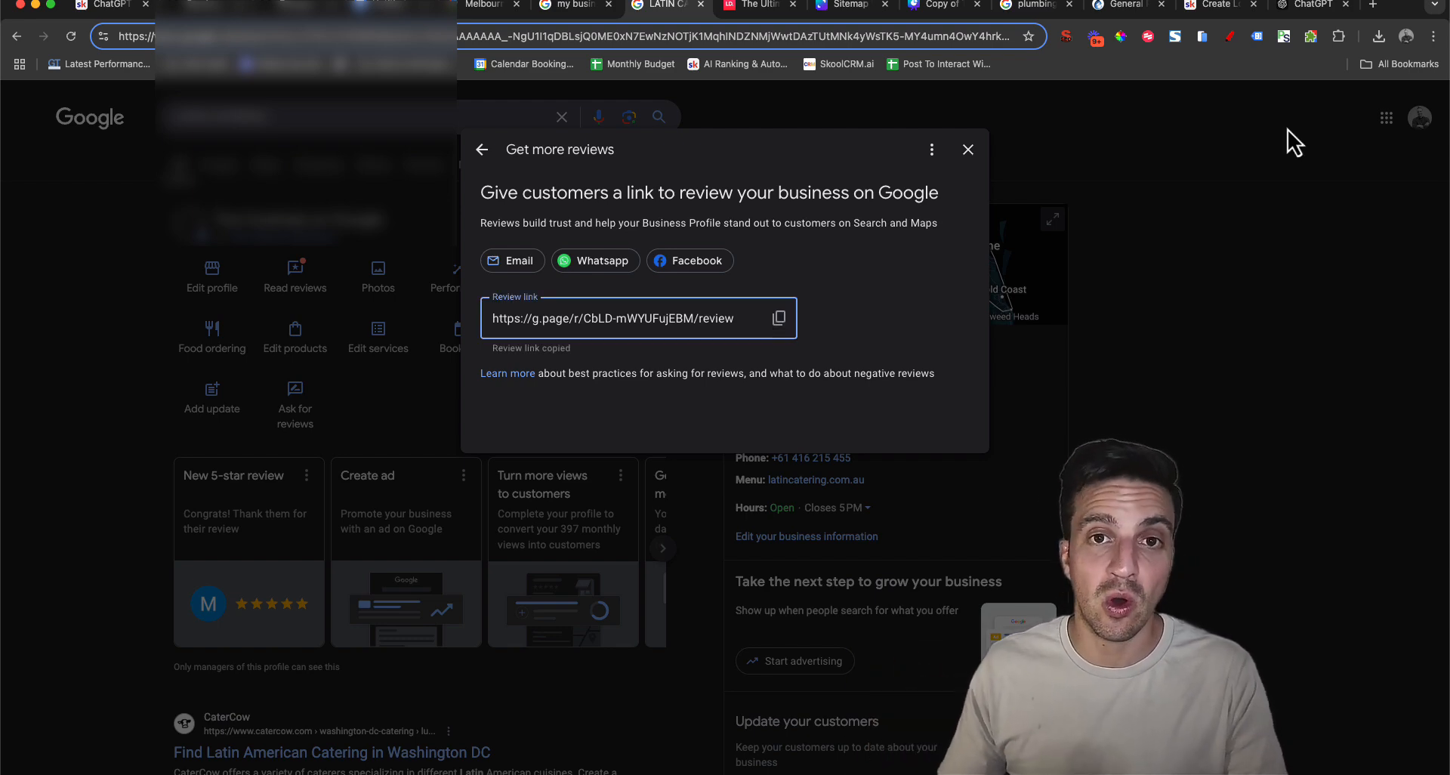
pyautogui.click(1373, 6)
pyautogui.click(1406, 38)
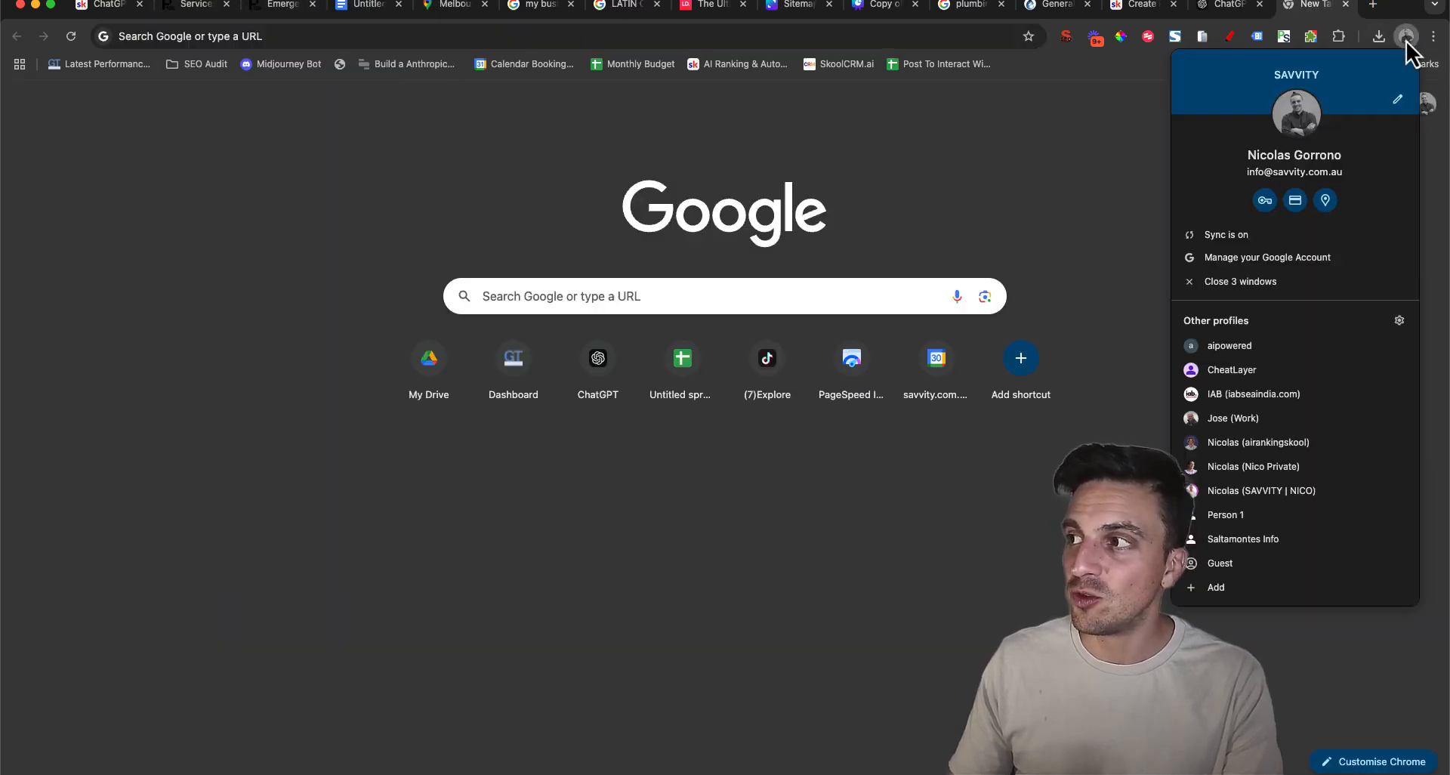
pyautogui.click(1321, 469)
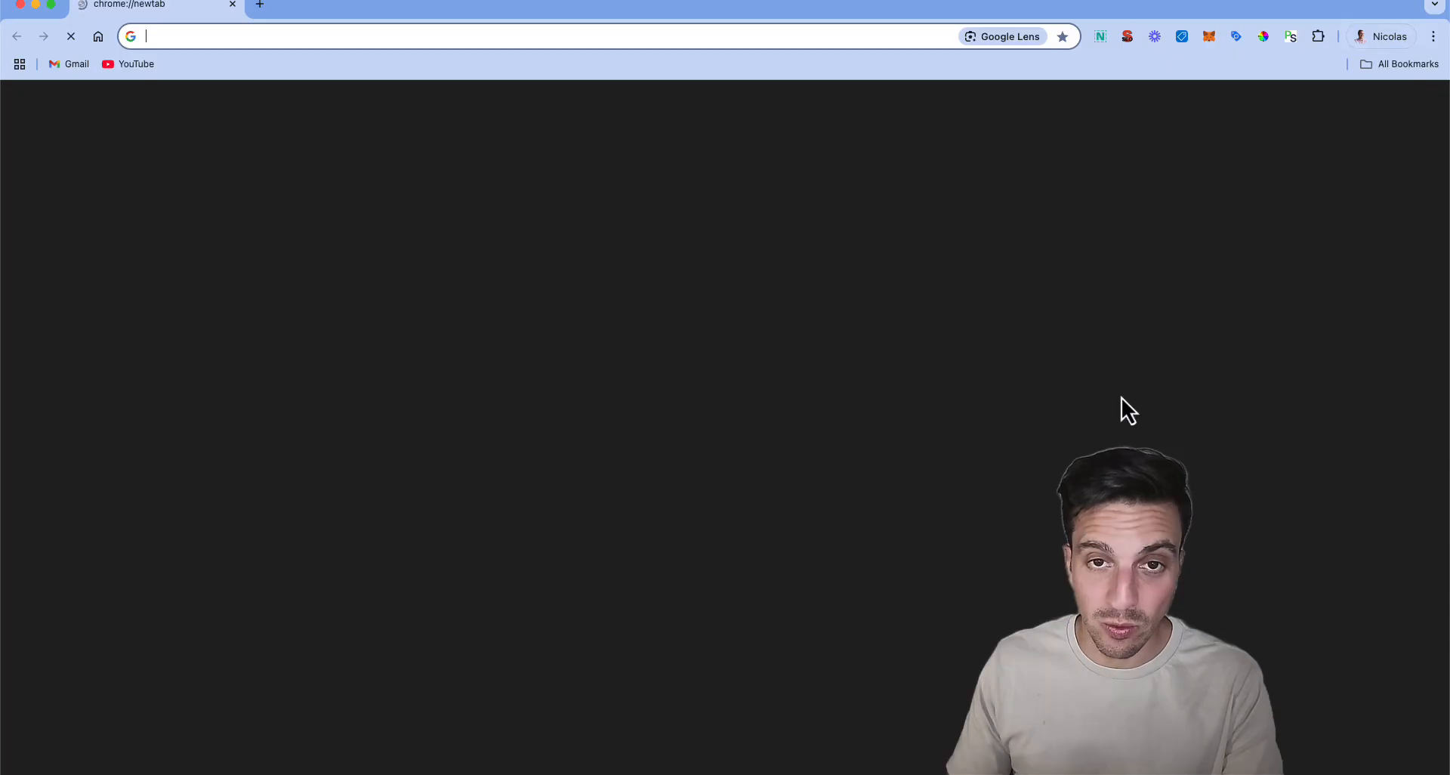
pyautogui.press('super+v')
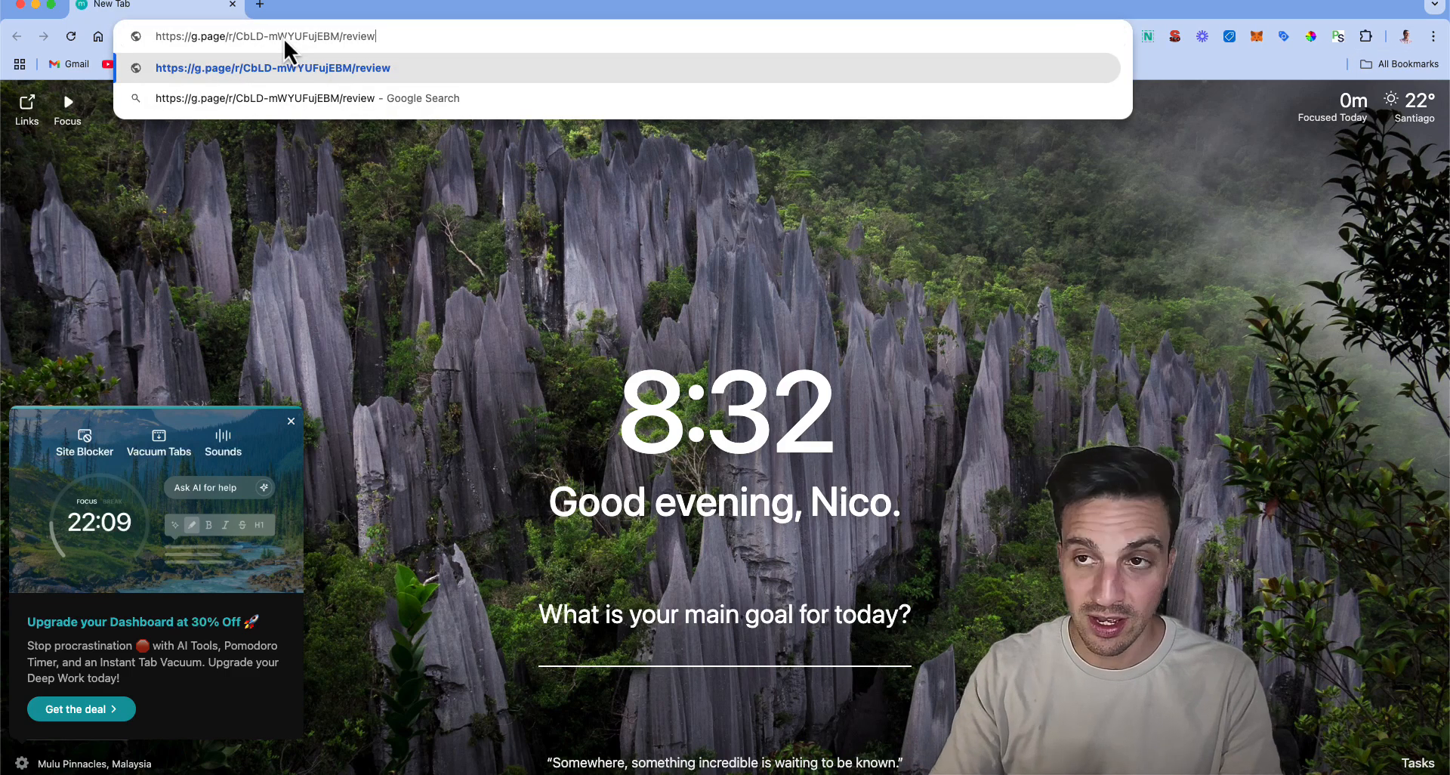
pyautogui.press('Return')
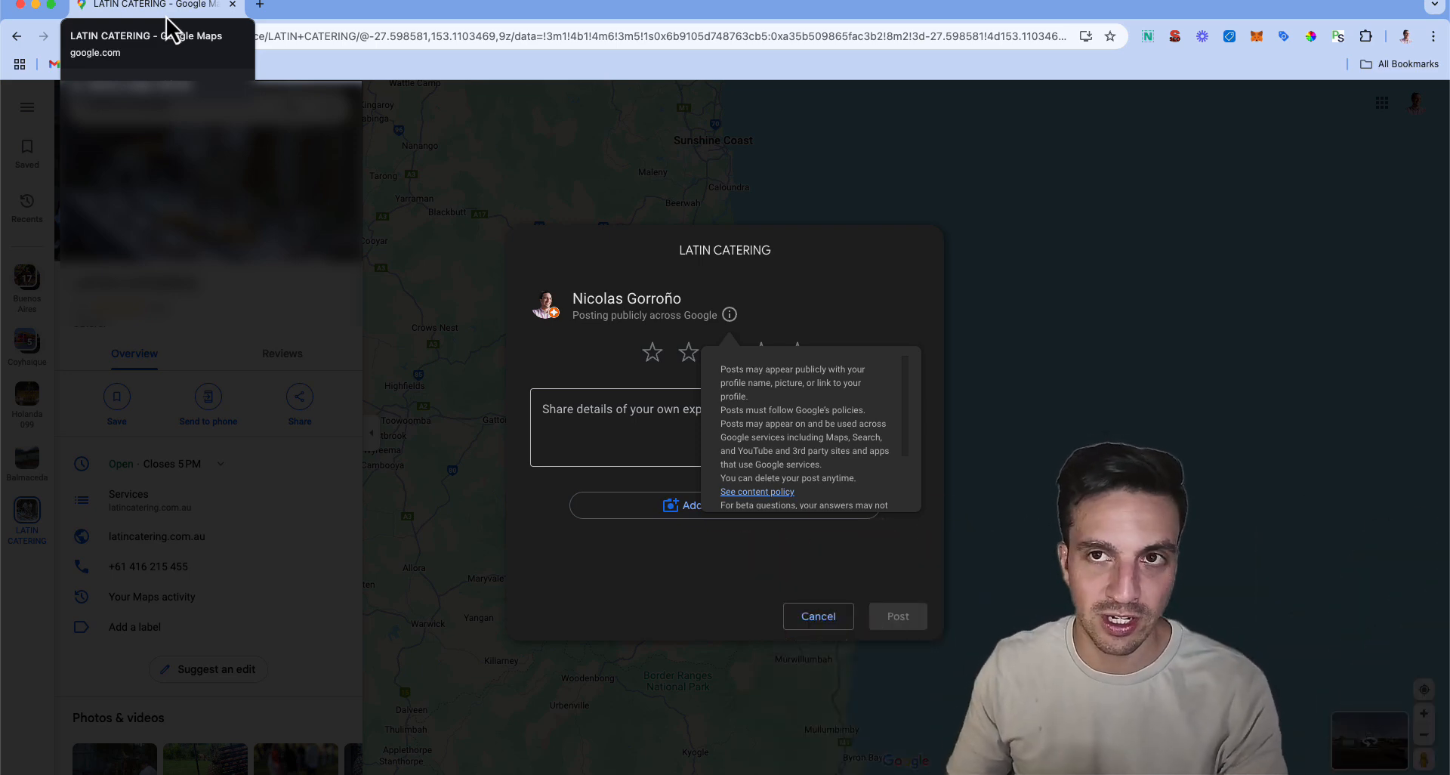
pyautogui.click(20, 5)
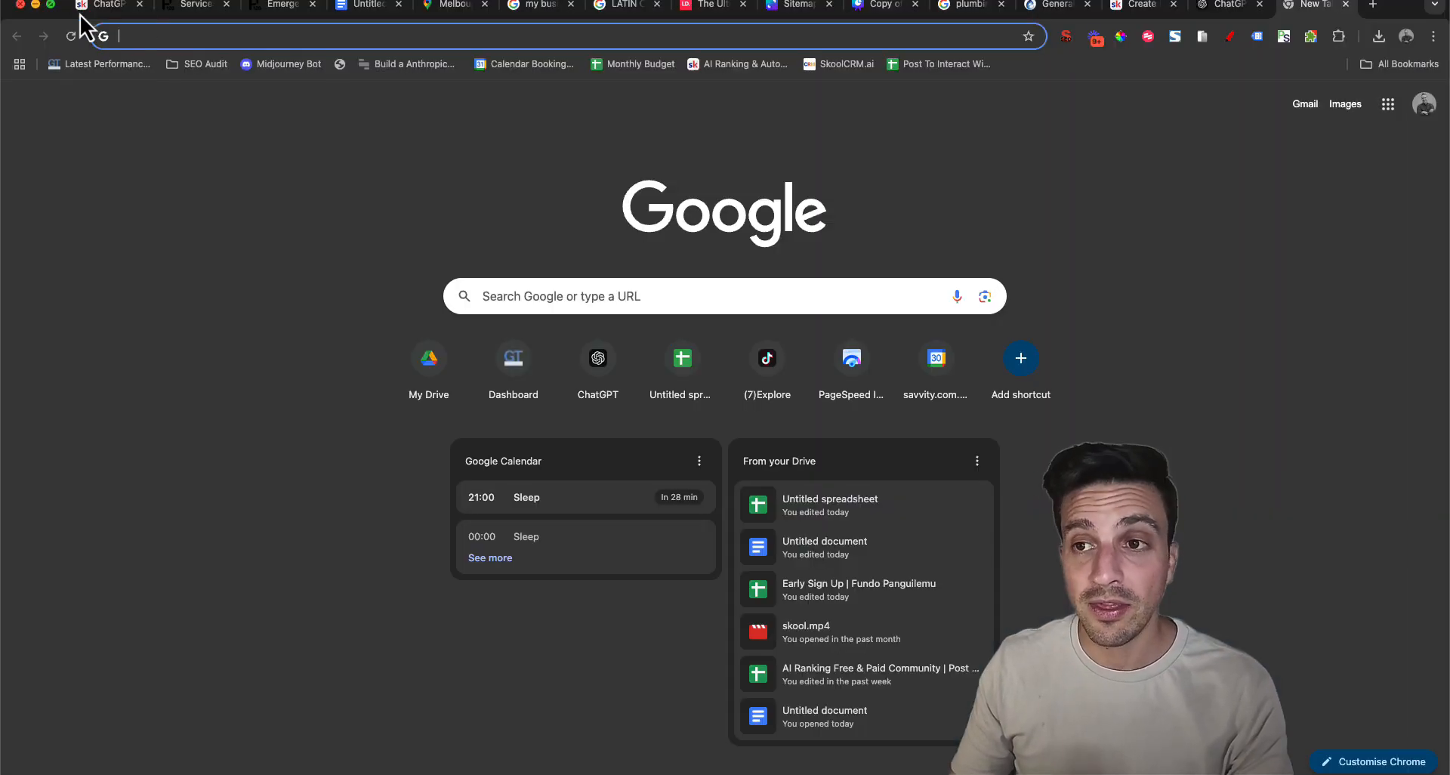
# Search Google for "qr code generator" and open the QRCode Monkey website
pyautogui.click(396, 35)
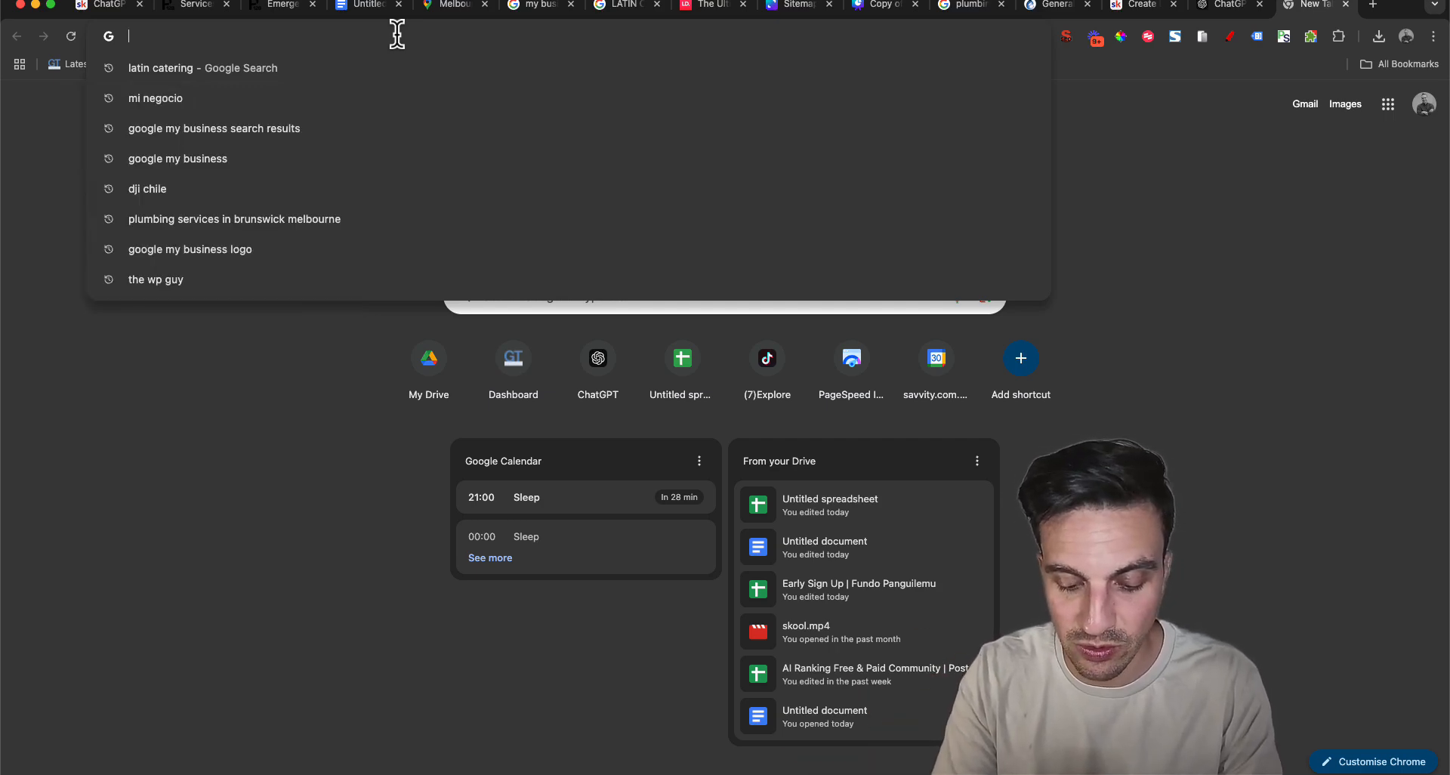
pyautogui.write('qr xcode')
pyautogui.press('Down')
pyautogui.press('Return')
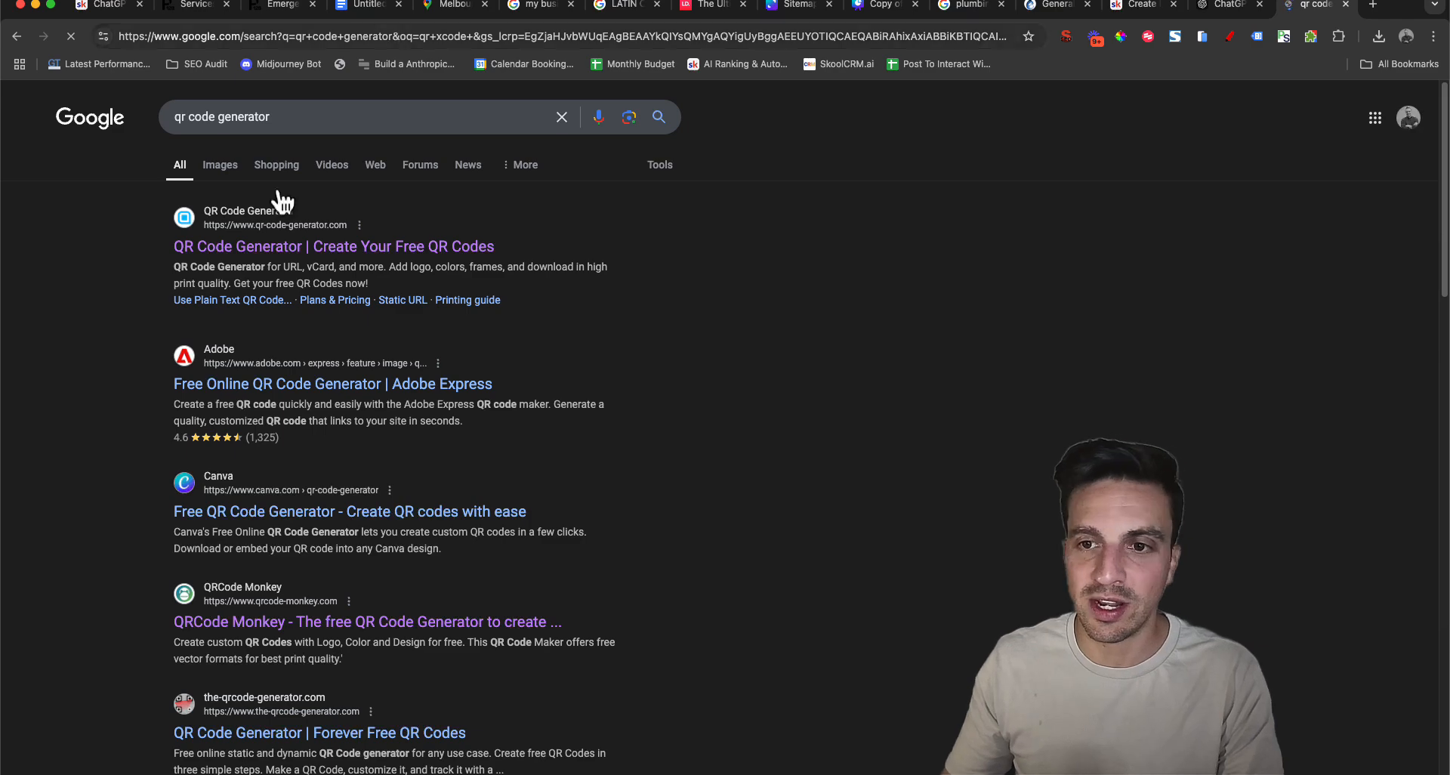
pyautogui.scroll(-3, 428, 444)
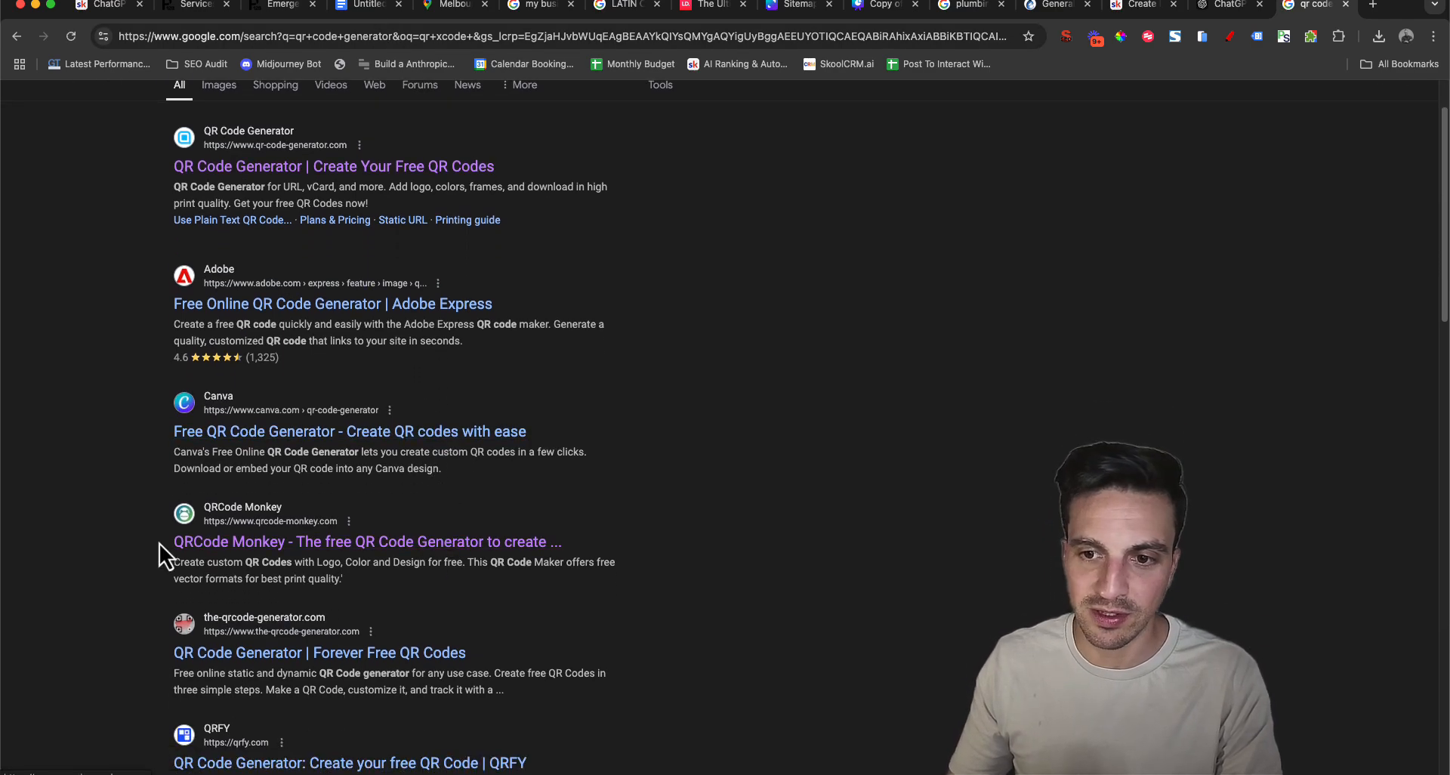
pyautogui.click(198, 542)
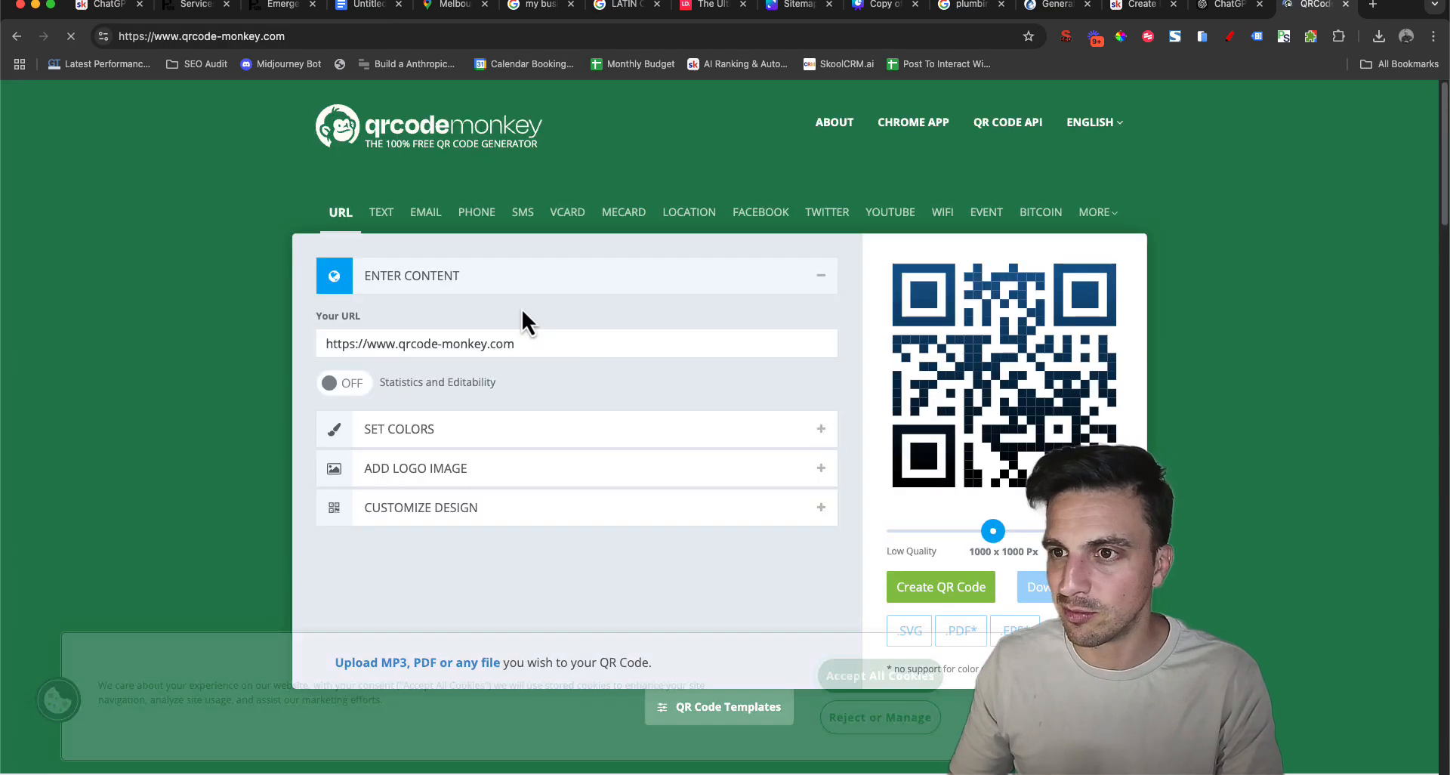
# Create a QR code for the copied Latin Catering review link, download it as a PNG and view the image
pyautogui.tripleClick(451, 343)
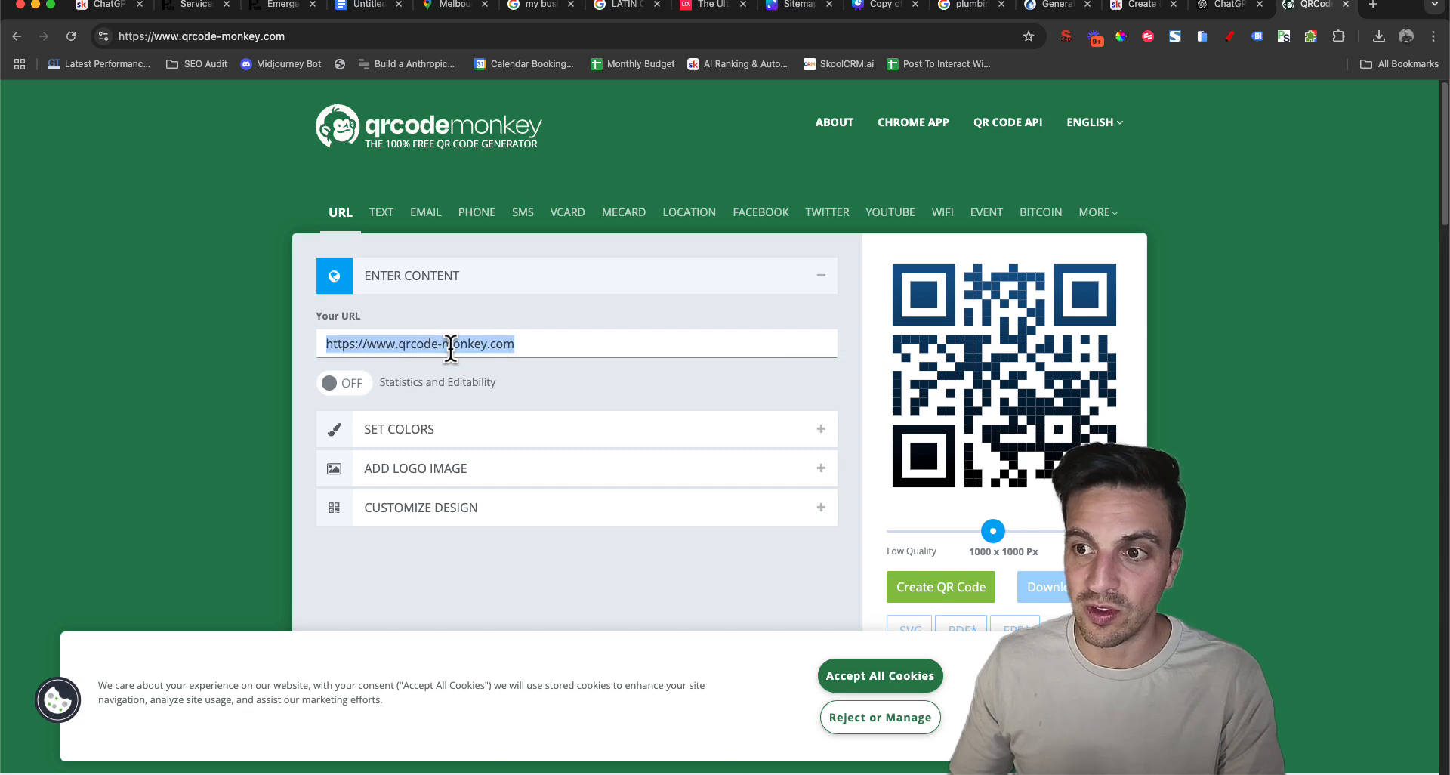
pyautogui.write('https://g.page/r/CbLD-mWYUFujEBM/review')
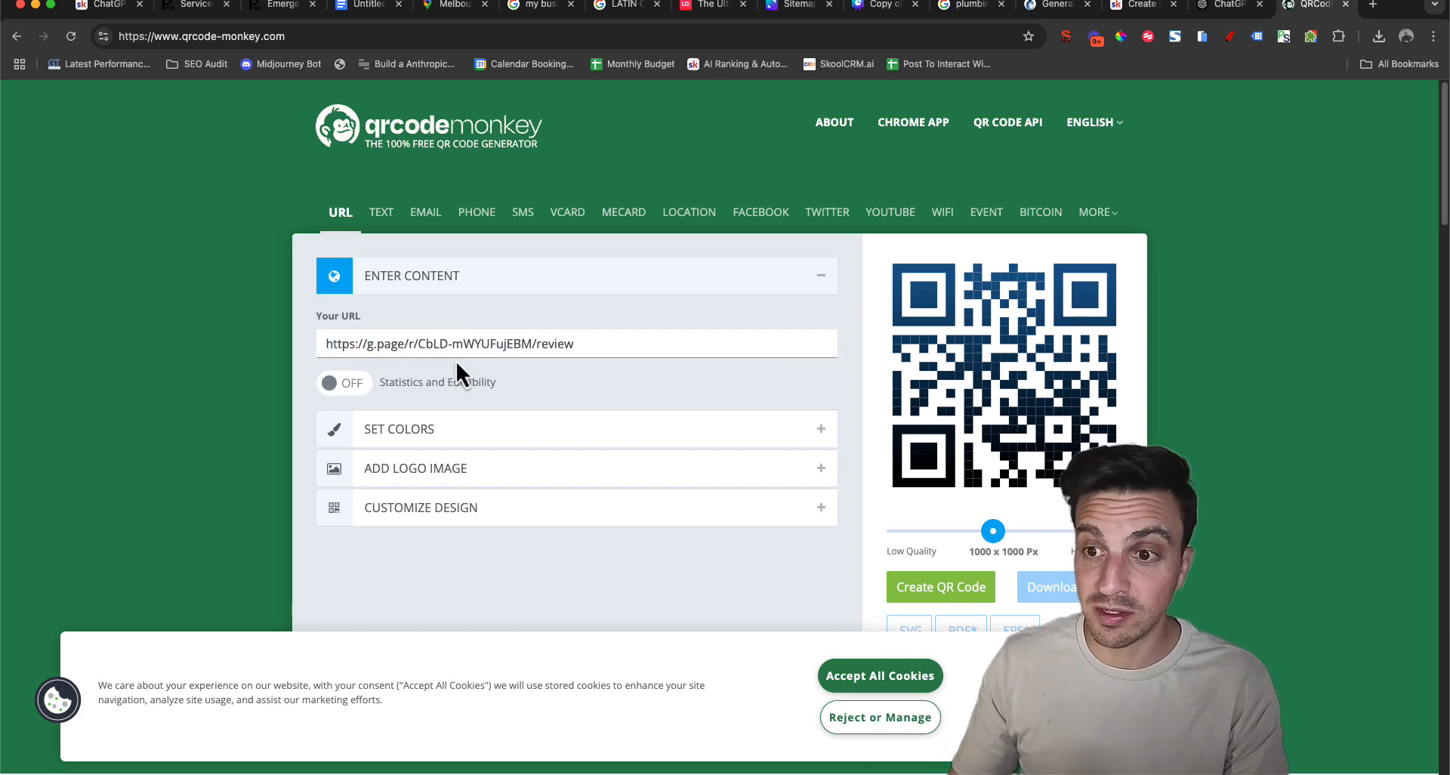
pyautogui.scroll(-1, 862, 505)
pyautogui.click(973, 551)
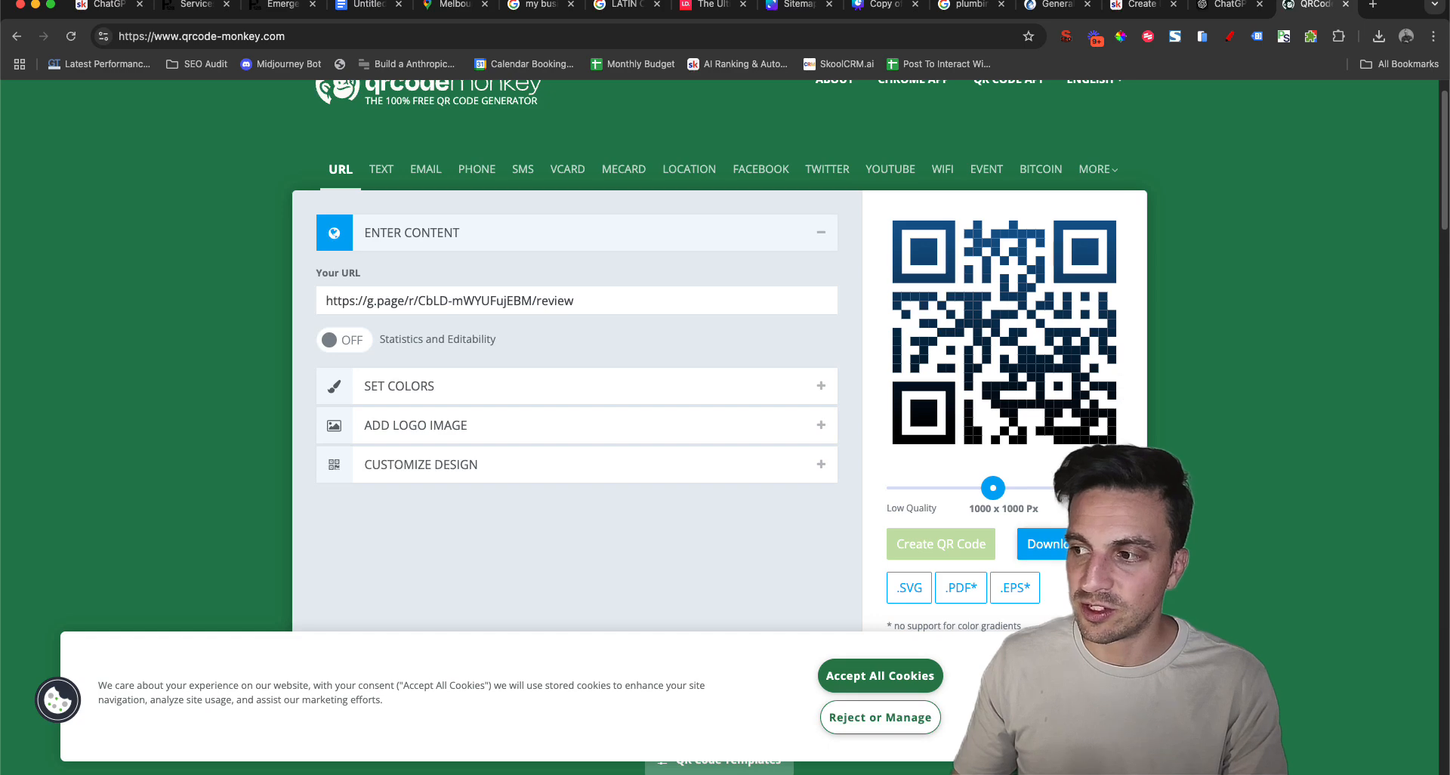
pyautogui.click(1076, 546)
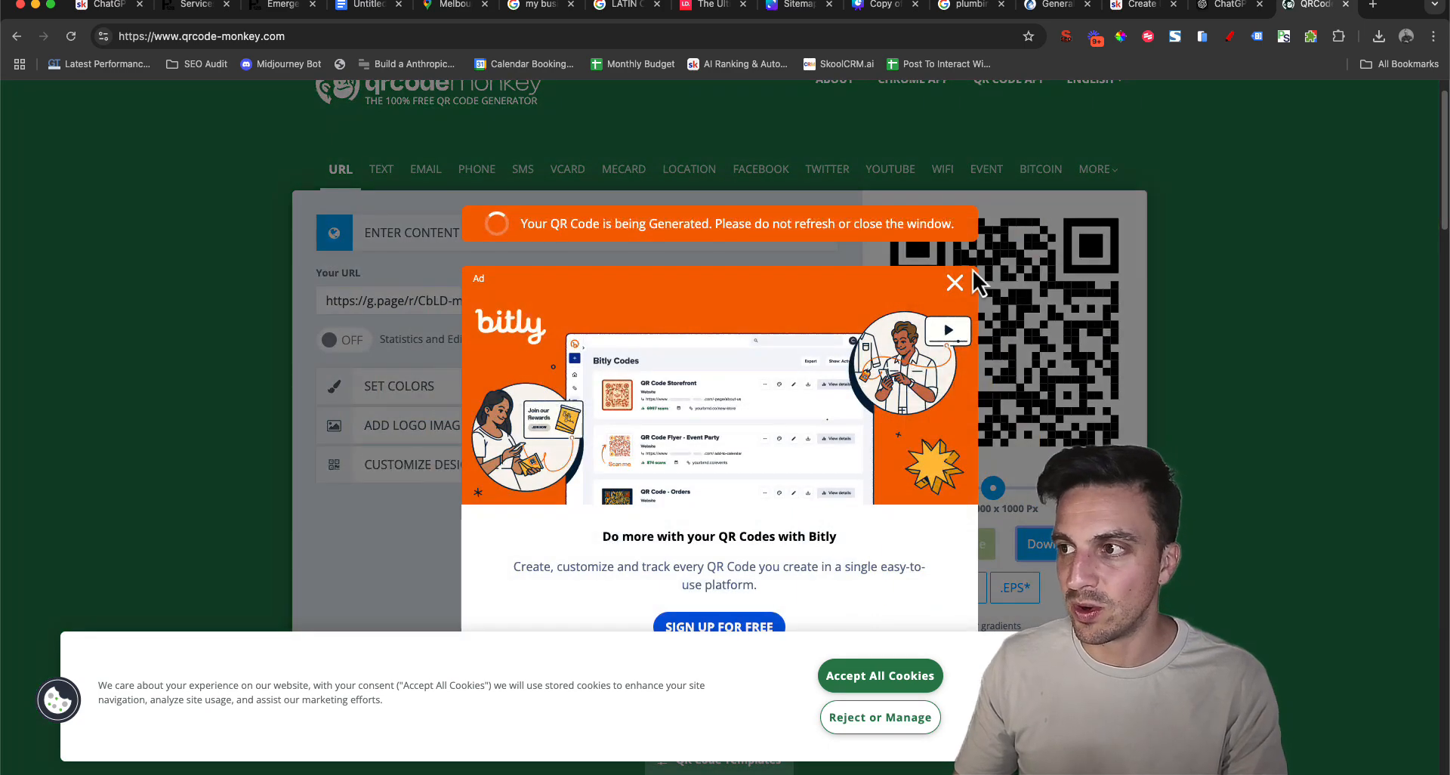
pyautogui.scroll(-3, 1044, 302)
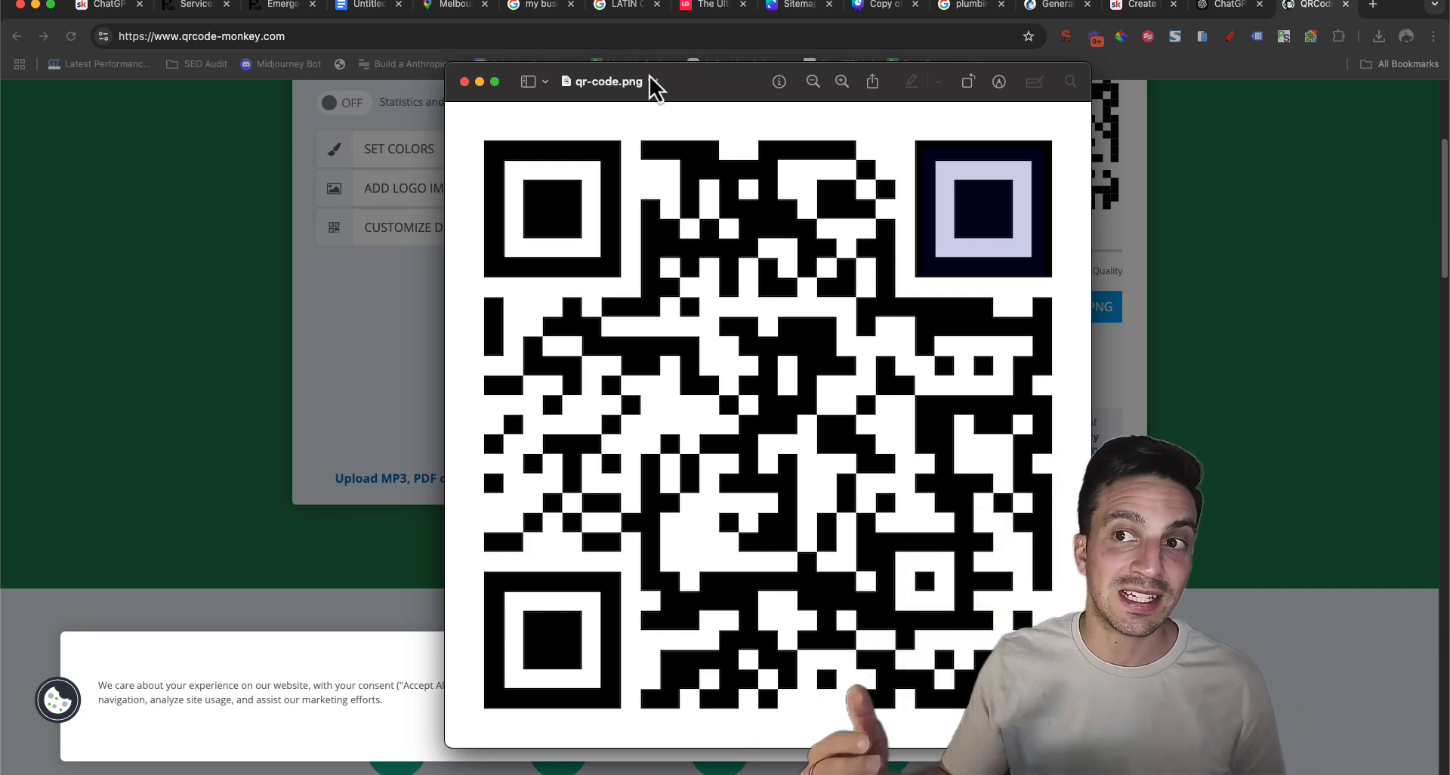
pyautogui.click(279, 139)
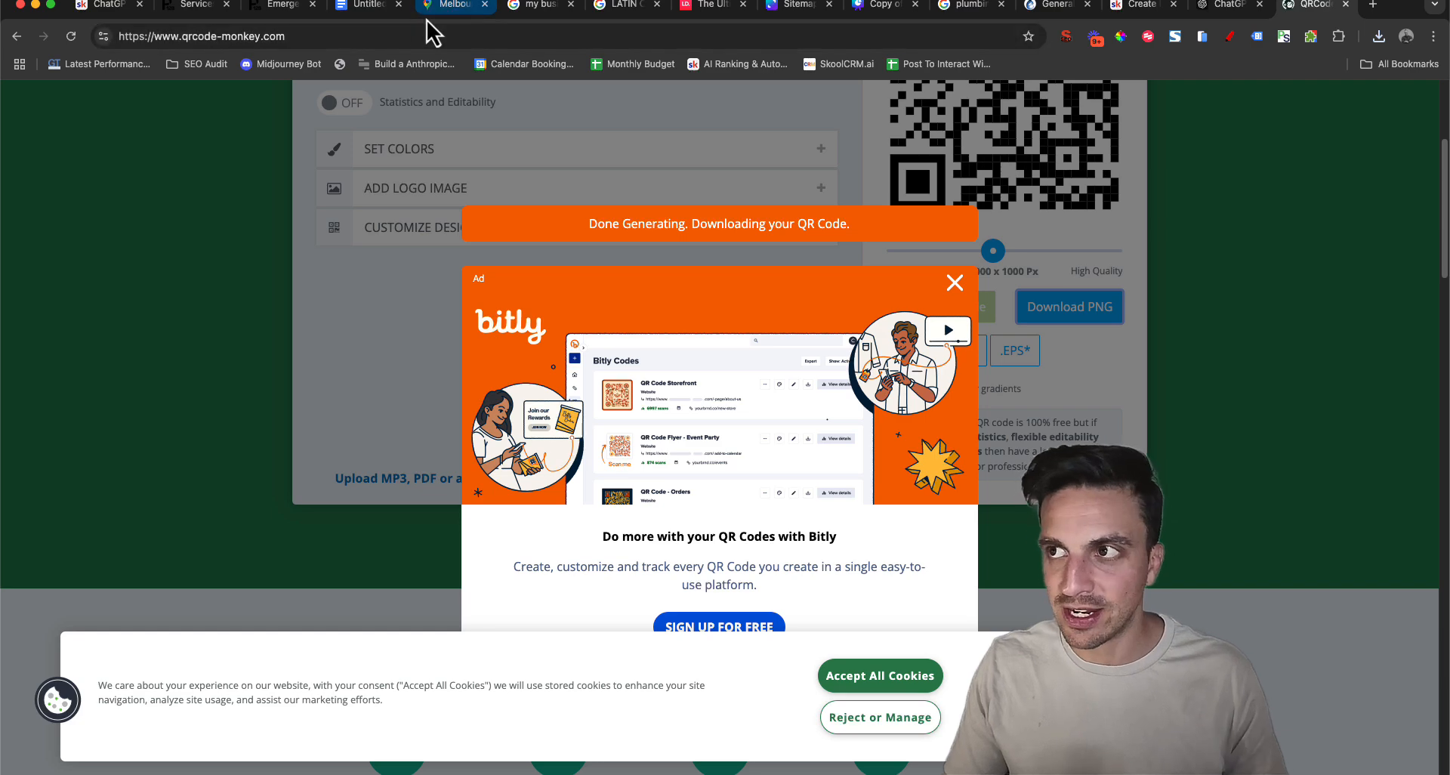
# Return to the Latin Catering profile, examine the update post form with its description and button options, and close it without posting
pyautogui.click(624, 4)
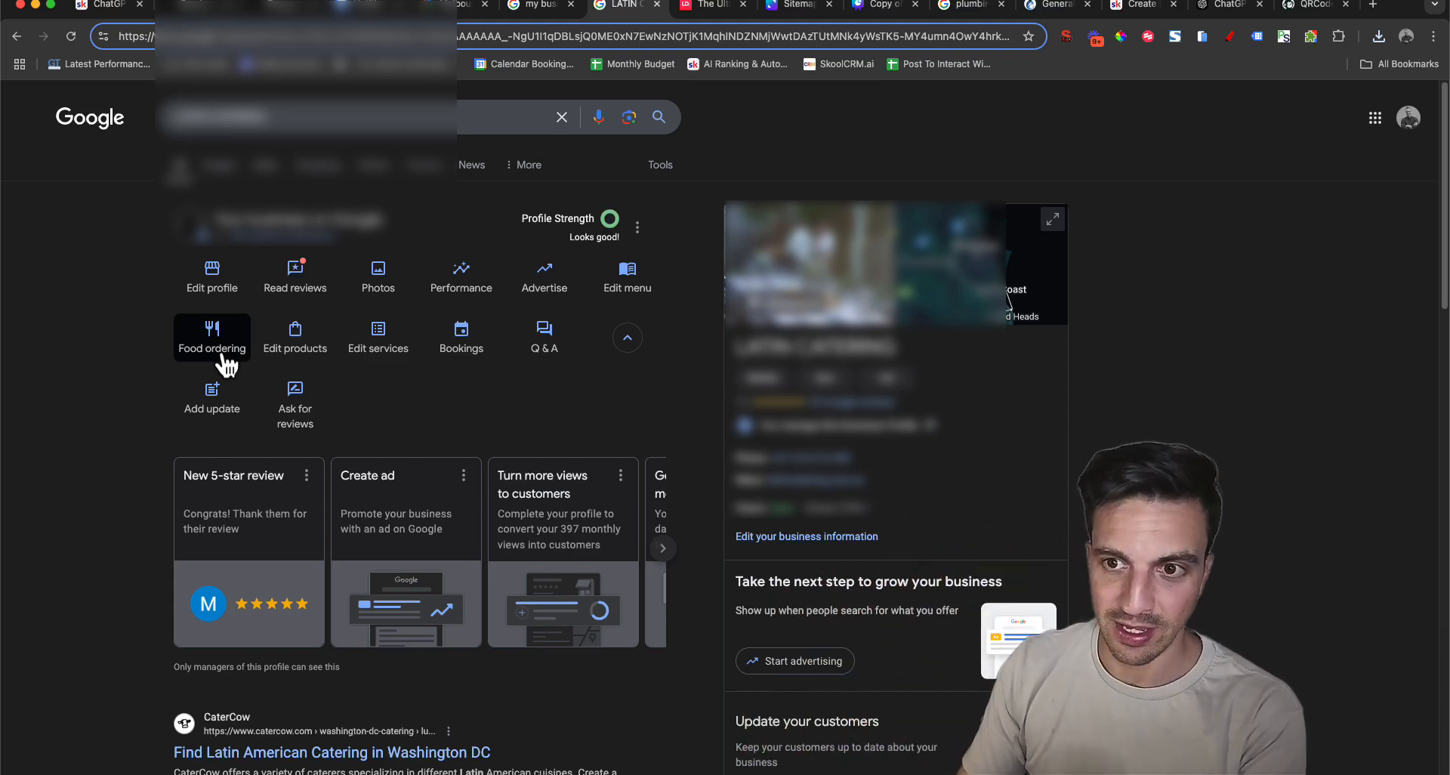
pyautogui.click(229, 397)
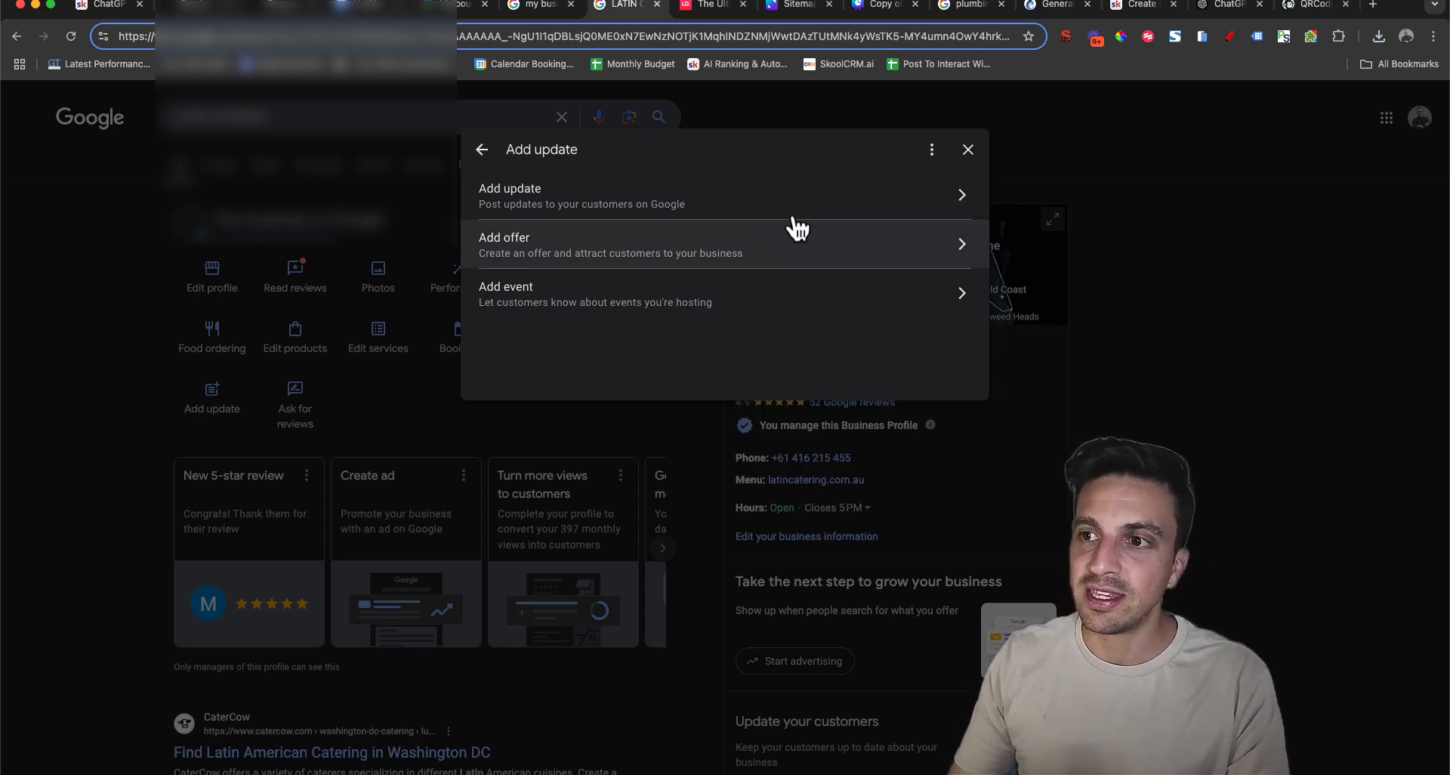
pyautogui.click(710, 199)
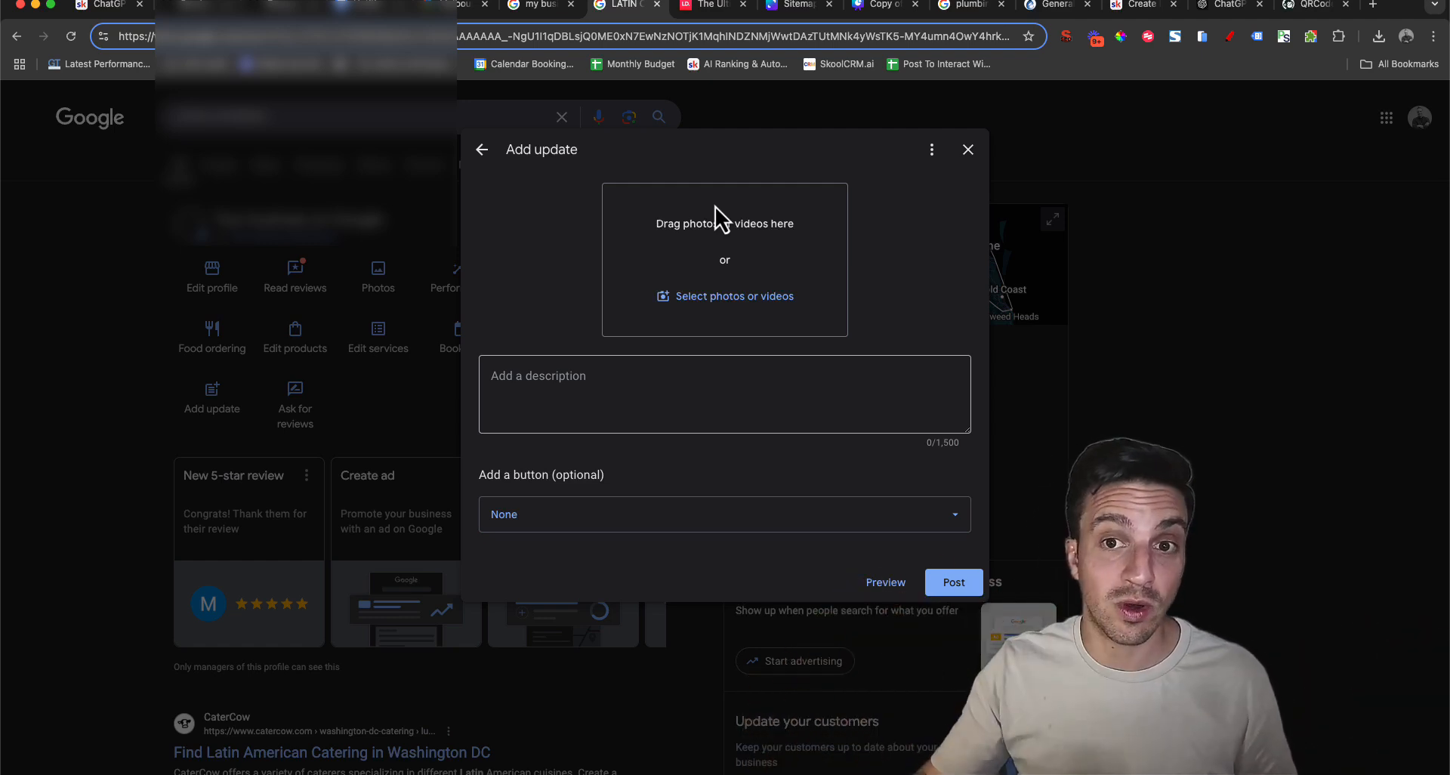
pyautogui.click(906, 519)
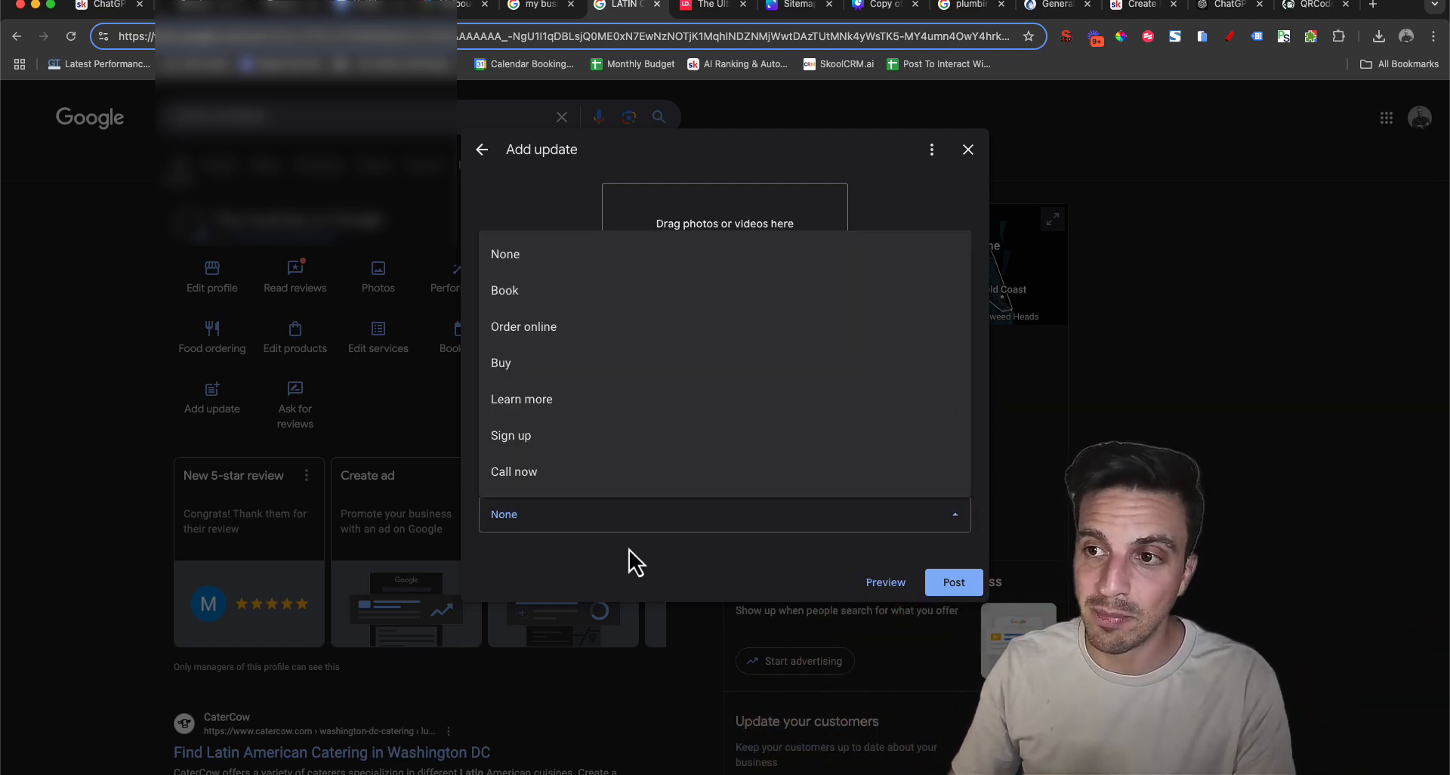
pyautogui.click(521, 204)
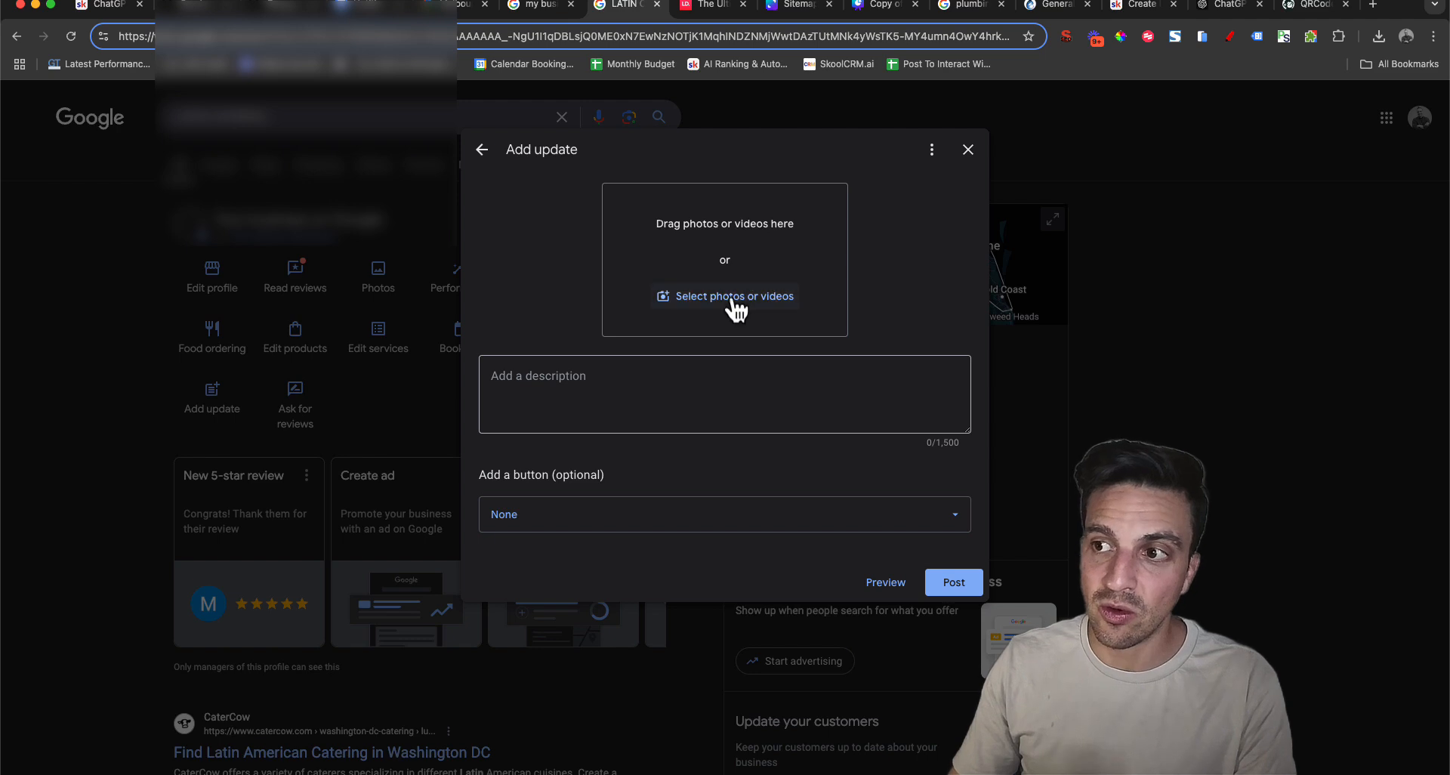
pyautogui.click(551, 389)
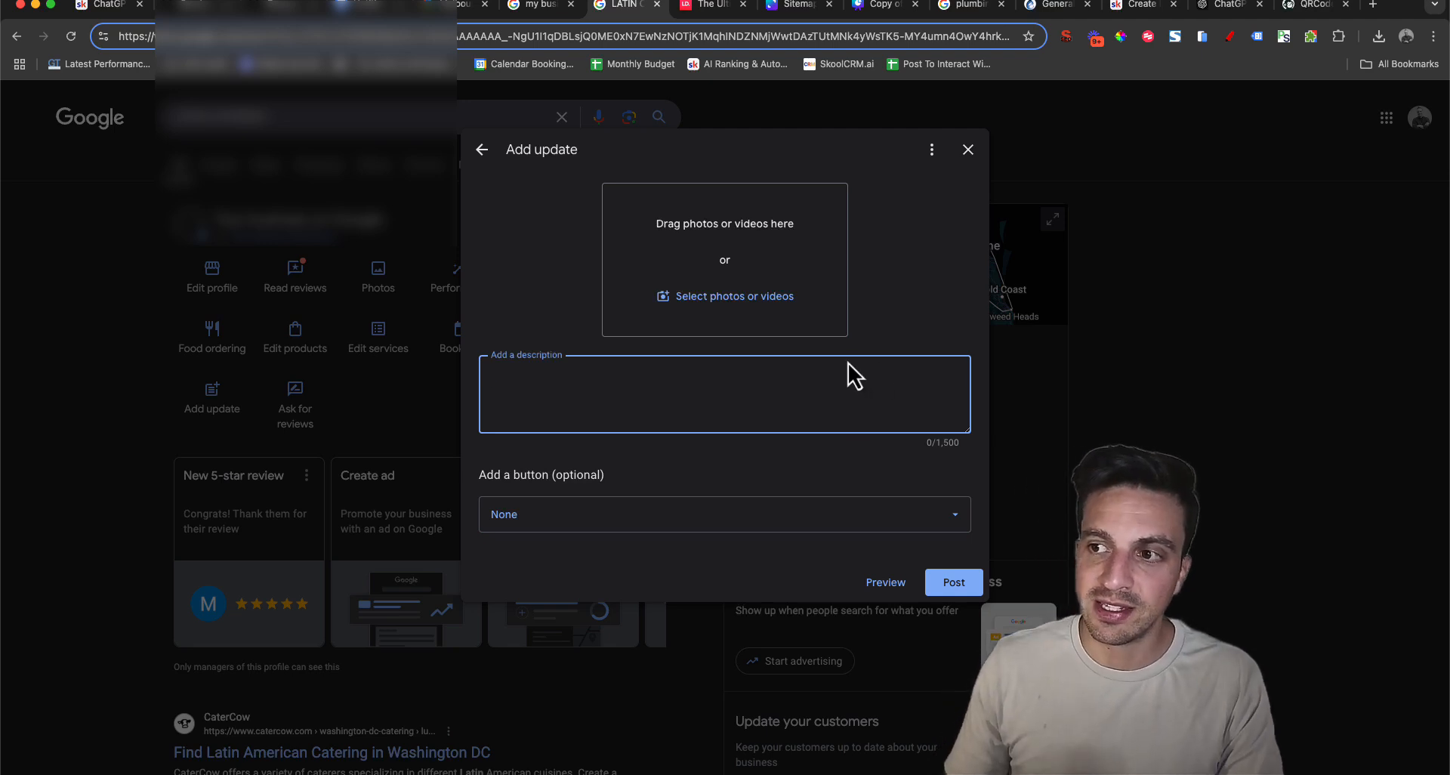
pyautogui.click(747, 533)
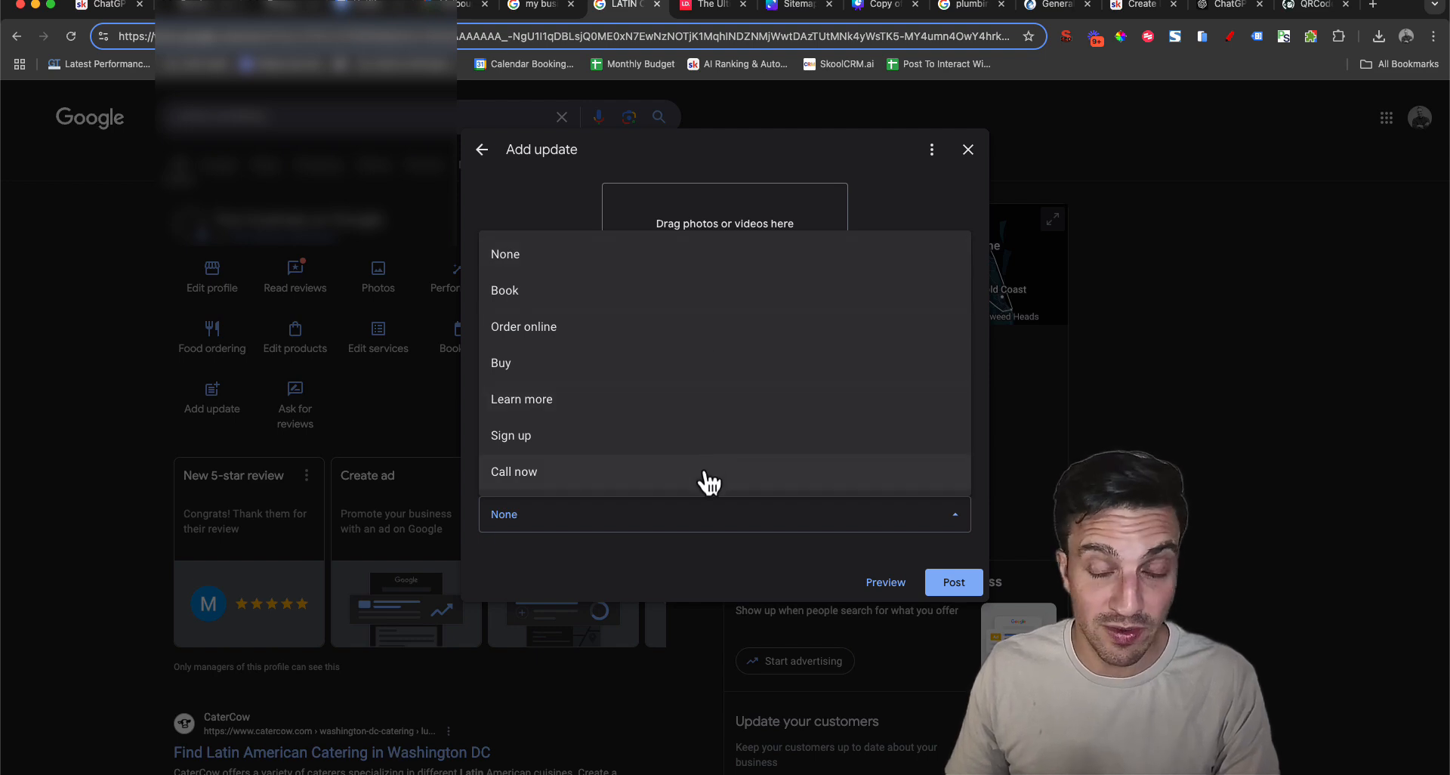
pyautogui.click(579, 222)
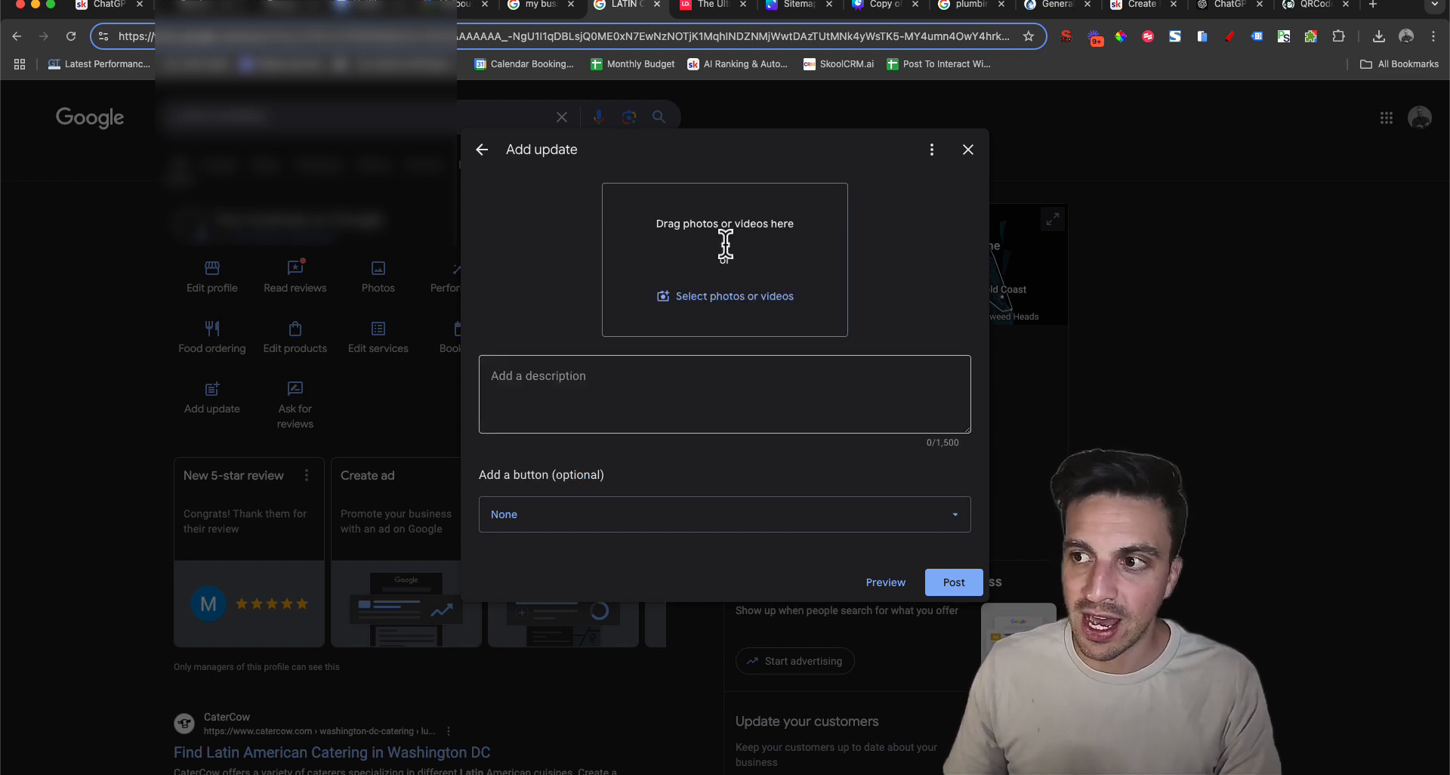
pyautogui.click(970, 150)
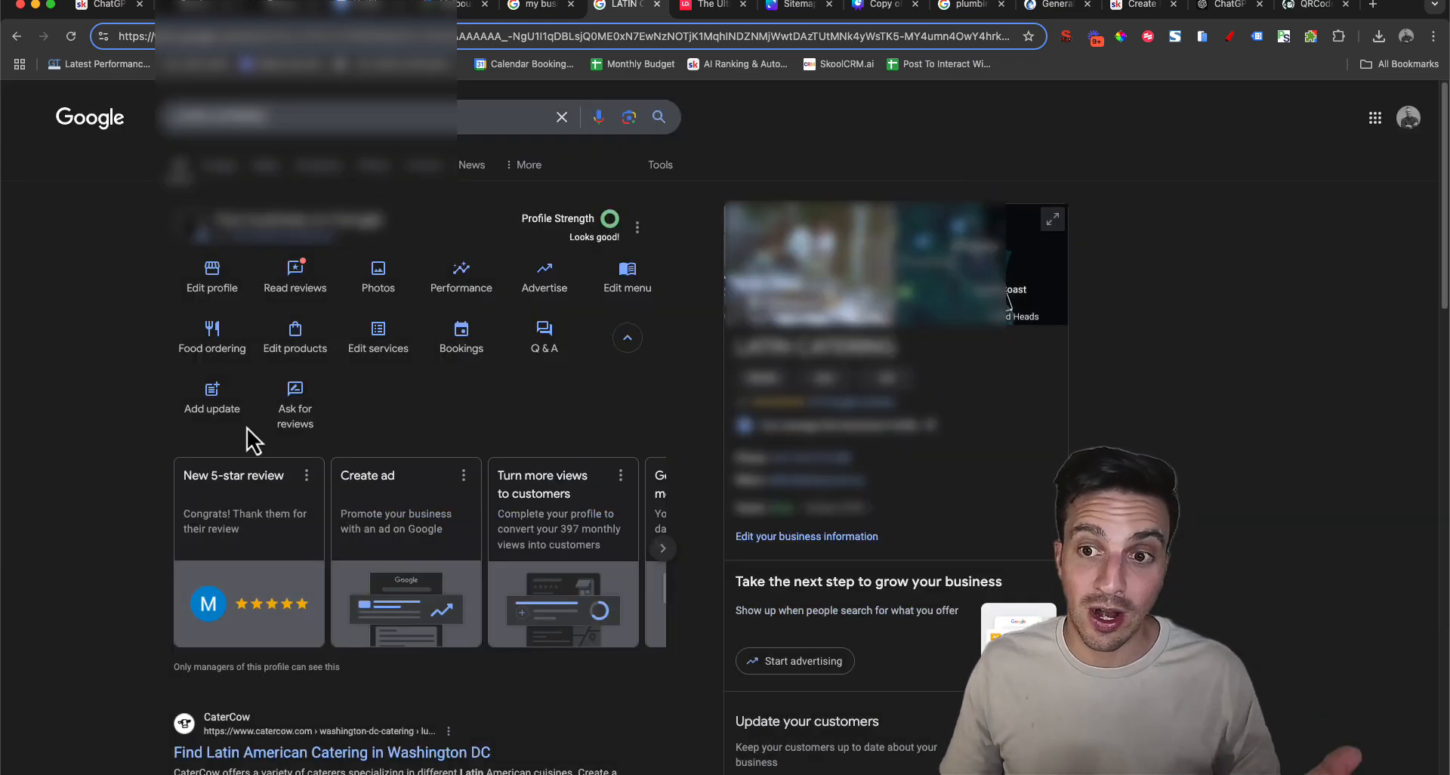
# Examine the offer post form for Latin Catering with its title and date fields, and discard it without posting
pyautogui.click(220, 401)
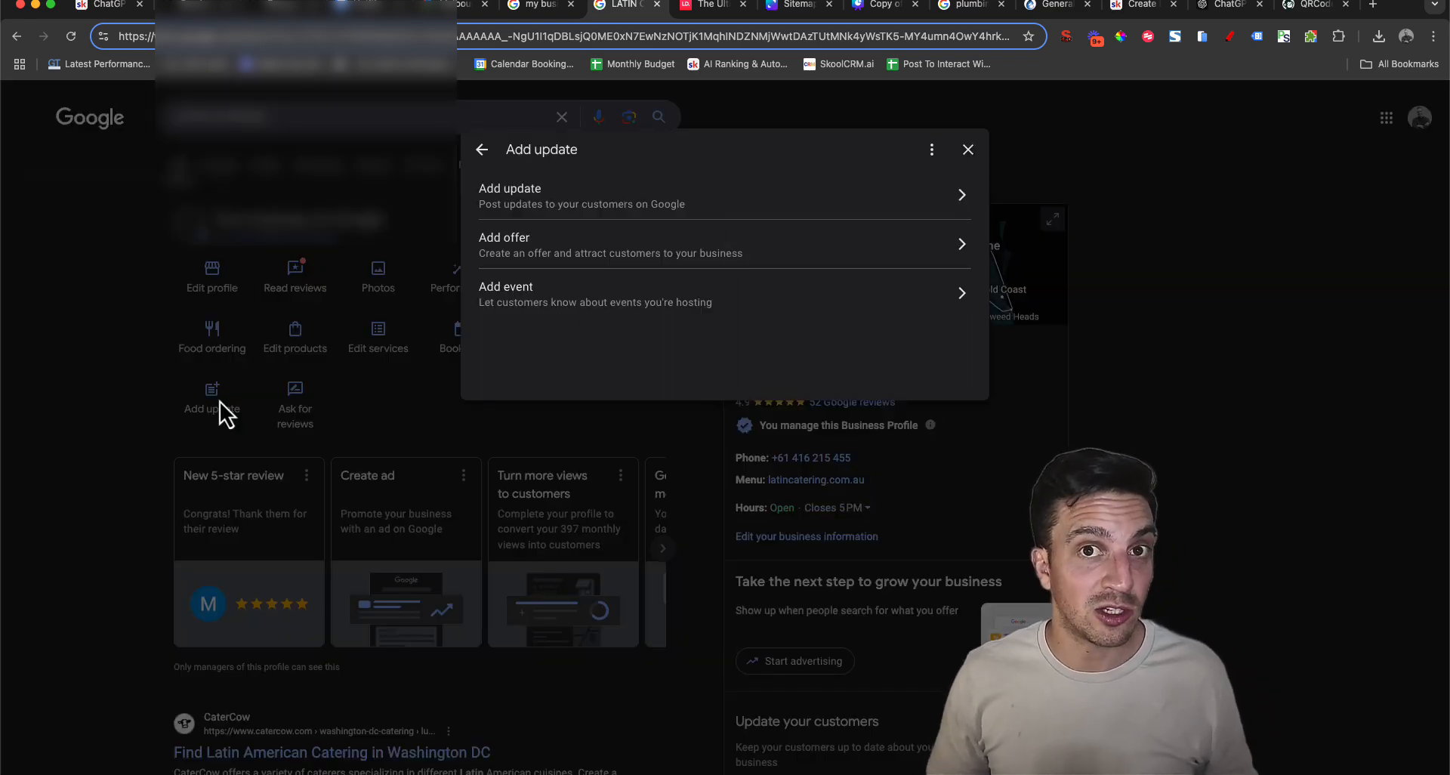
pyautogui.click(547, 249)
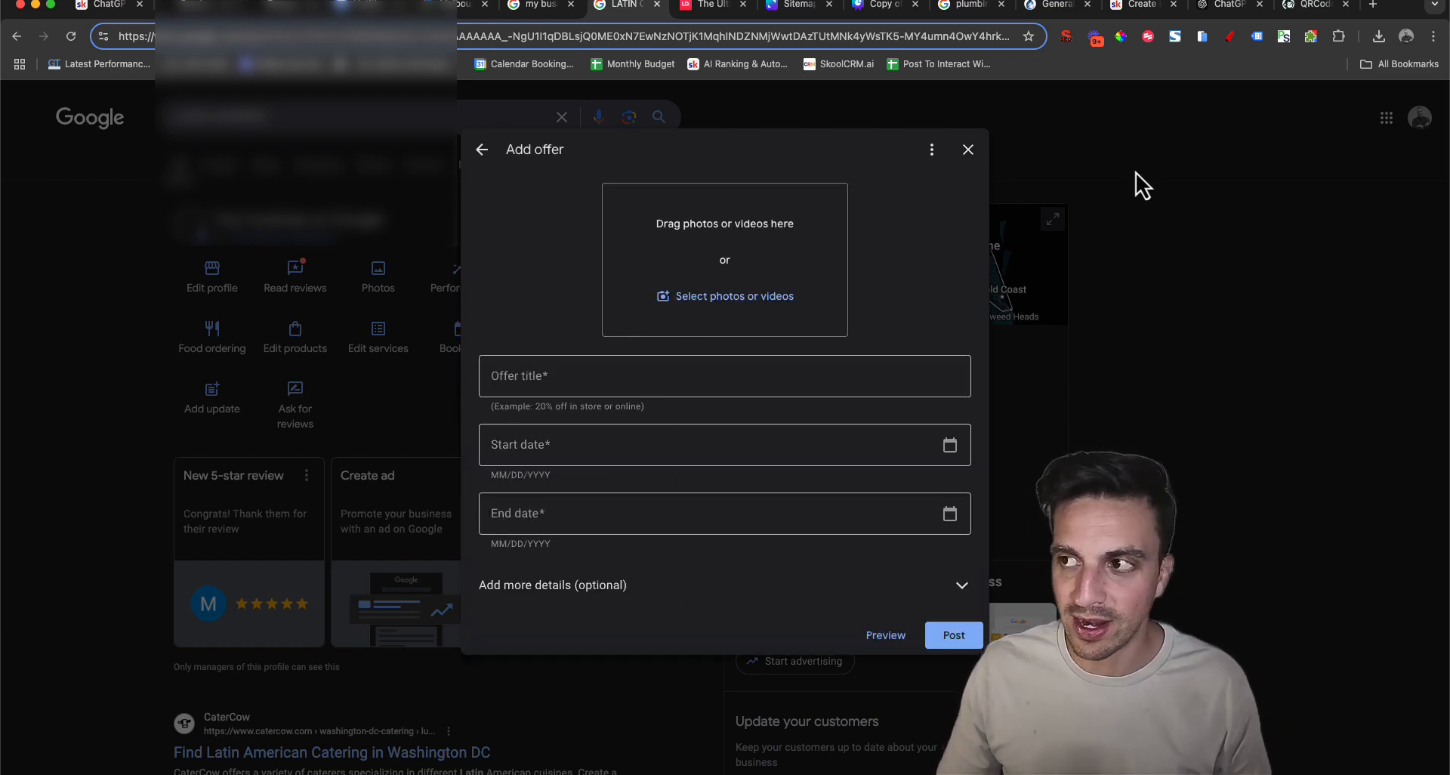
pyautogui.click(968, 150)
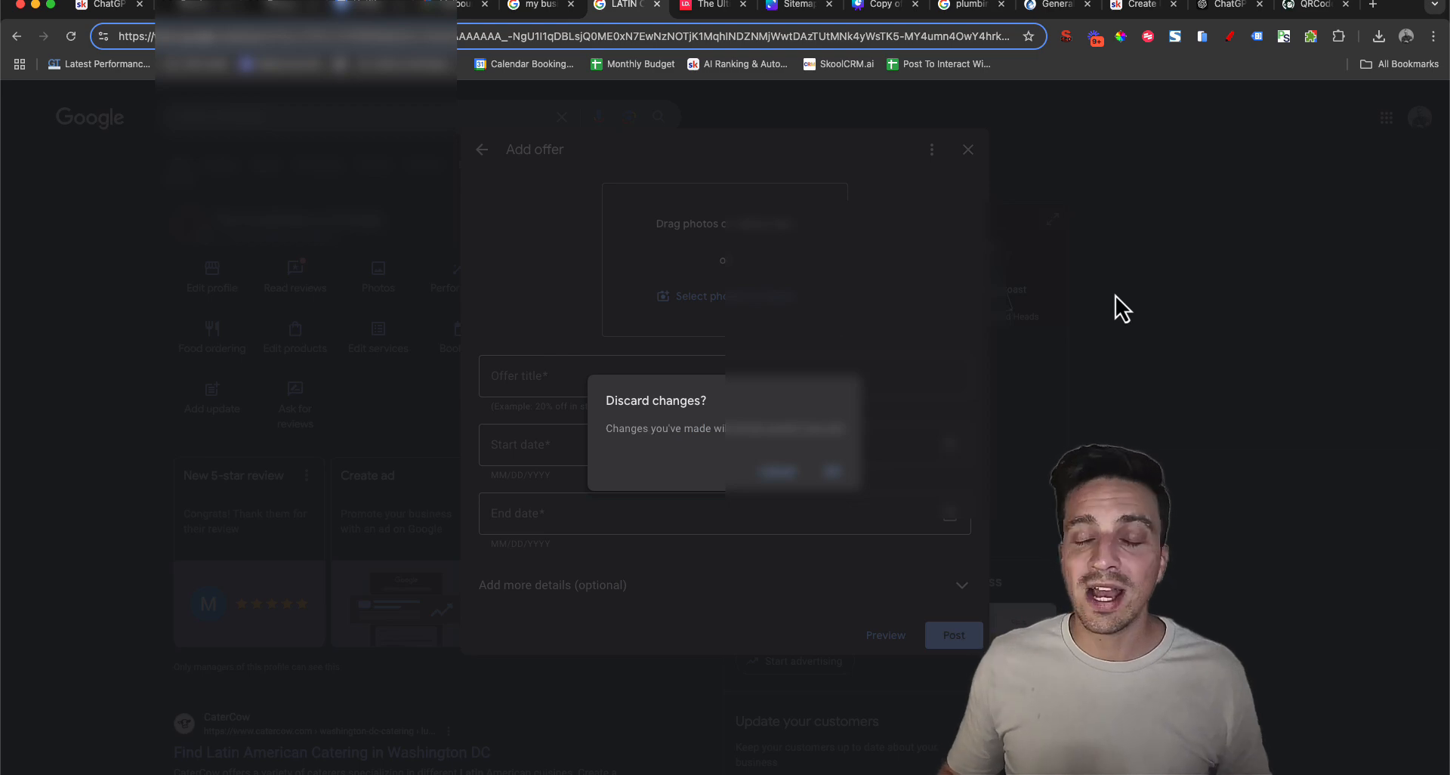
pyautogui.click(852, 488)
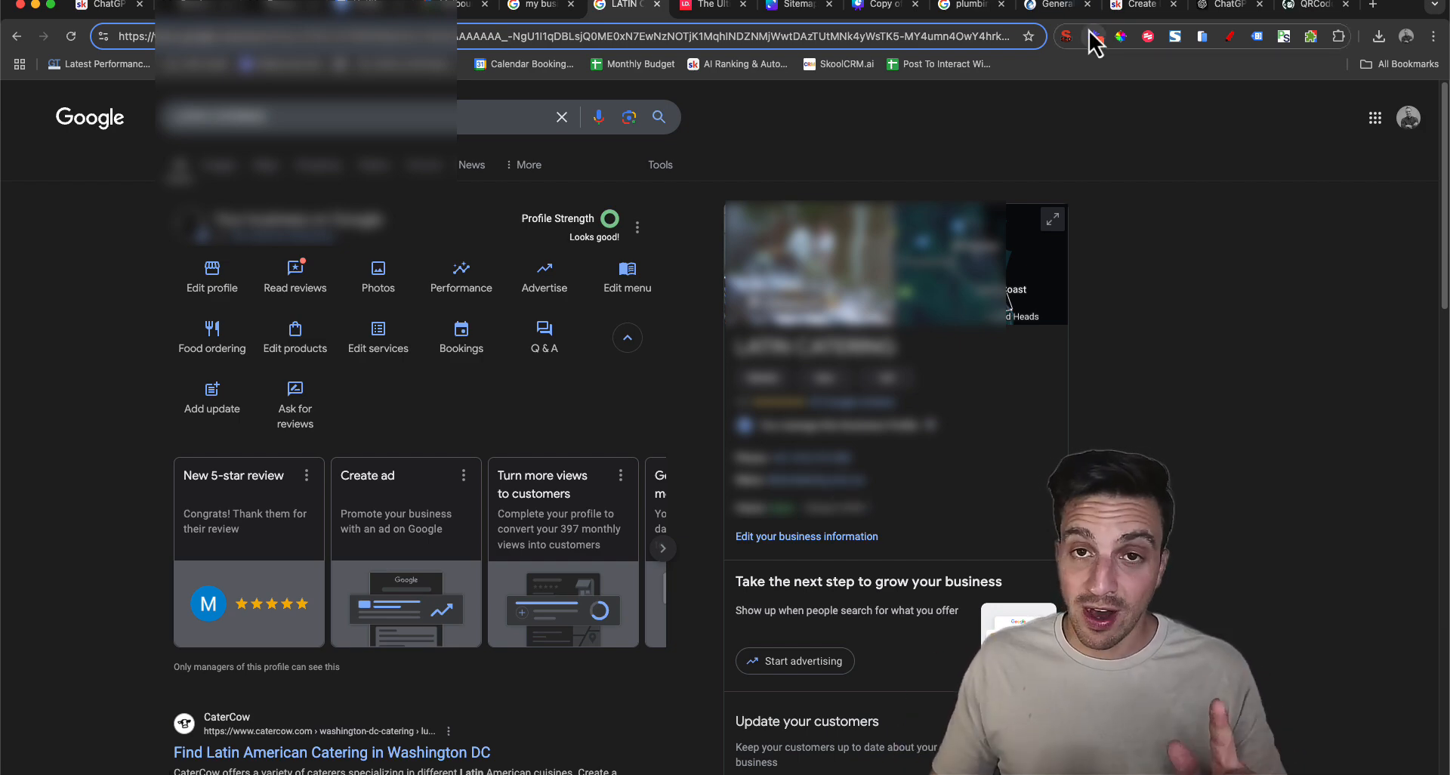
# Show the AI Ranking classroom lesson "Create Local SEO Pages On Mass" and its video on the automation strategy
pyautogui.click(1153, 10)
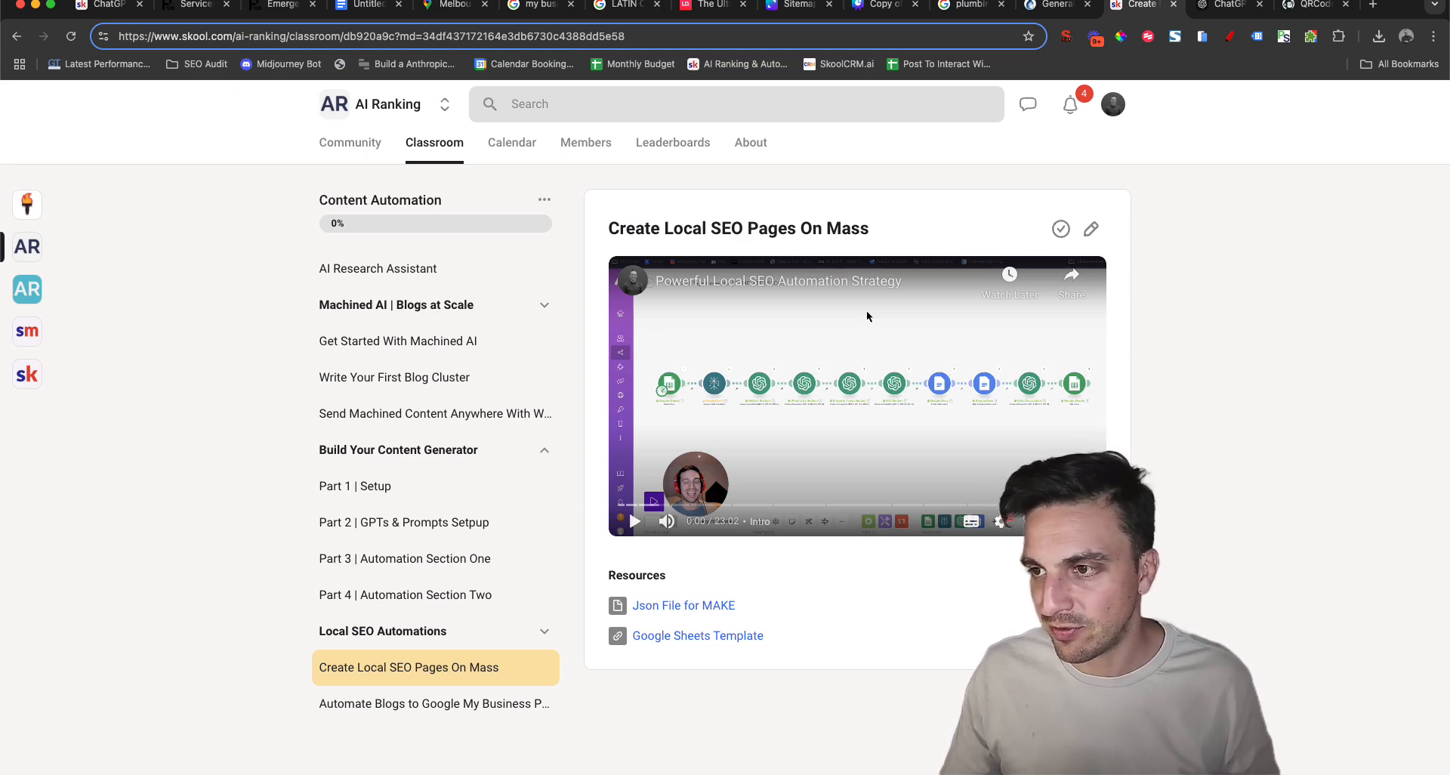
pyautogui.doubleClick(867, 317)
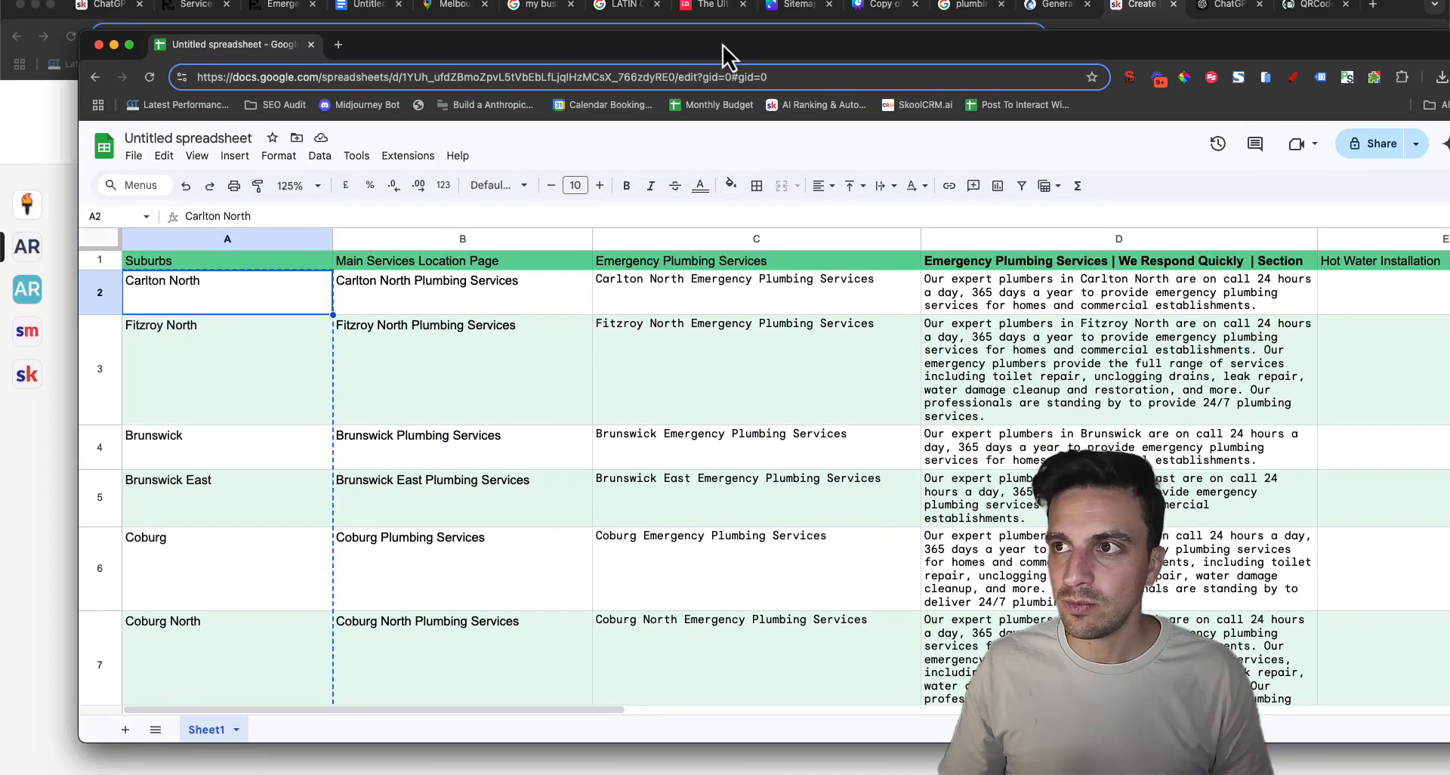
# Move the plumbing suburbs spreadsheet into the main browser window and show the Local SEO Pages and Google My Business slide
pyautogui.moveTo(293, 49); pyautogui.dragTo(287, 12)
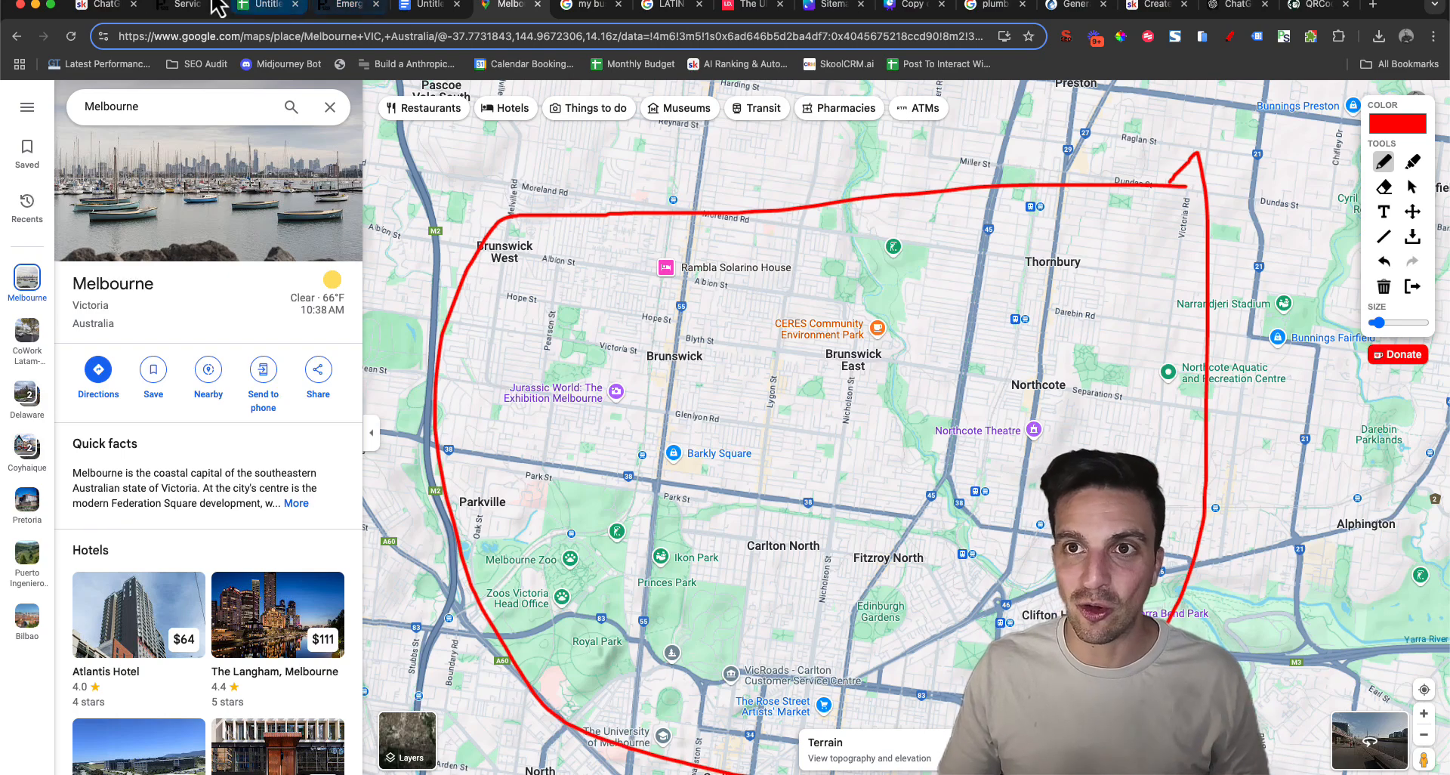
pyautogui.click(193, 11)
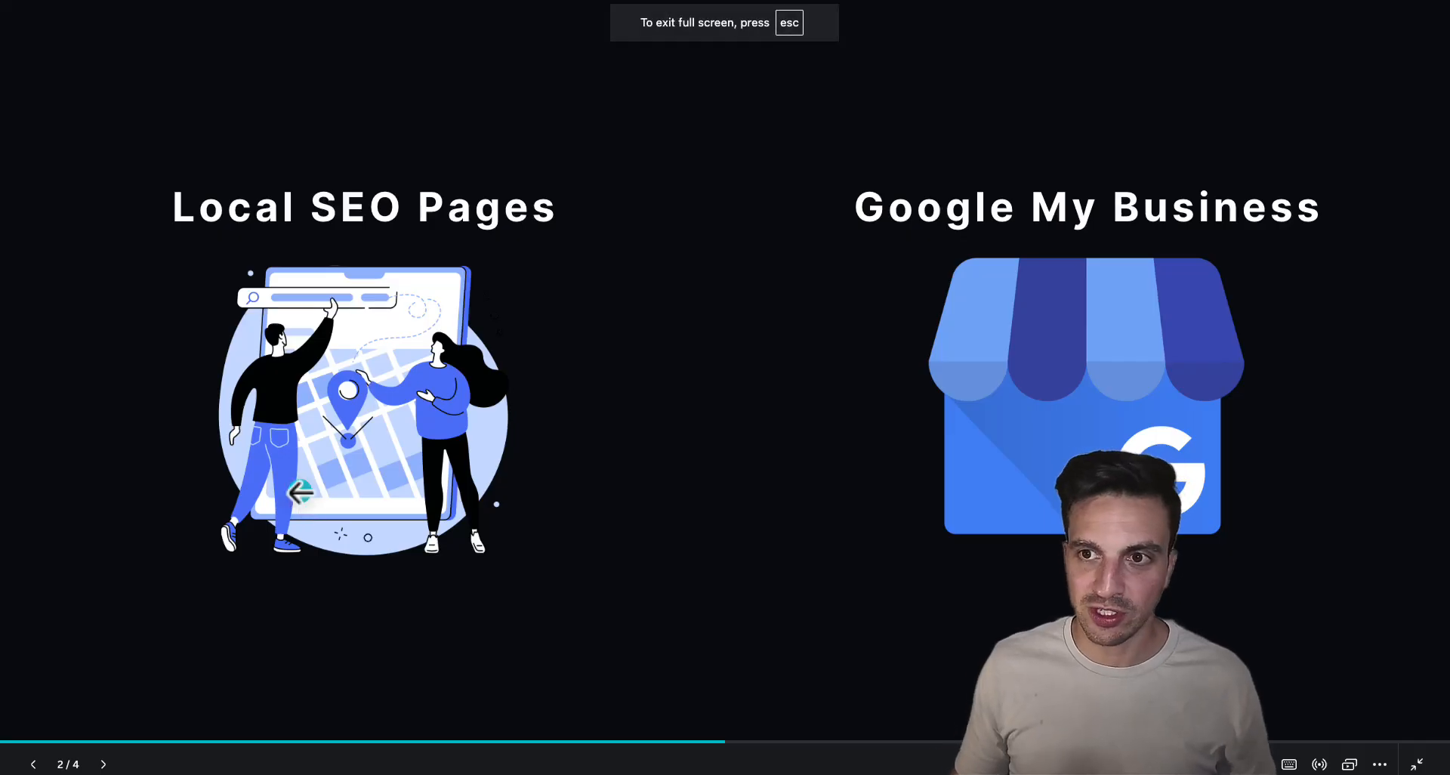